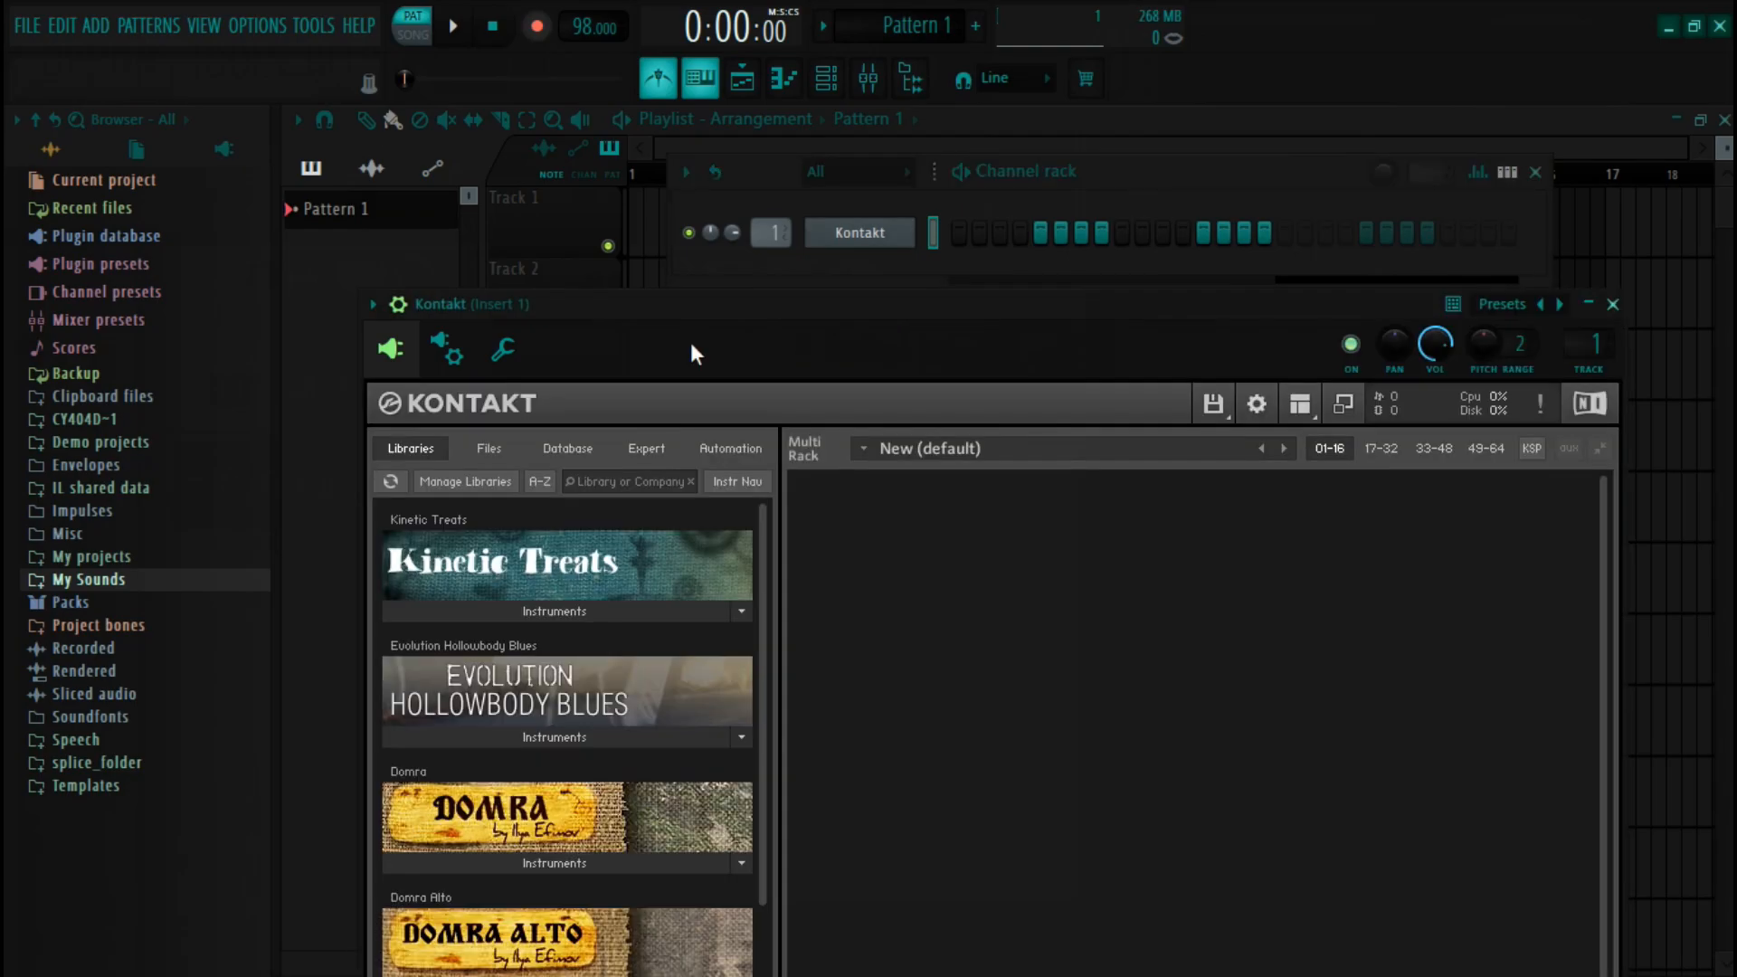
Load the Evolution Hollowbody Blues instrument with the clean Evening Blues snapshot, and open its setup and tone pages.
{"action": "left_click_drag", "start_coordinate": [708, 312], "coordinate": [700, 217]}
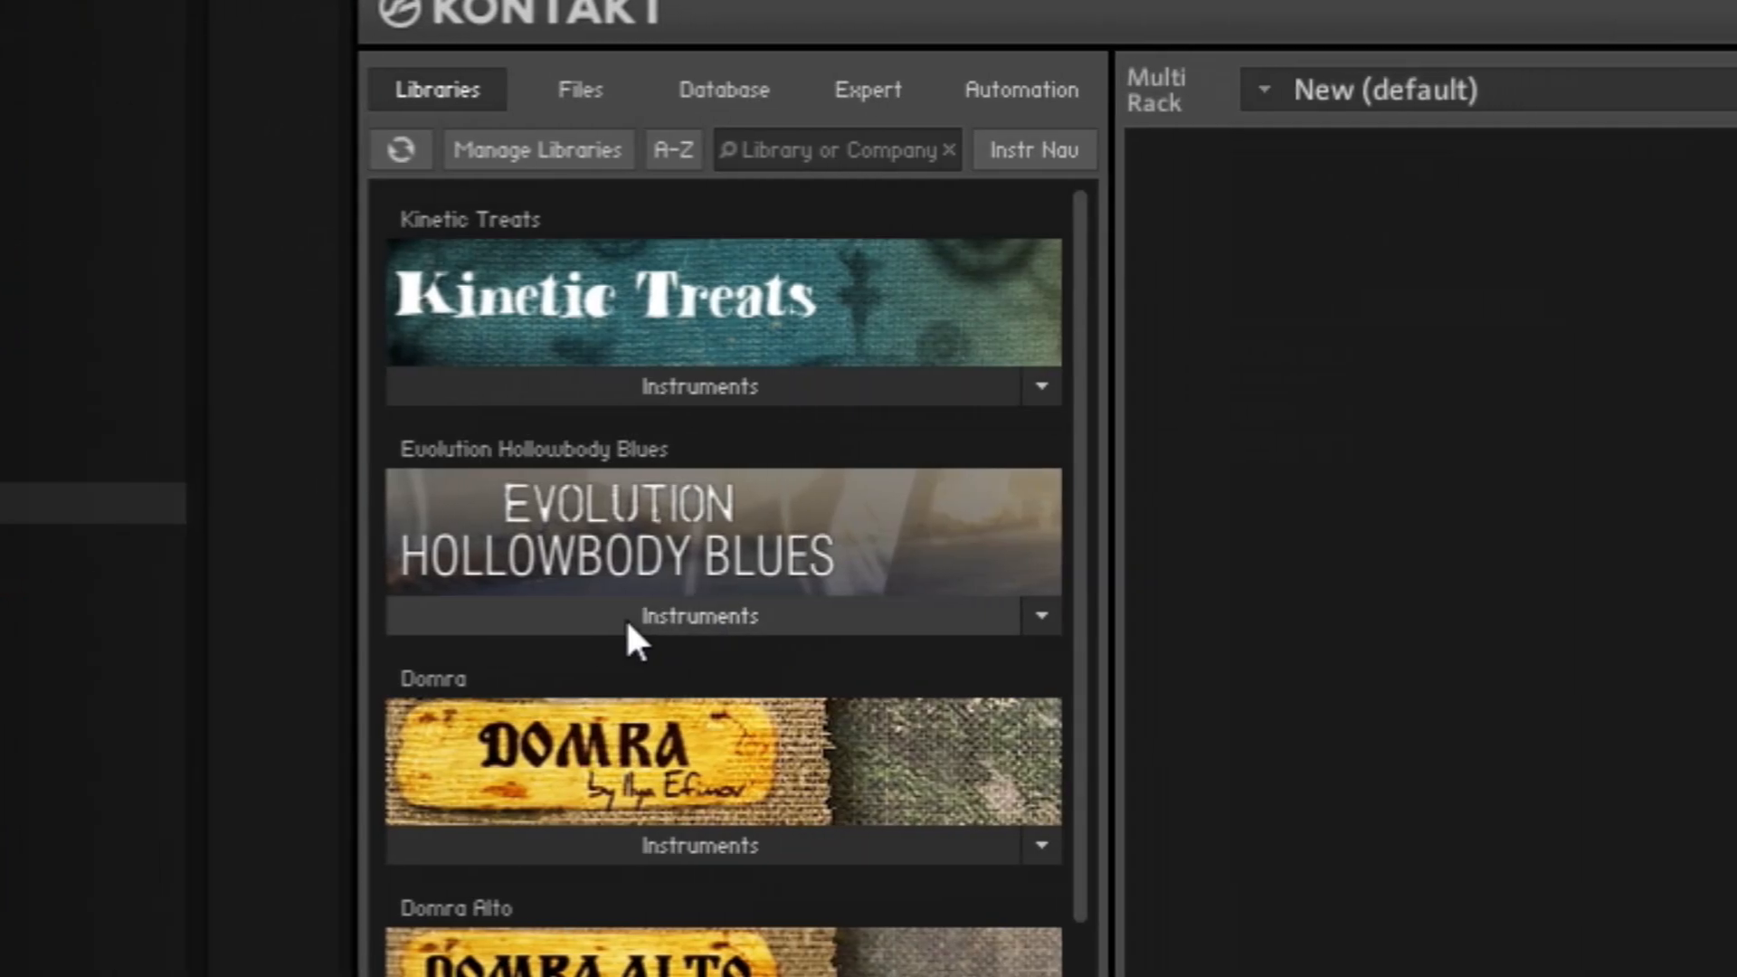
{"action": "left_click", "coordinate": [689, 618]}
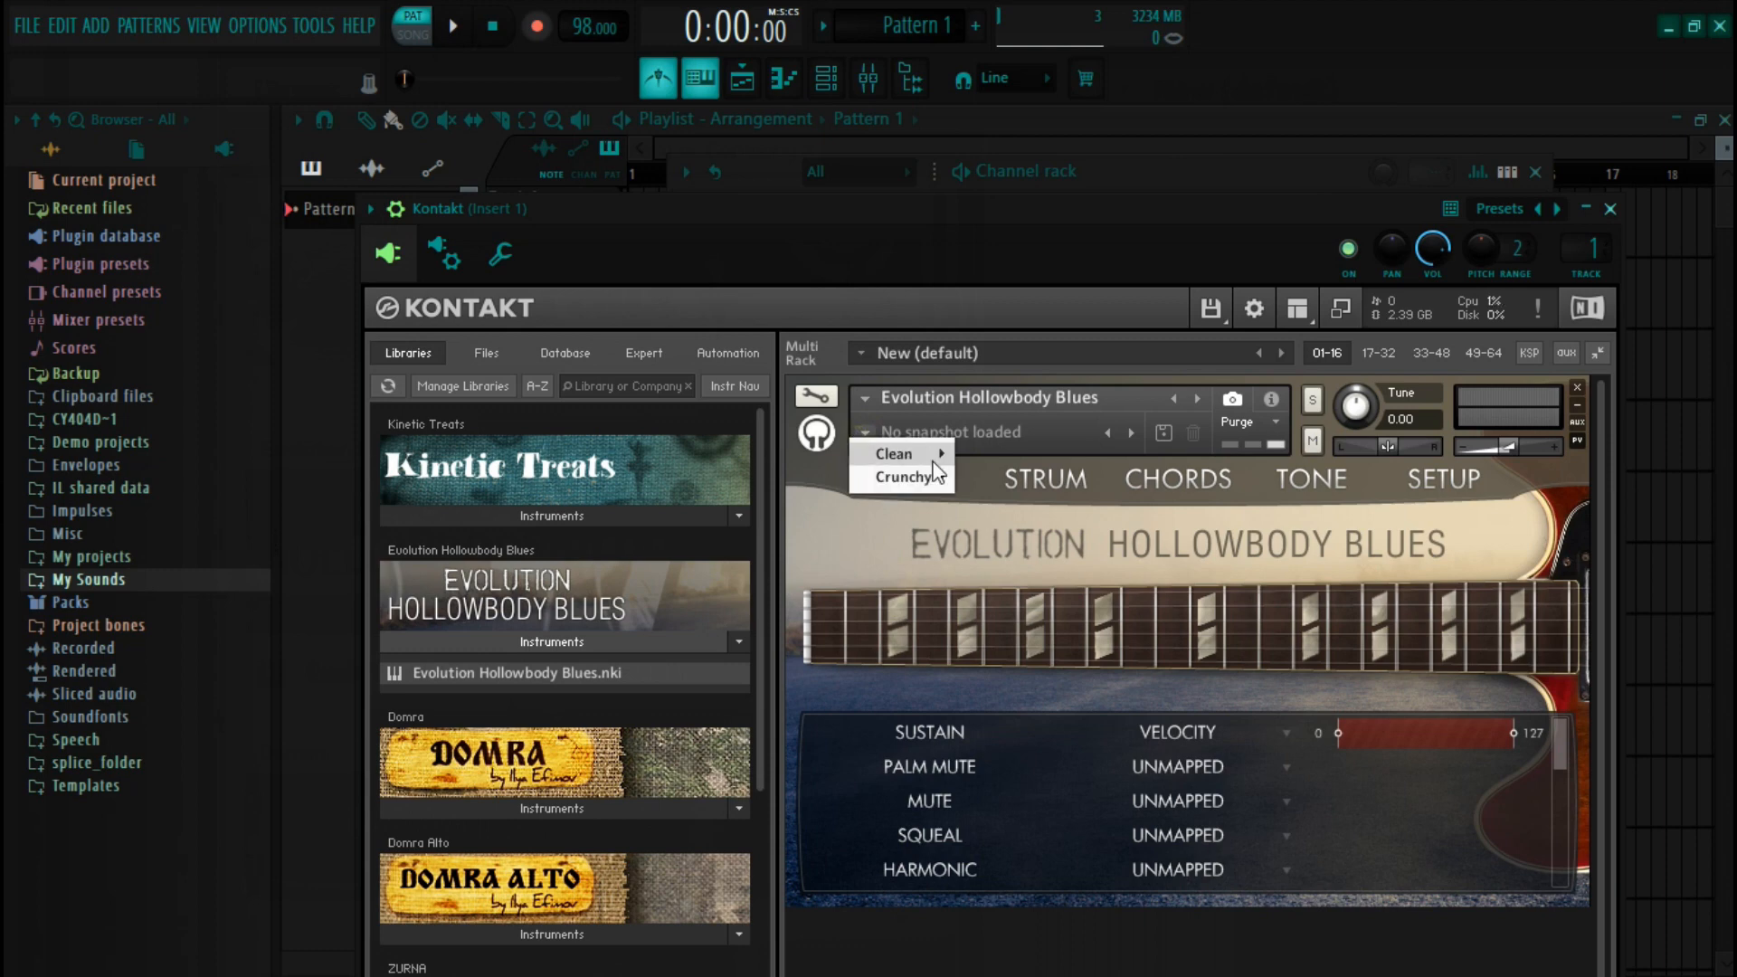
{"action": "mouse_move", "coordinate": [943, 465]}
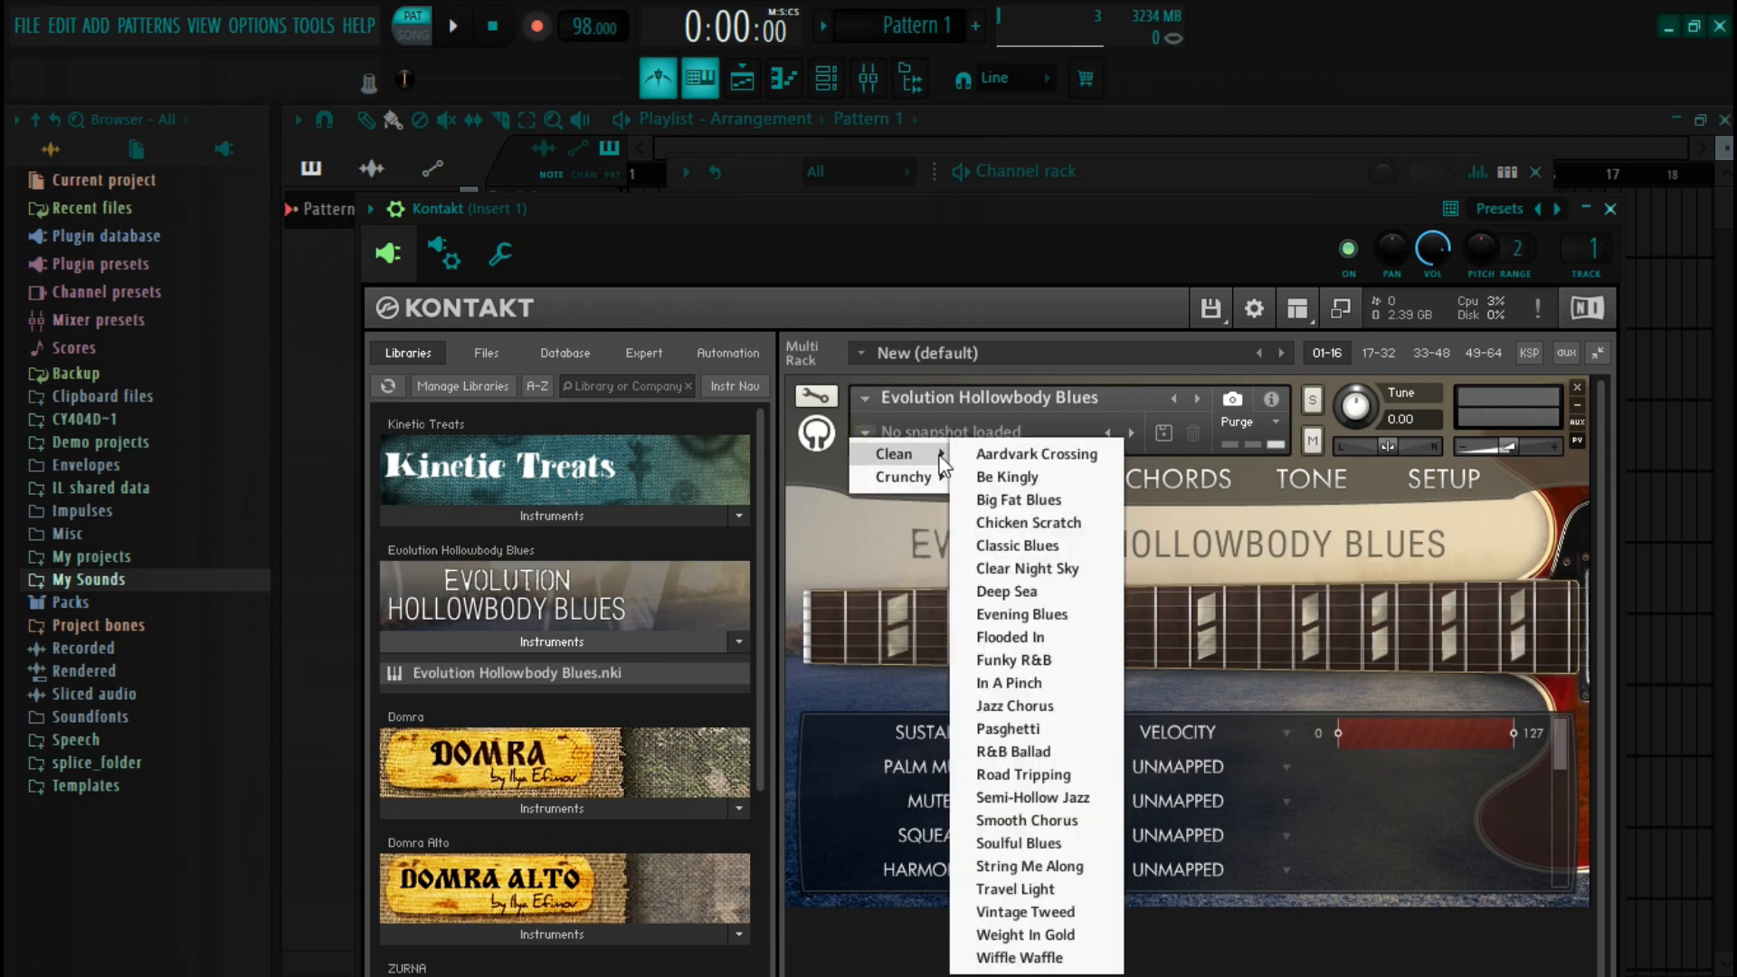
{"action": "left_click", "coordinate": [1043, 618]}
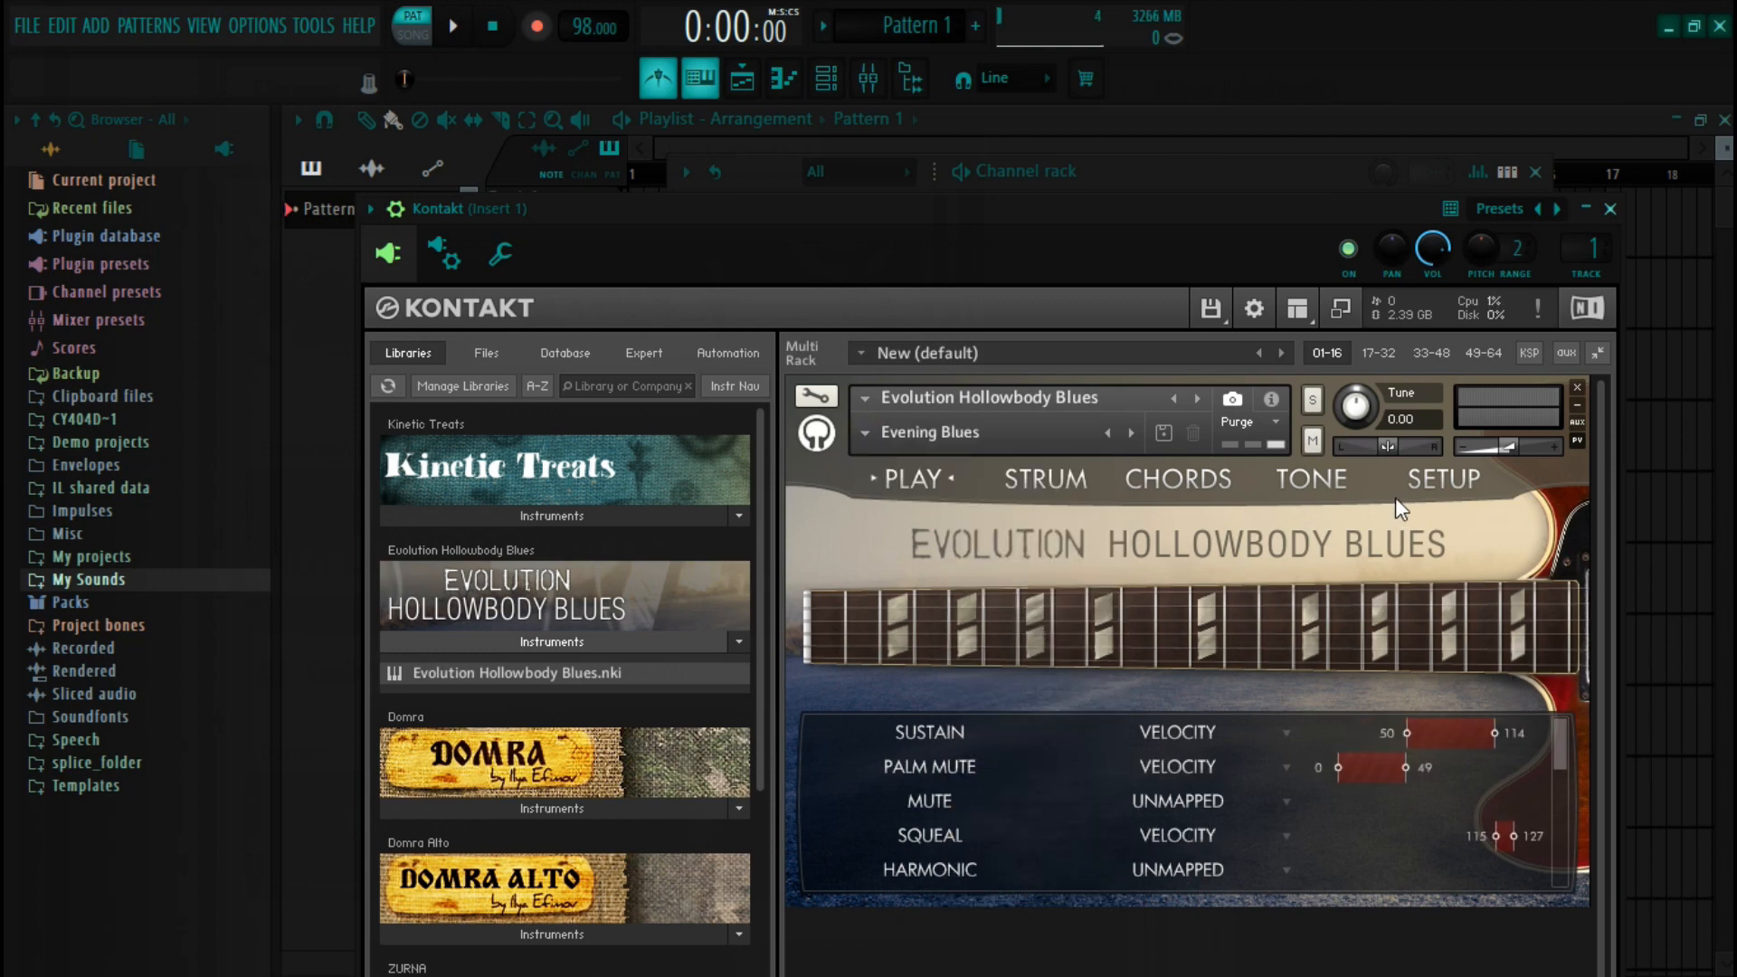
{"action": "left_click", "coordinate": [1429, 487]}
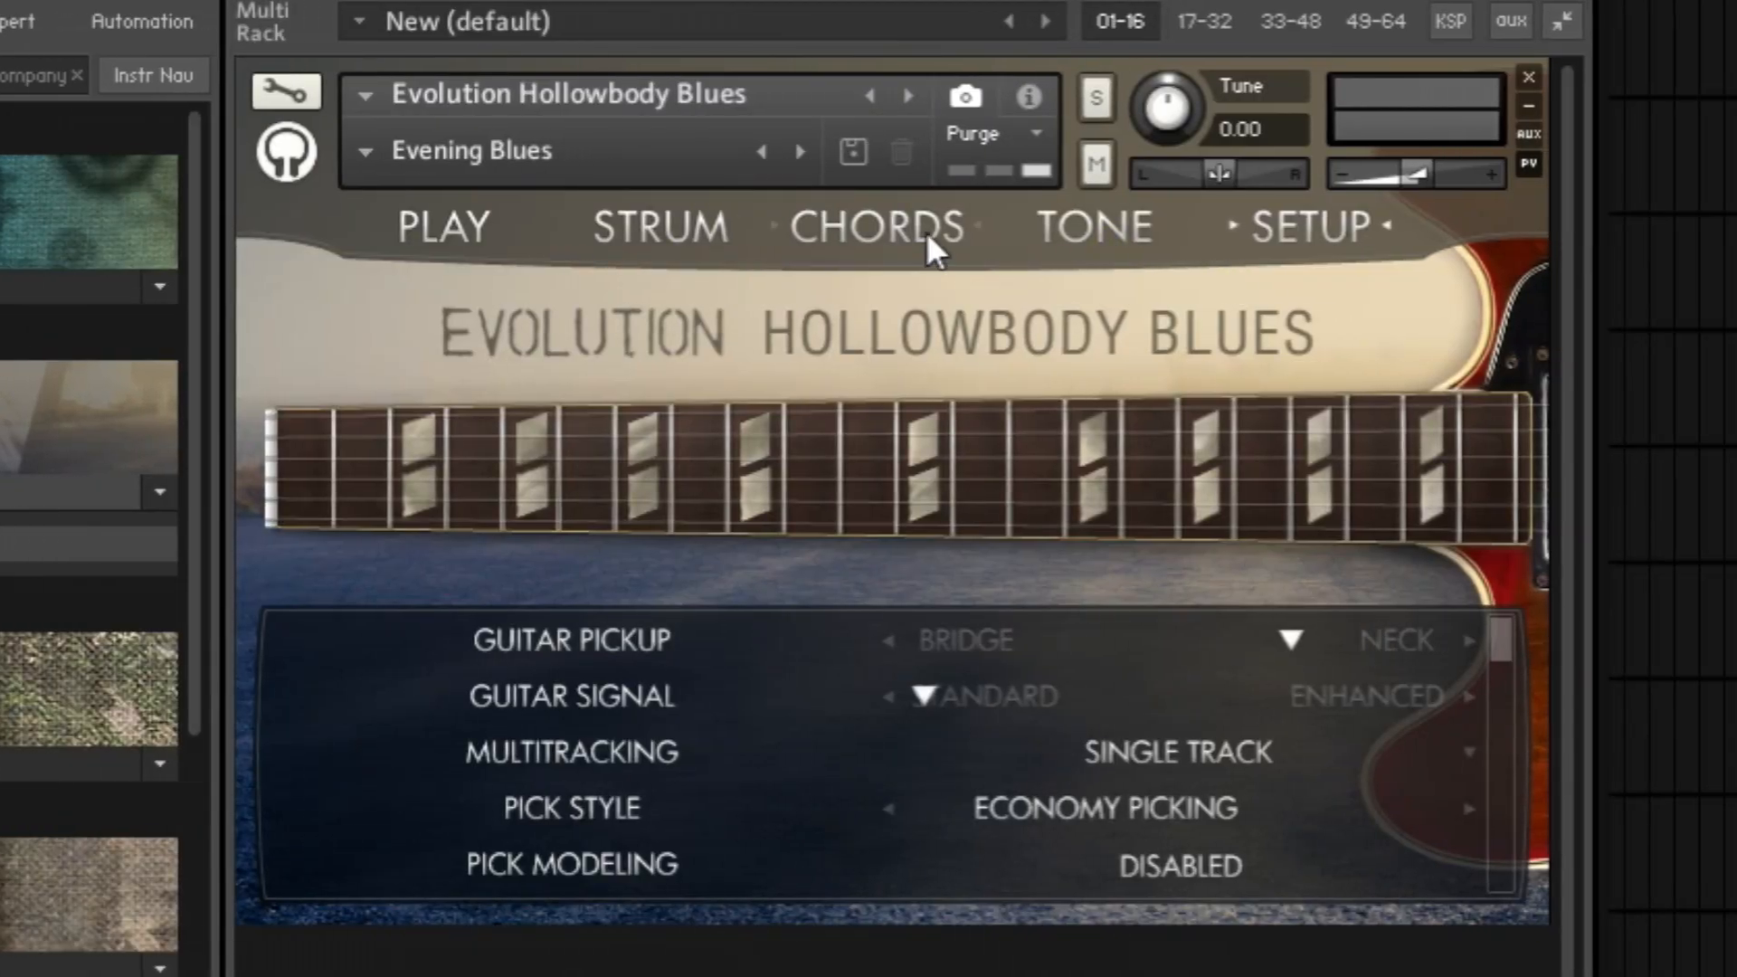
{"action": "left_click", "coordinate": [1310, 479]}
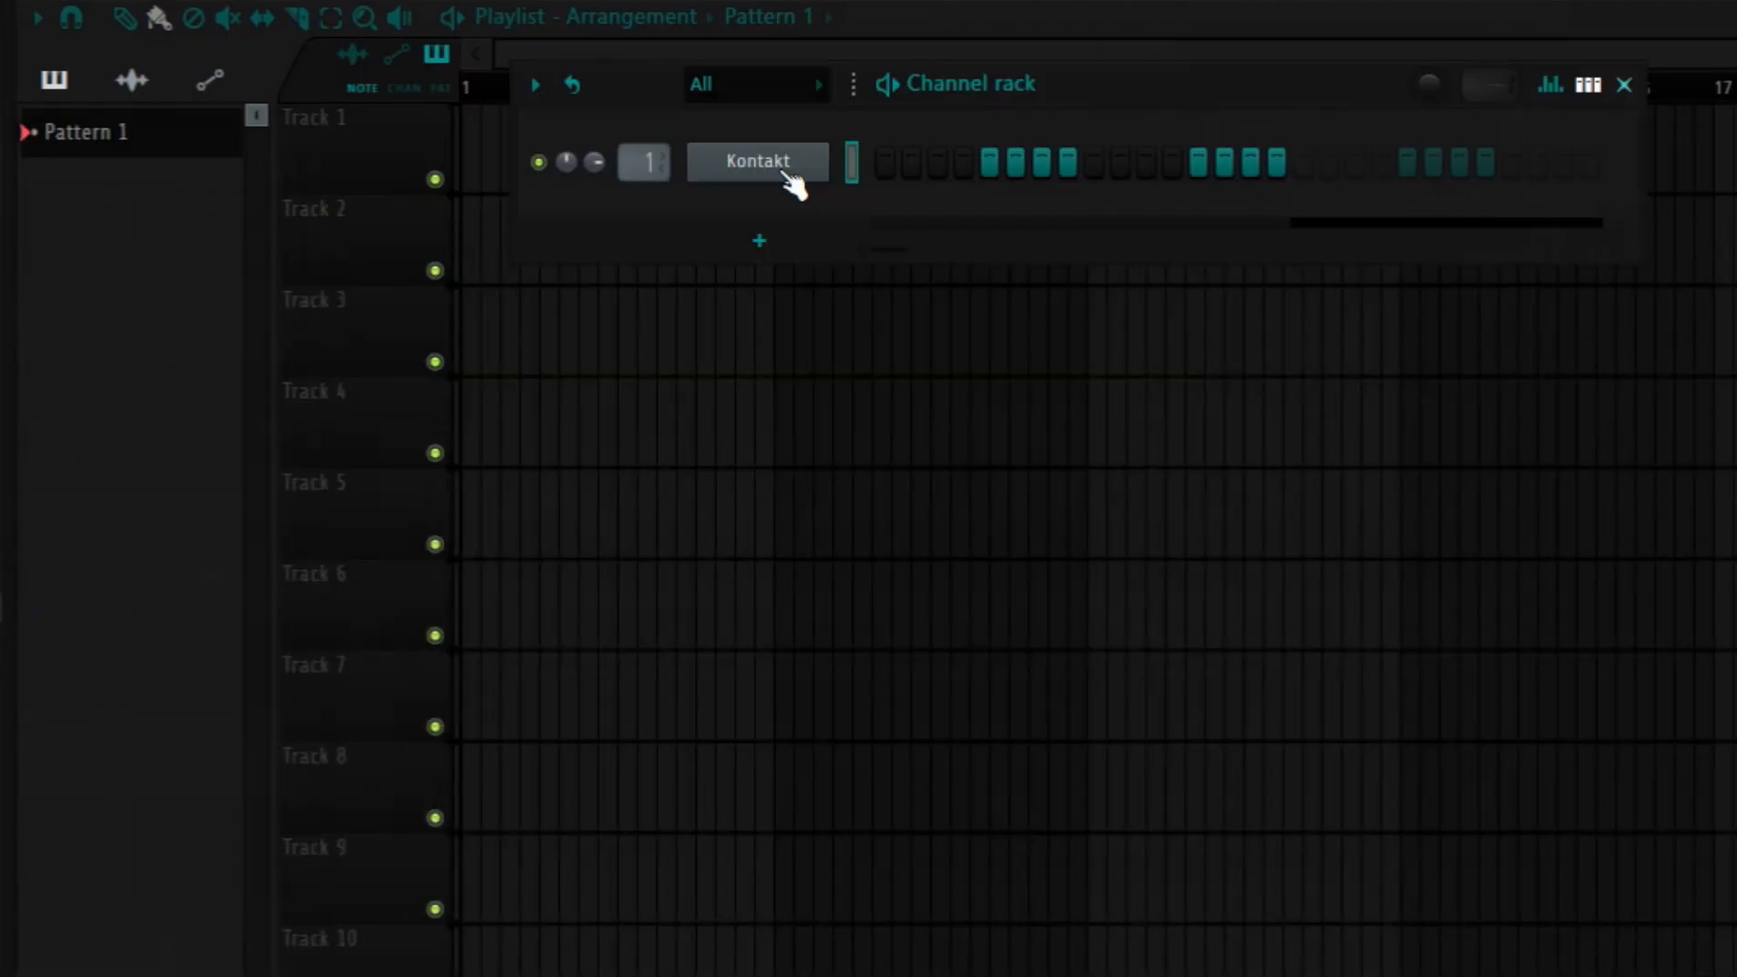
Open the piano roll for the Kontakt channel and set its scale highlighting to G# Major.
{"action": "right_click", "coordinate": [785, 174]}
{"action": "left_click", "coordinate": [882, 161]}
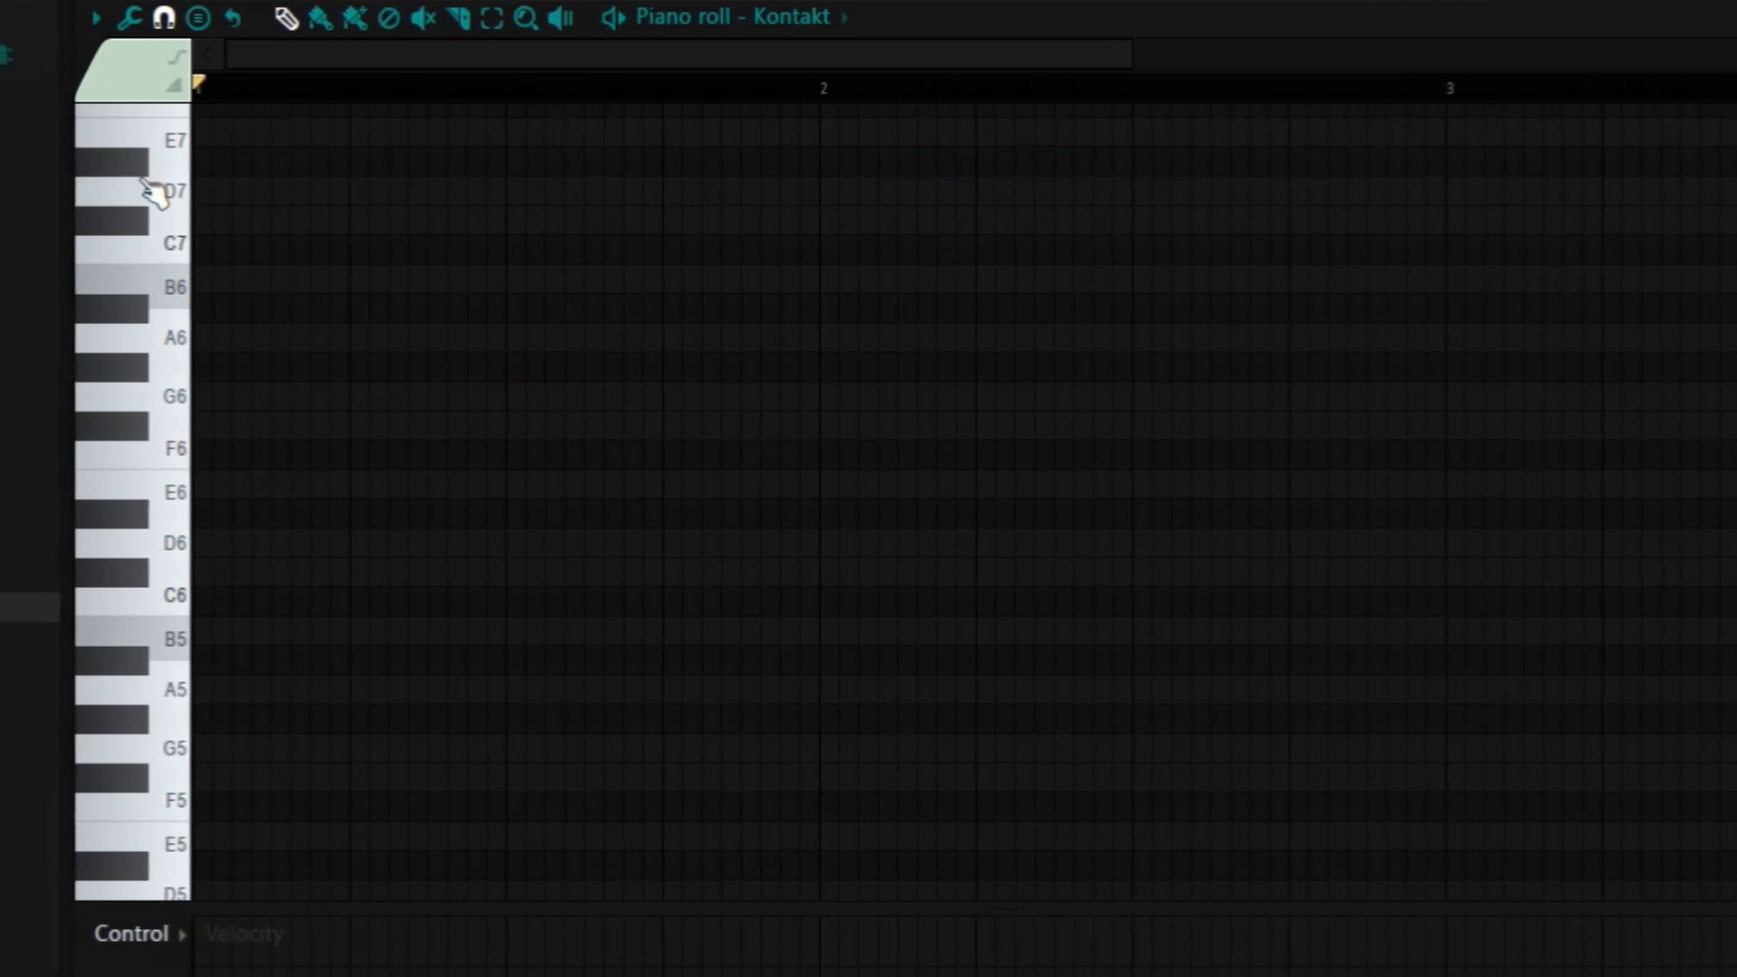
{"action": "left_click", "coordinate": [95, 17]}
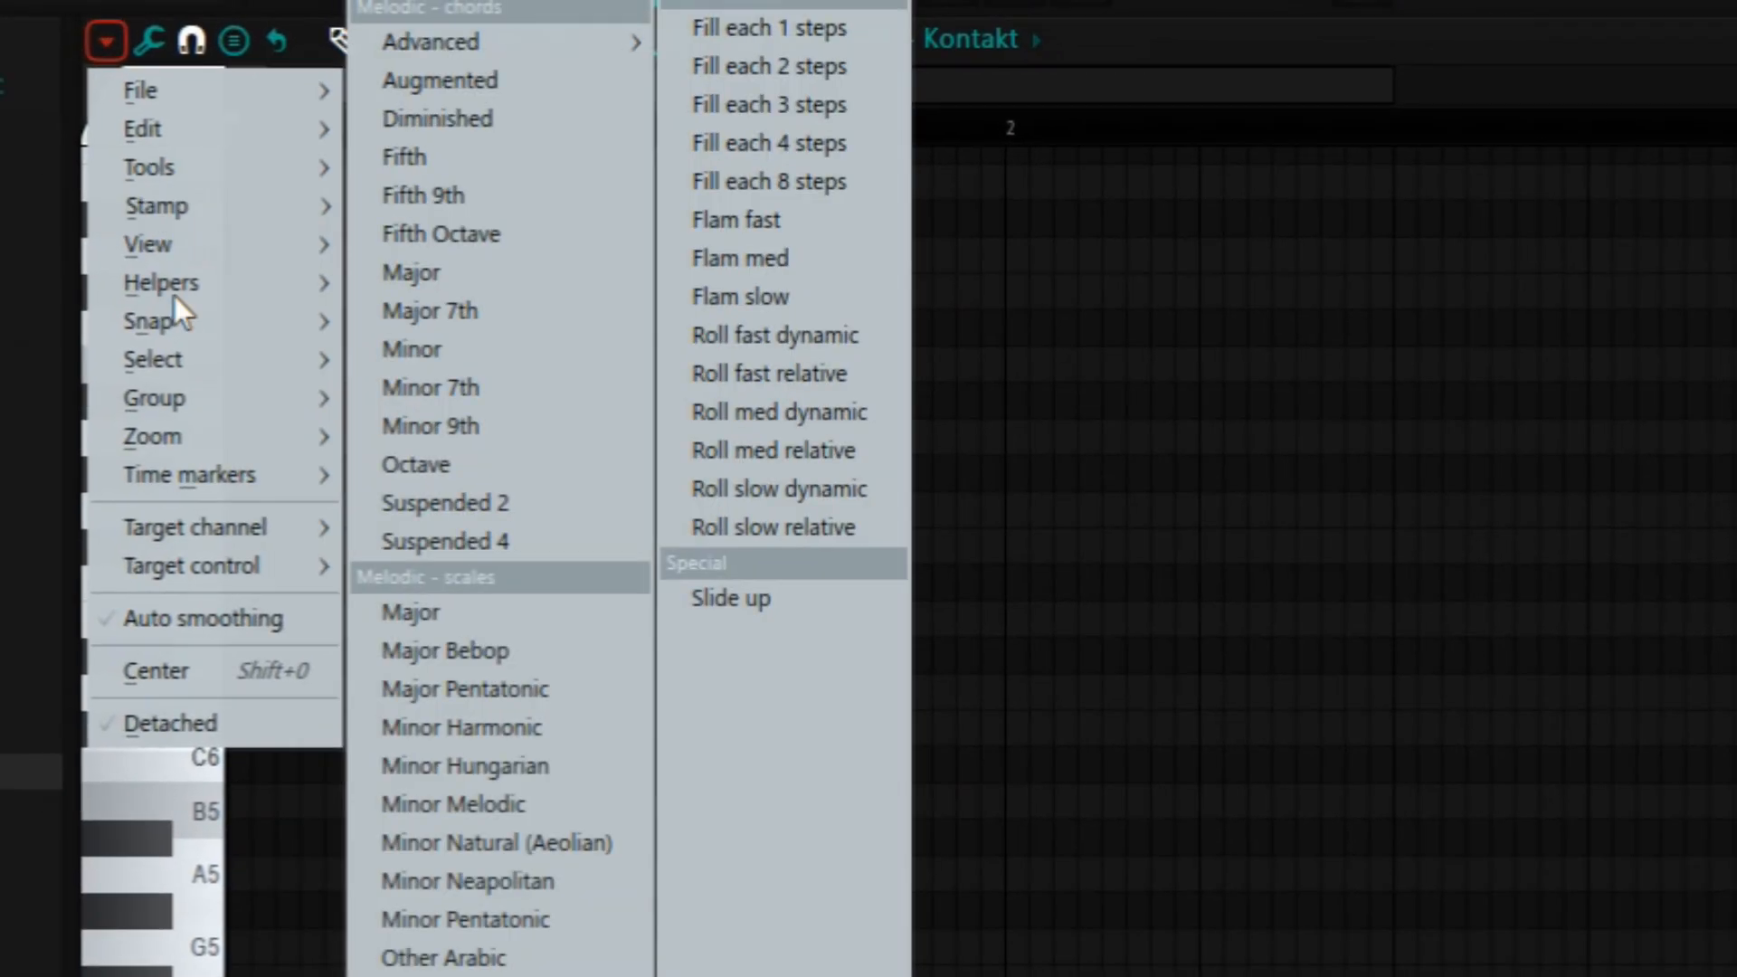
{"action": "mouse_move", "coordinate": [163, 283]}
{"action": "mouse_move", "coordinate": [436, 320]}
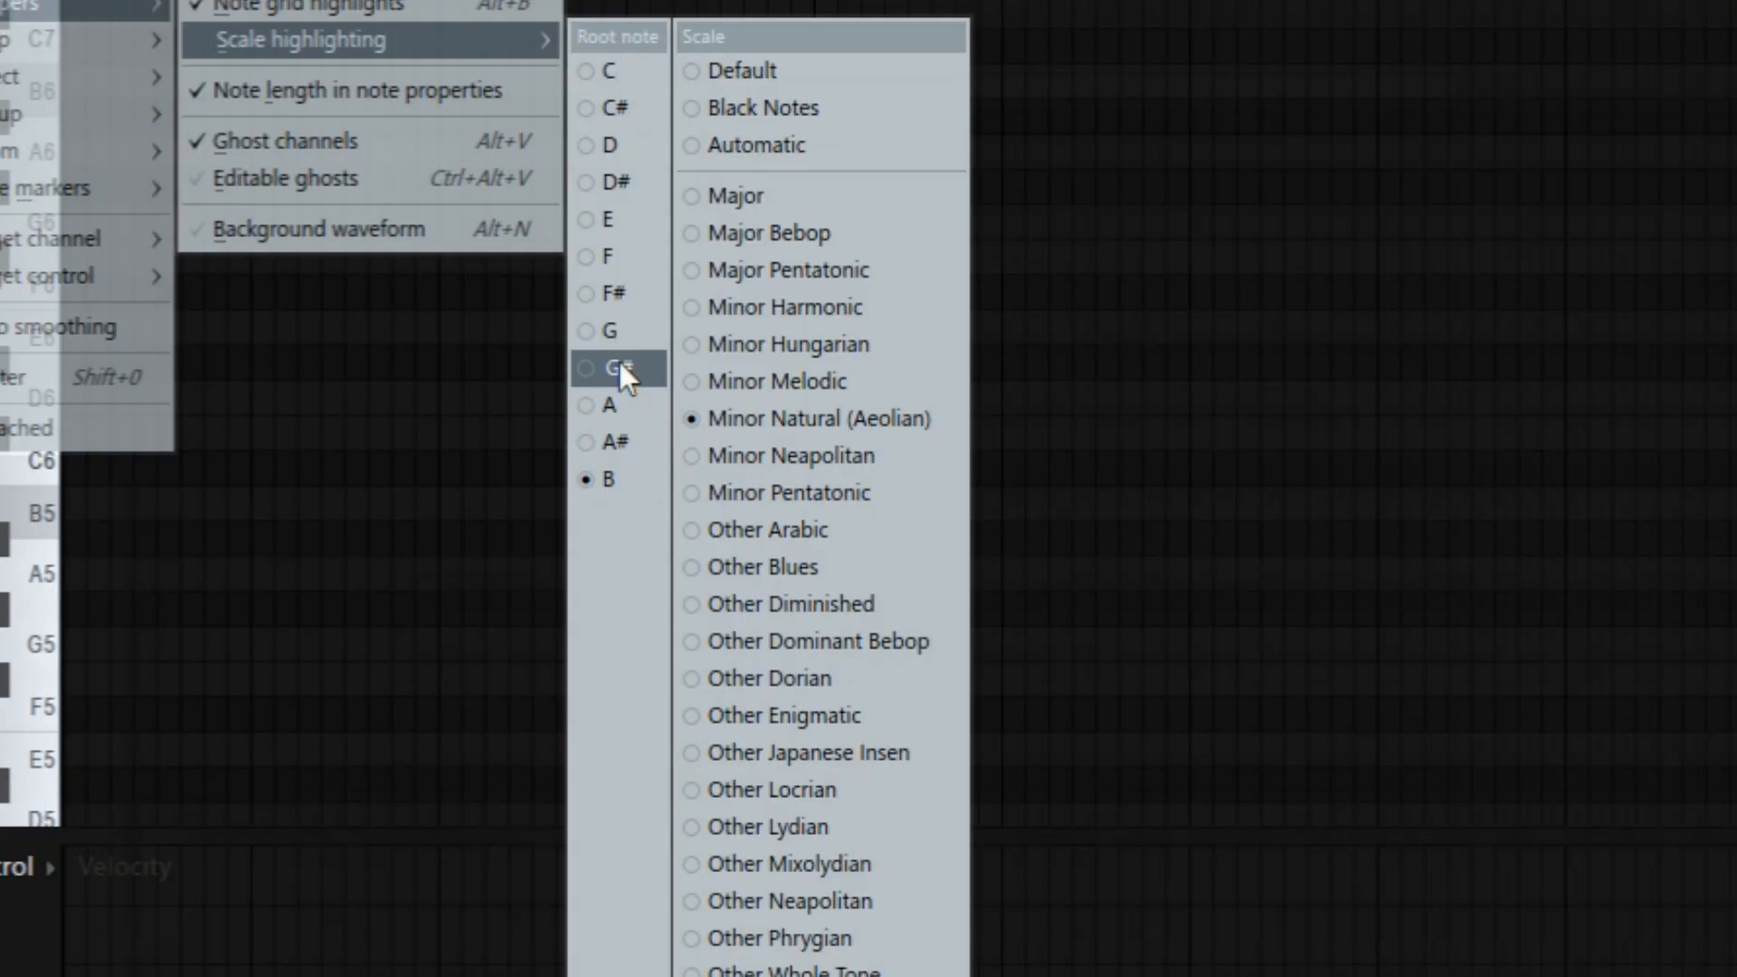
{"action": "left_click", "coordinate": [619, 368]}
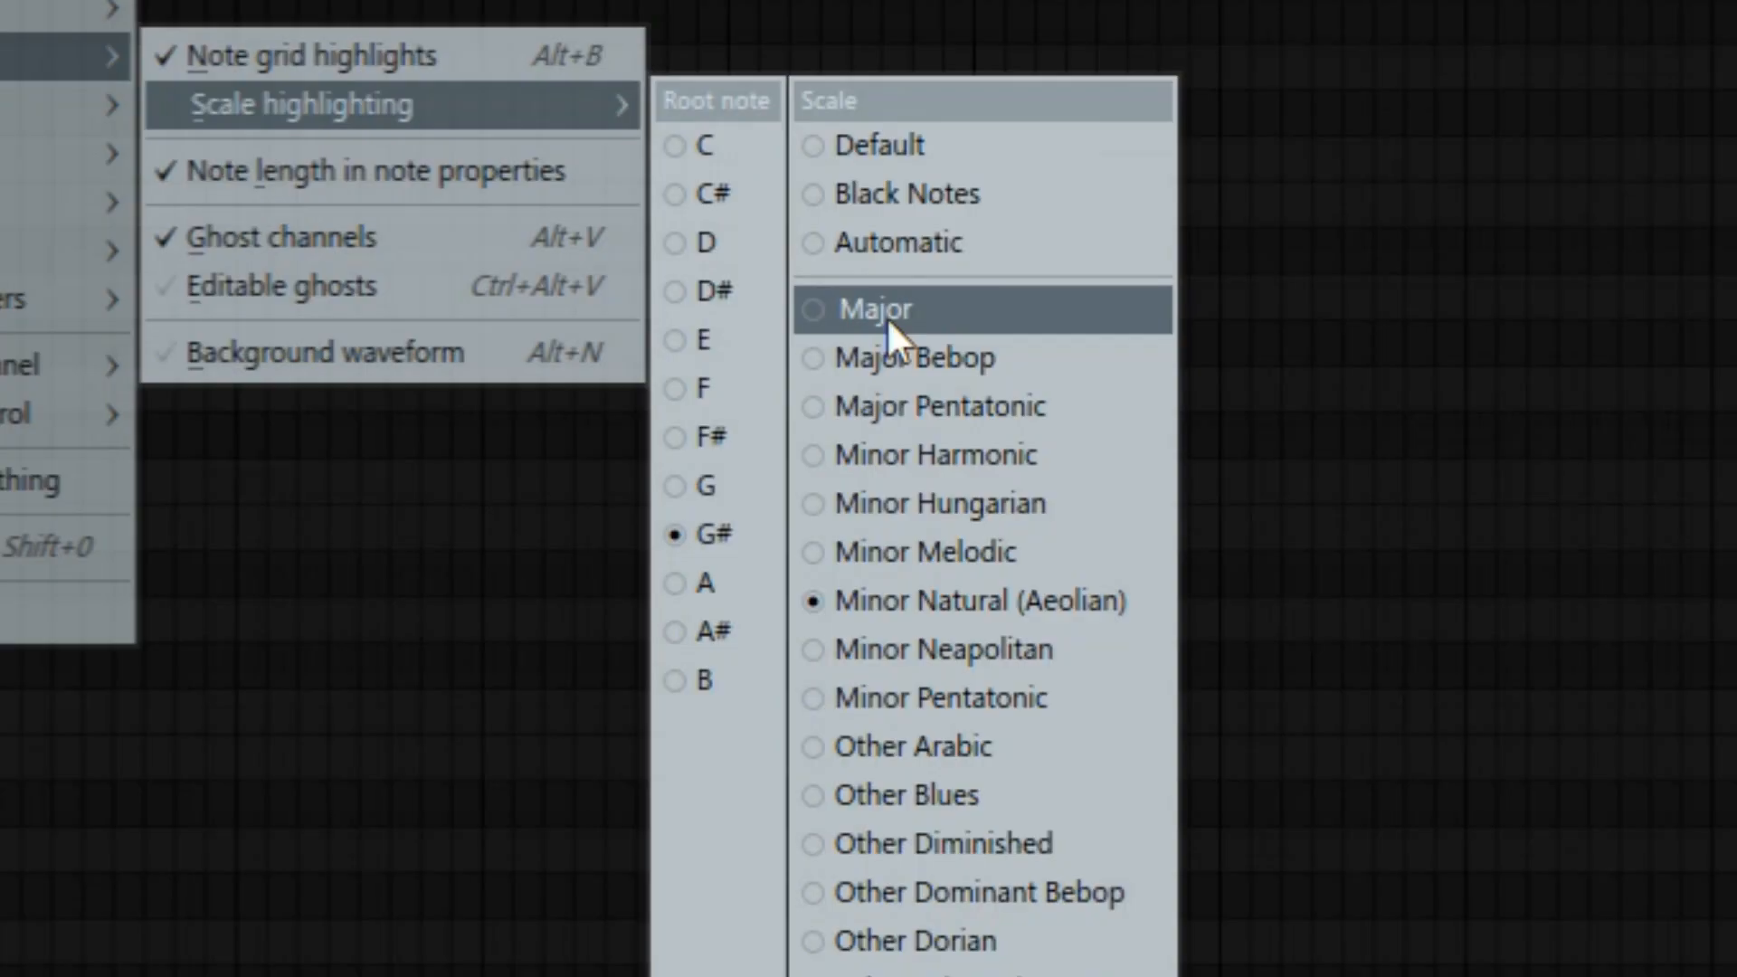
{"action": "left_click", "coordinate": [884, 312]}
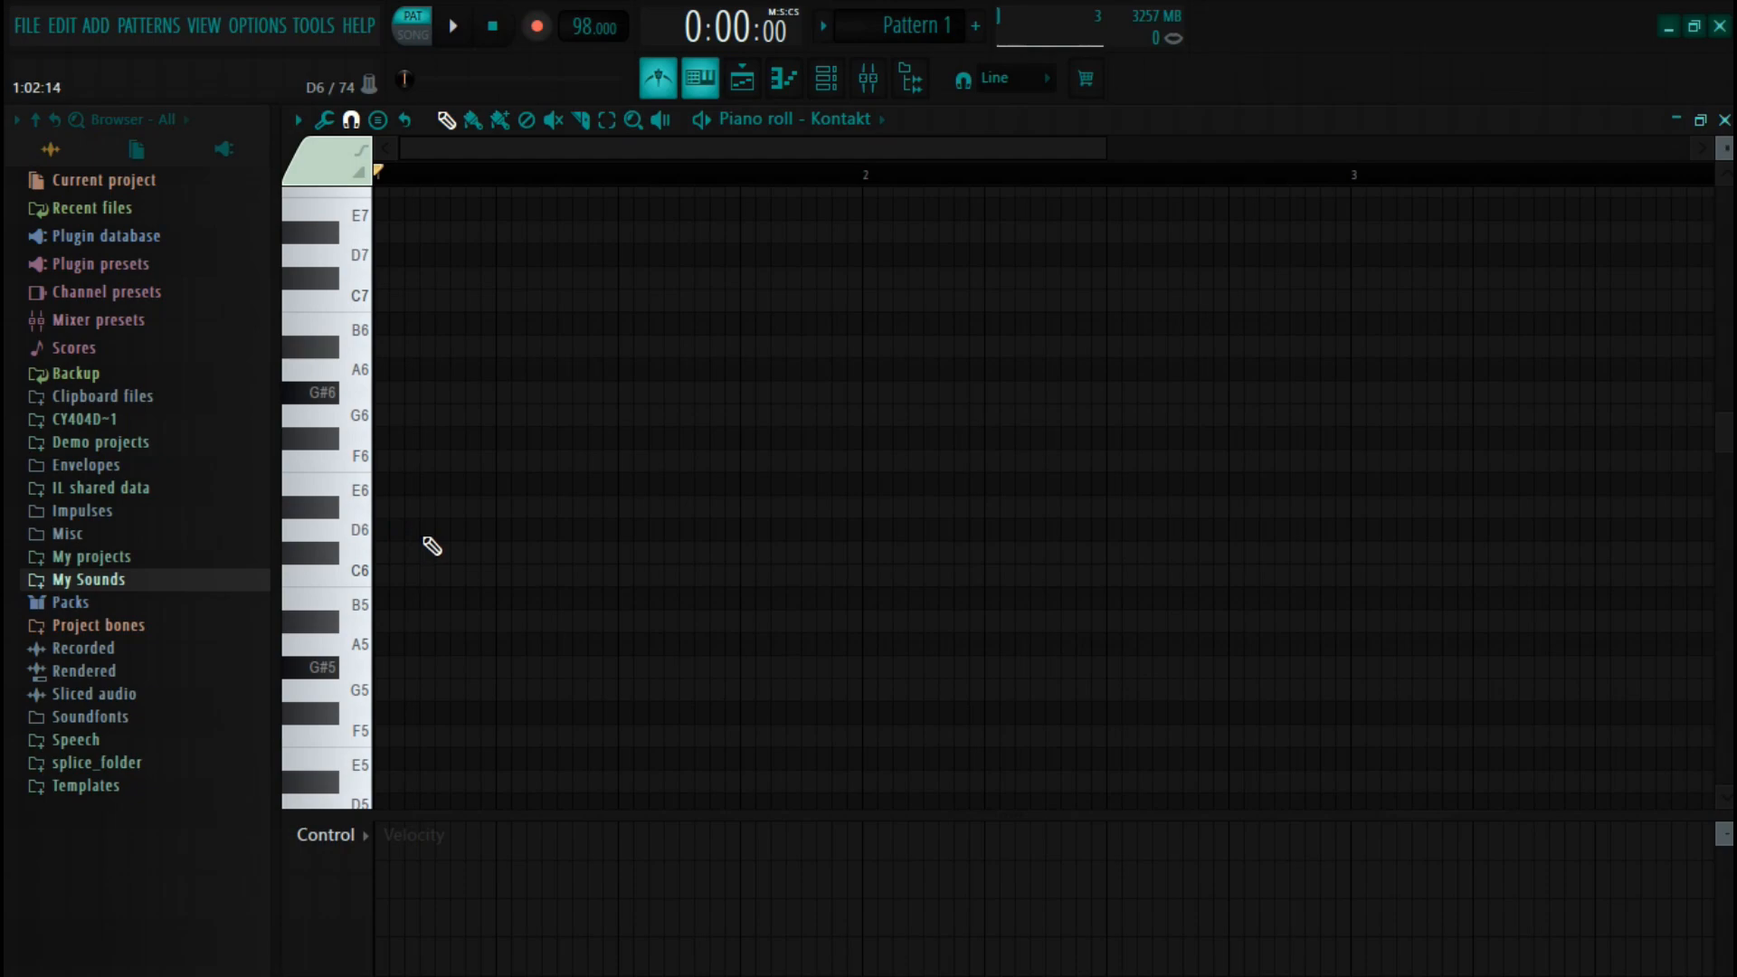
Draw the opening melody notes in bar 1: a one-beat D#5, a half-beat D5 and a one-beat C5.
{"action": "scroll", "coordinate": [507, 502], "scroll_direction": "down", "scroll_amount": 5}
{"action": "scroll", "coordinate": [592, 454], "scroll_direction": "up", "scroll_amount": 1}
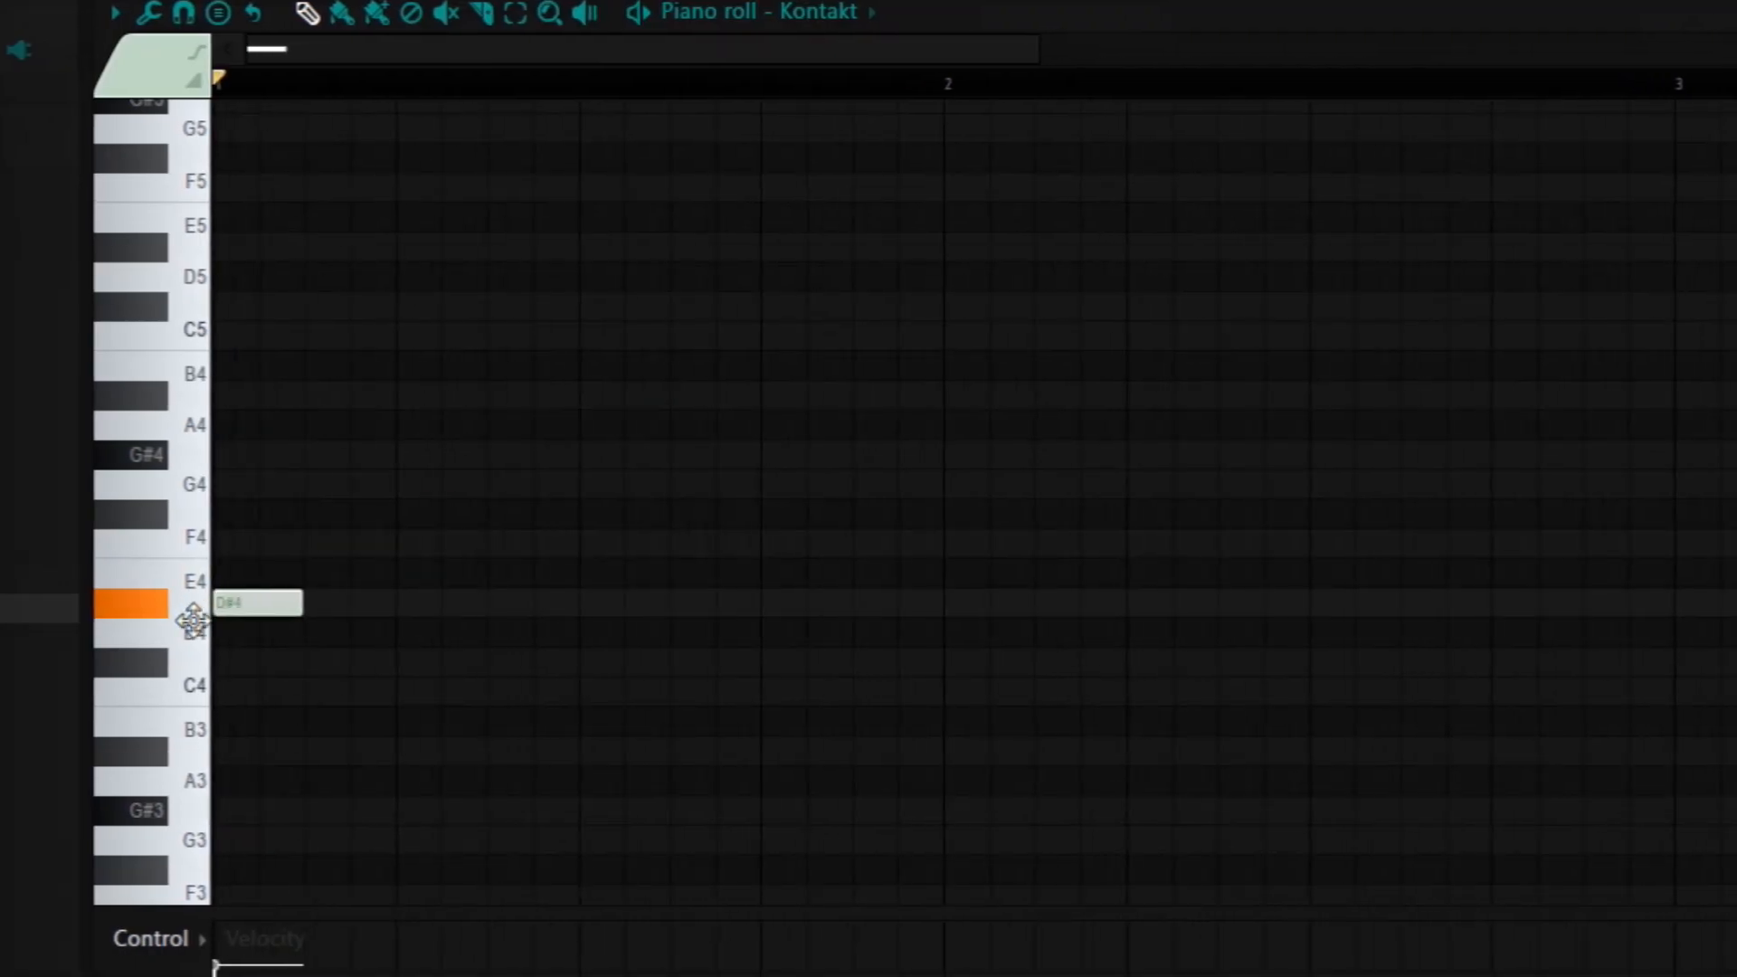
{"action": "left_click_drag", "start_coordinate": [326, 667], "coordinate": [337, 620]}
{"action": "key", "text": "ctrl+Up"}
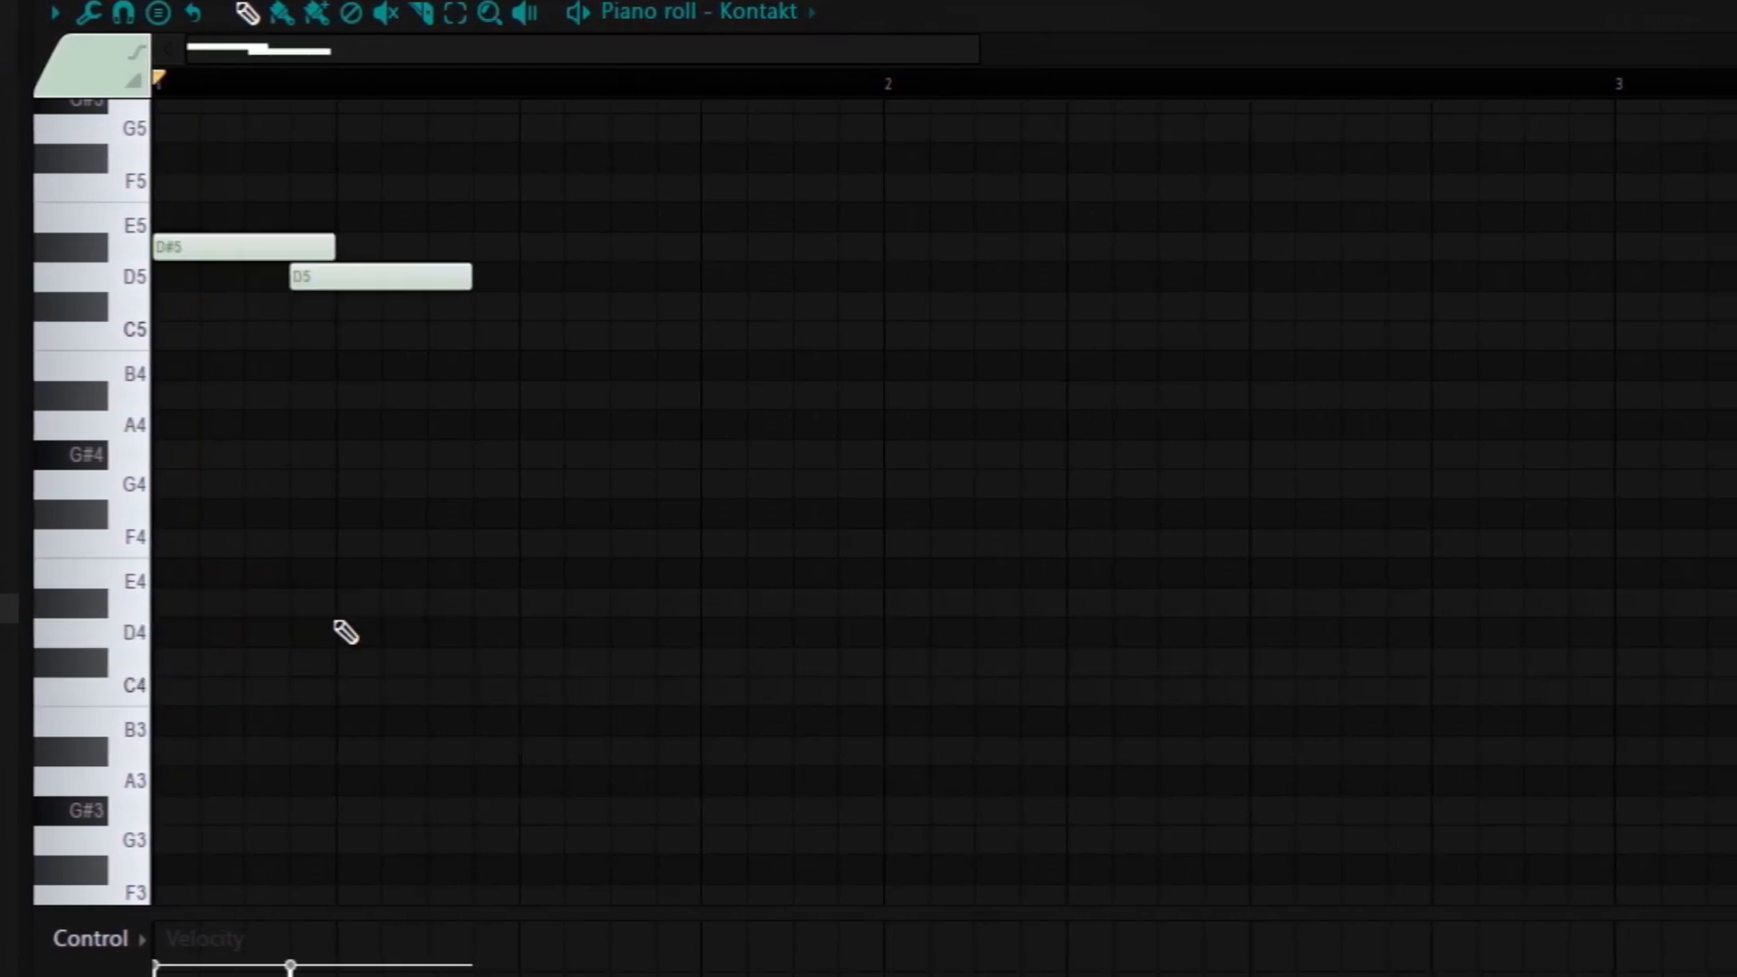
{"action": "scroll", "coordinate": [341, 628], "scroll_direction": "up", "scroll_amount": 3}
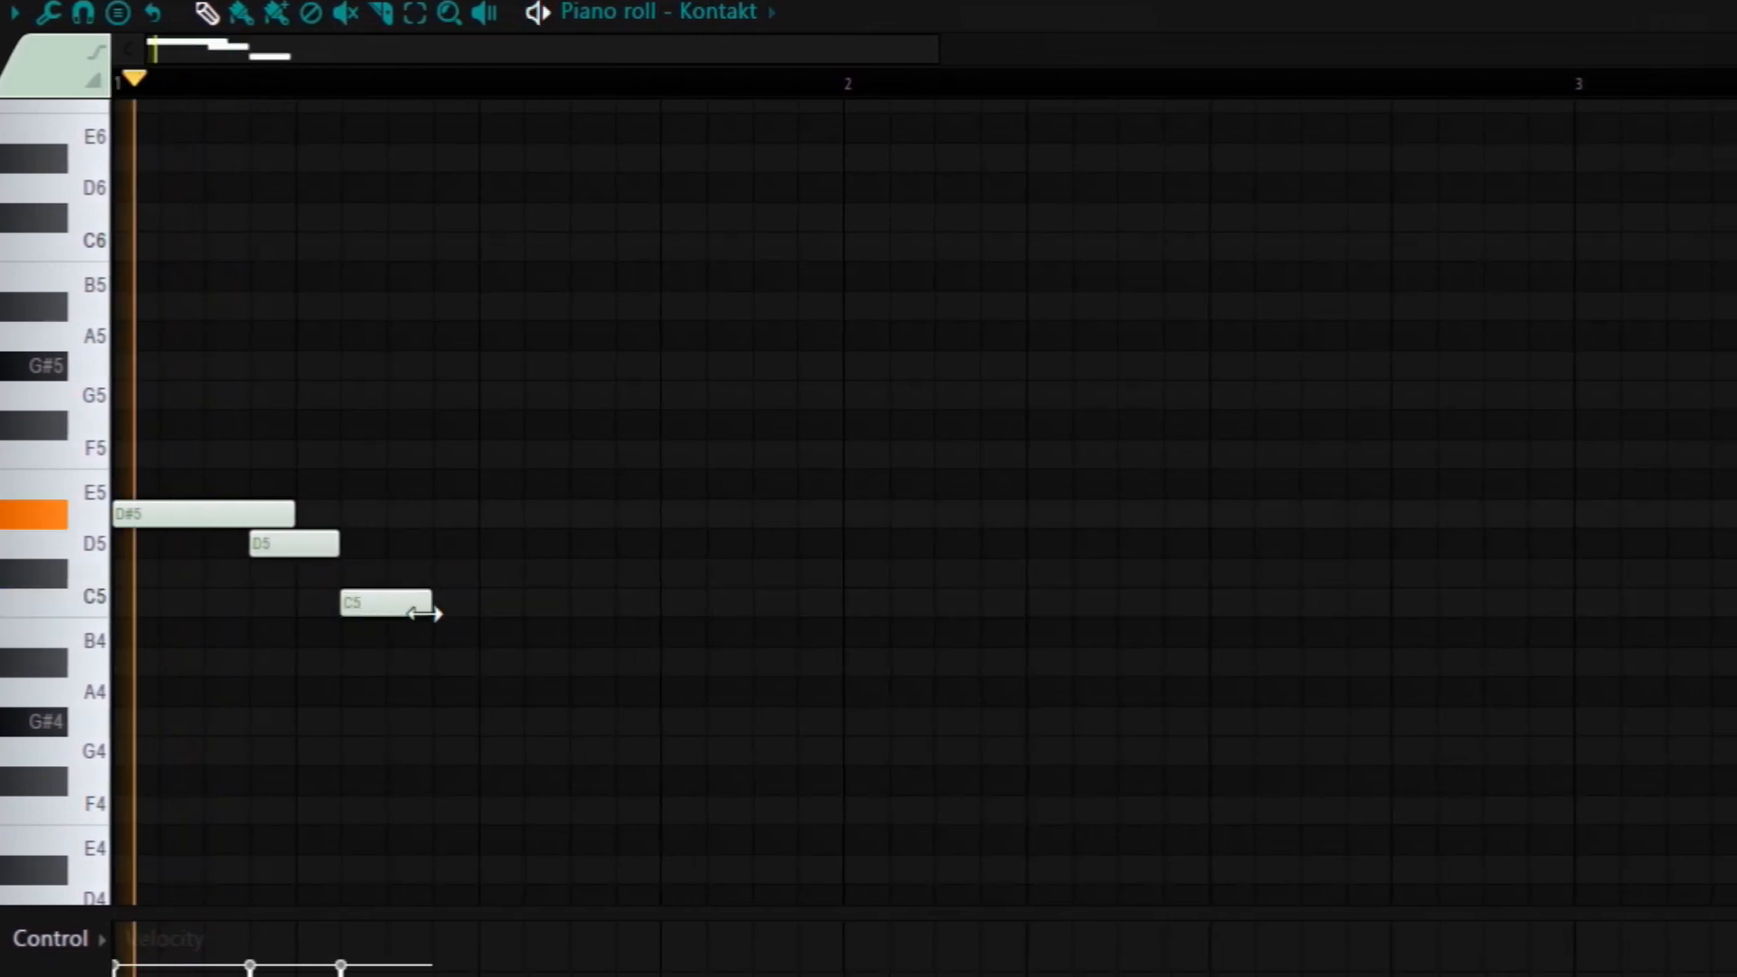
{"action": "left_click_drag", "start_coordinate": [427, 610], "coordinate": [457, 606]}
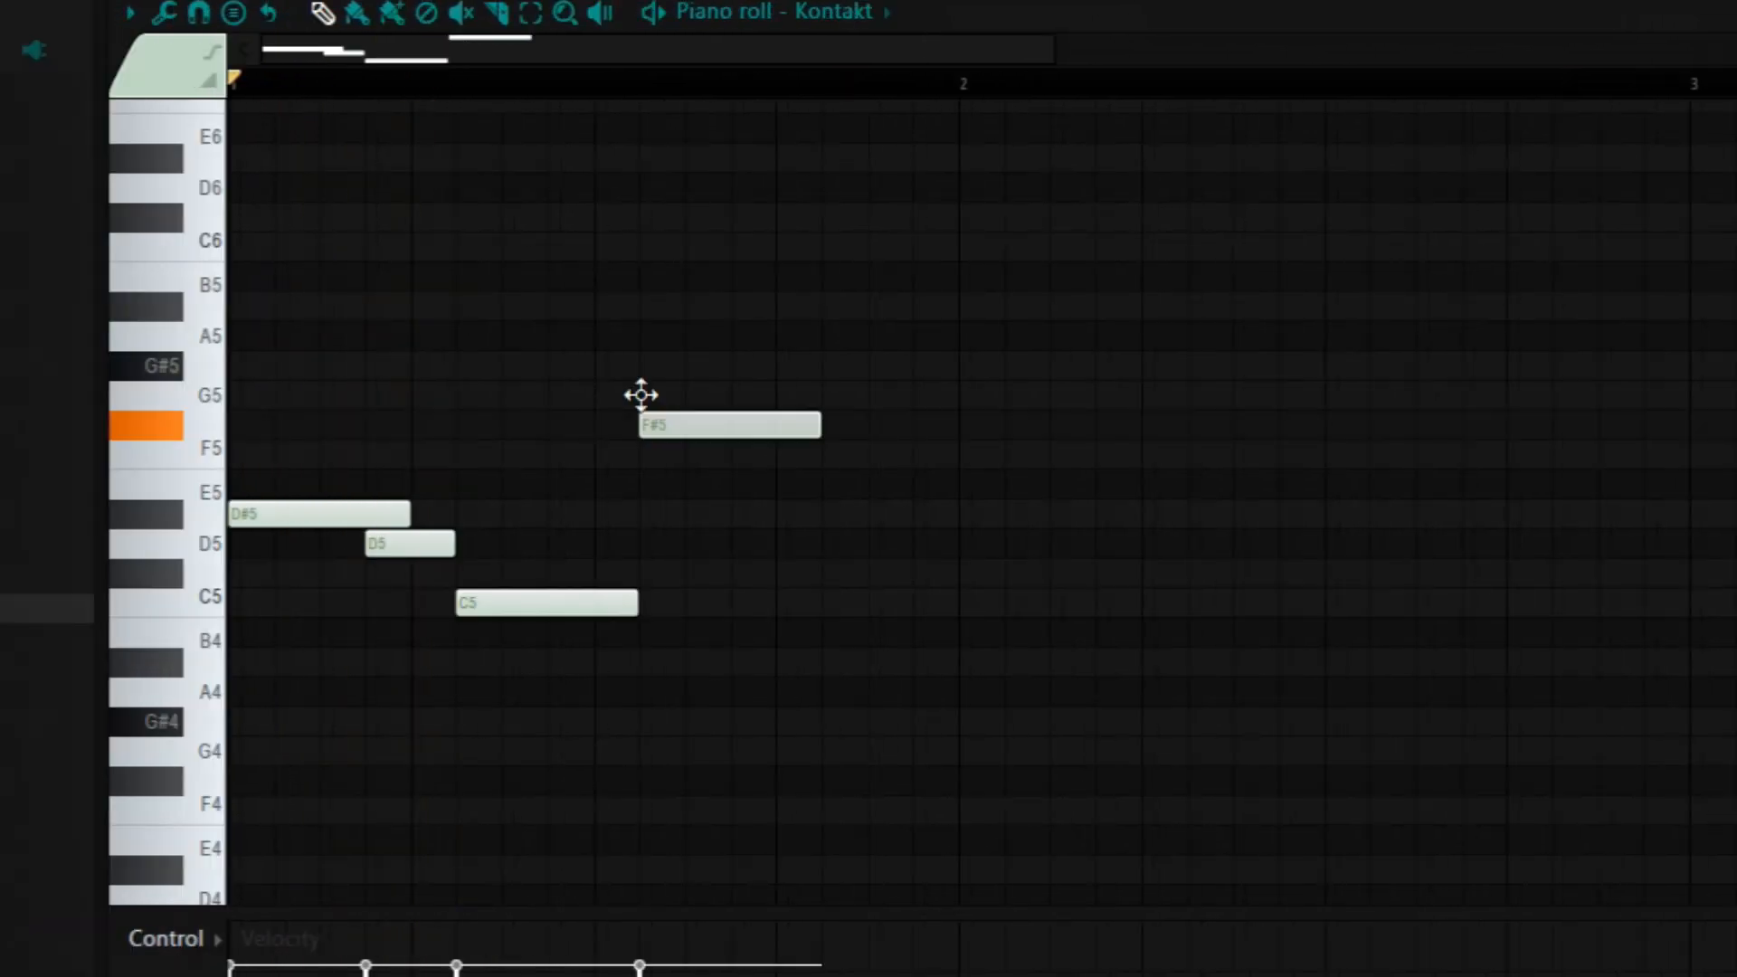
Add a one-beat G5 and a one-step D#5 on beat 3, plus a half-beat G5 just after the pattern start.
{"action": "left_click_drag", "start_coordinate": [640, 393], "coordinate": [616, 373]}
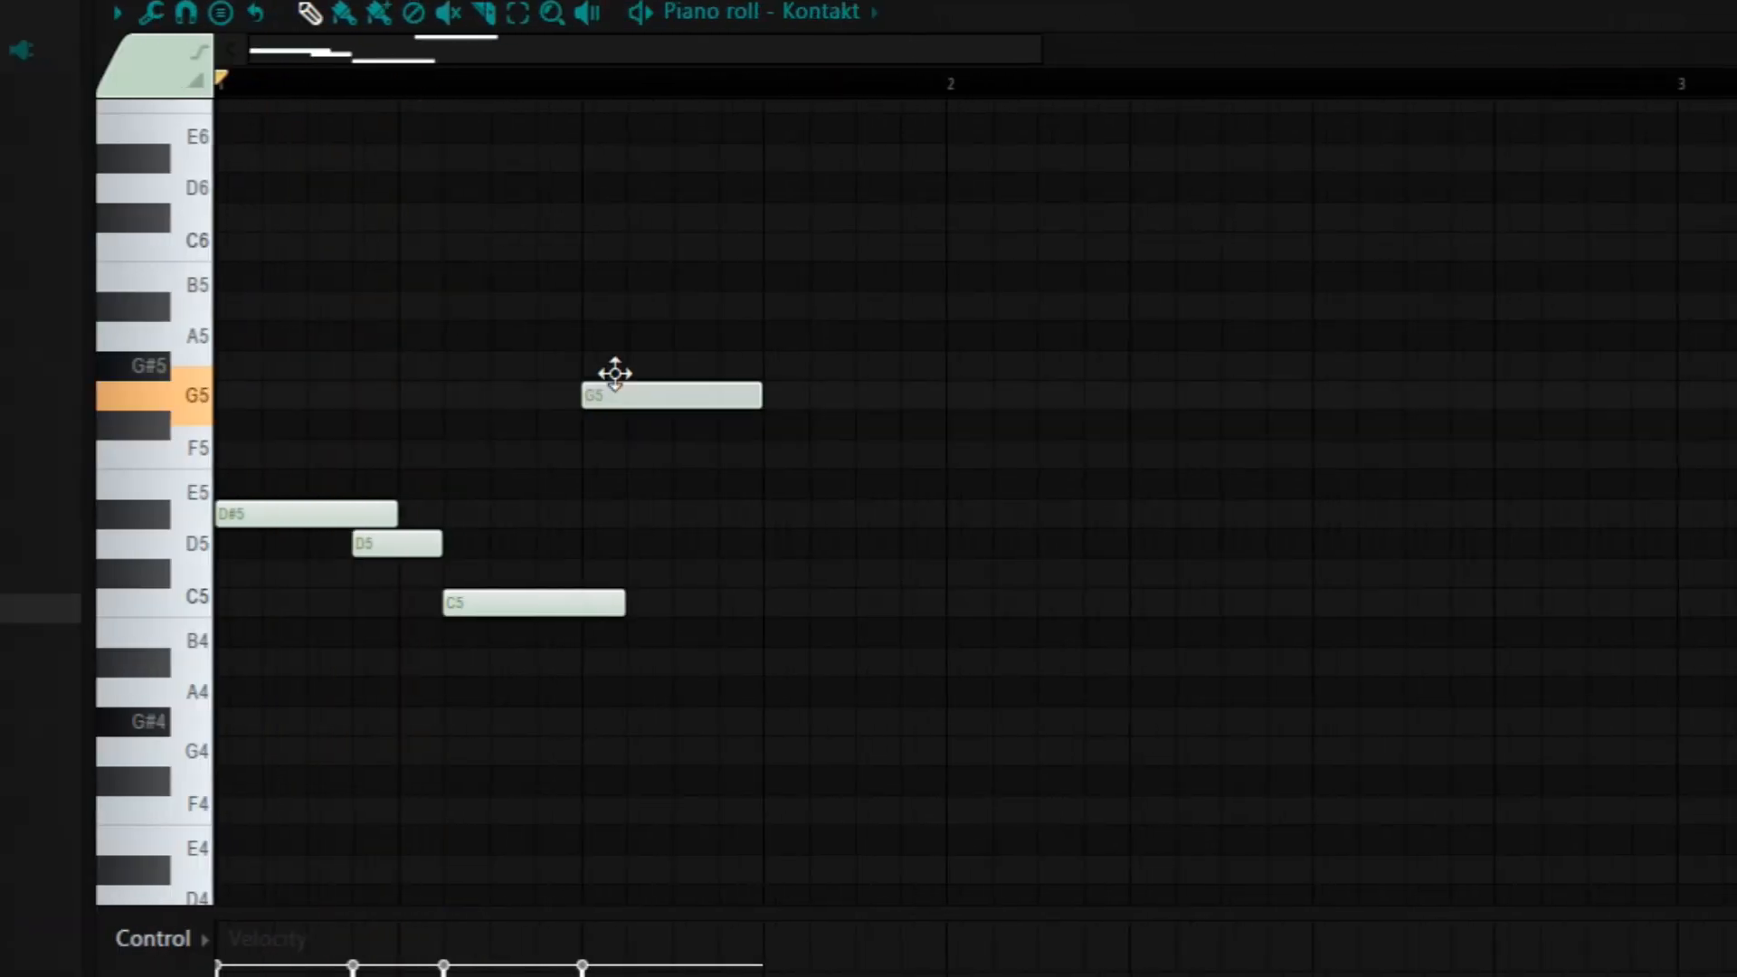
{"action": "key", "text": "space"}
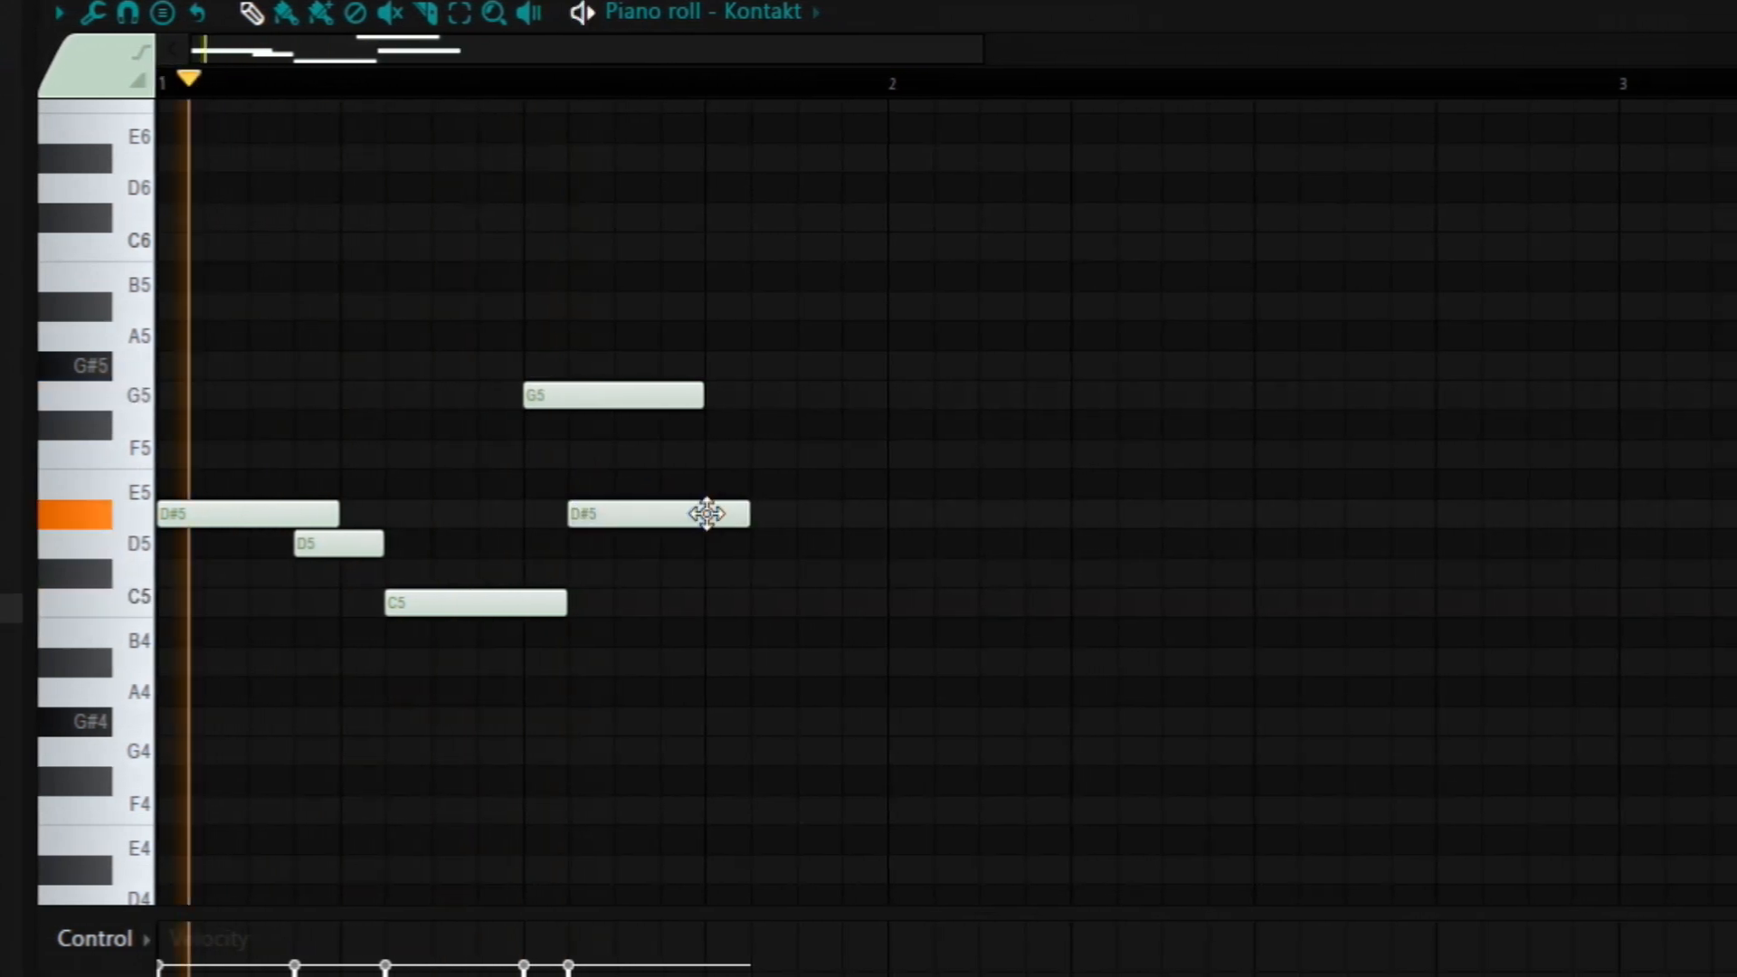
{"action": "left_click_drag", "start_coordinate": [747, 513], "coordinate": [612, 513]}
{"action": "key", "text": "space"}
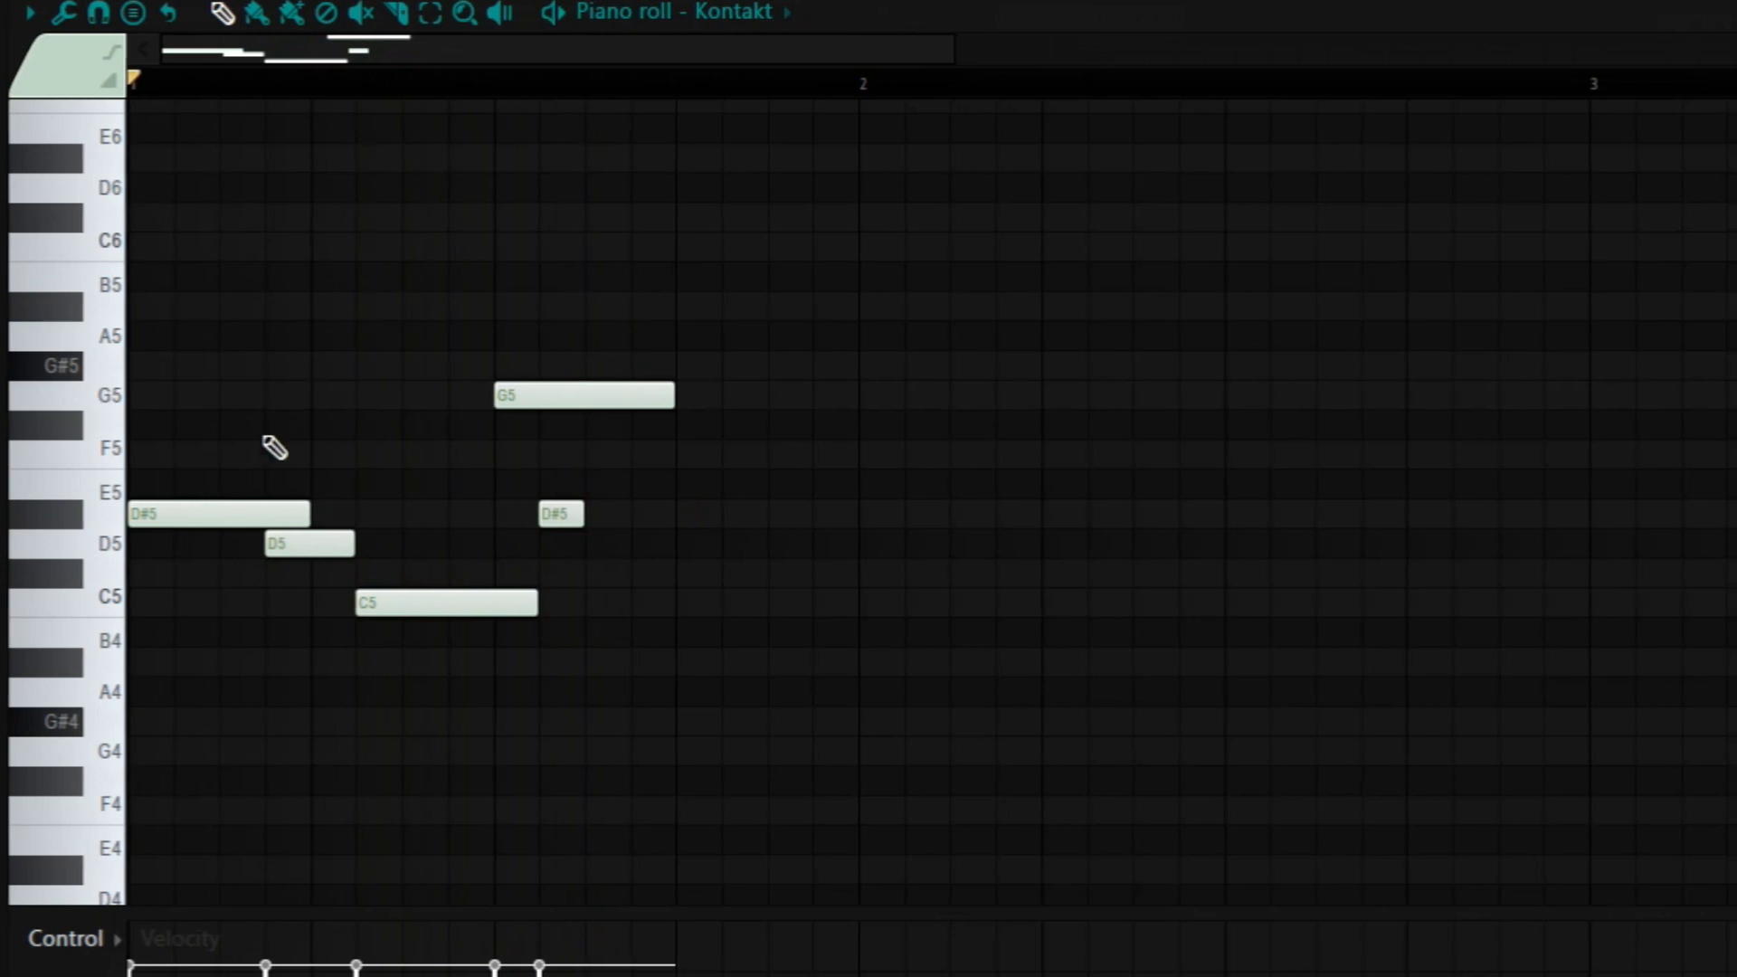
{"action": "left_click_drag", "start_coordinate": [105, 387], "coordinate": [136, 399]}
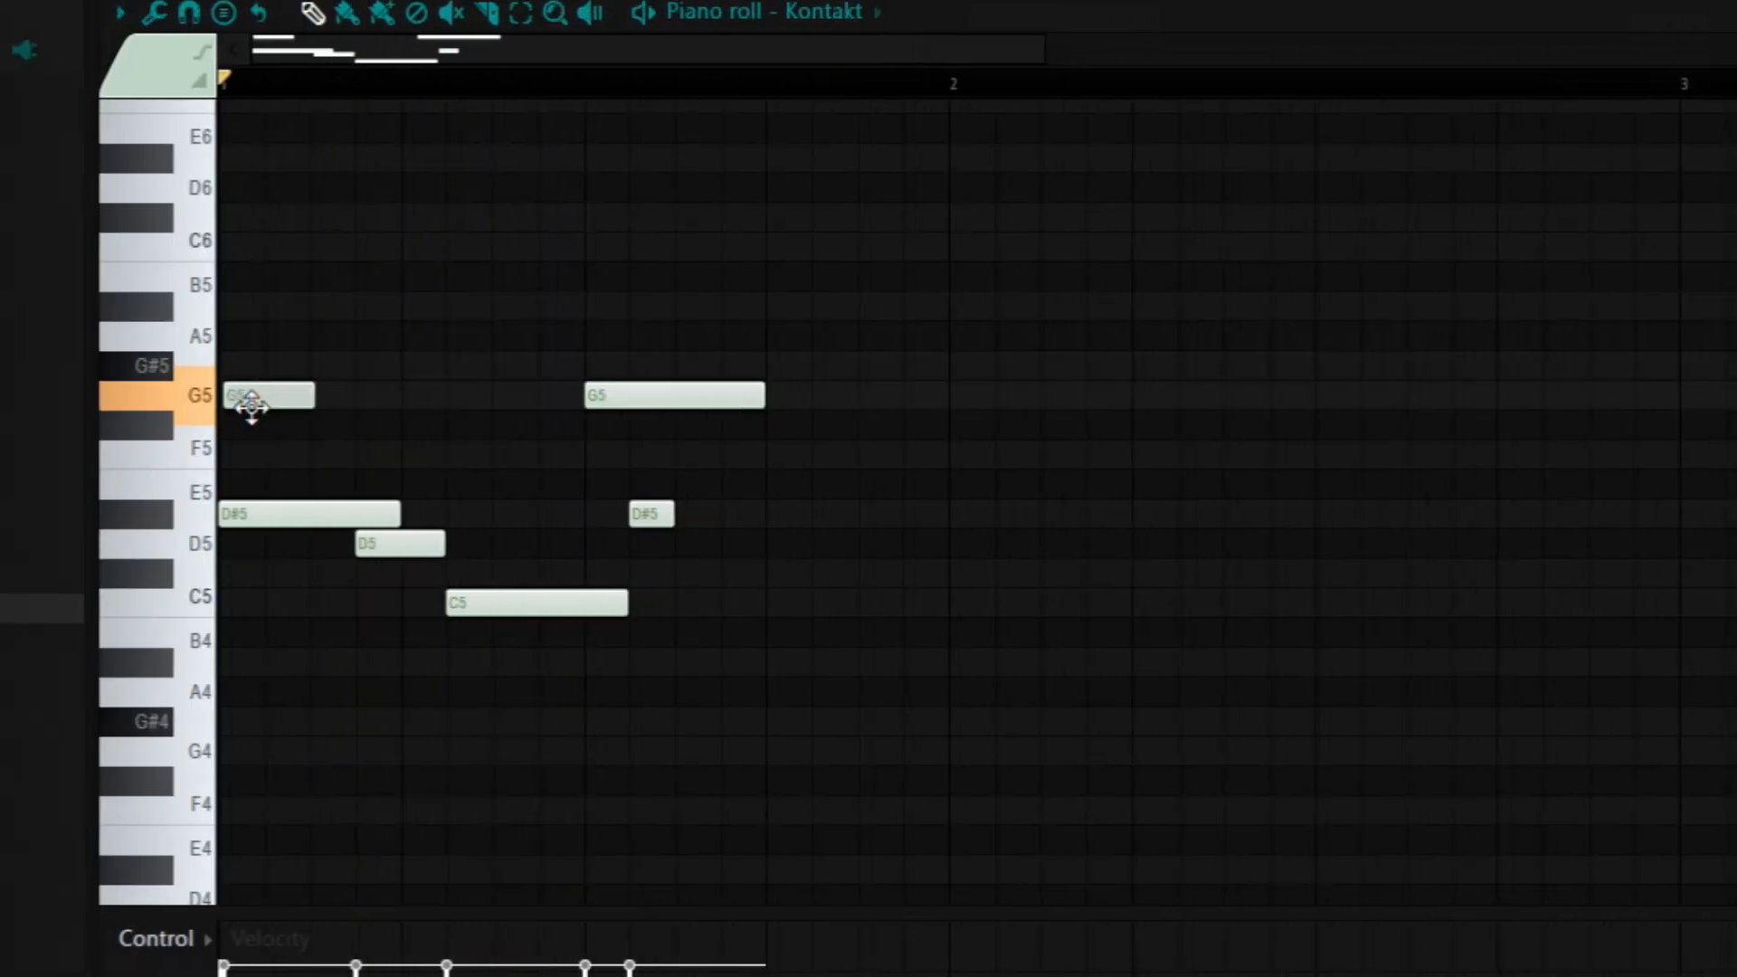
{"action": "key", "text": "space"}
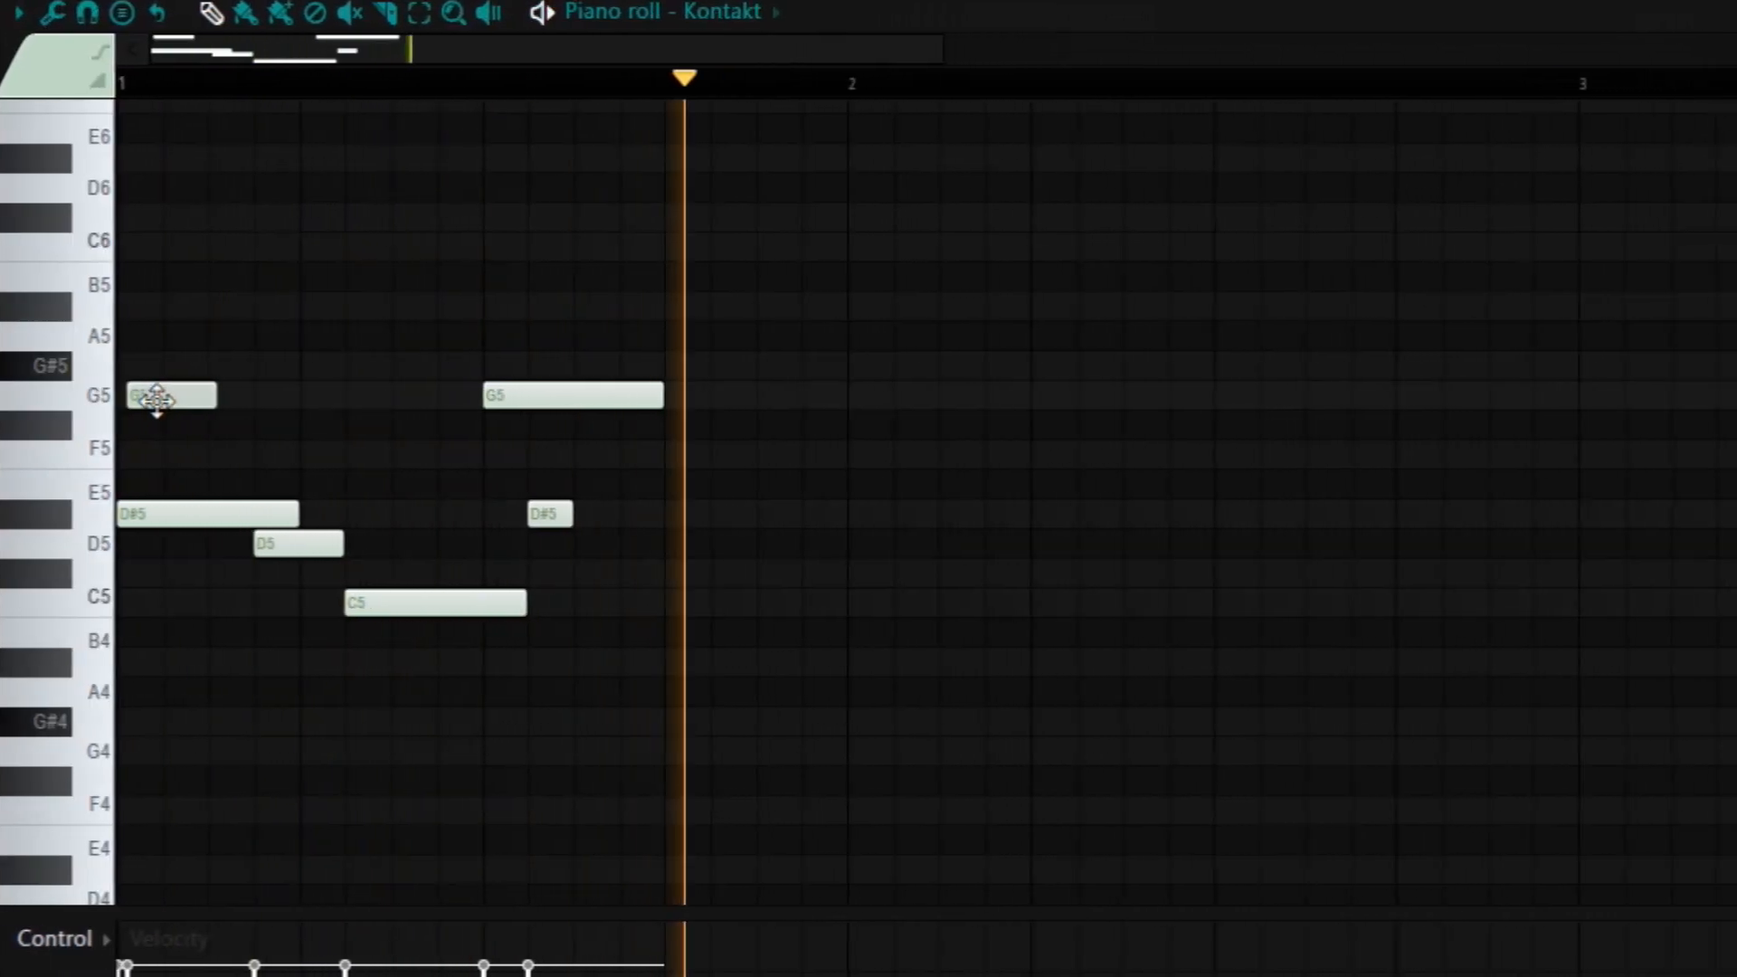
Finish bar 1 with a one-beat D#4 on beat 4 and a one-step F4 above its second half.
{"action": "scroll", "coordinate": [738, 507], "scroll_direction": "down", "scroll_amount": 5}
{"action": "key", "text": "space"}
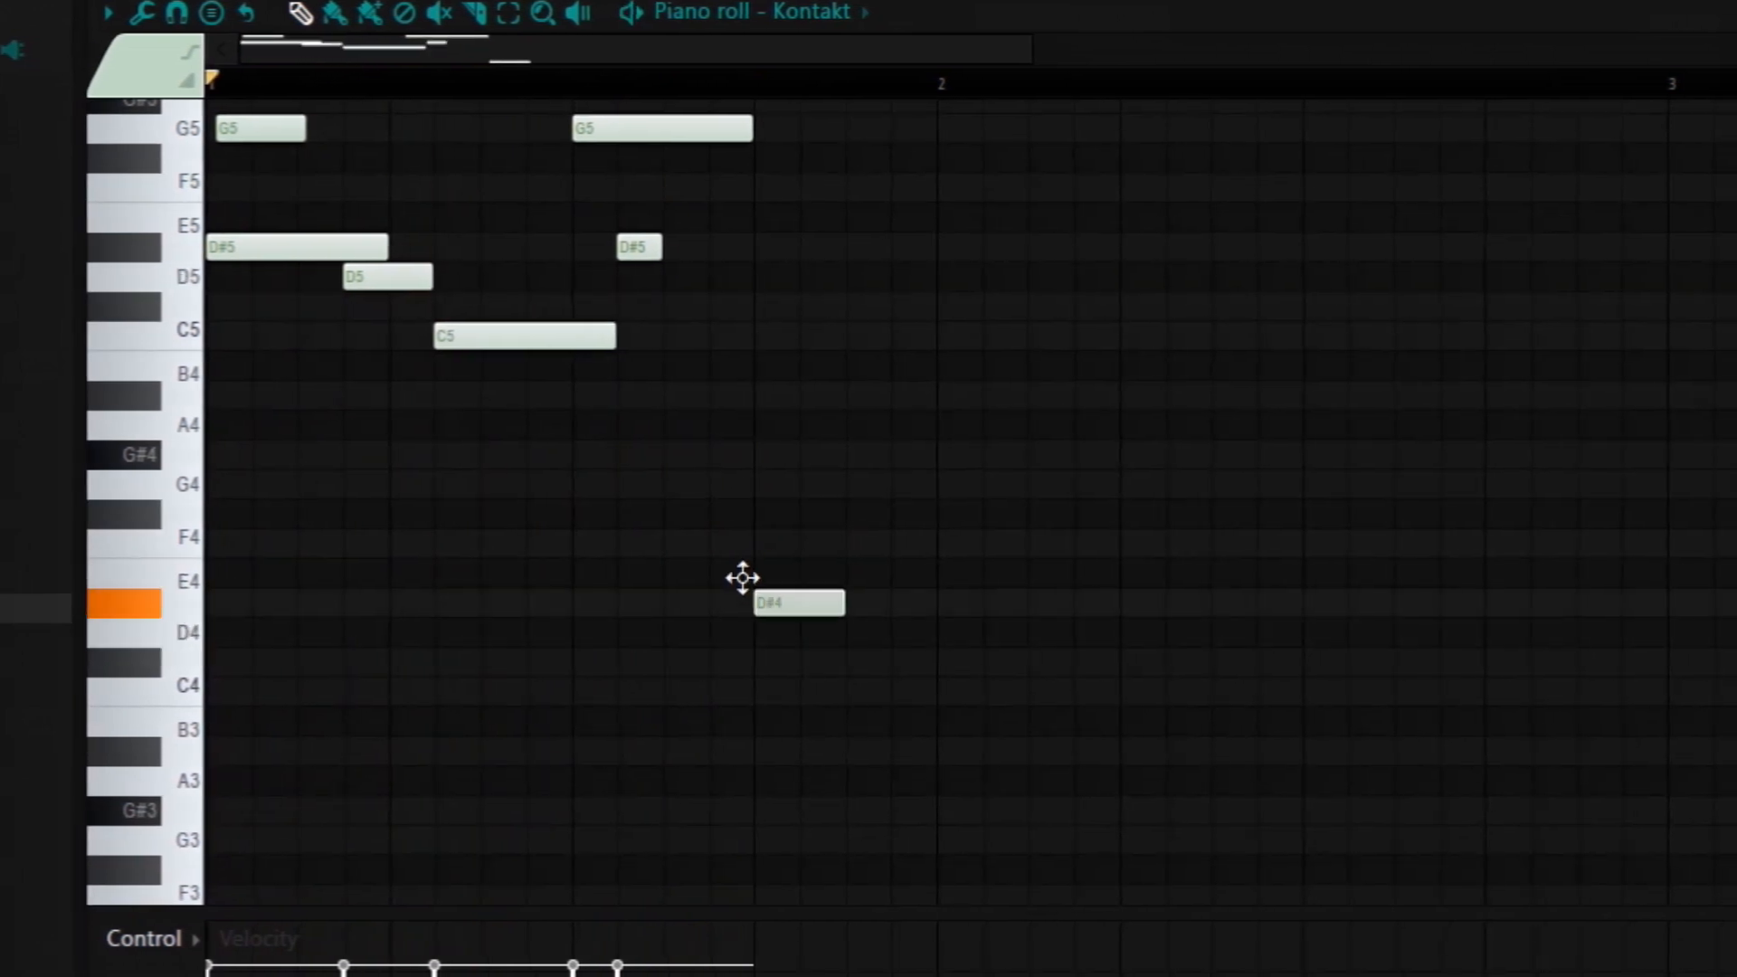
{"action": "key", "text": "space"}
{"action": "key", "text": "space"}
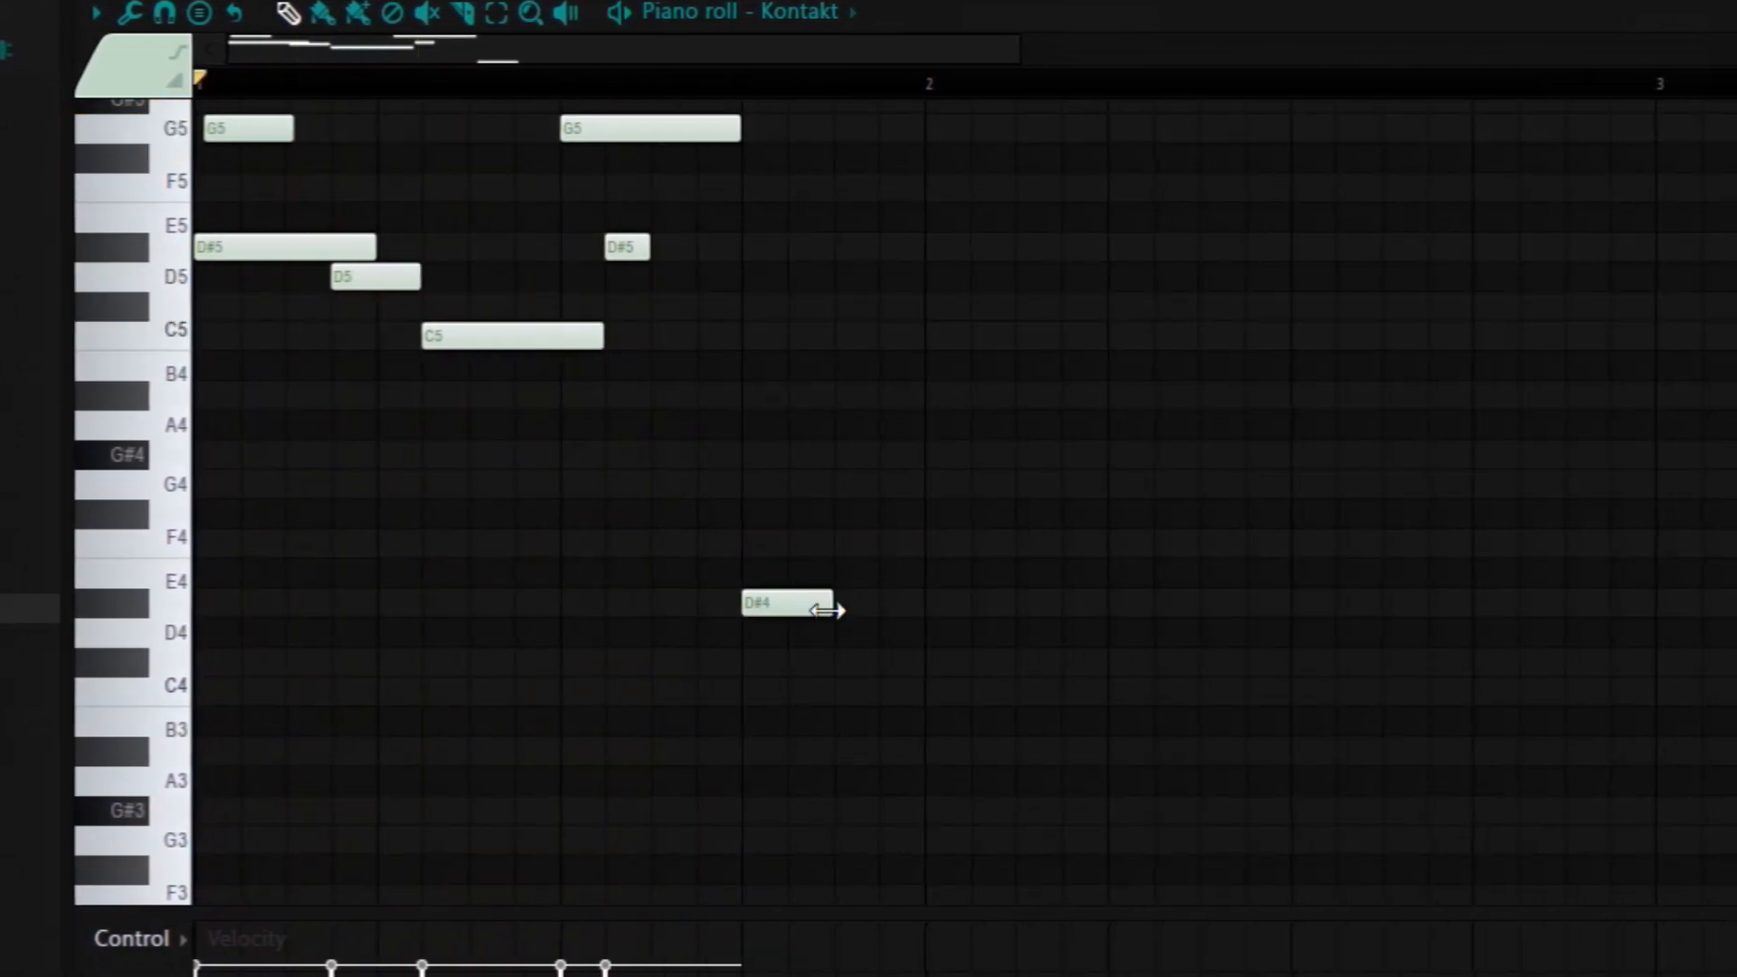
{"action": "left_click_drag", "start_coordinate": [825, 611], "coordinate": [884, 609]}
{"action": "key", "text": "space"}
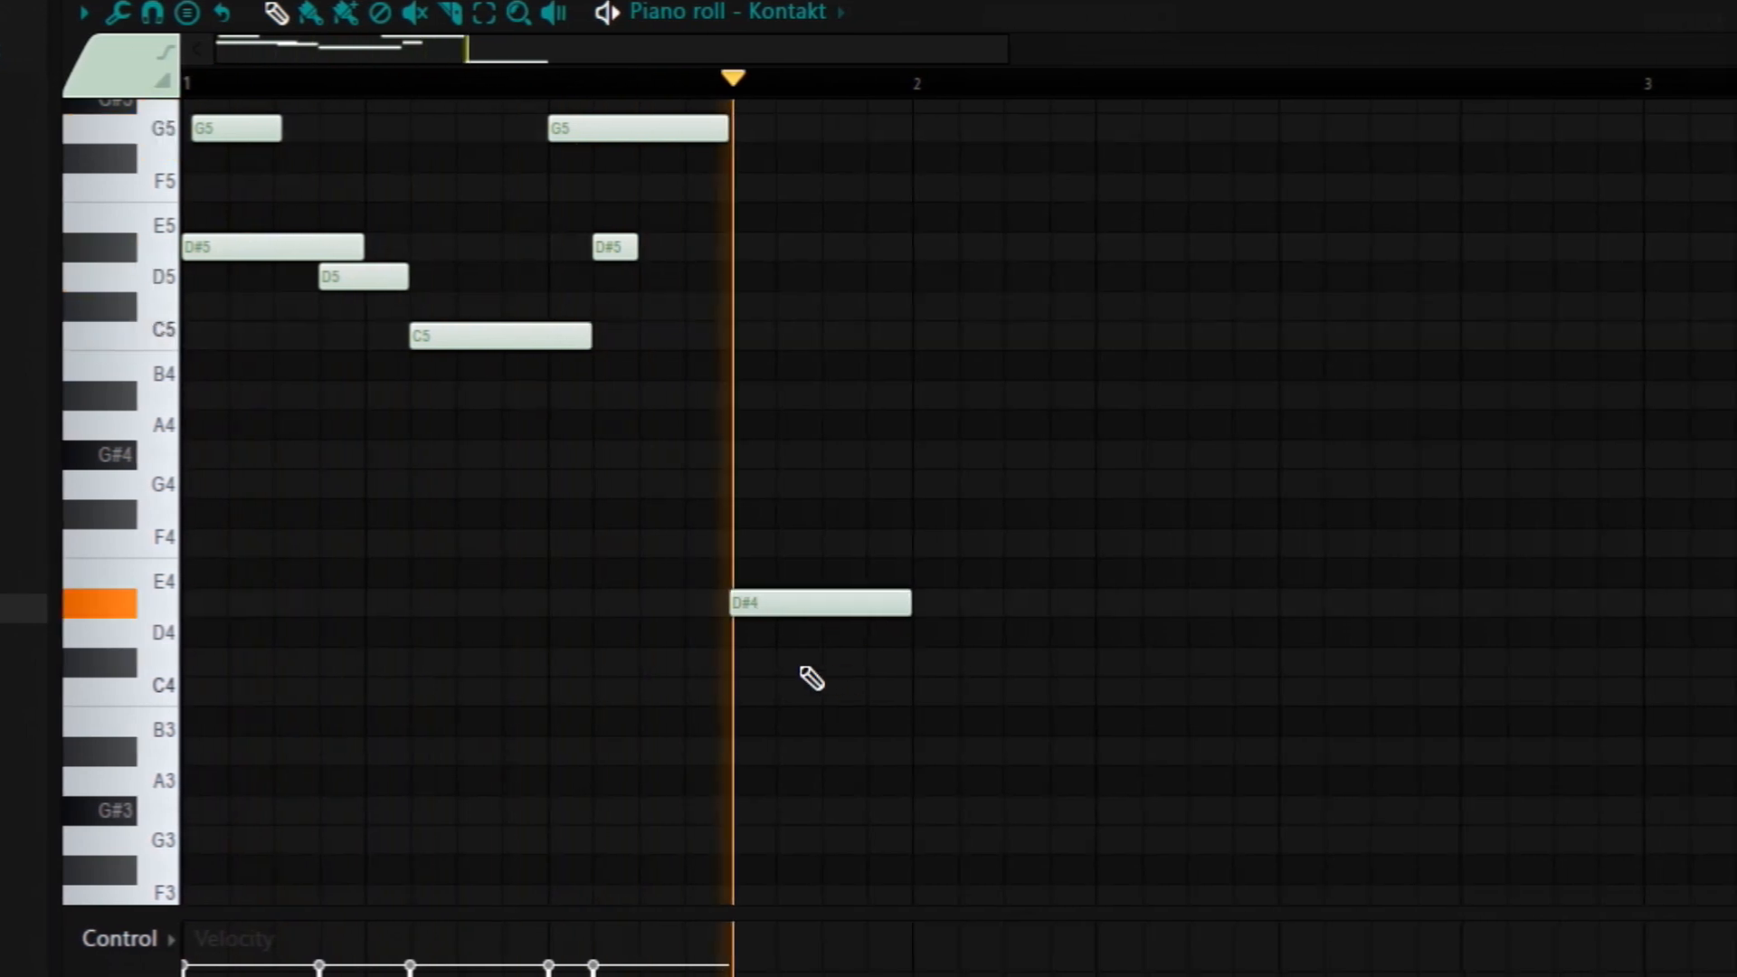
{"action": "key", "text": "space"}
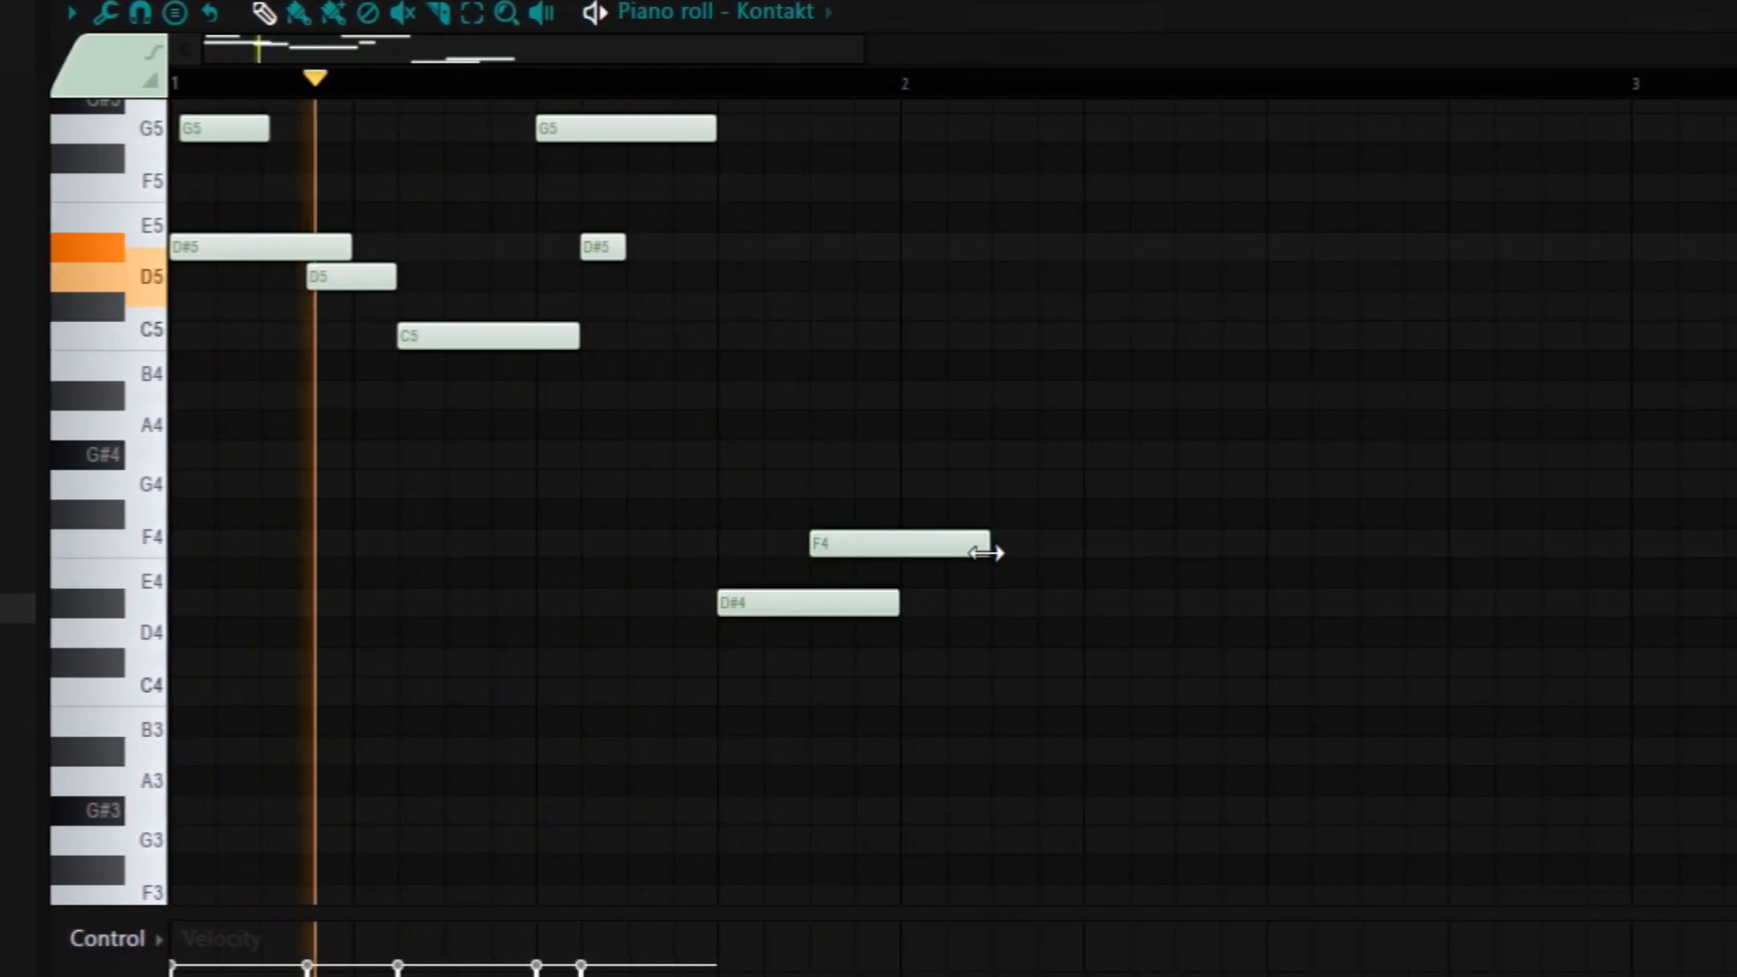
{"action": "left_click_drag", "start_coordinate": [986, 553], "coordinate": [830, 562]}
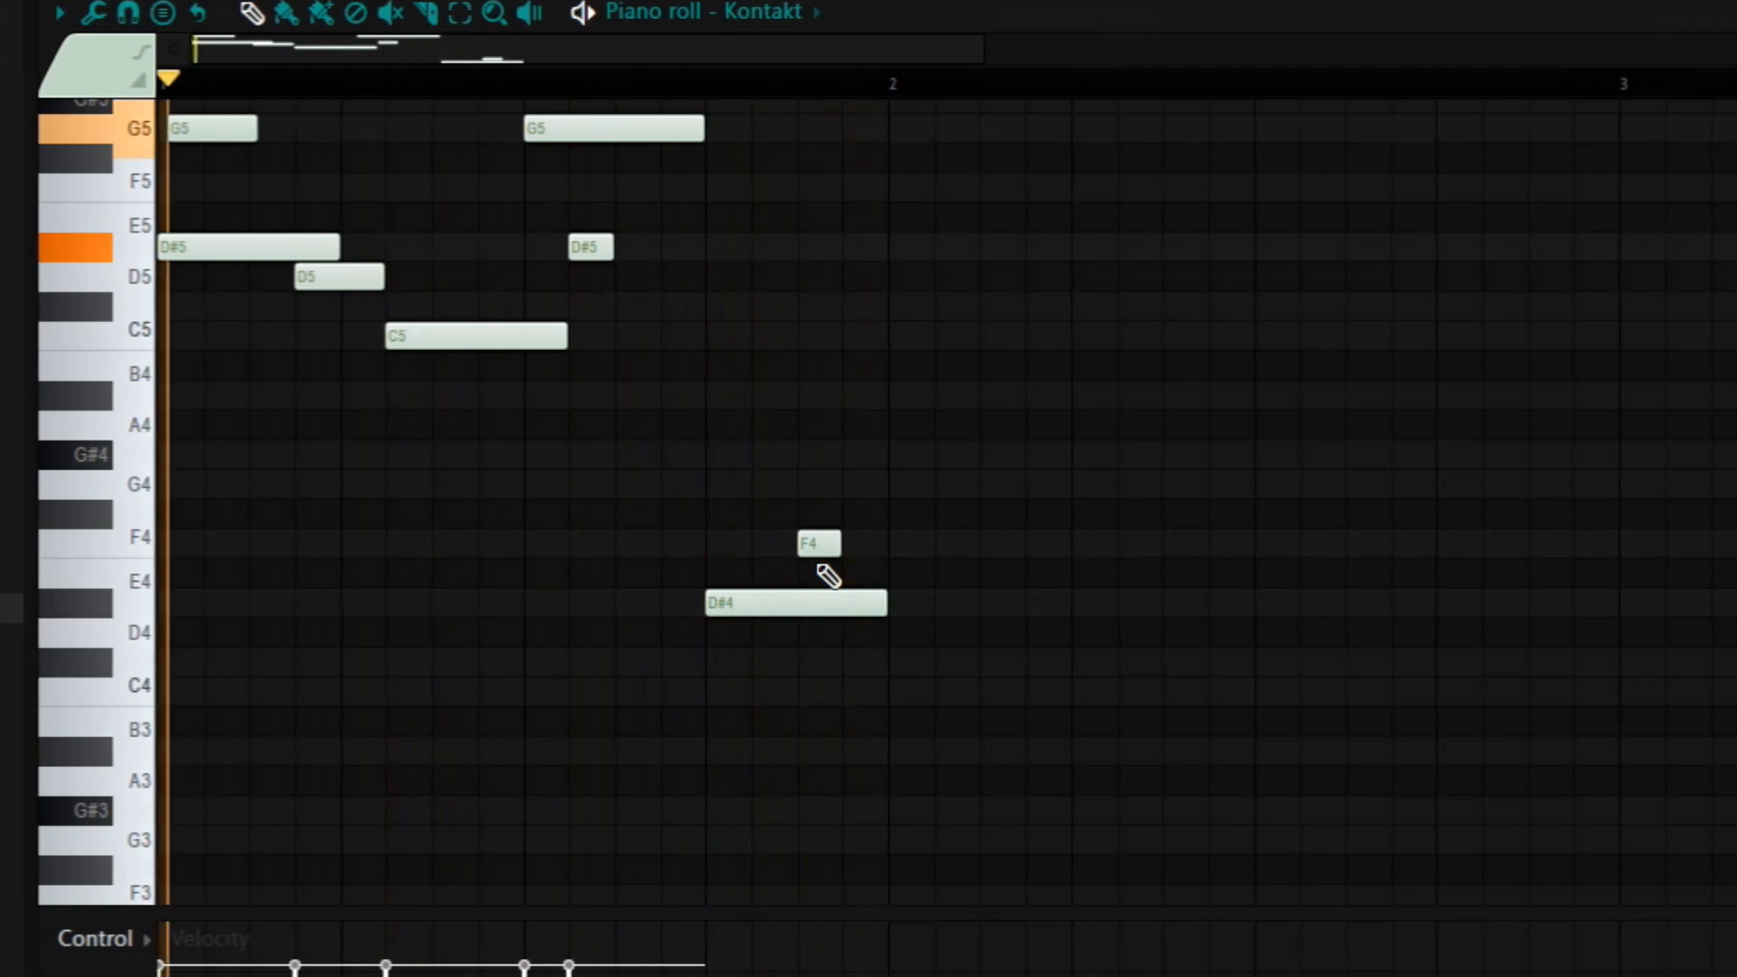
Begin bar 2 with a one-beat D5, a one-step C5, a half-beat F4 and a one-beat C5.
{"action": "scroll", "coordinate": [851, 584], "scroll_direction": "up", "scroll_amount": 3}
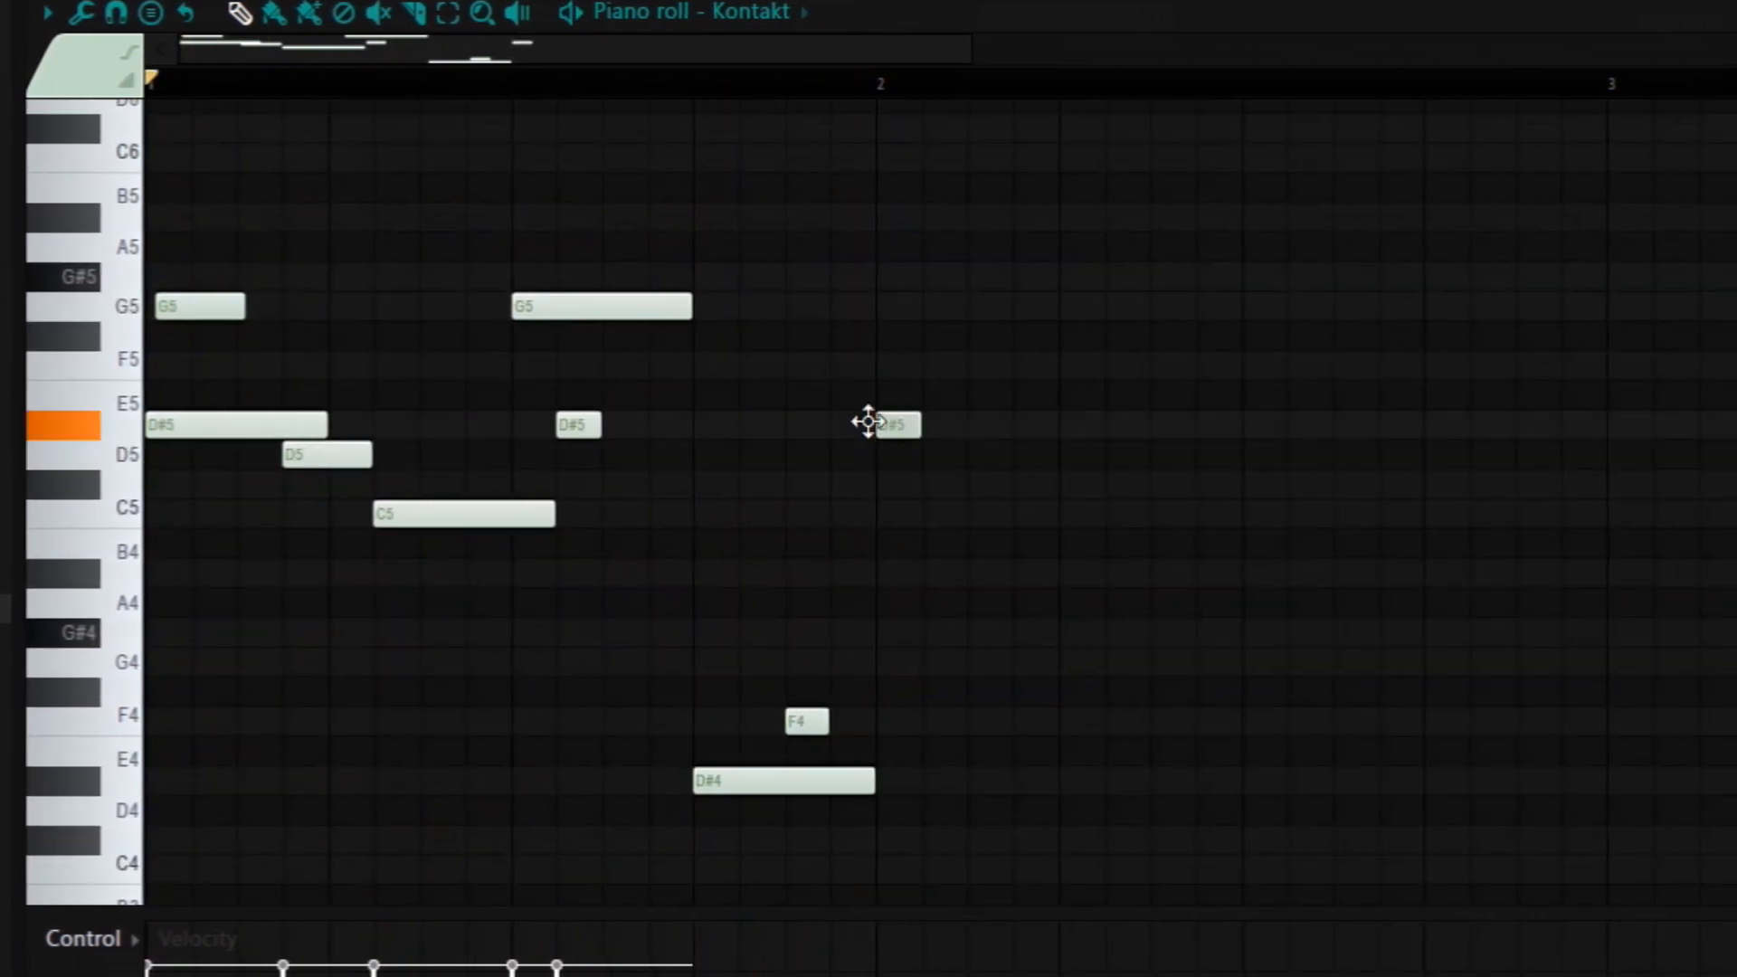
{"action": "left_click_drag", "start_coordinate": [1018, 439], "coordinate": [1041, 444]}
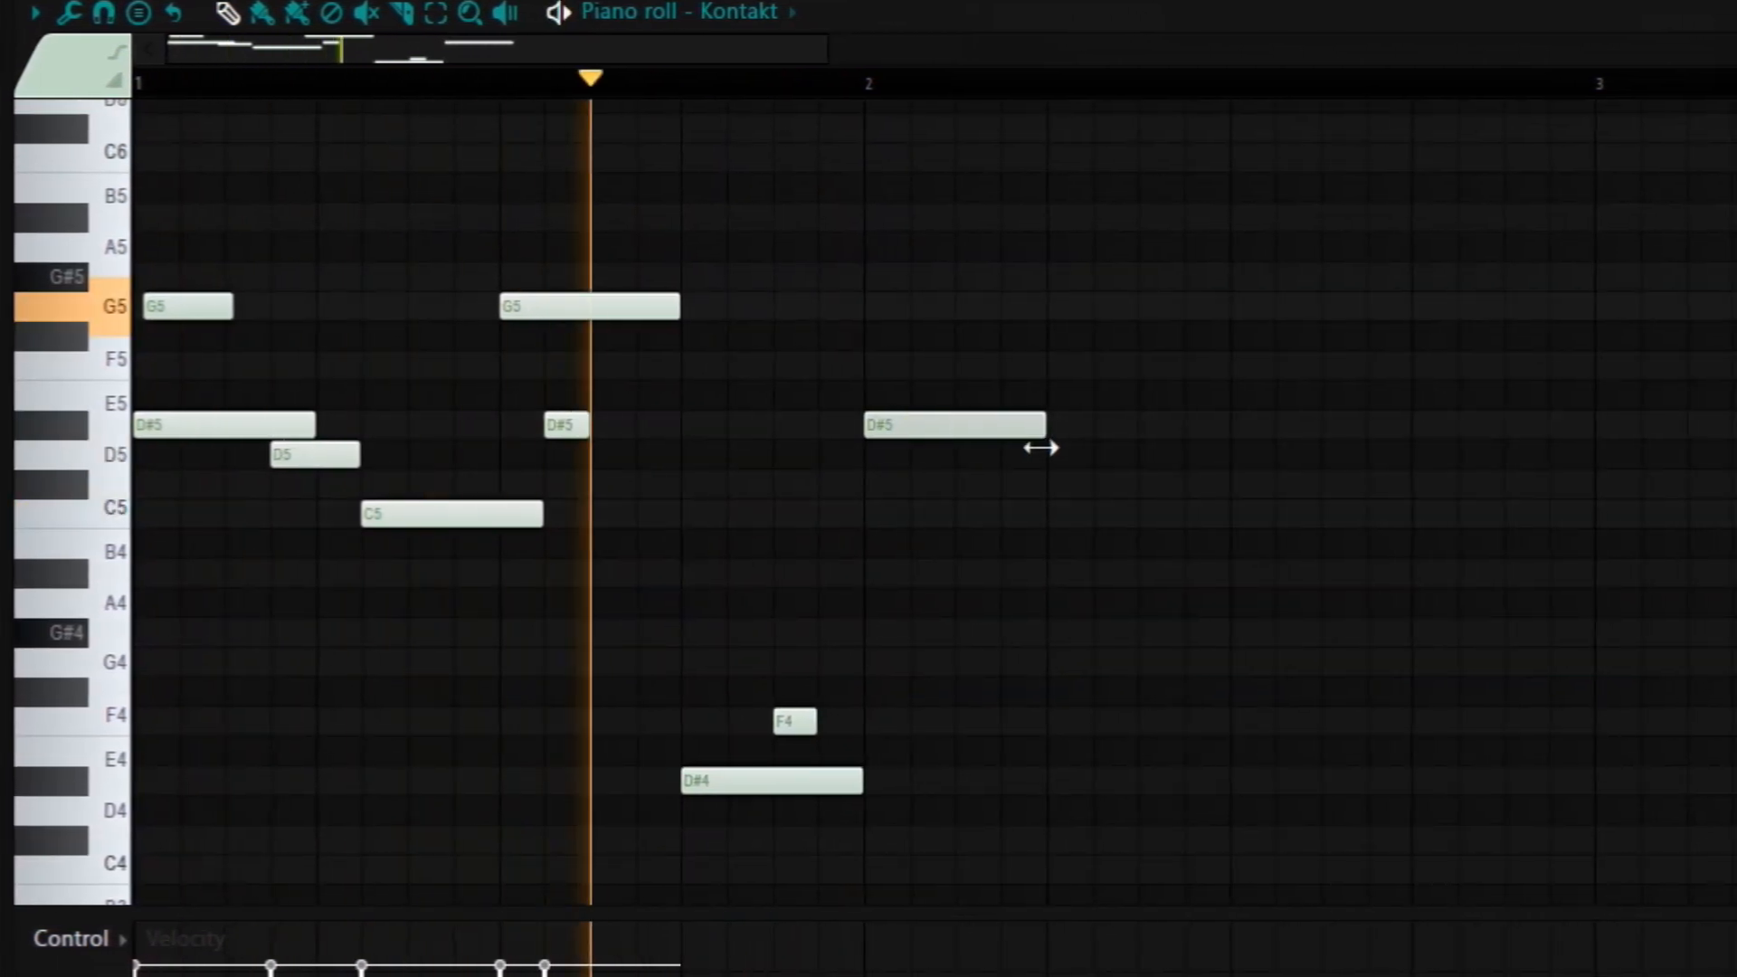
{"action": "left_click", "coordinate": [945, 485]}
{"action": "left_click_drag", "start_coordinate": [1105, 486], "coordinate": [960, 502]}
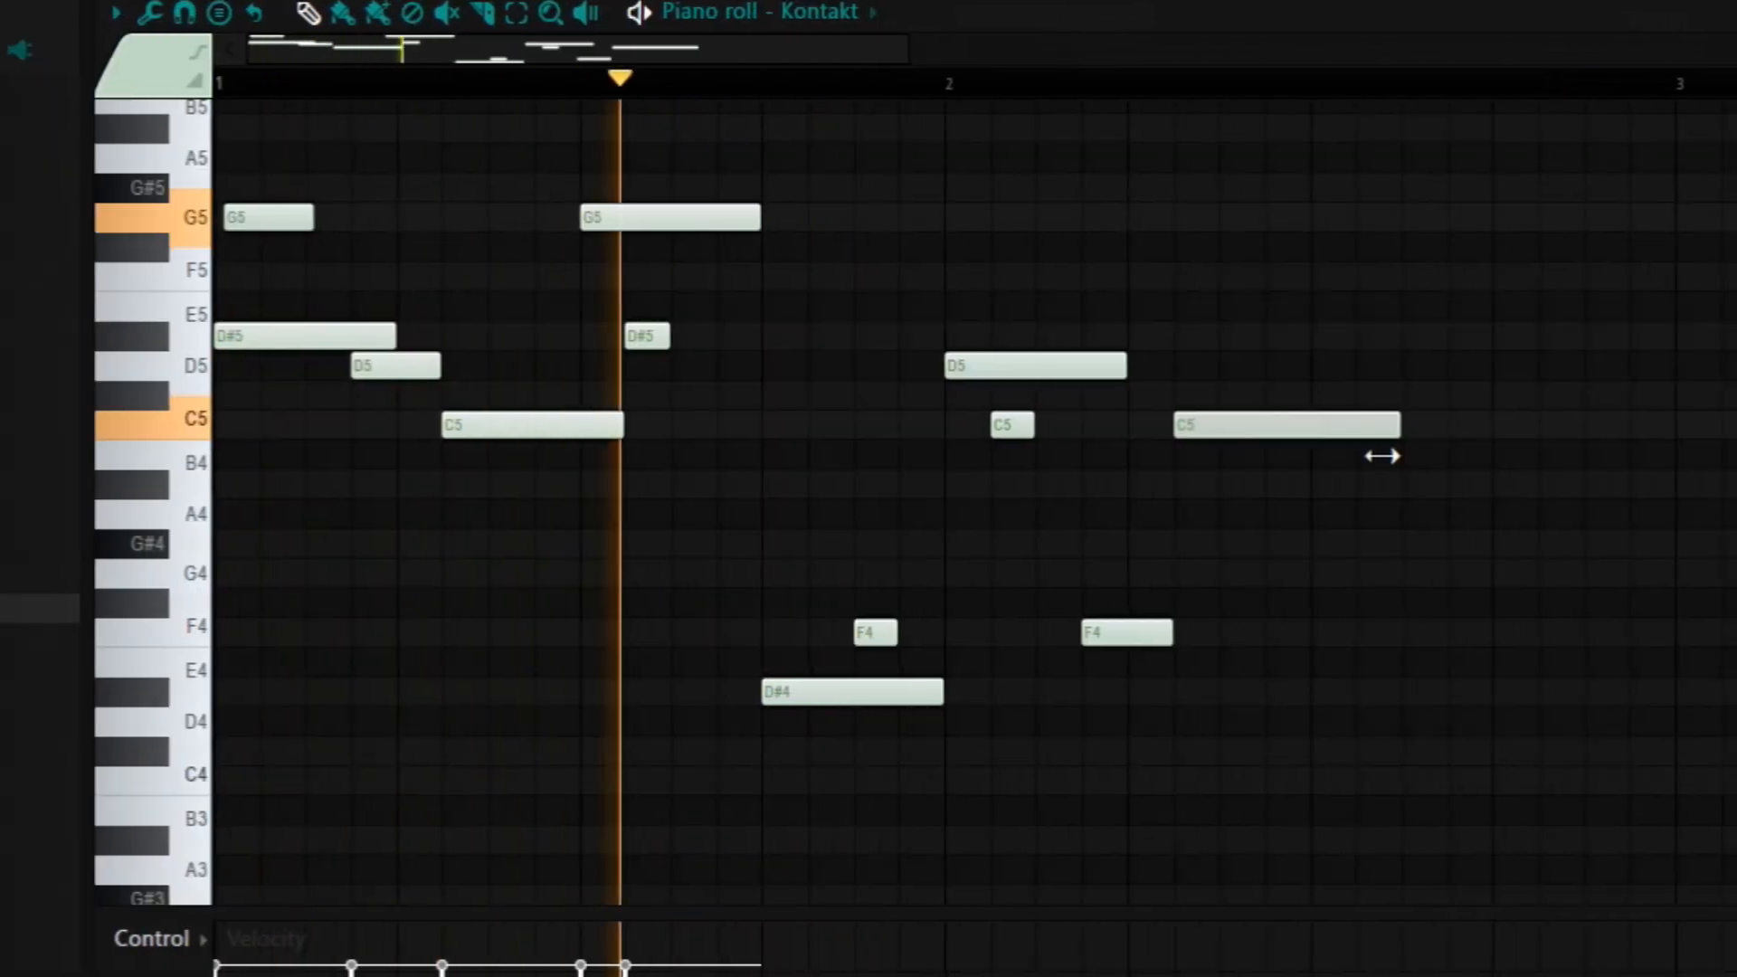
{"action": "left_click_drag", "start_coordinate": [1378, 452], "coordinate": [1347, 463]}
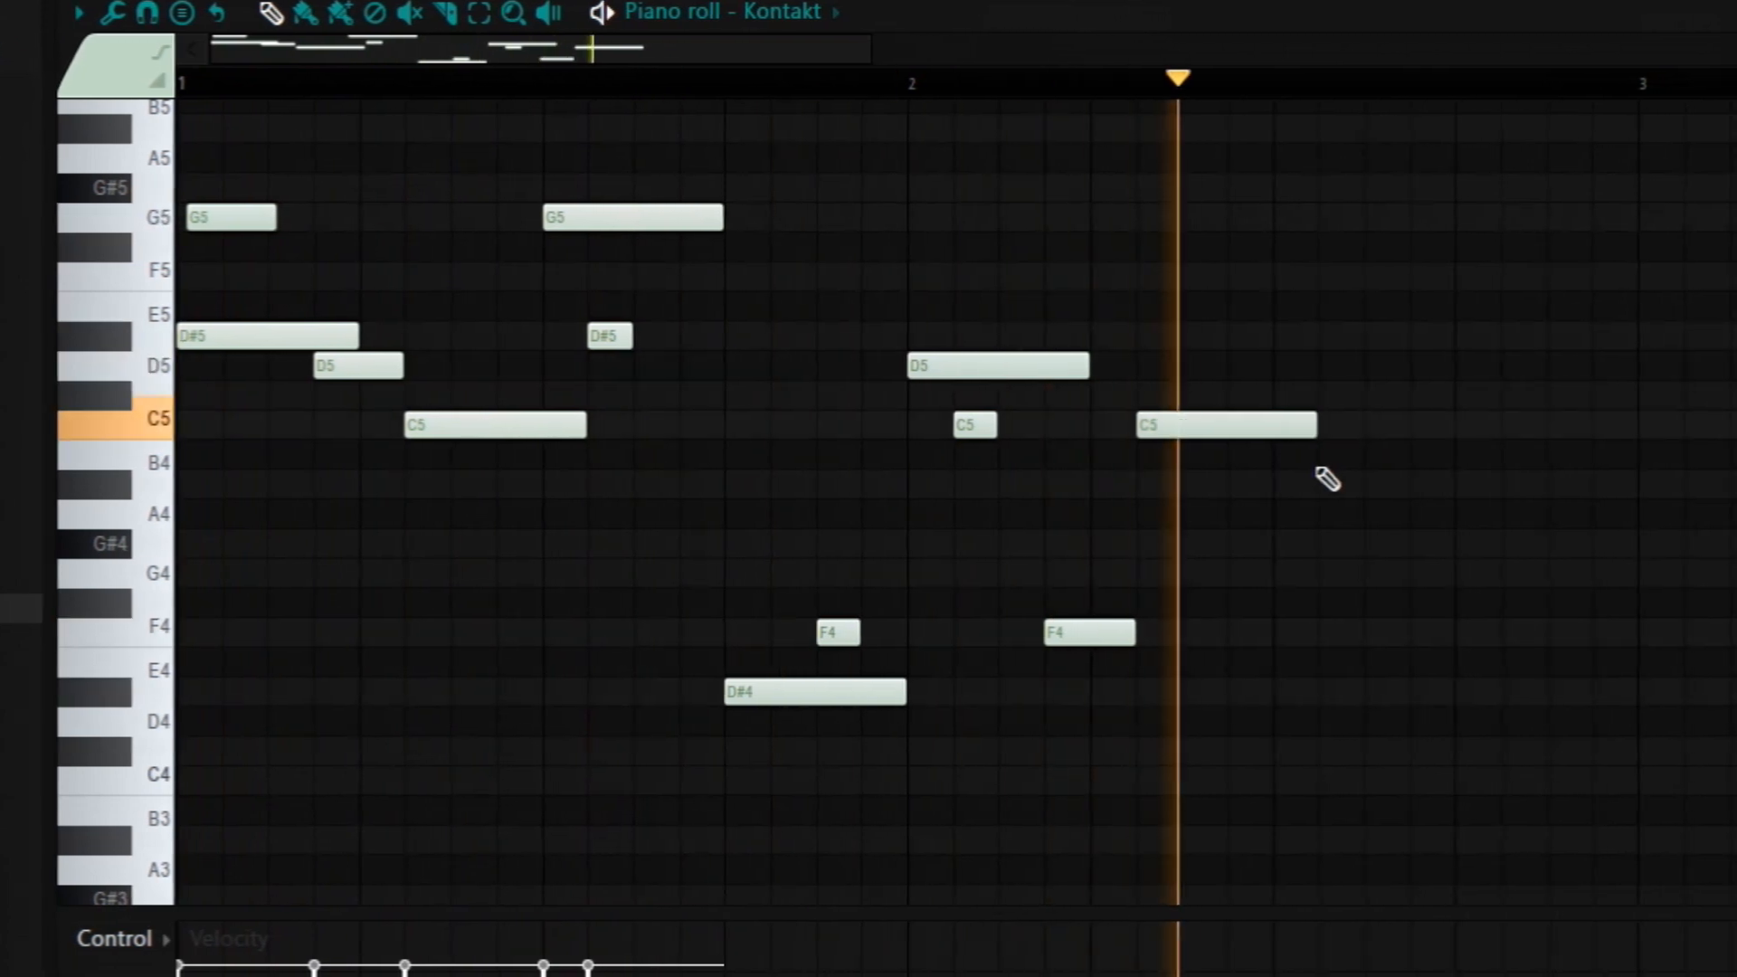
Add a one-beat G5 on beat 3 of bar 2 and a one-step D#5 starting one step after it.
{"action": "scroll", "coordinate": [1303, 465], "scroll_direction": "up", "scroll_amount": 2}
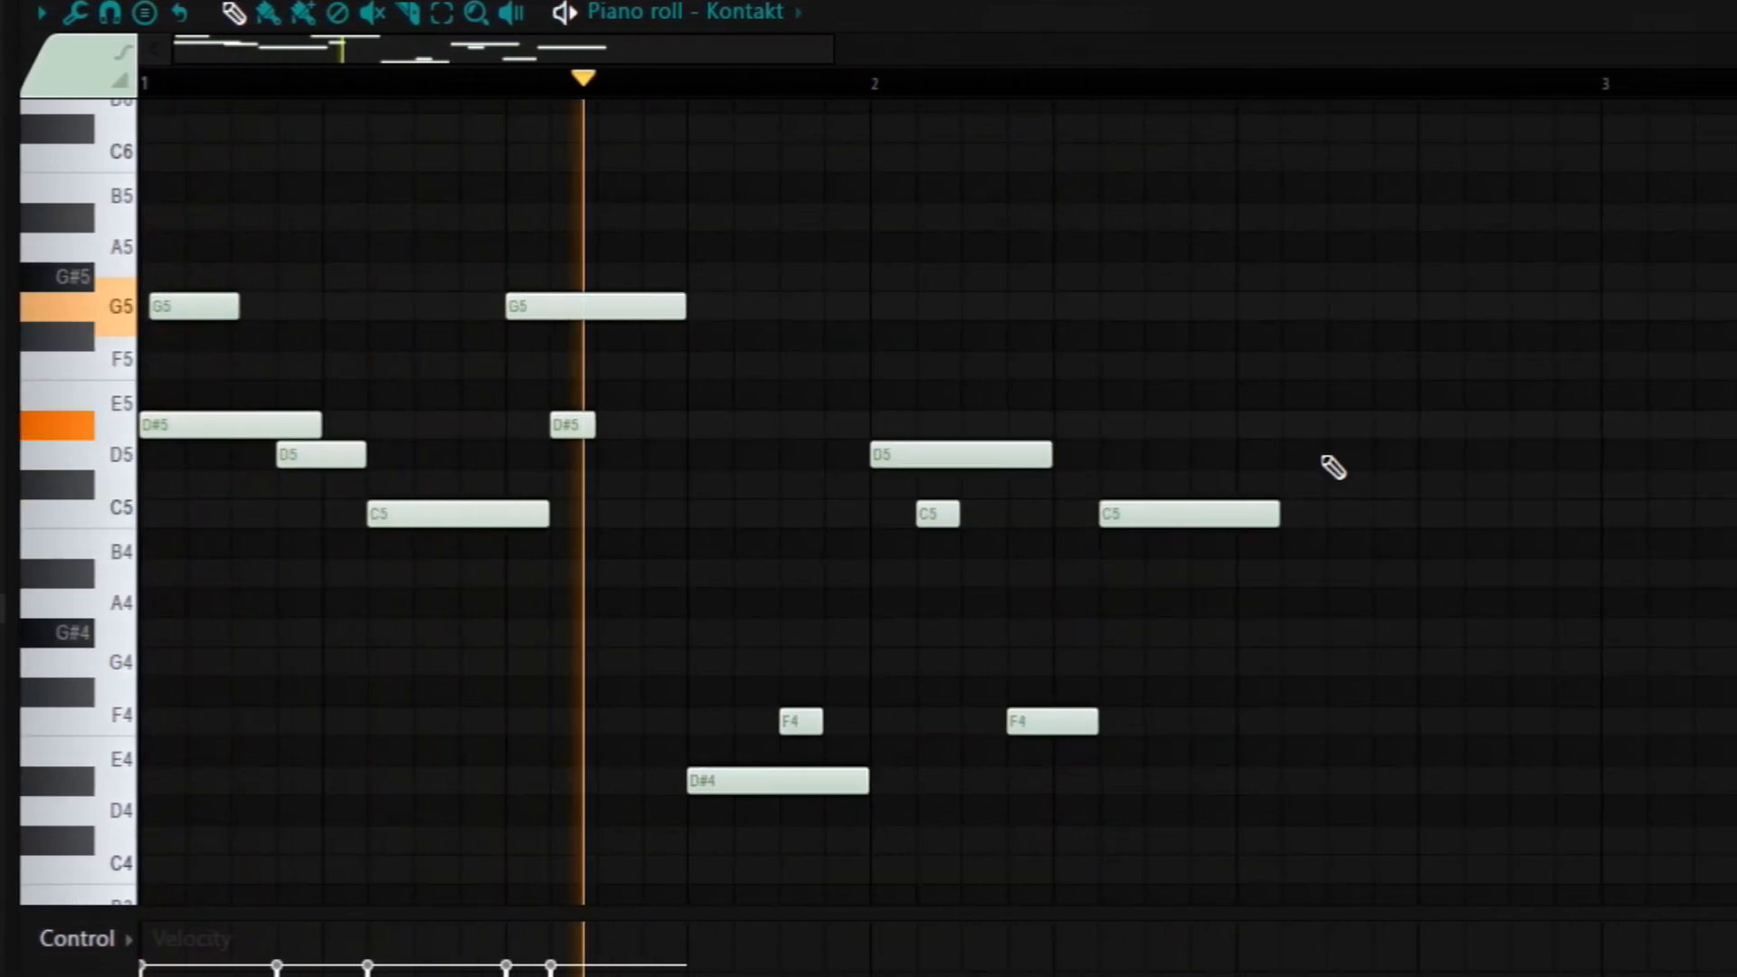
{"action": "left_click", "coordinate": [1346, 423]}
{"action": "left_click_drag", "start_coordinate": [1485, 425], "coordinate": [1439, 436]}
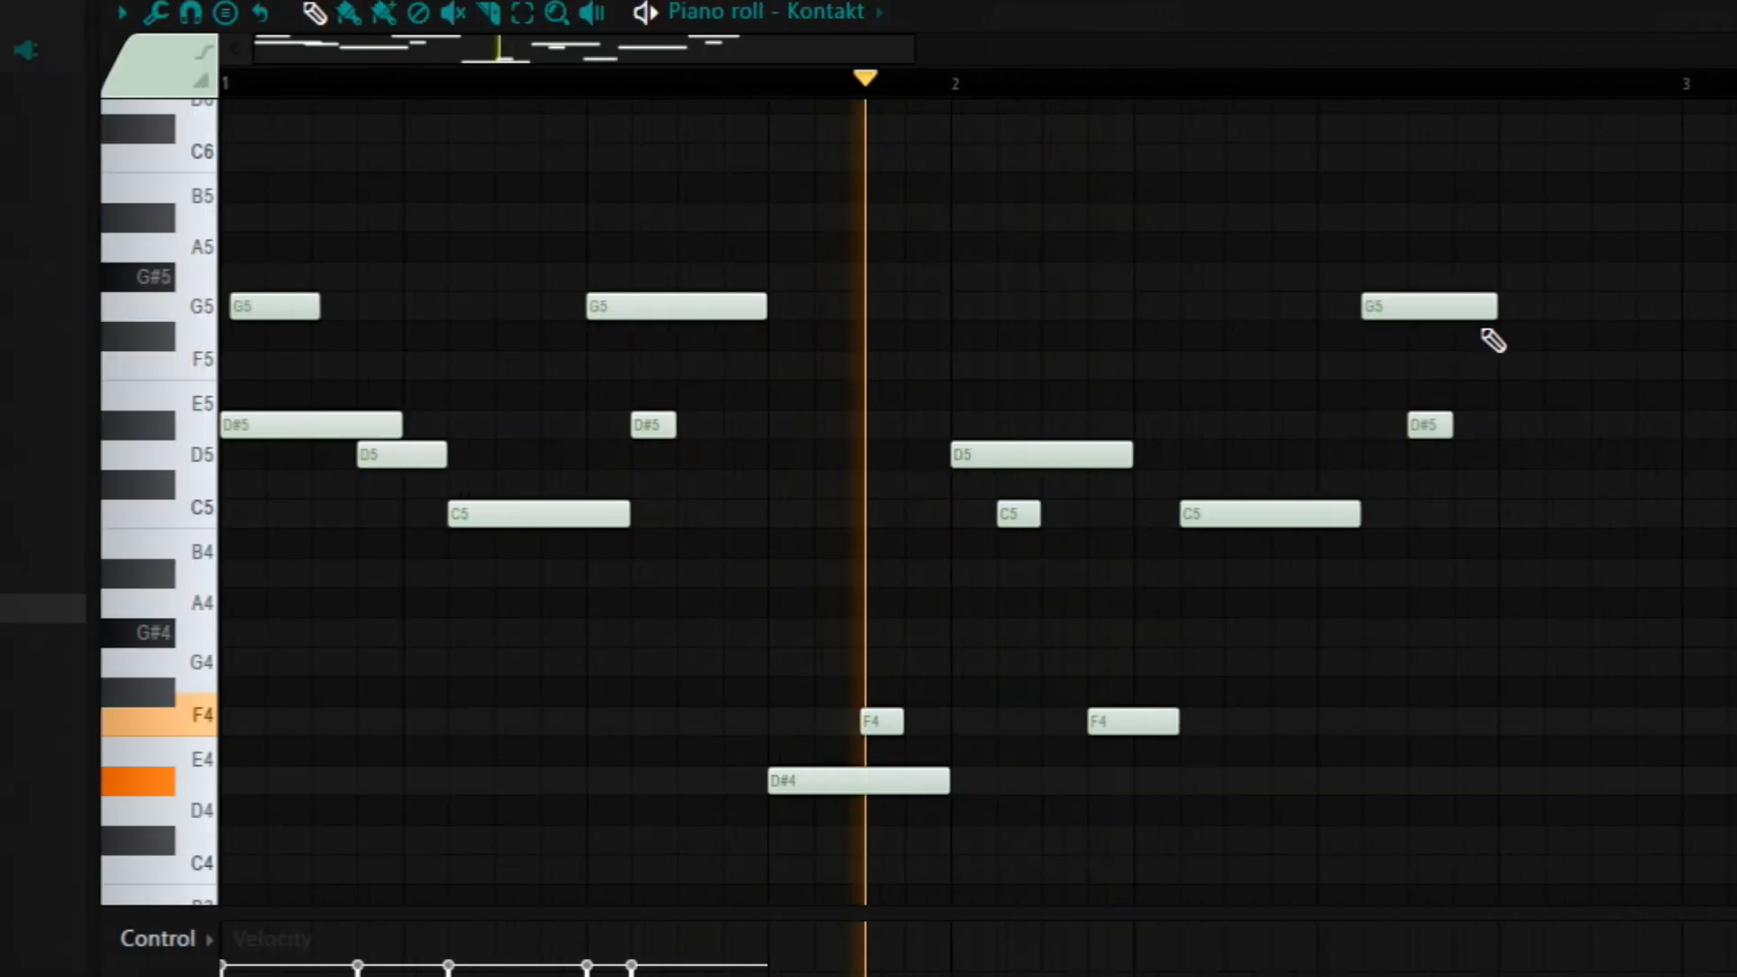
{"action": "mouse_move", "coordinate": [1449, 306]}
{"action": "left_mouse_down"}
{"action": "mouse_move", "coordinate": [1400, 308]}
{"action": "mouse_move", "coordinate": [1476, 311]}
{"action": "left_mouse_up"}
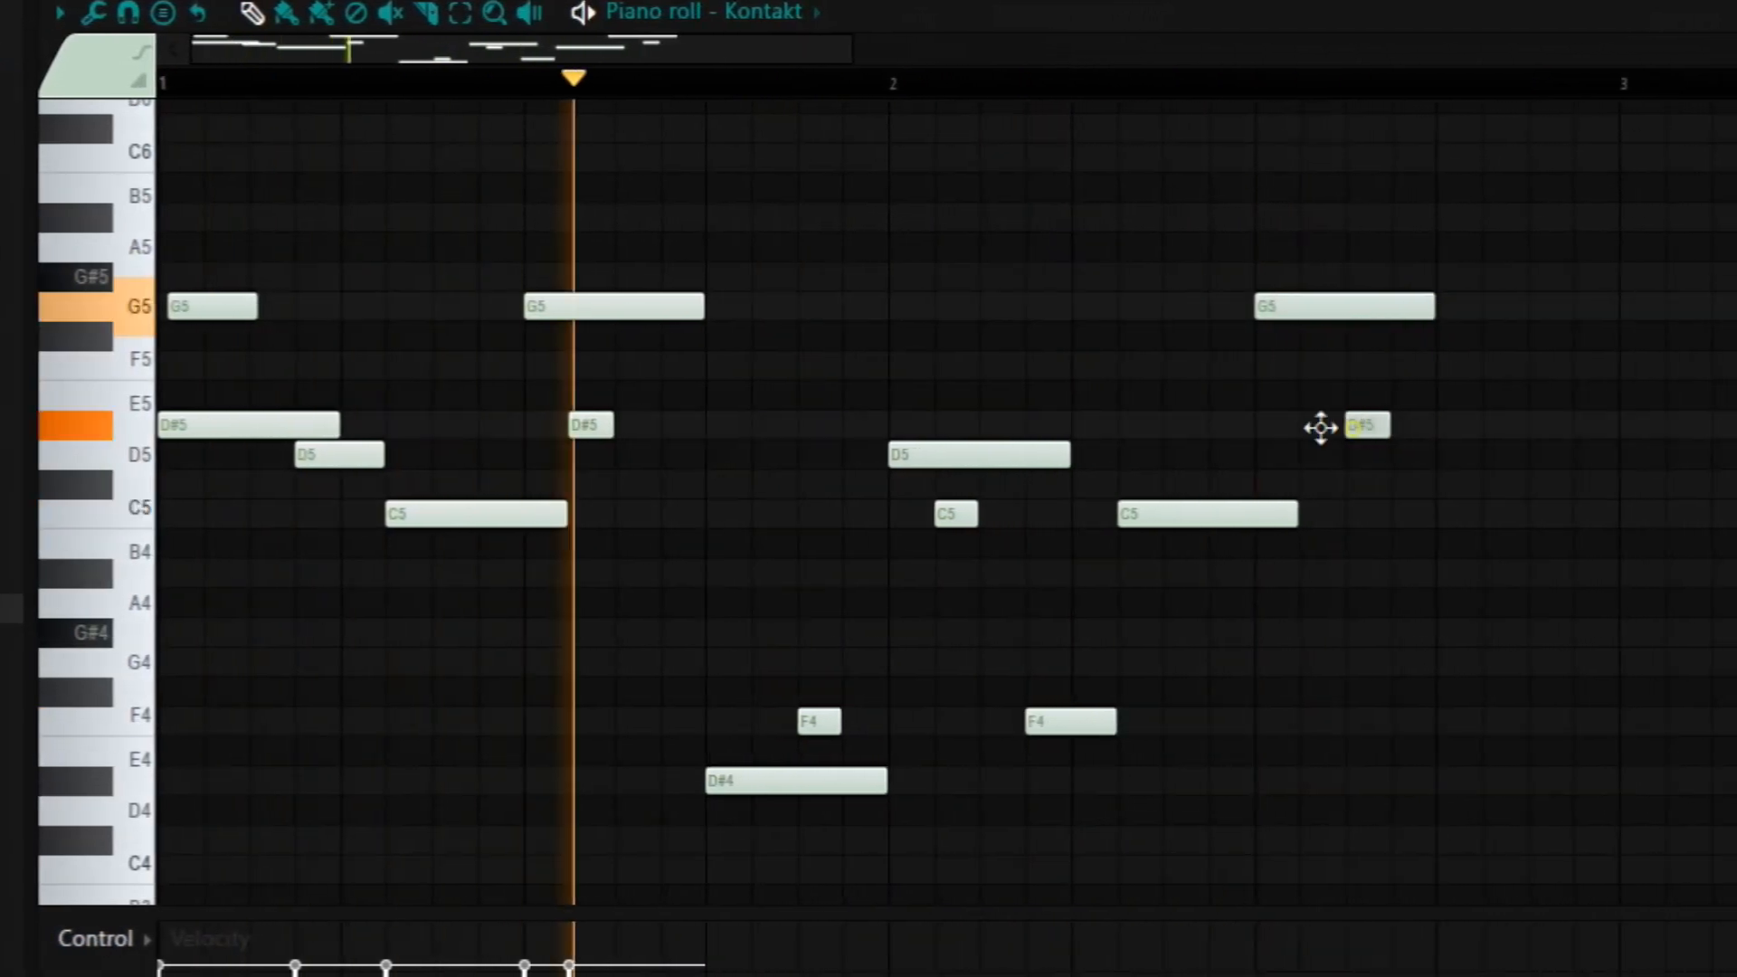
{"action": "left_click_drag", "start_coordinate": [1371, 426], "coordinate": [1326, 427]}
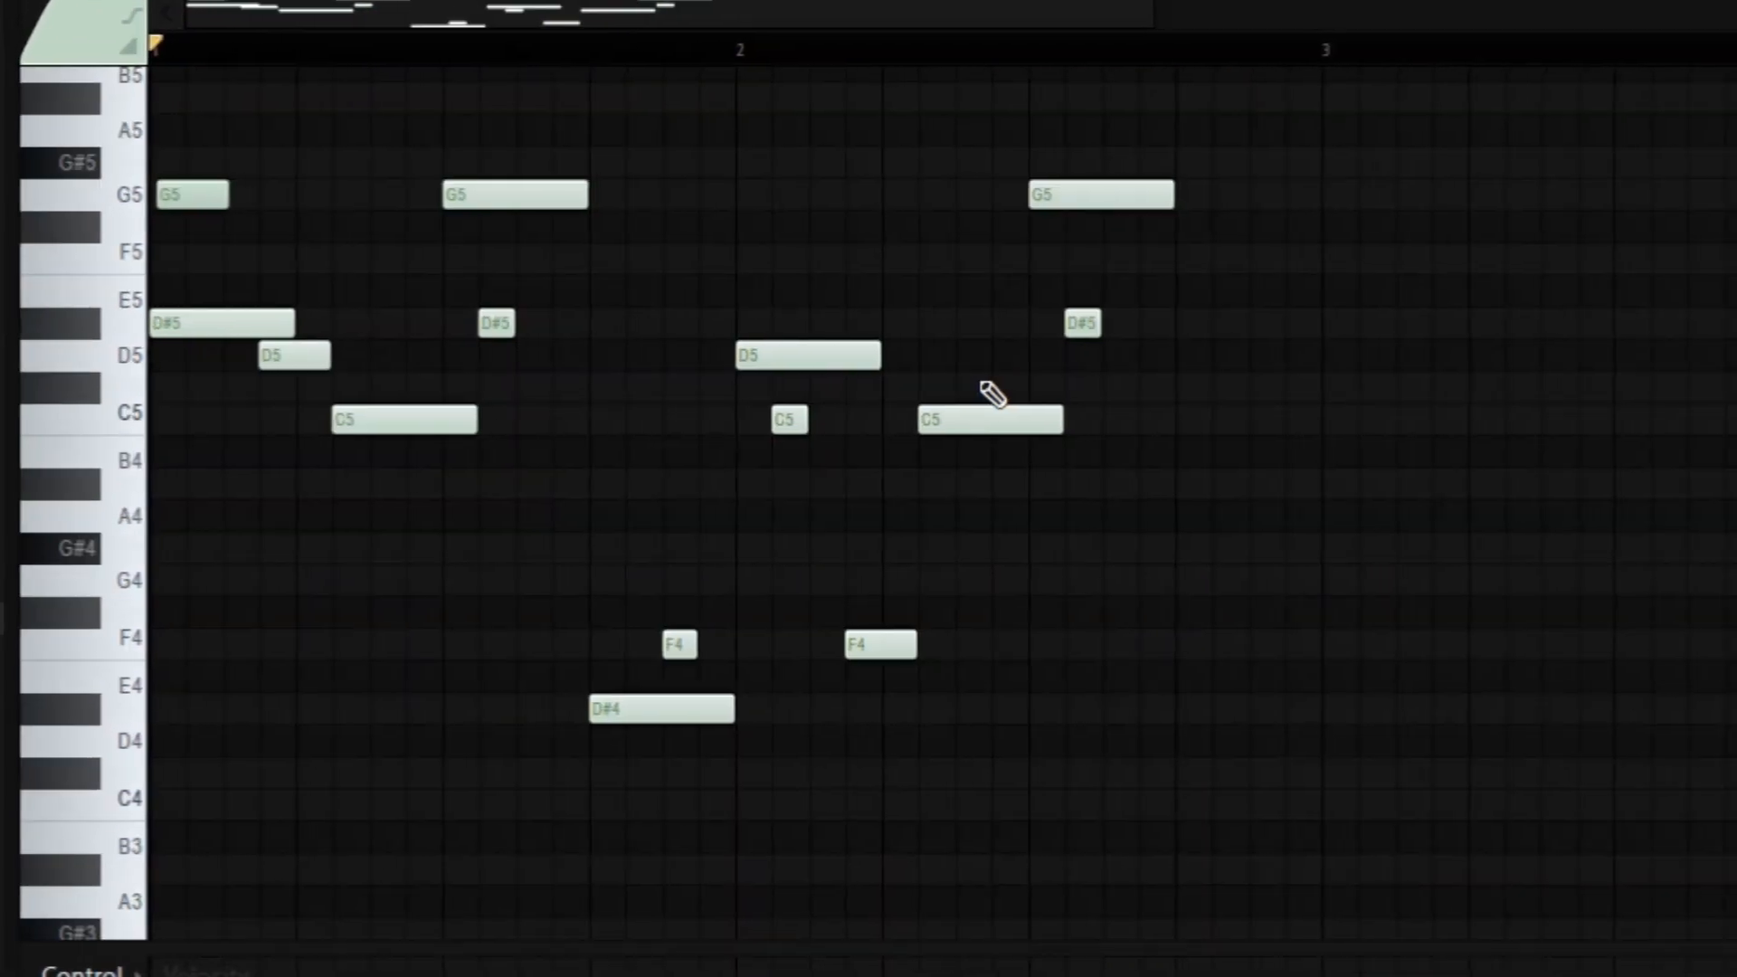
Select the whole two-bar melody and duplicate it into bars 3 and 4.
{"action": "scroll", "coordinate": [988, 385], "scroll_direction": "down", "scroll_amount": 1}
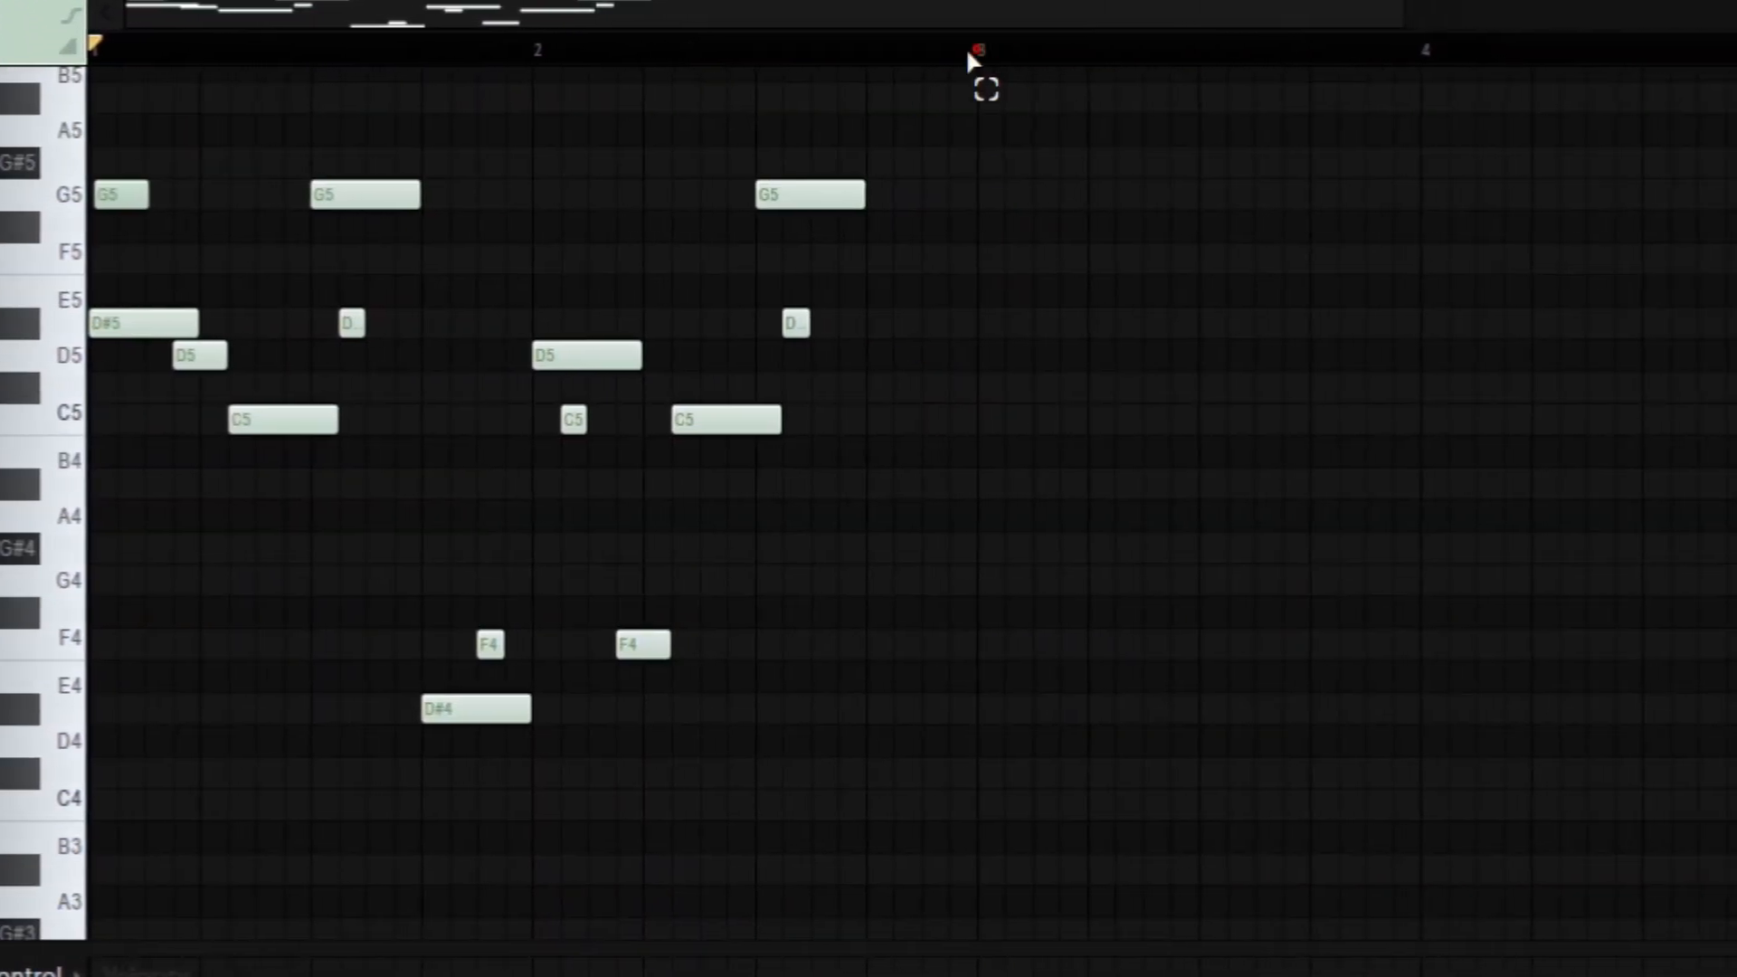
{"action": "key", "text": "ctrl+a"}
{"action": "key", "text": "ctrl+b"}
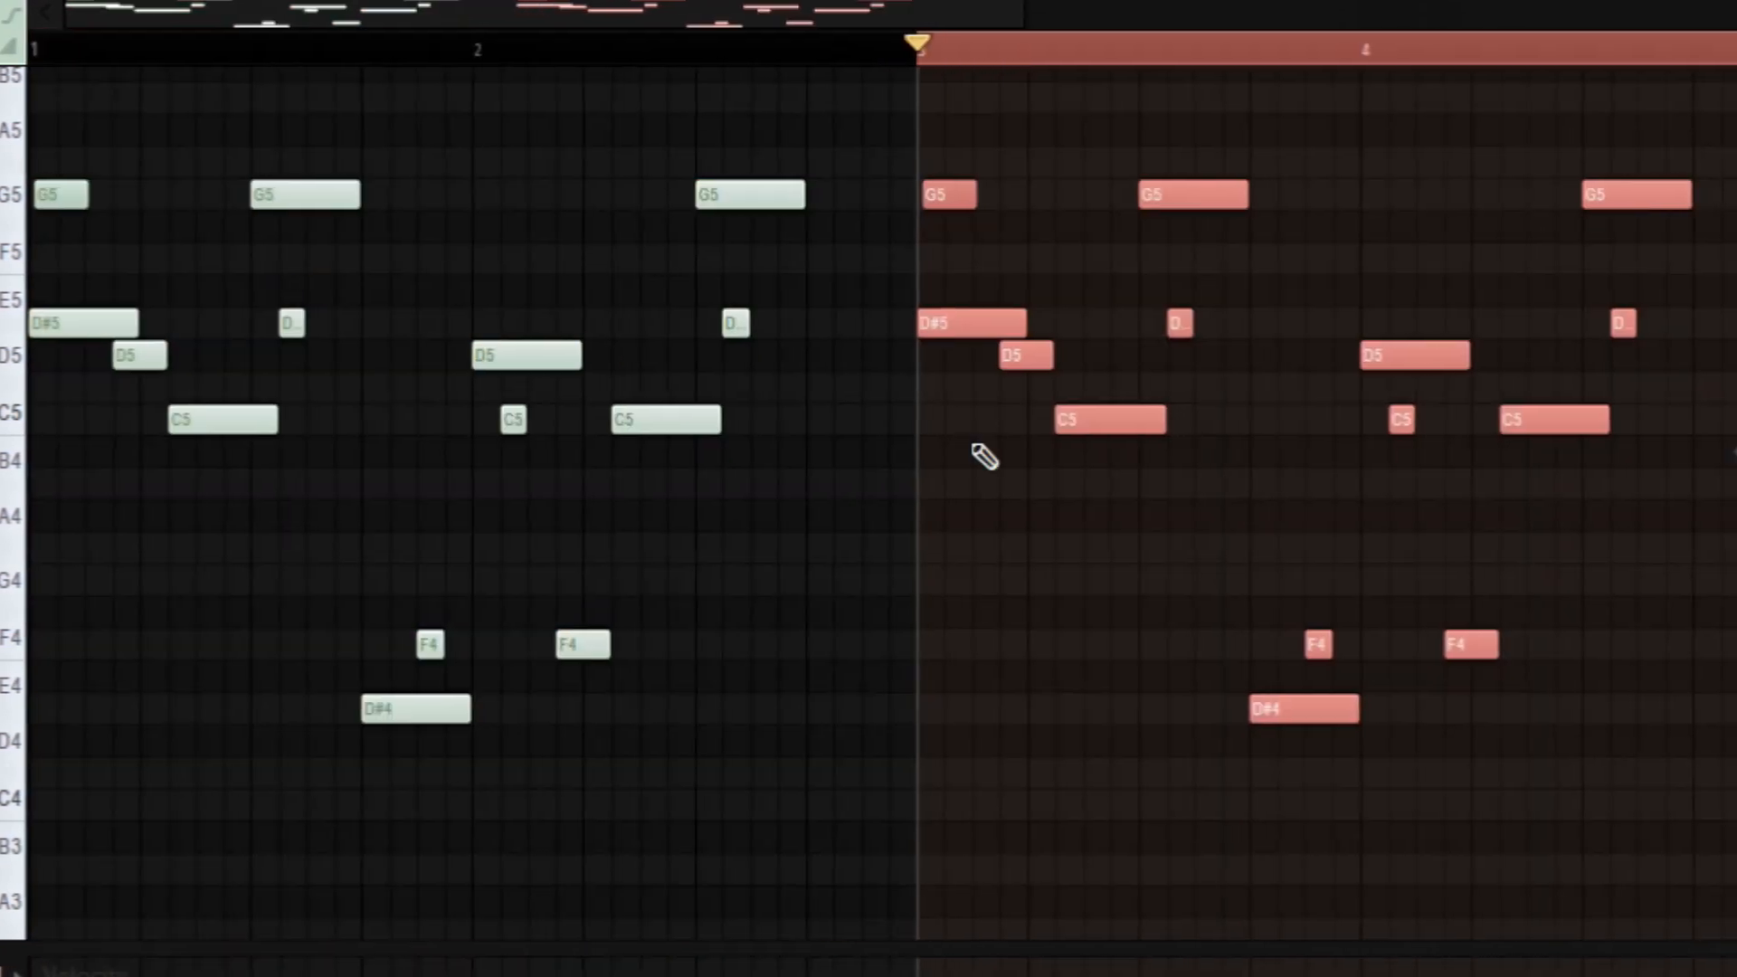
Delete the D#4 and F4 at the end of bar 3 and the closing C5, D#5 and G5 from bar 4.
{"action": "key", "text": "ctrl+d"}
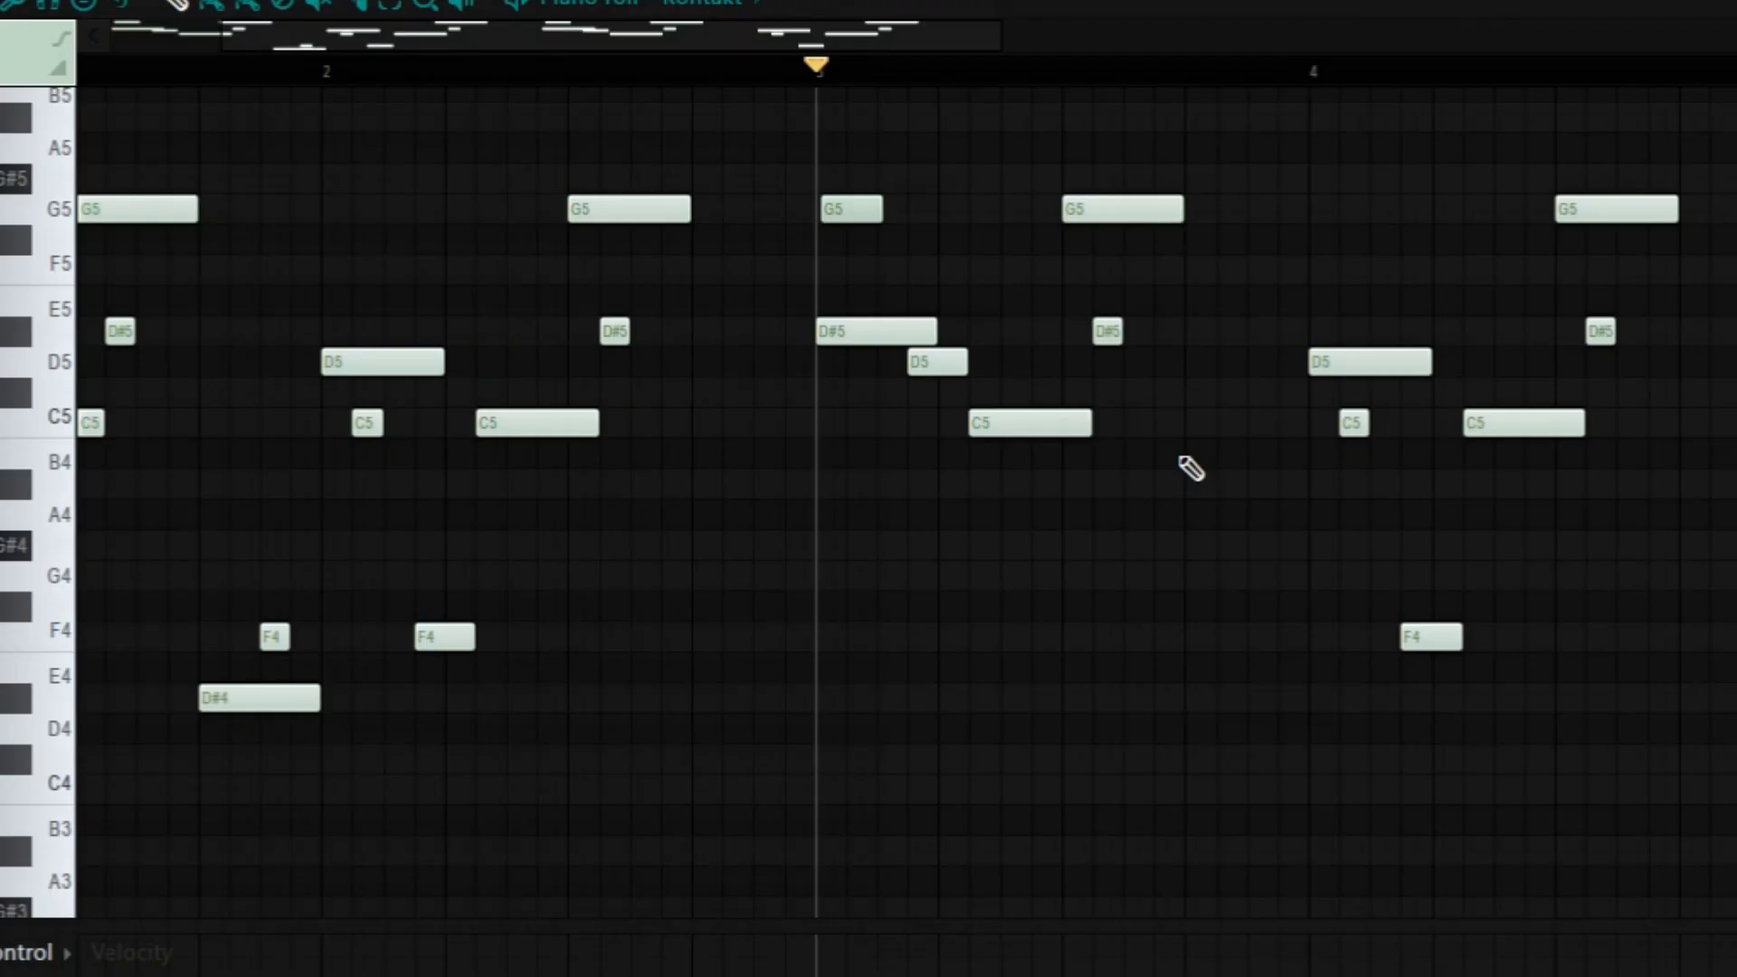
{"action": "key", "text": "space"}
{"action": "right_click", "coordinate": [1524, 422]}
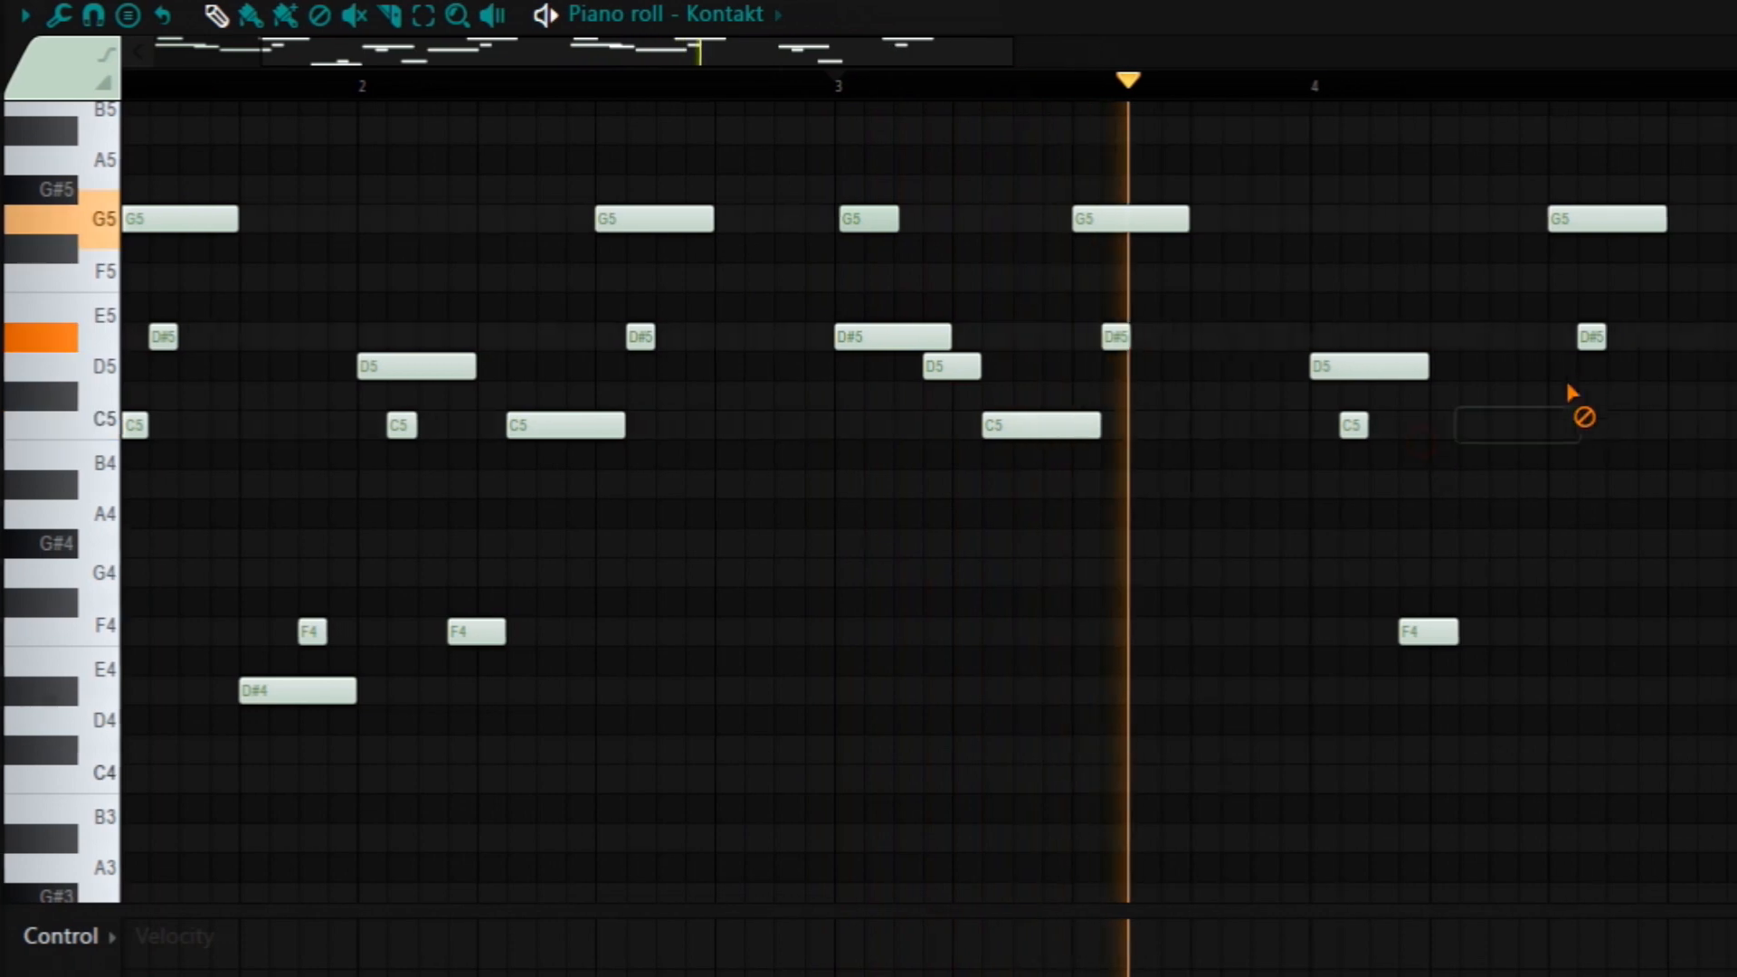
{"action": "right_click", "coordinate": [1600, 331]}
{"action": "right_click", "coordinate": [1612, 213]}
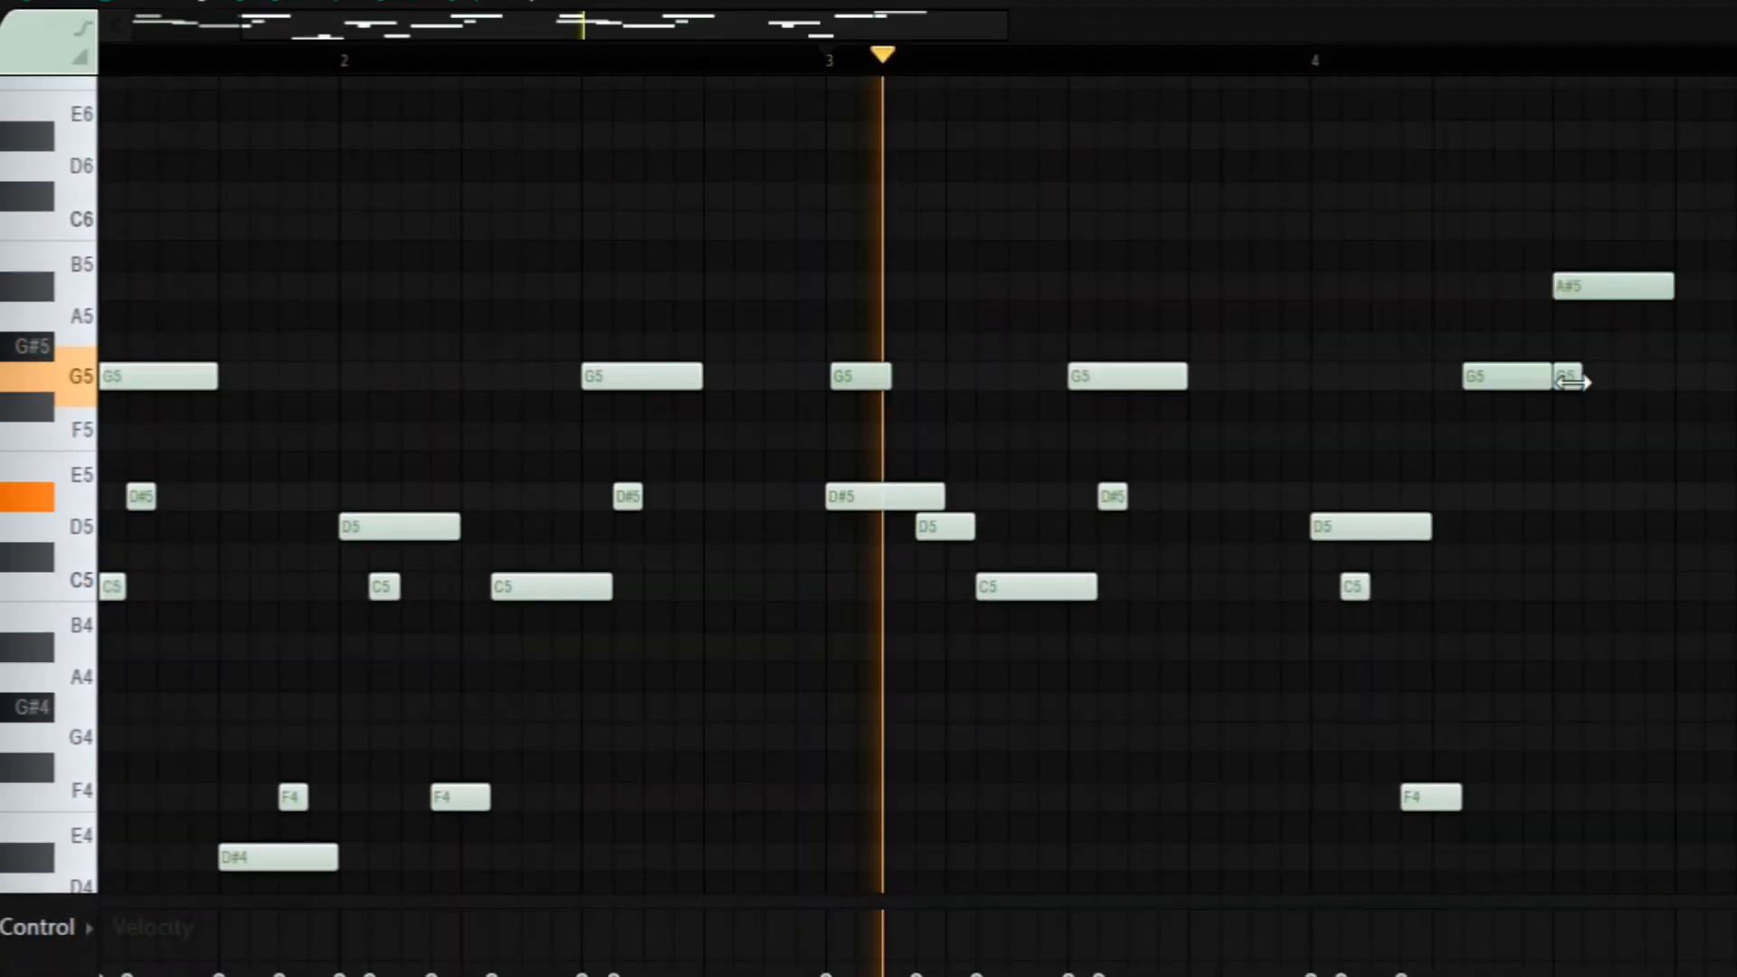
End bar 4 with a one-beat G5, a one-beat A#5 on beat 3 and a one-step G5 starting one step after it.
{"action": "left_click_drag", "start_coordinate": [1571, 378], "coordinate": [1589, 384]}
{"action": "key", "text": "space"}
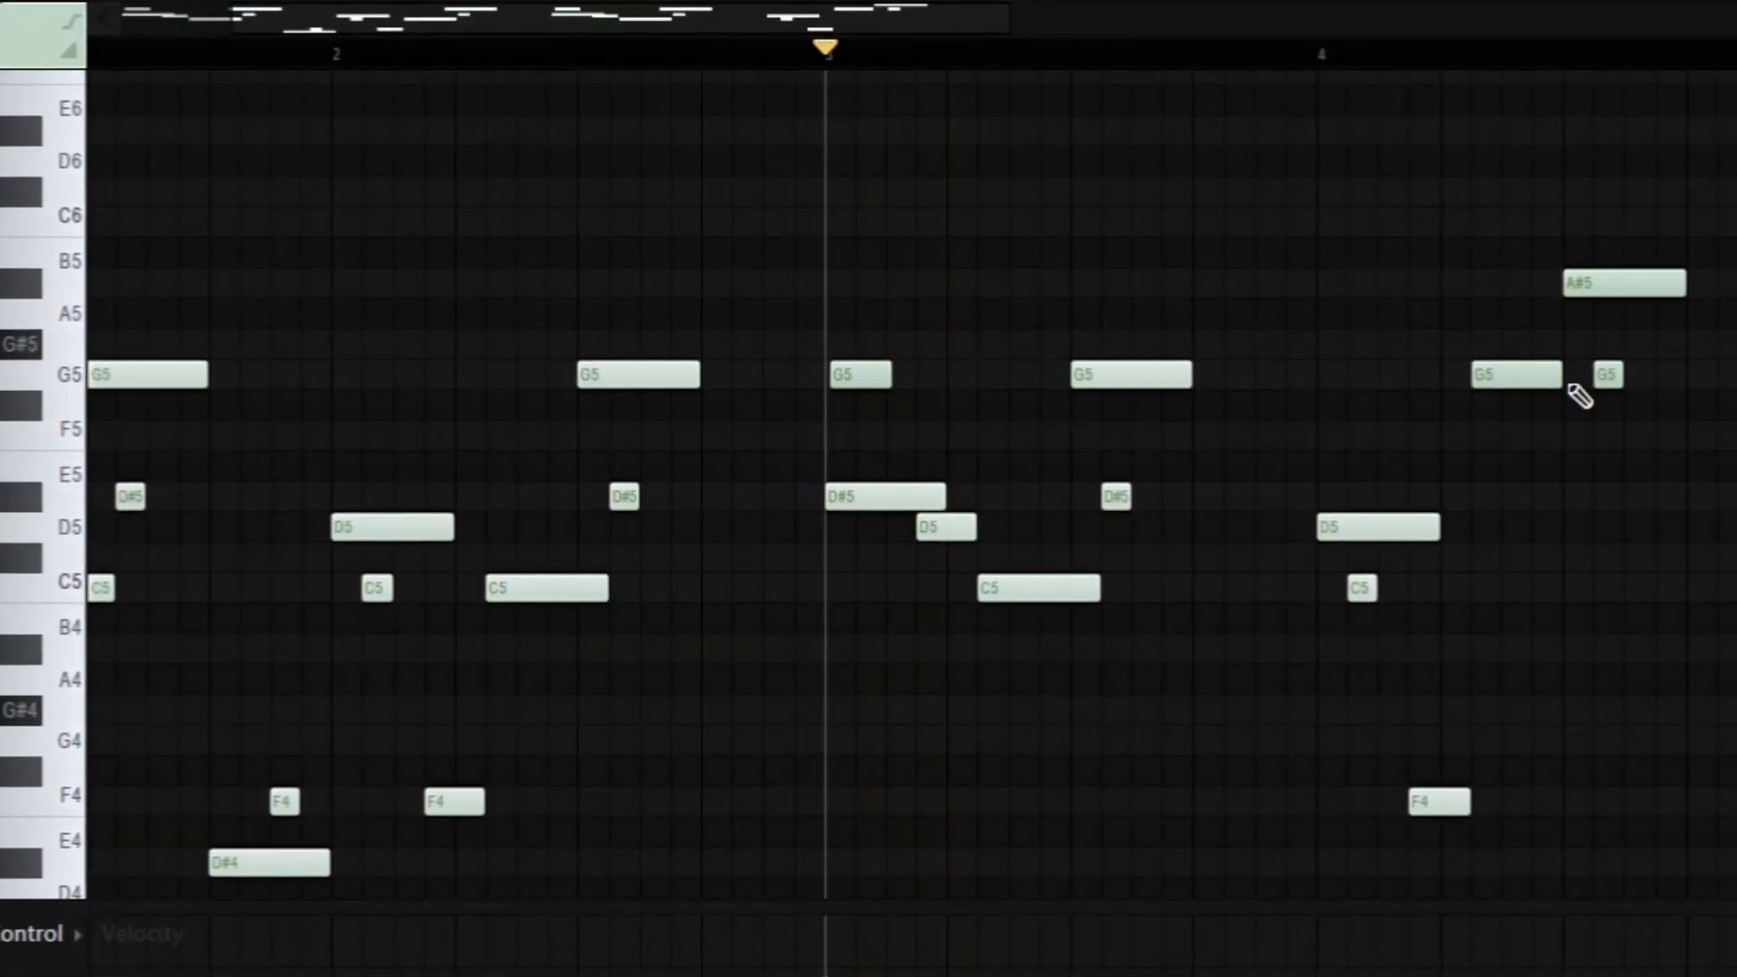
{"action": "key", "text": "space"}
{"action": "scroll", "coordinate": [1617, 471], "scroll_direction": "down", "scroll_amount": 5}
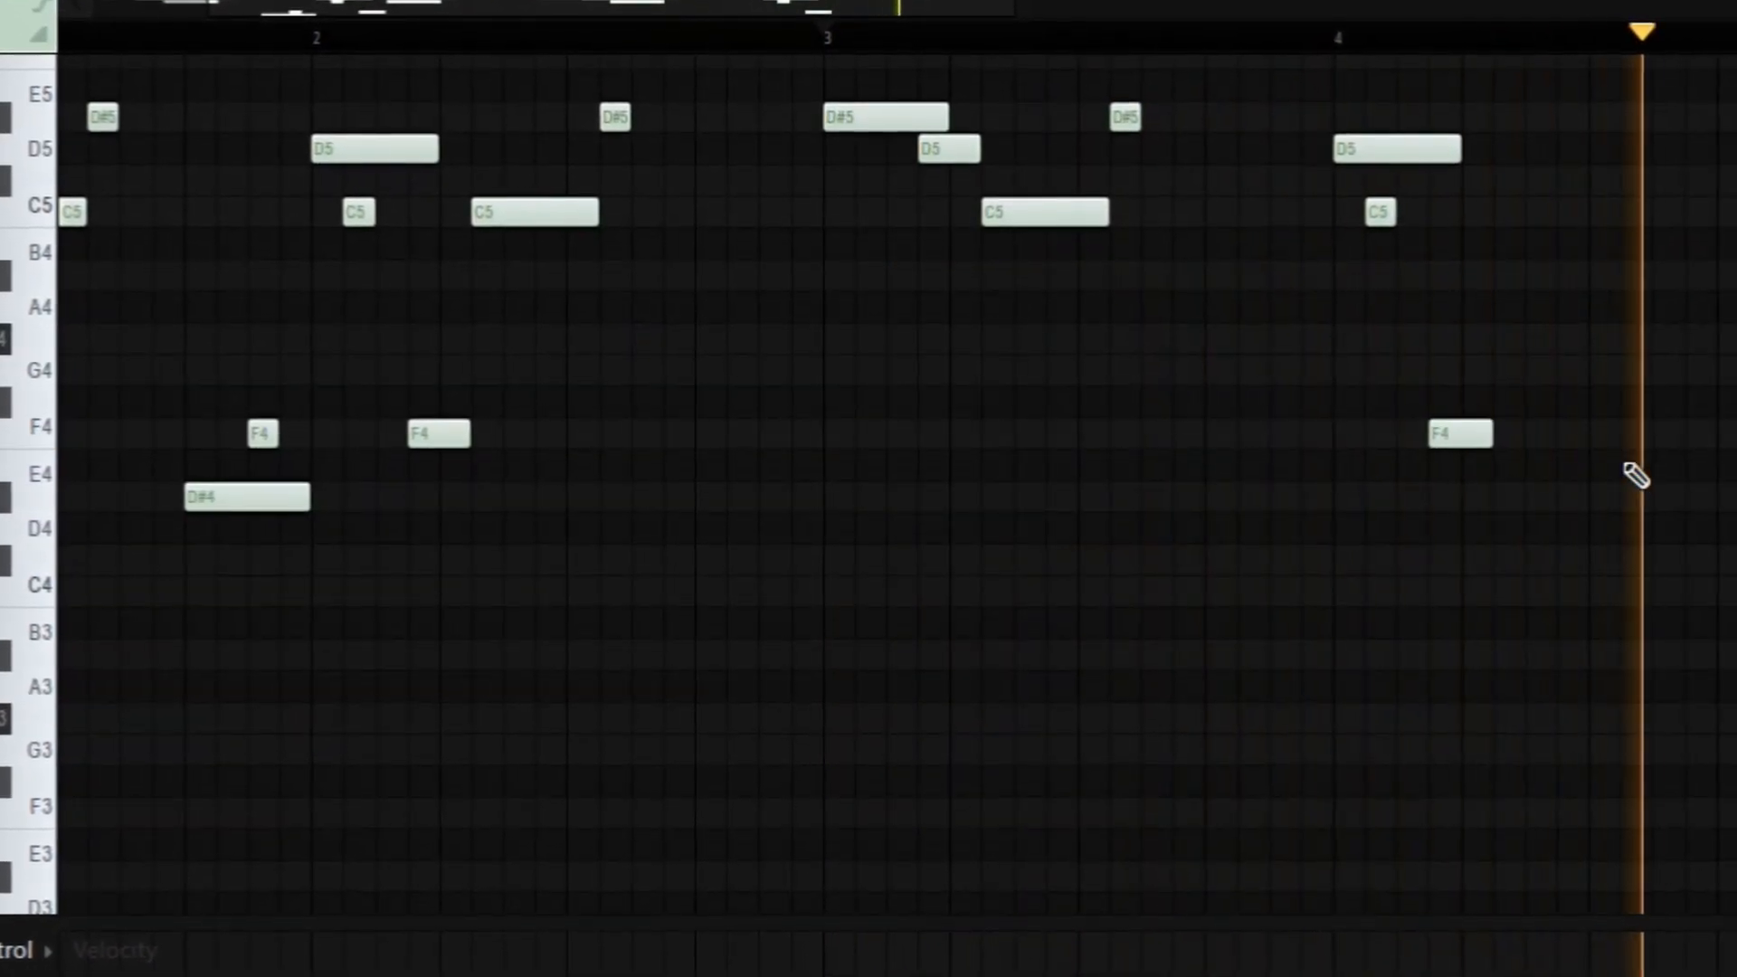
{"action": "key", "text": "space"}
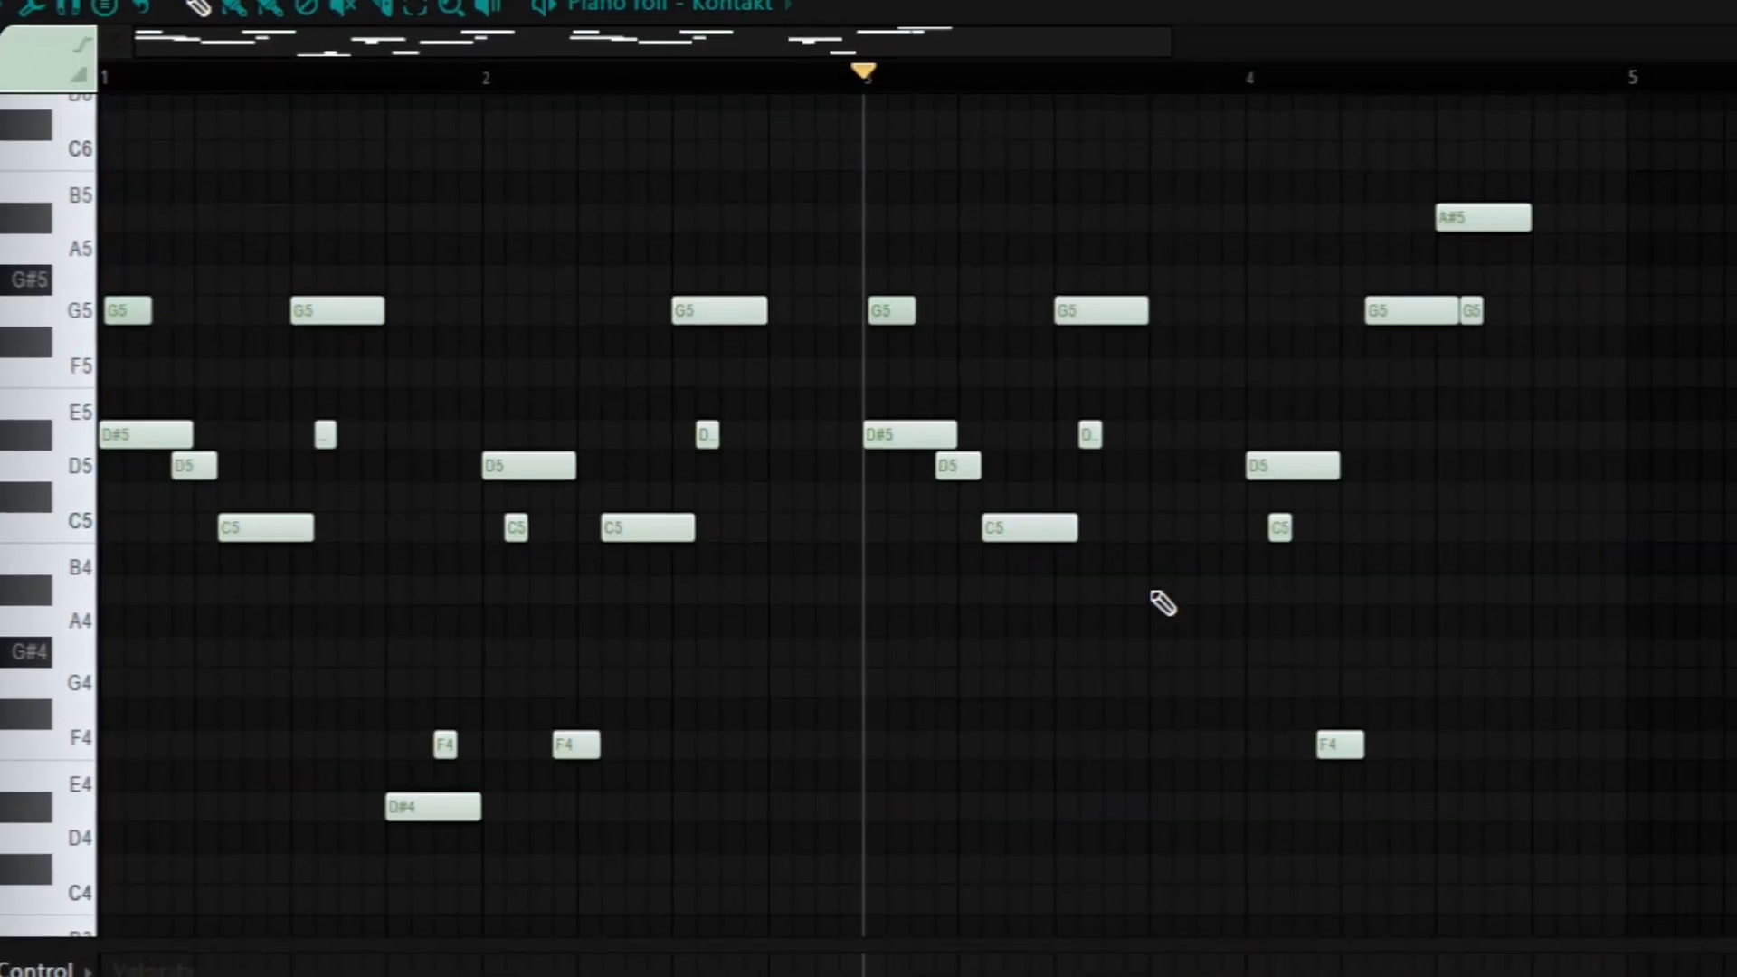
Copy the D#4 and F4 pair from the last beat of bar 1 to the last beat of bar 3 and play it back.
{"action": "left_click_drag", "start_coordinate": [1149, 477], "coordinate": [1236, 470]}
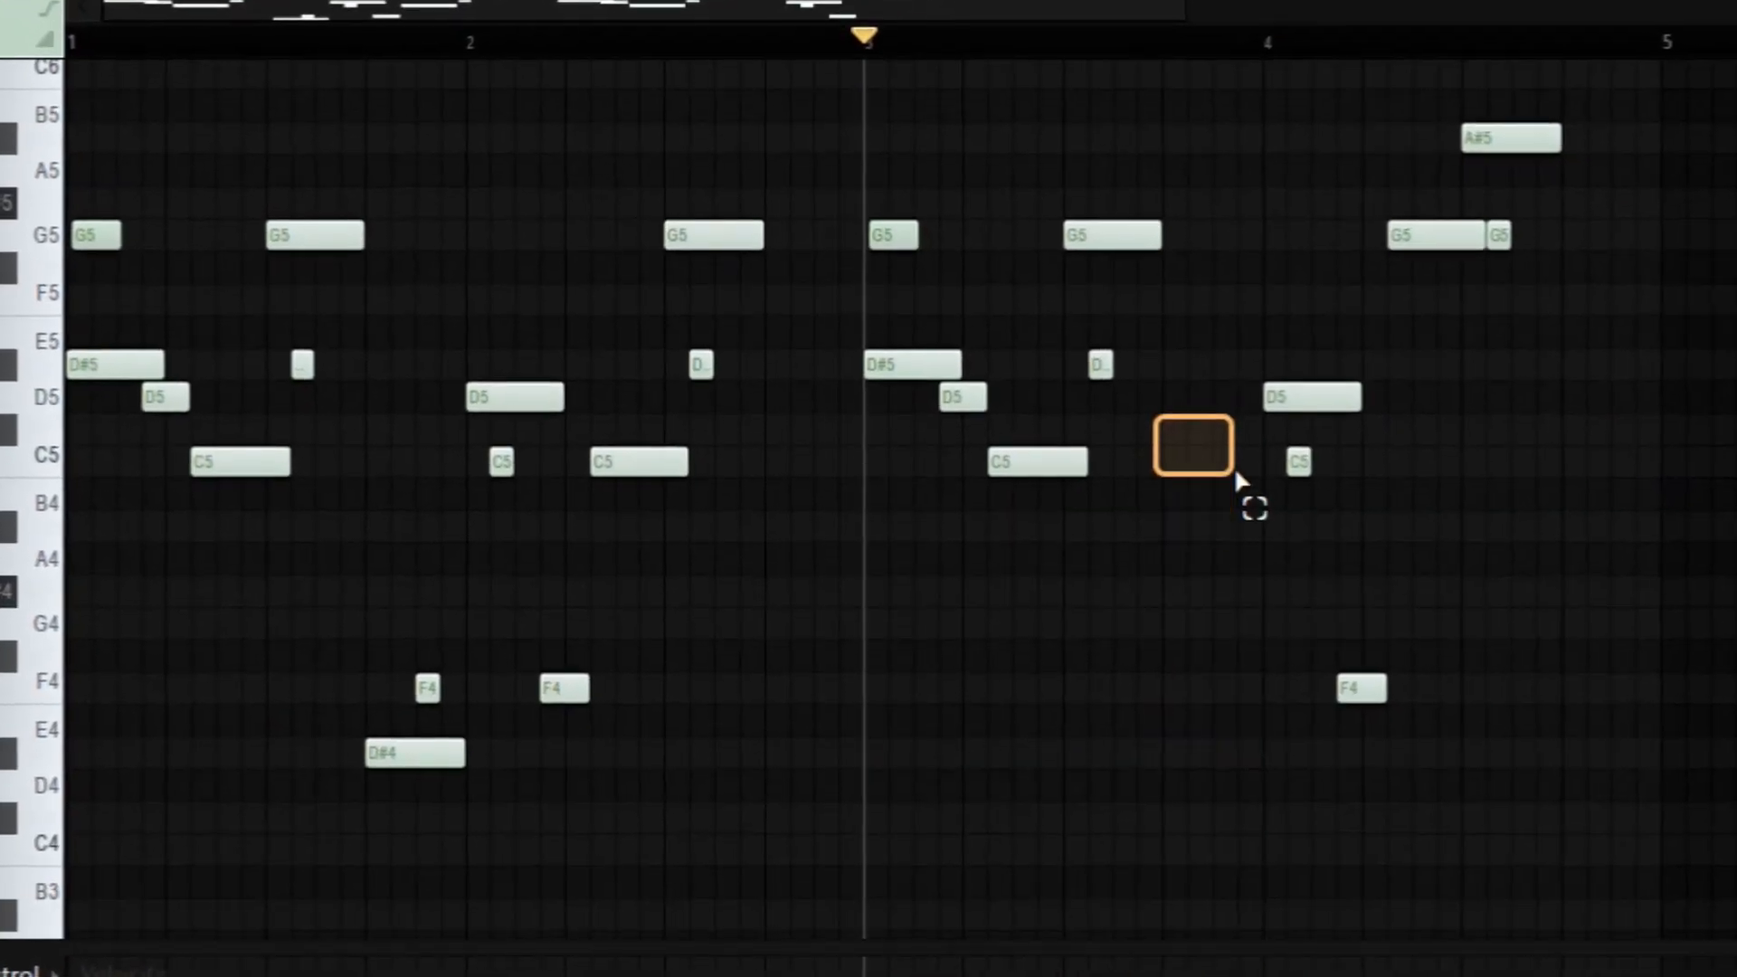
{"action": "left_click_drag", "start_coordinate": [330, 677], "coordinate": [476, 832]}
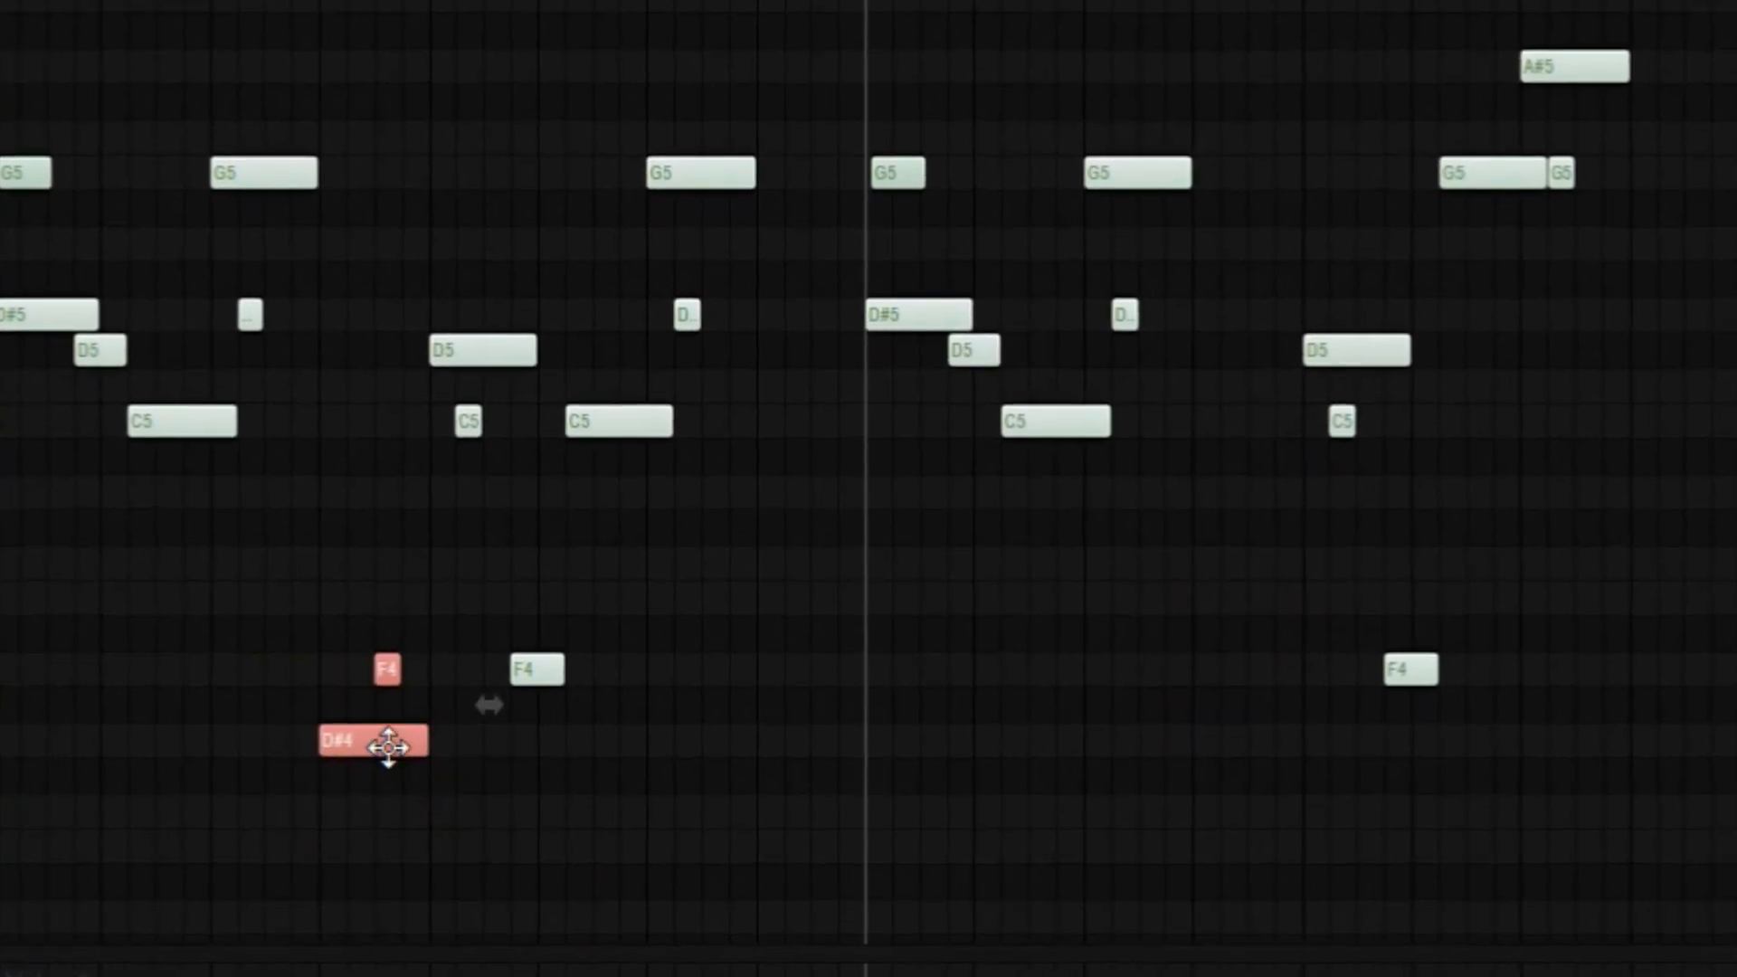
{"action": "left_click_drag", "start_coordinate": [388, 746], "coordinate": [1257, 751]}
{"action": "left_click", "coordinate": [1273, 801]}
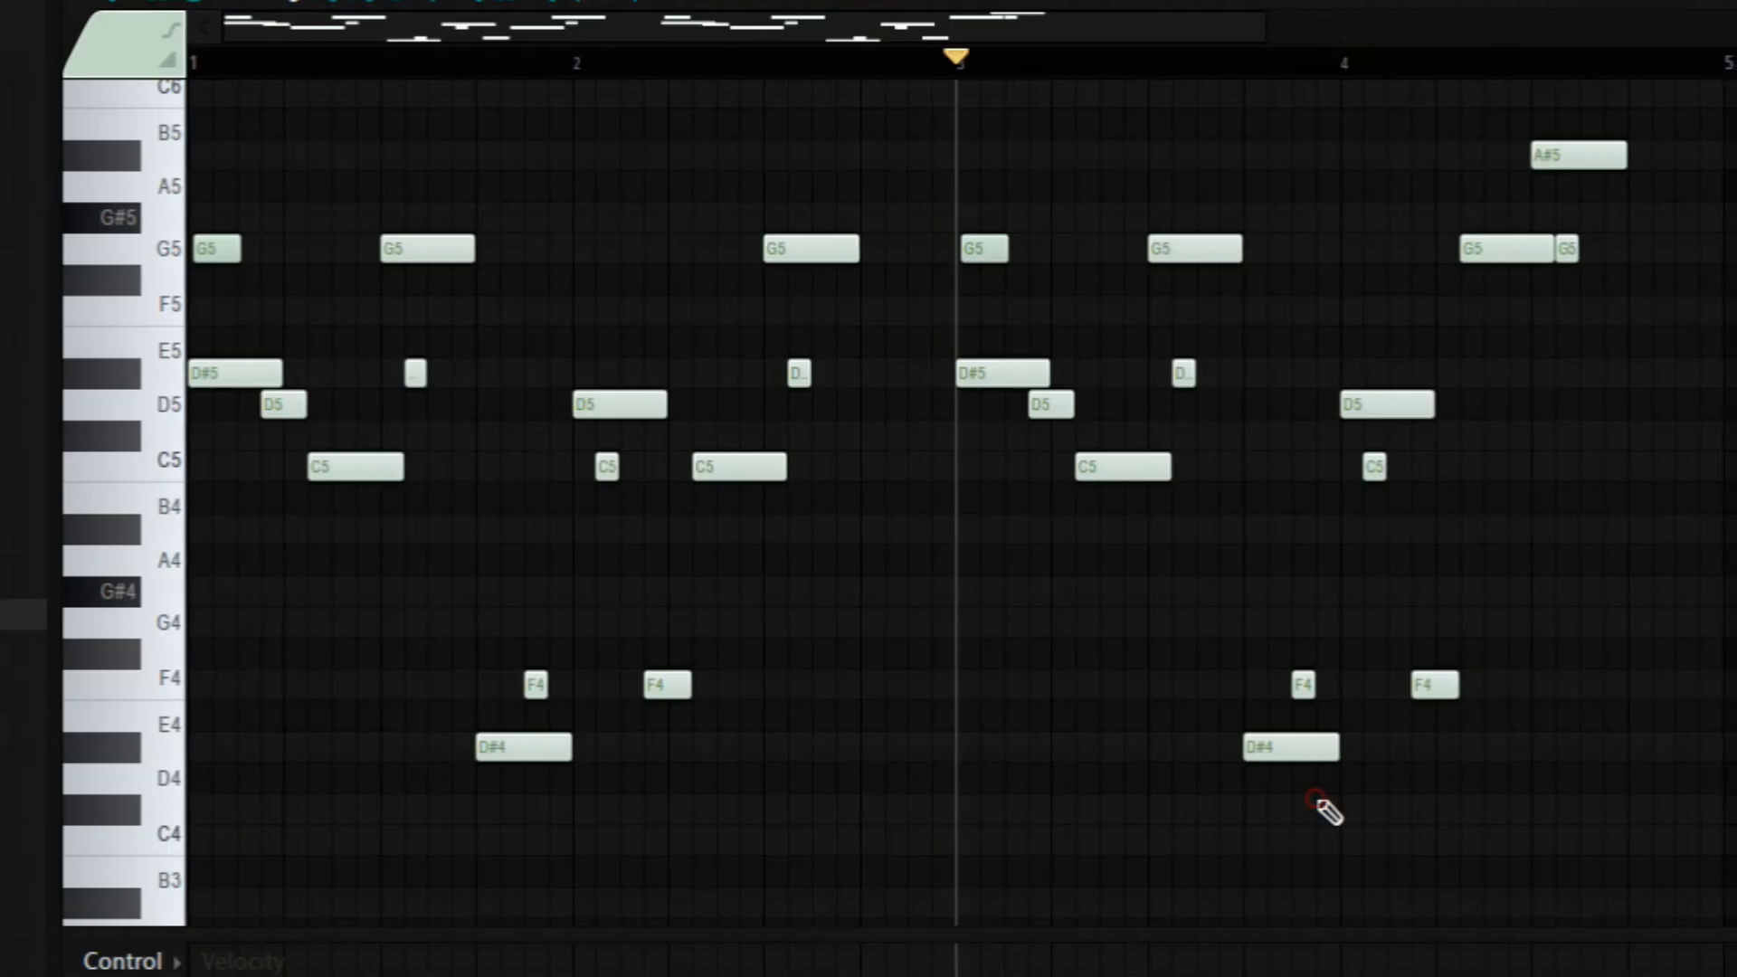
{"action": "key", "text": "space"}
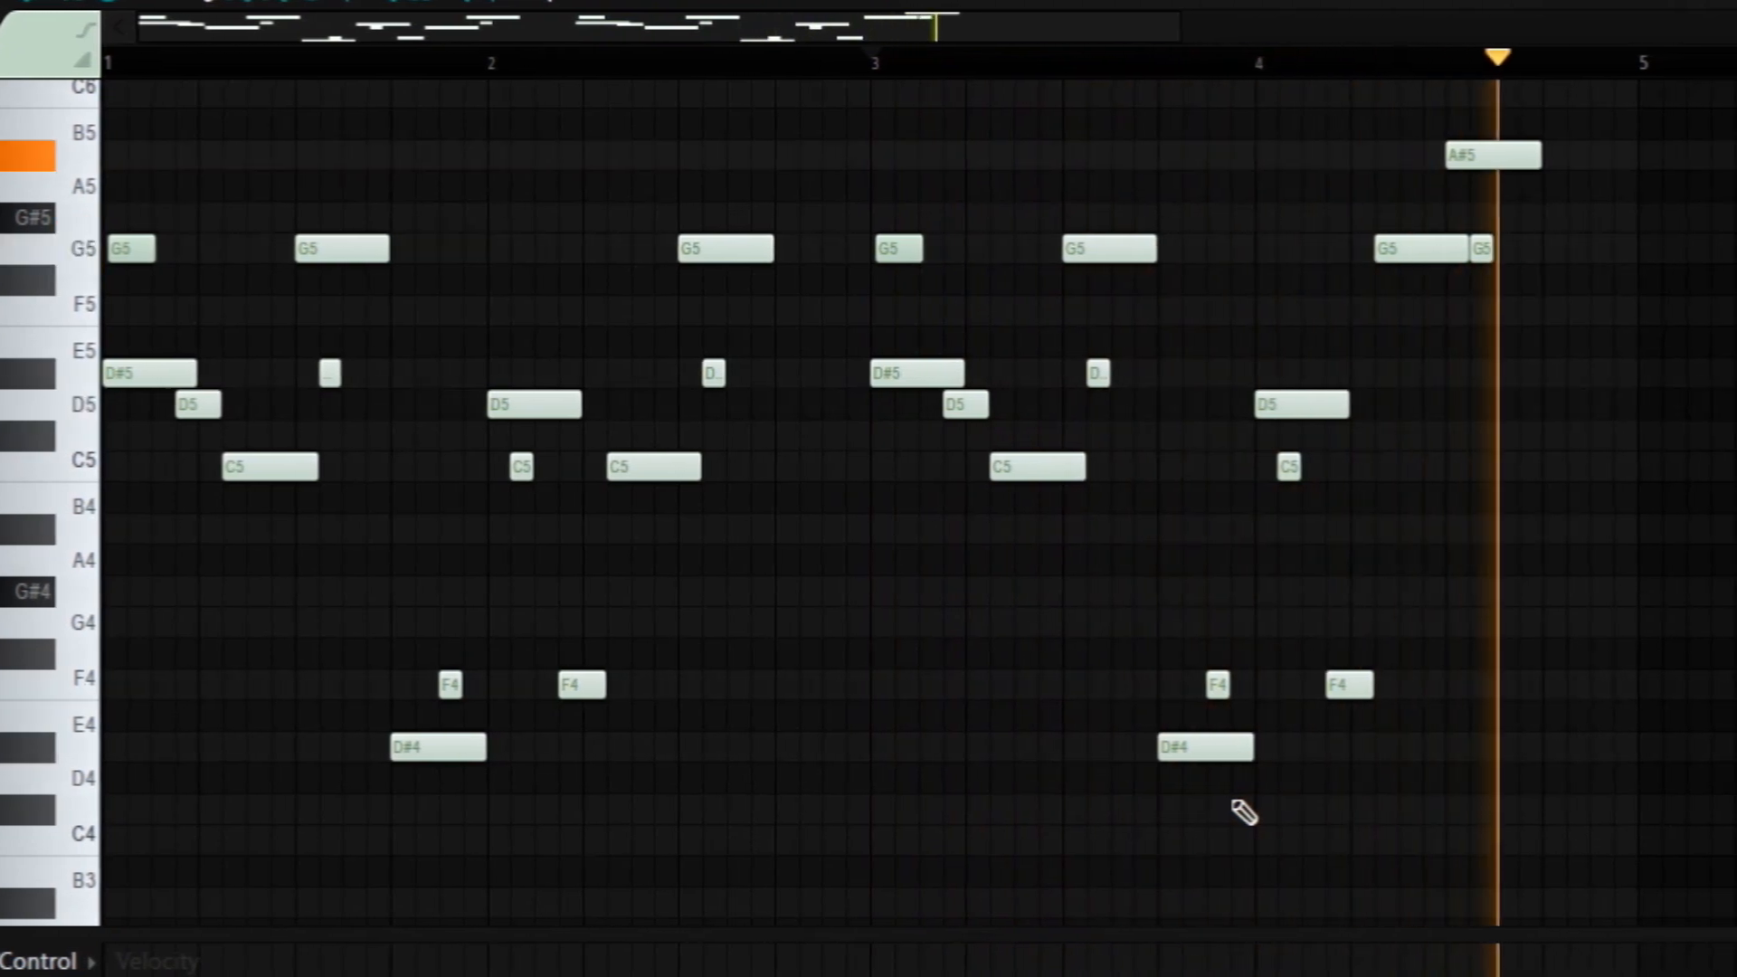
{"action": "key", "text": "space"}
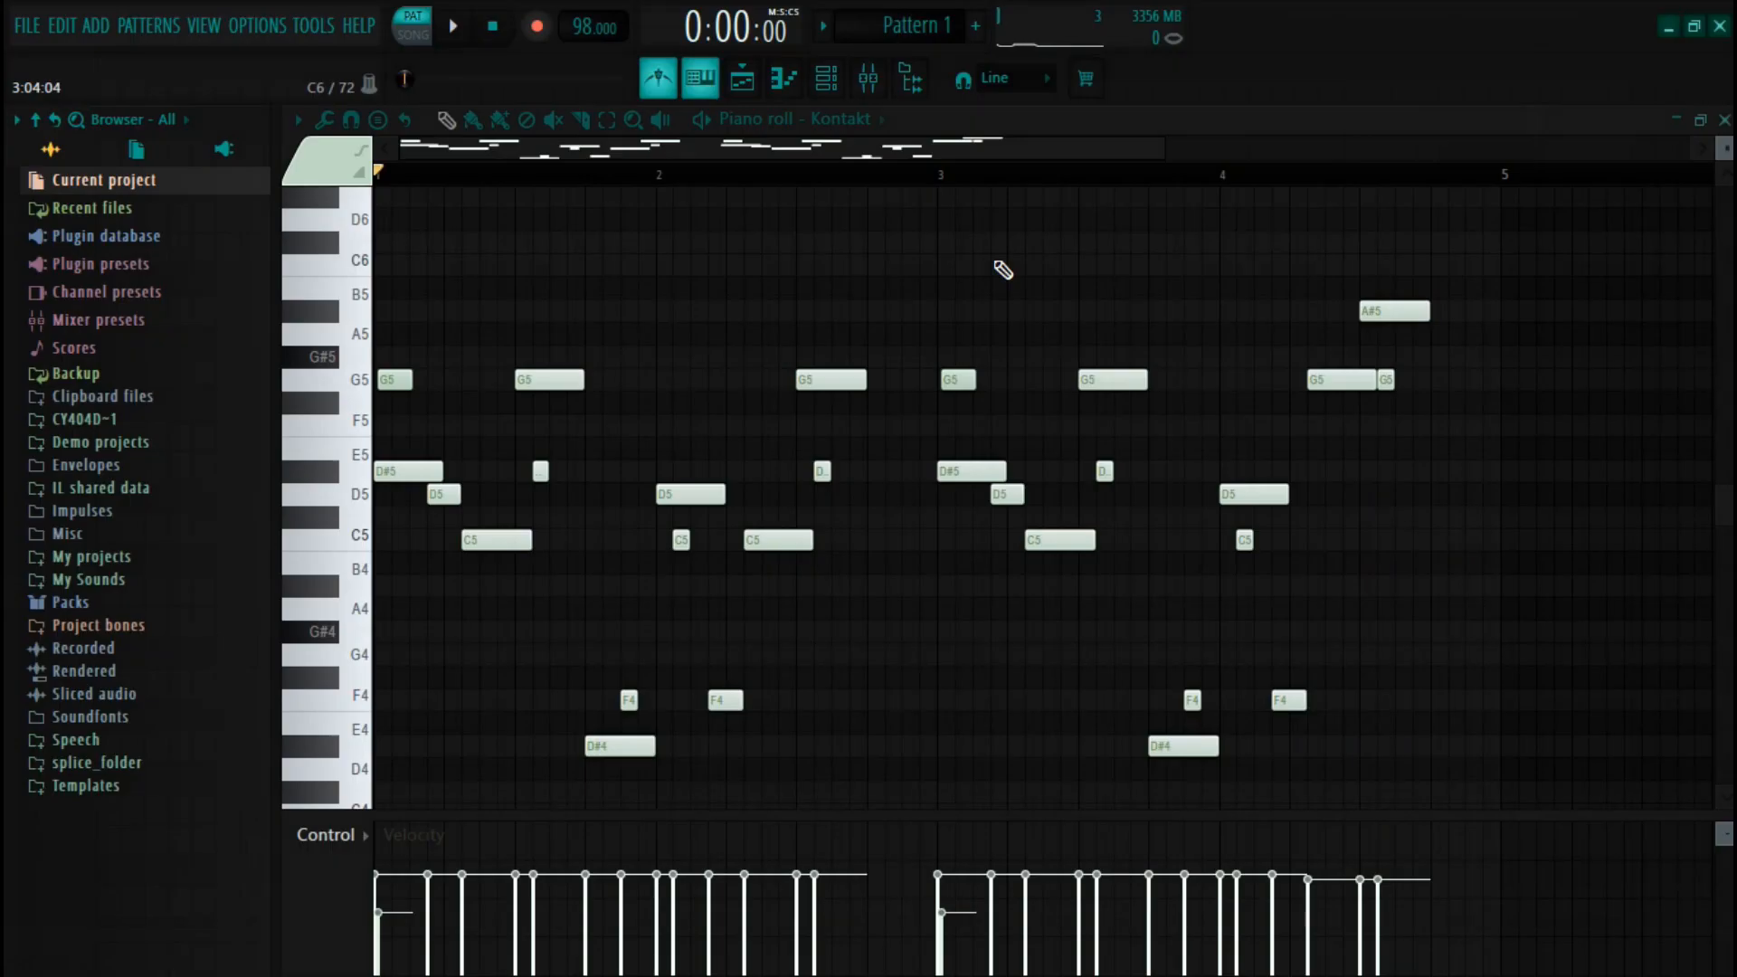
Randomize the melody's note velocities with bipolar levels, leaving pattern generation off.
{"action": "key", "text": "alt+r"}
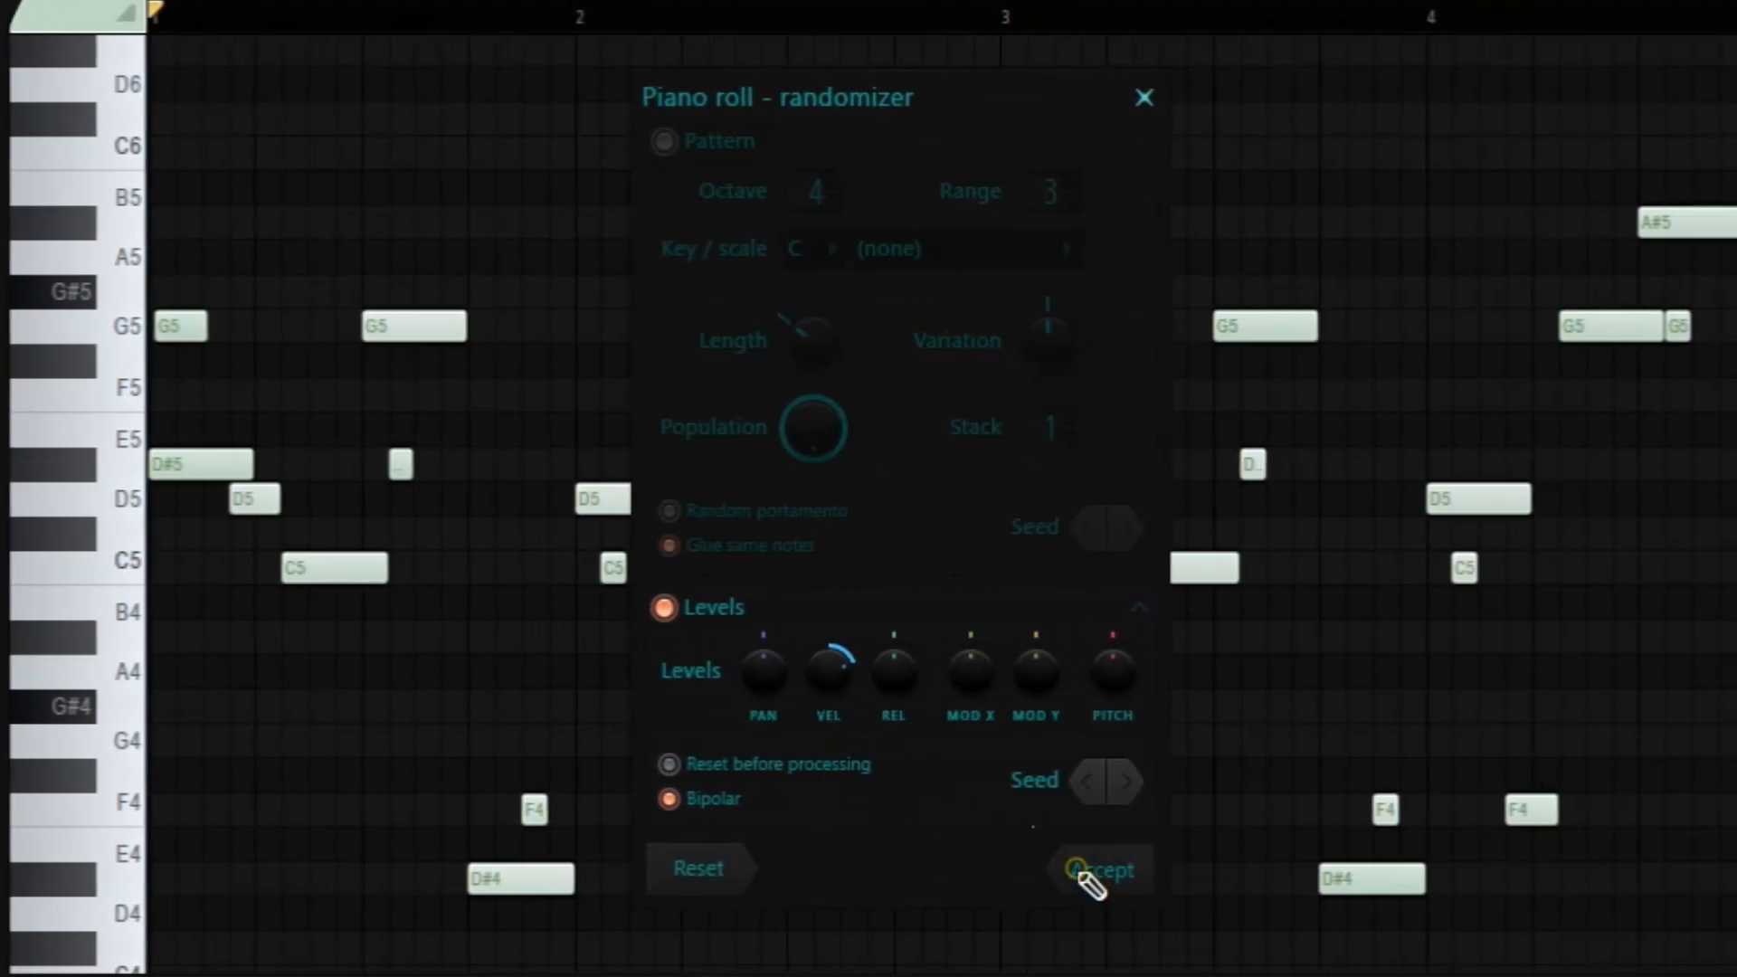
{"action": "left_click", "coordinate": [1091, 875]}
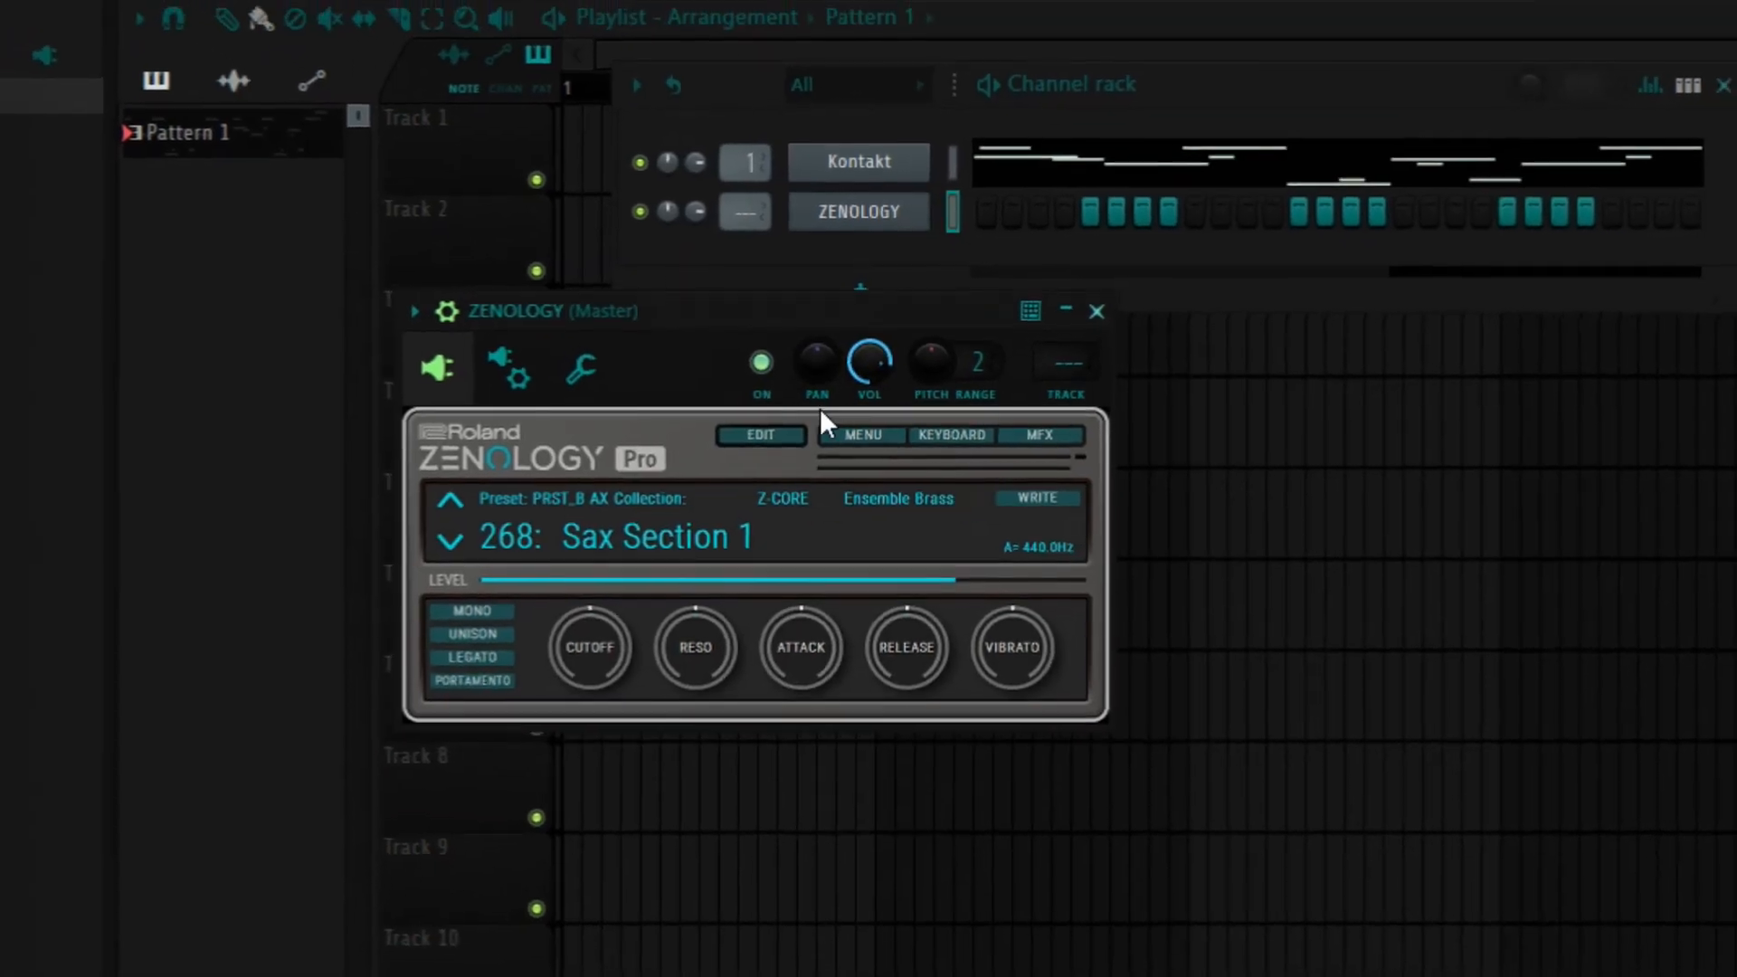
Start the ZENOLOGY part with a three-beat chord of G#4, C5, D#5 and G5 at the beginning of bar 1.
{"action": "left_click", "coordinate": [609, 554]}
{"action": "left_click", "coordinate": [1261, 375]}
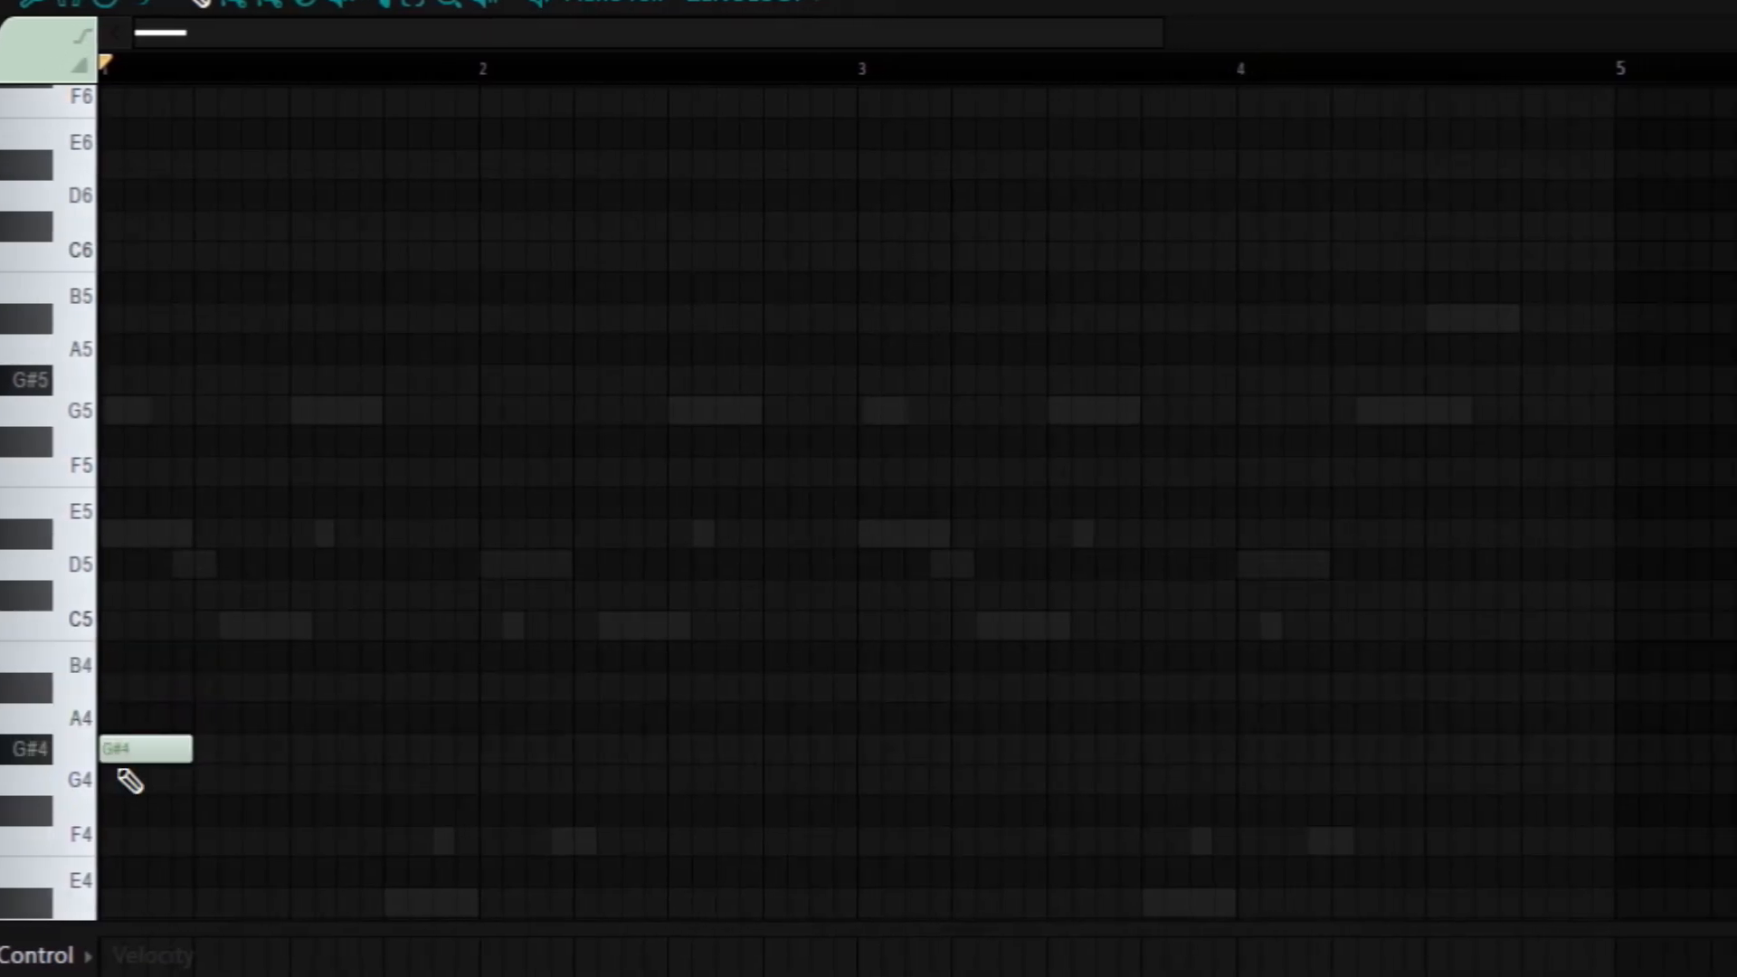
{"action": "left_click_drag", "start_coordinate": [189, 749], "coordinate": [391, 751]}
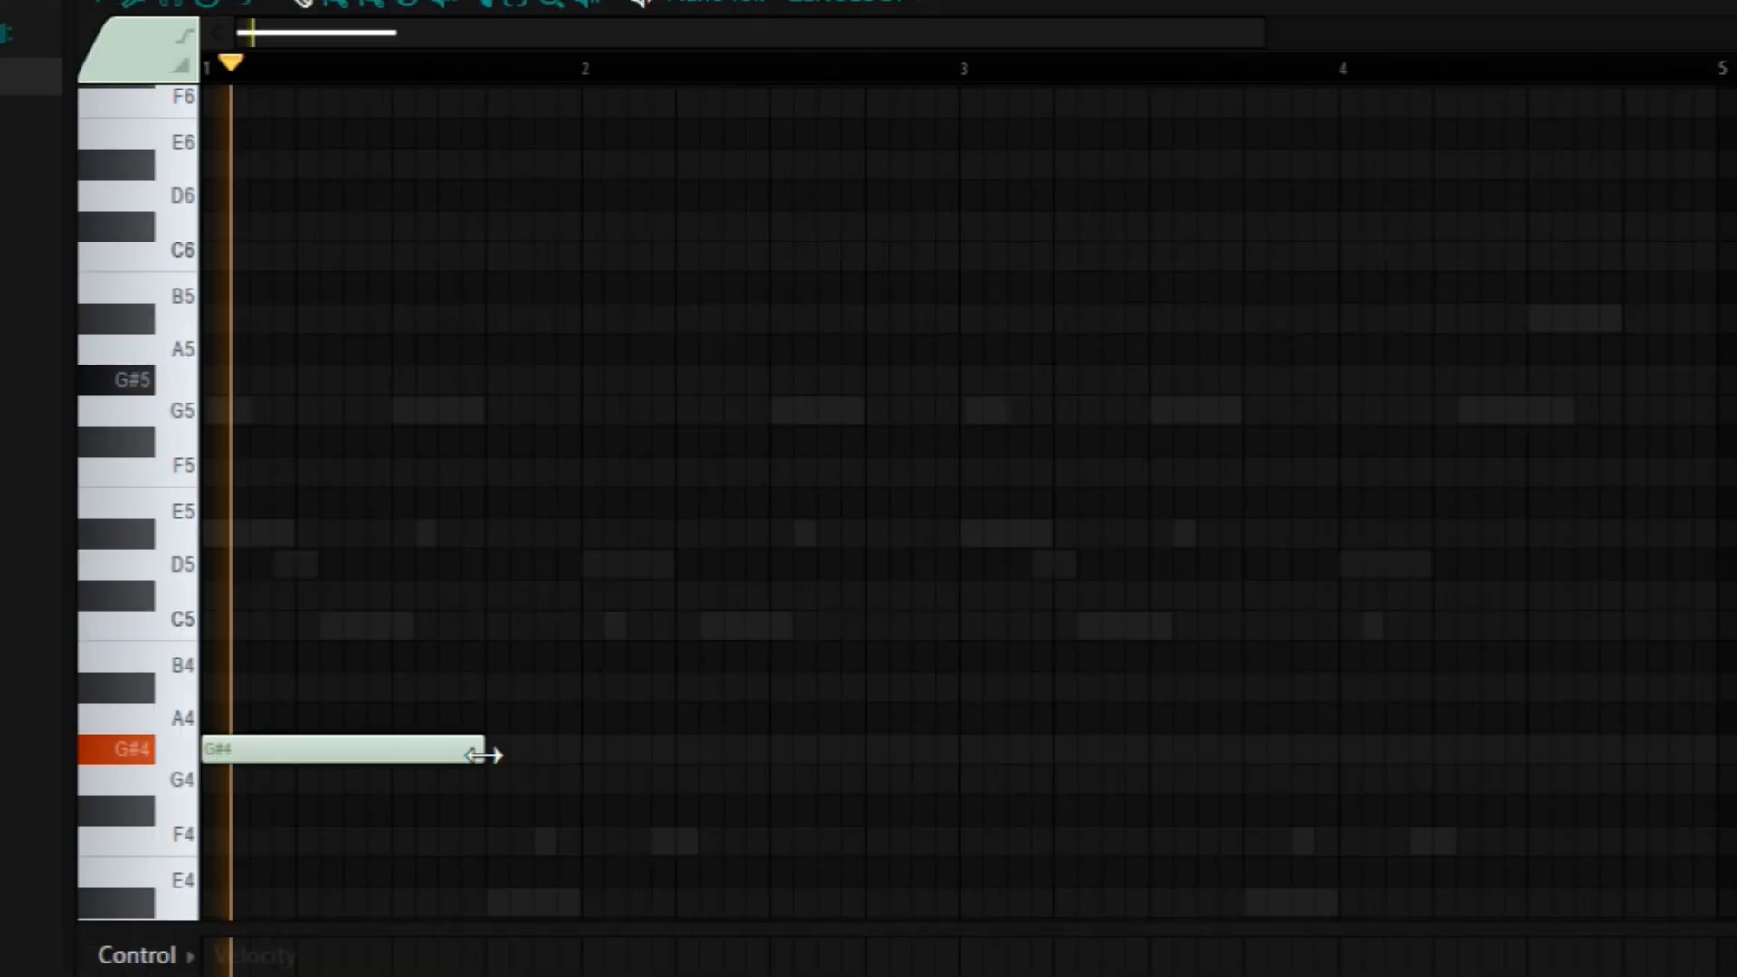
{"action": "mouse_move", "coordinate": [294, 648]}
{"action": "left_mouse_down"}
{"action": "mouse_move", "coordinate": [153, 628]}
{"action": "mouse_move", "coordinate": [148, 593]}
{"action": "left_mouse_up"}
{"action": "left_click_drag", "start_coordinate": [369, 478], "coordinate": [188, 552]}
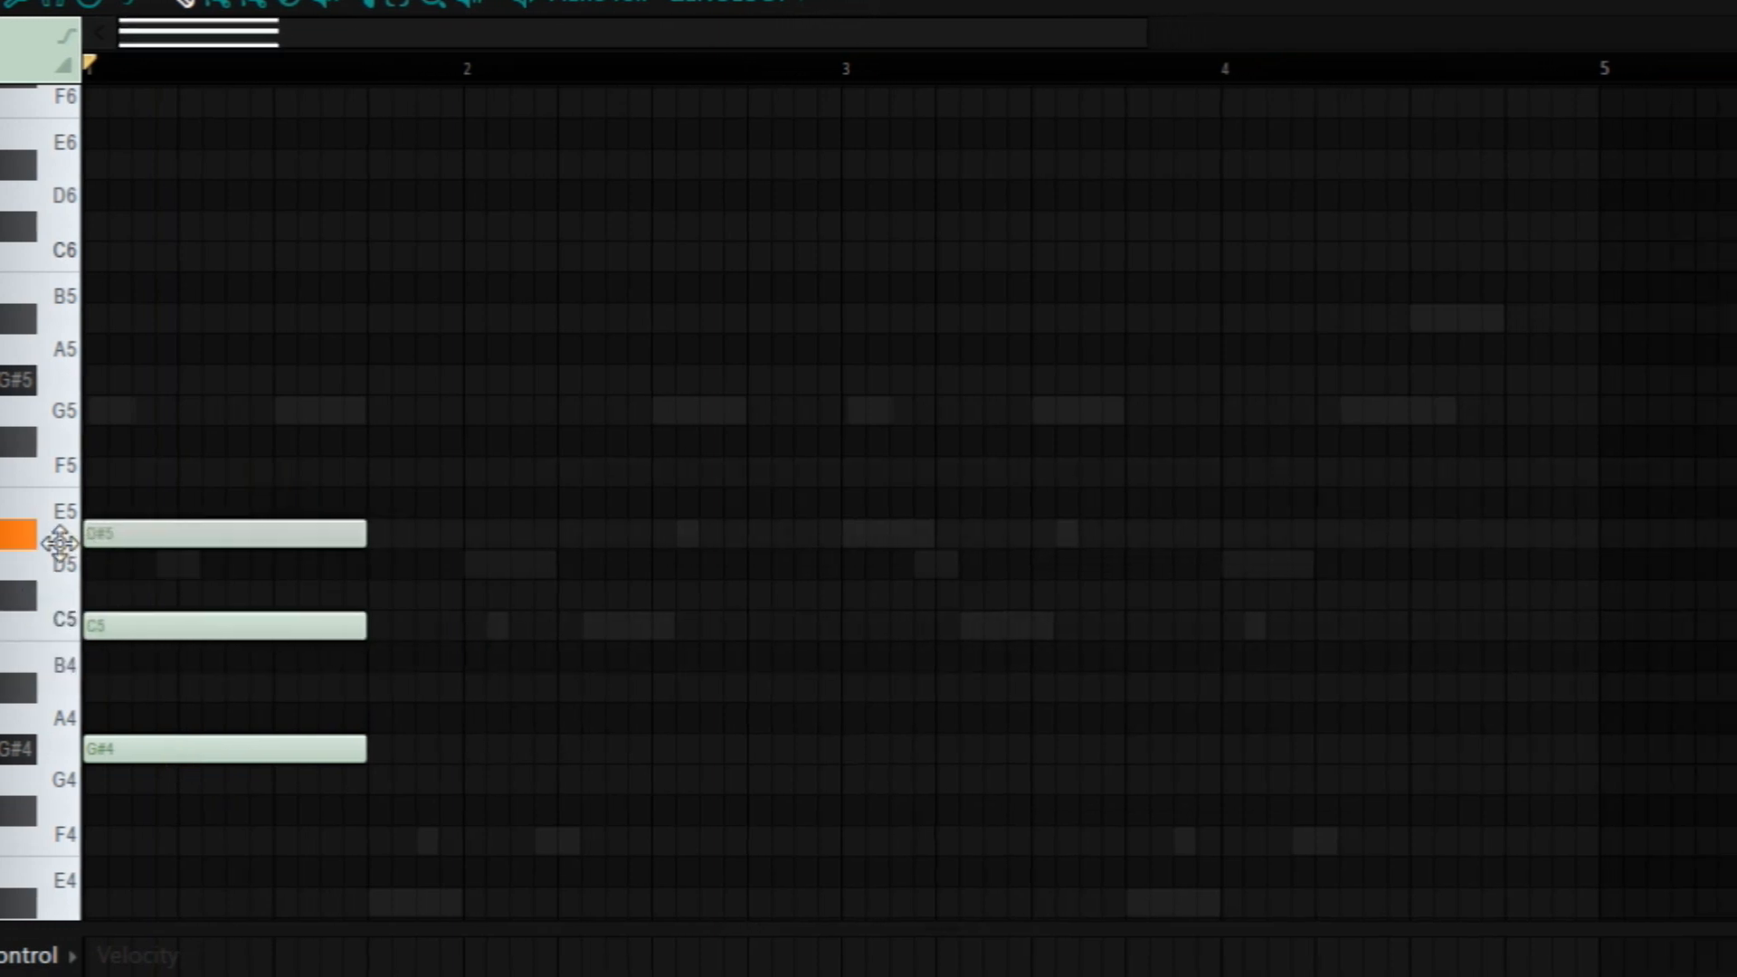
{"action": "left_click", "coordinate": [109, 410]}
Add a five-step G4, A#4, D5, F5 chord starting bar 2, followed directly by a seven-step F4, G#4, C5, D#5, G5 chord.
{"action": "key", "text": "ctrl+a"}
{"action": "left_click", "coordinate": [567, 686]}
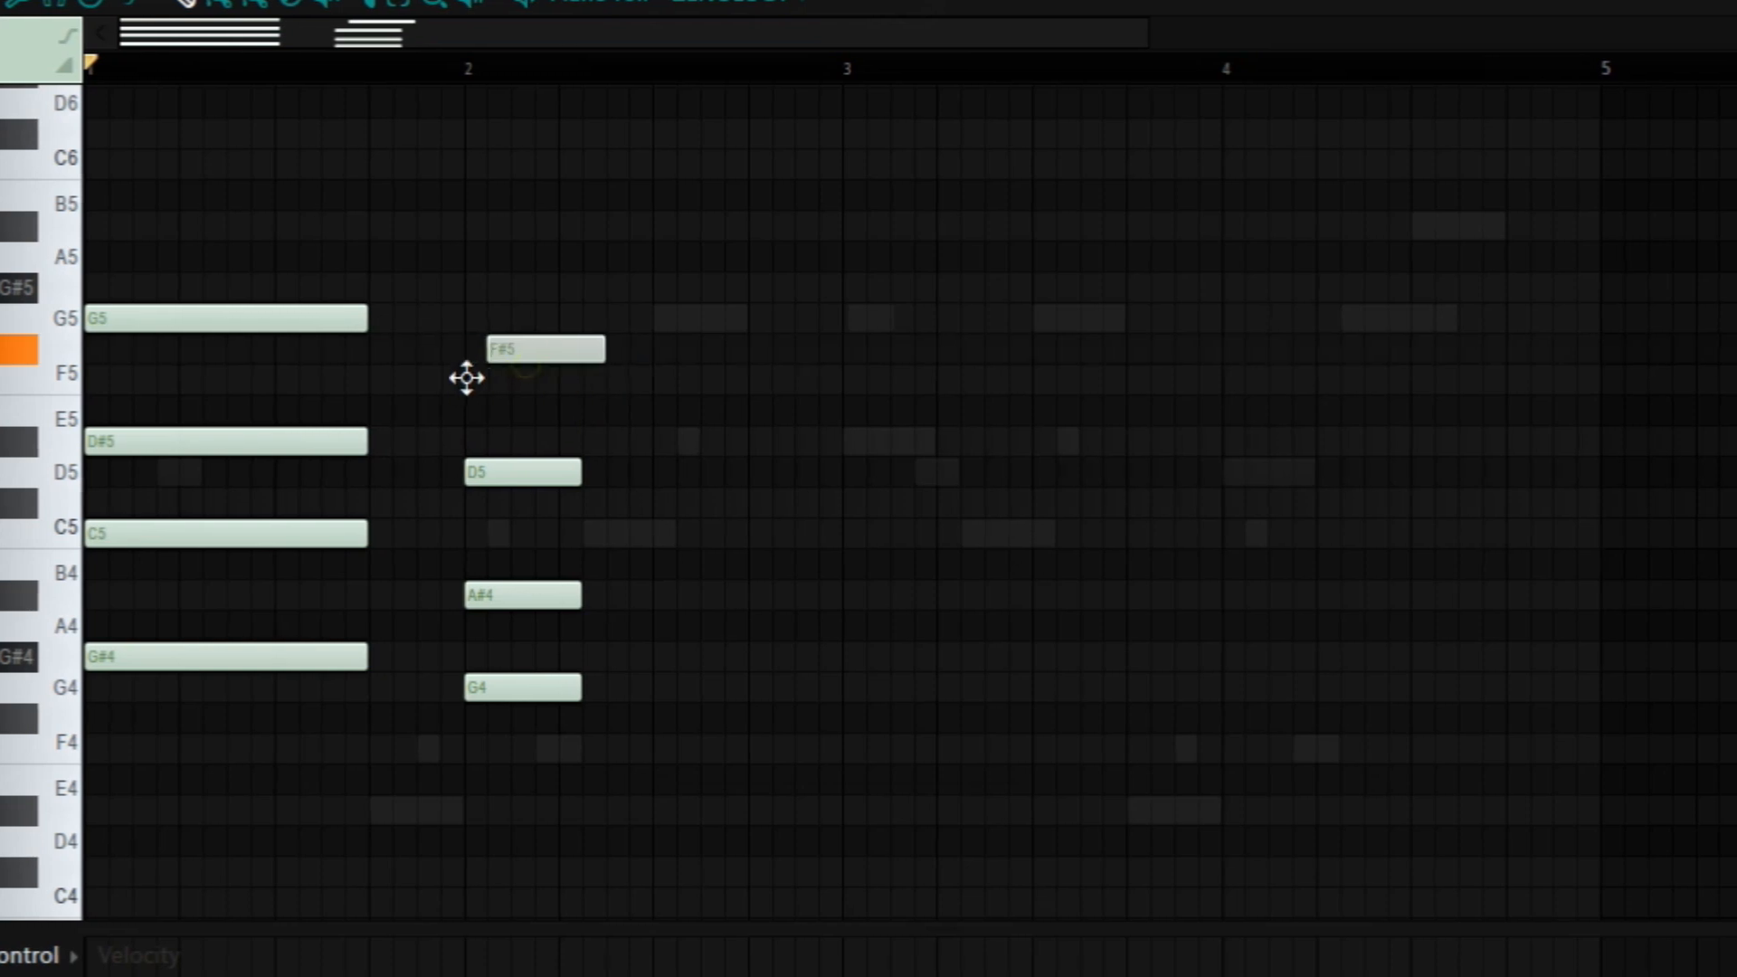
{"action": "left_click", "coordinate": [696, 653]}
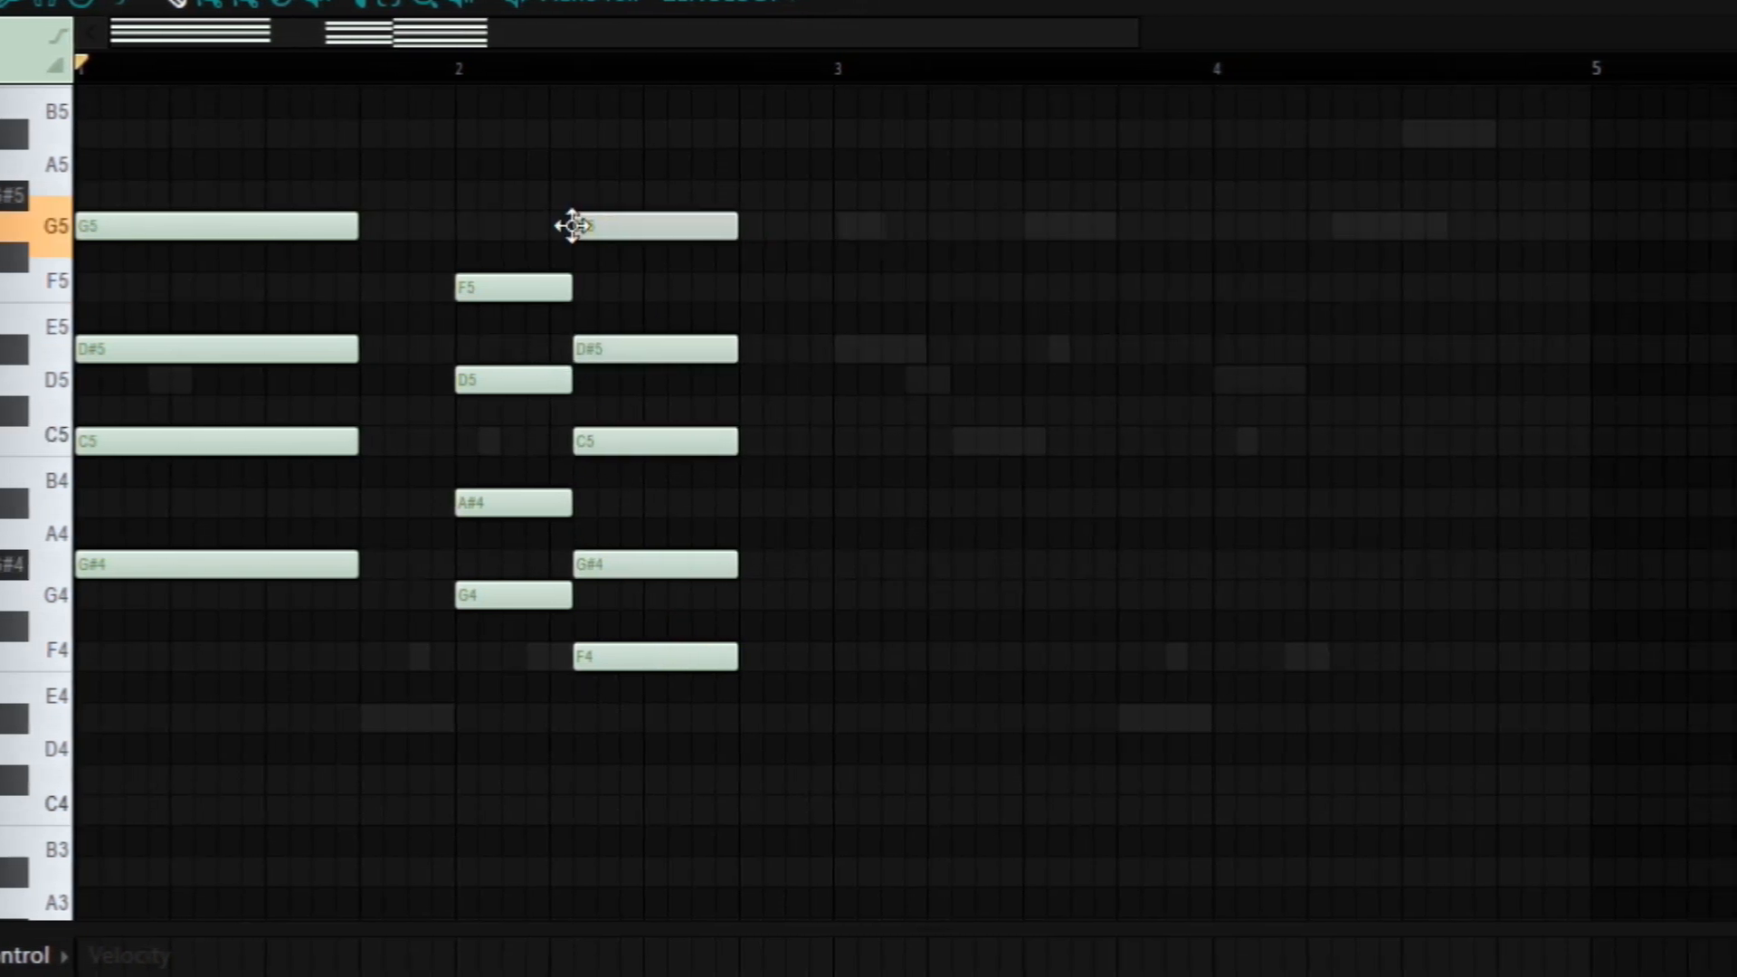
Shift the five-note F4 chord one step later and lengthen the preceding G4 chord to six steps.
{"action": "left_click_drag", "start_coordinate": [621, 198], "coordinate": [693, 651]}
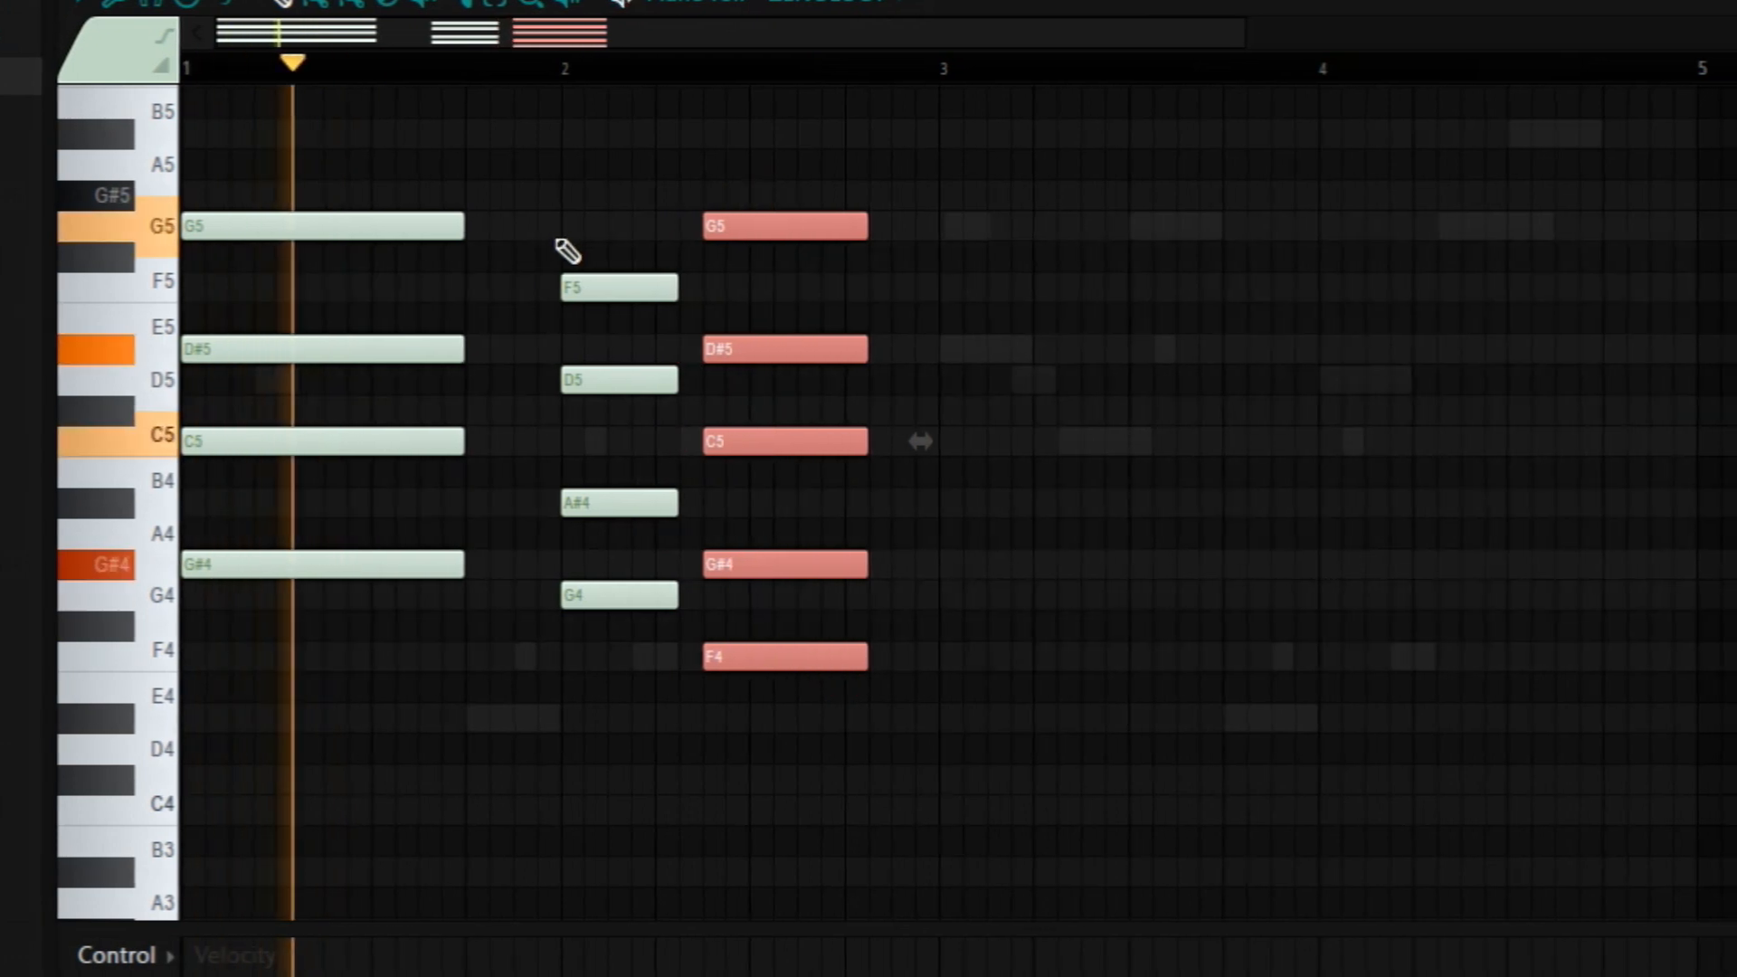
{"action": "mouse_move", "coordinate": [627, 201]}
{"action": "left_mouse_down"}
{"action": "mouse_move", "coordinate": [669, 648]}
{"action": "mouse_move", "coordinate": [685, 600]}
{"action": "left_mouse_up"}
{"action": "key", "text": "space"}
{"action": "left_click", "coordinate": [741, 637]}
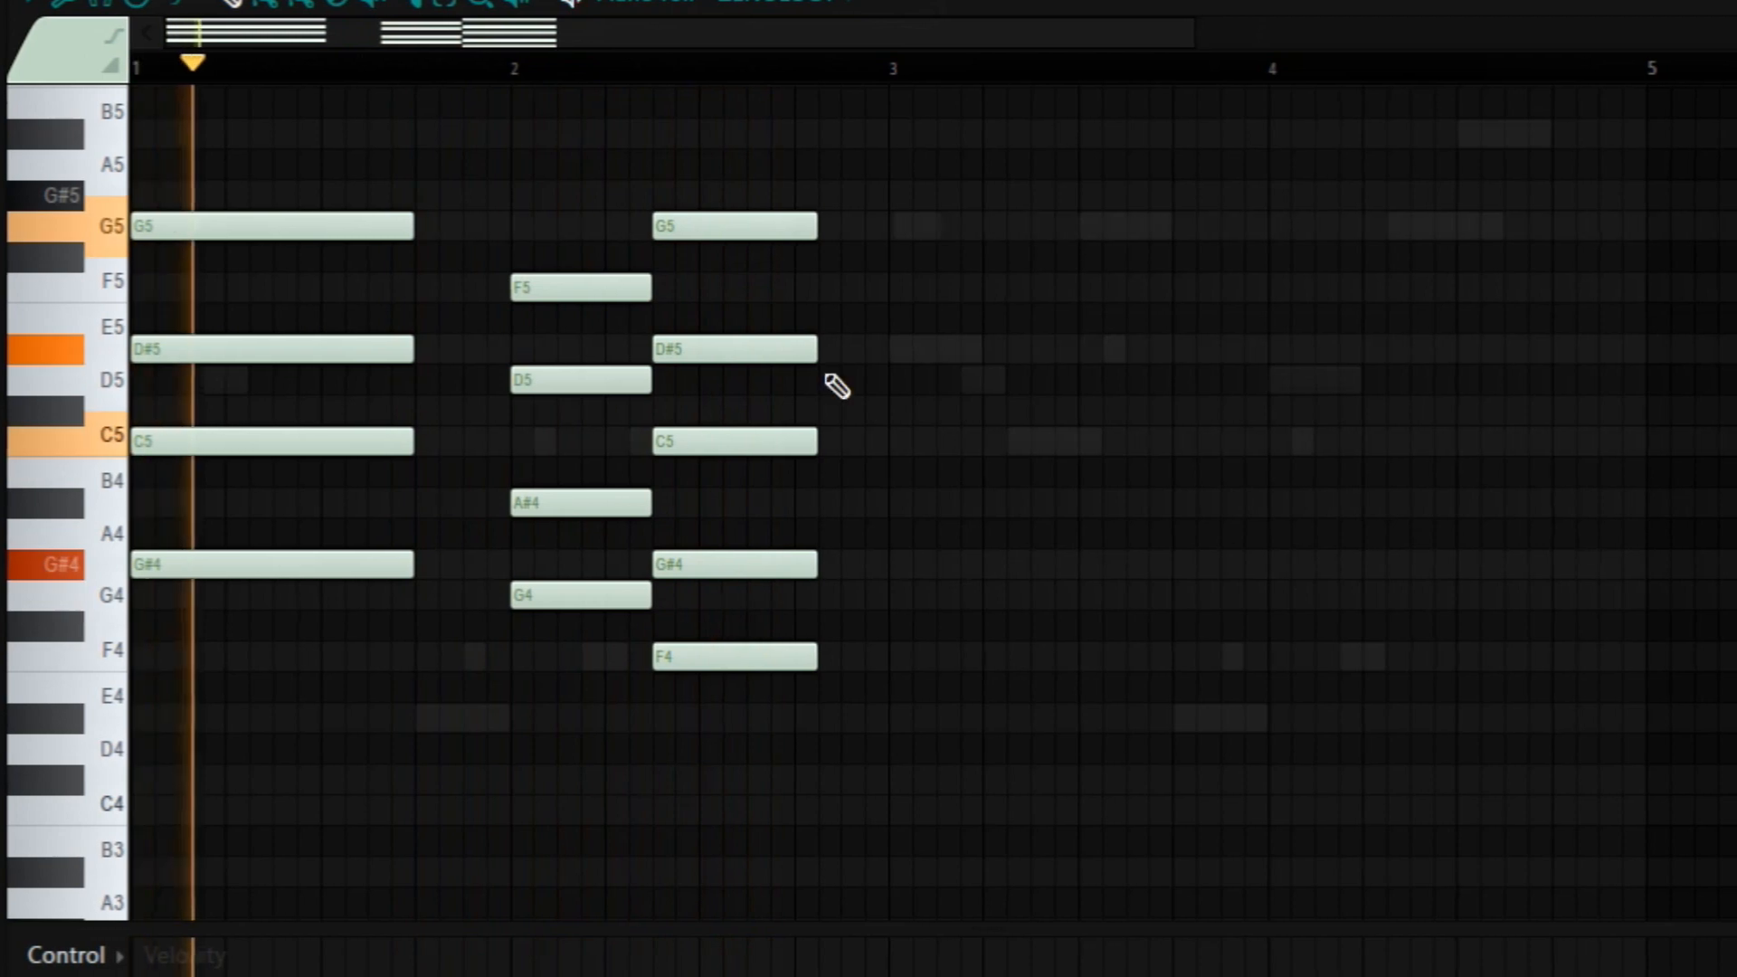
Extend the five-note F4 chord to the end of bar 2 and duplicate the two-bar progression into bars 3 and 4.
{"action": "left_click_drag", "start_coordinate": [779, 203], "coordinate": [832, 742]}
{"action": "left_click_drag", "start_coordinate": [801, 659], "coordinate": [866, 660]}
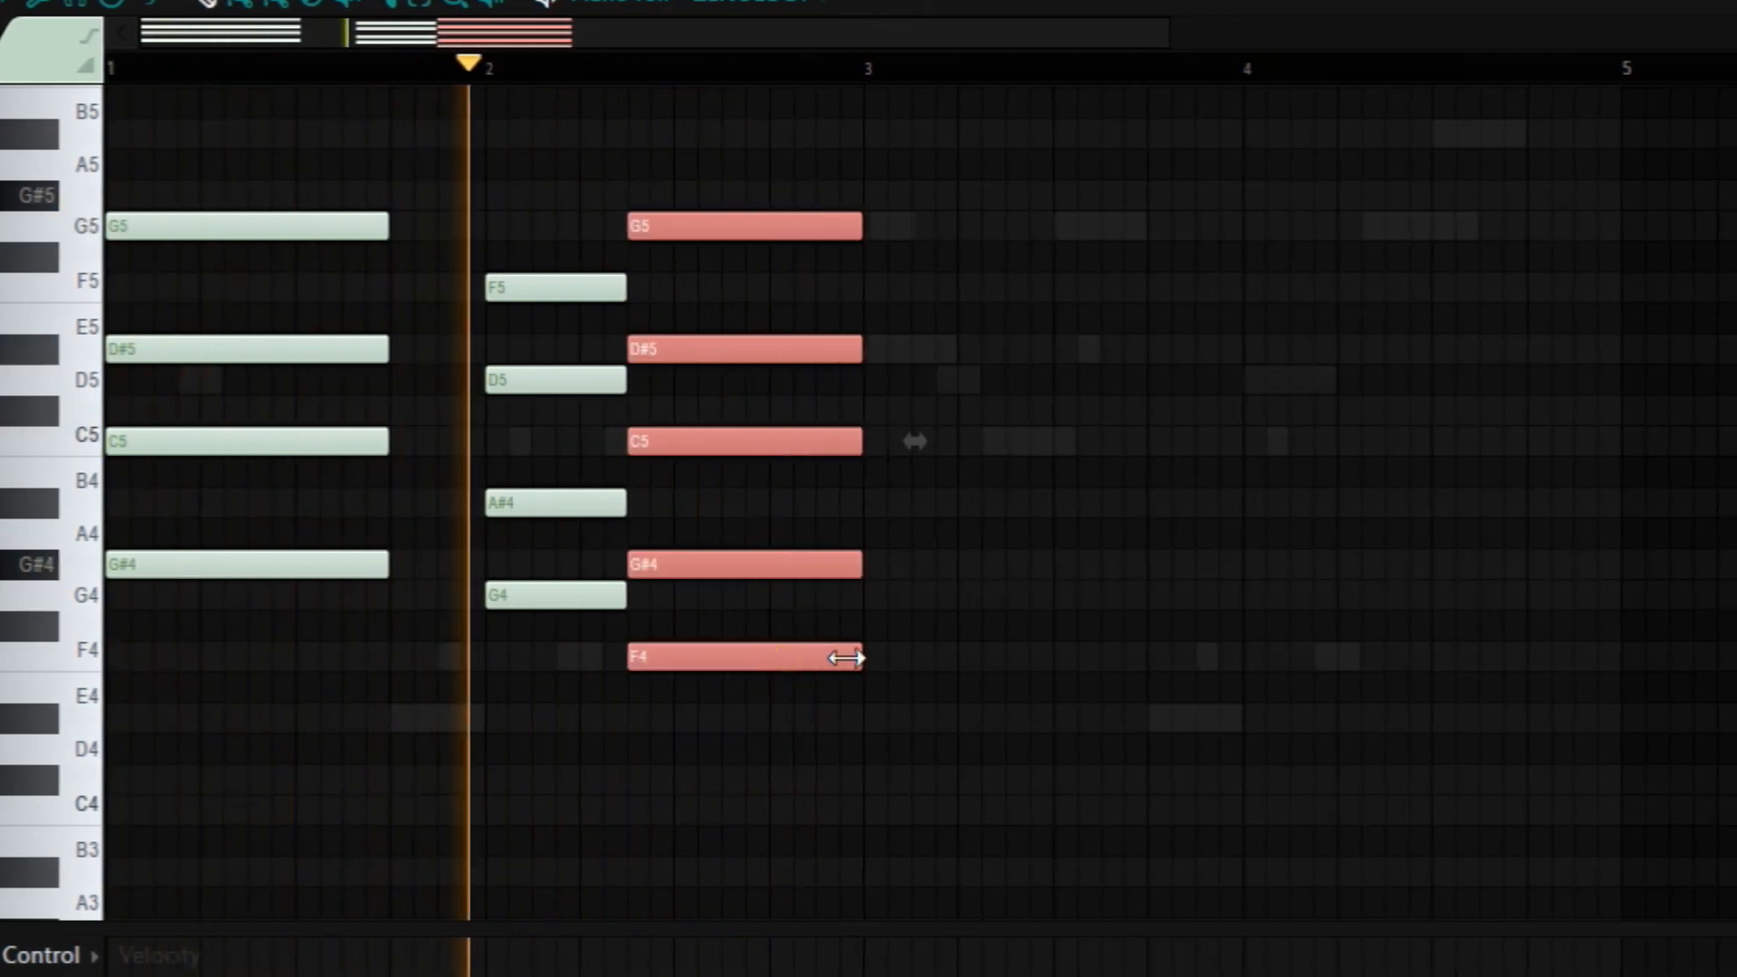
{"action": "scroll", "coordinate": [845, 747], "scroll_direction": "down", "scroll_amount": 1}
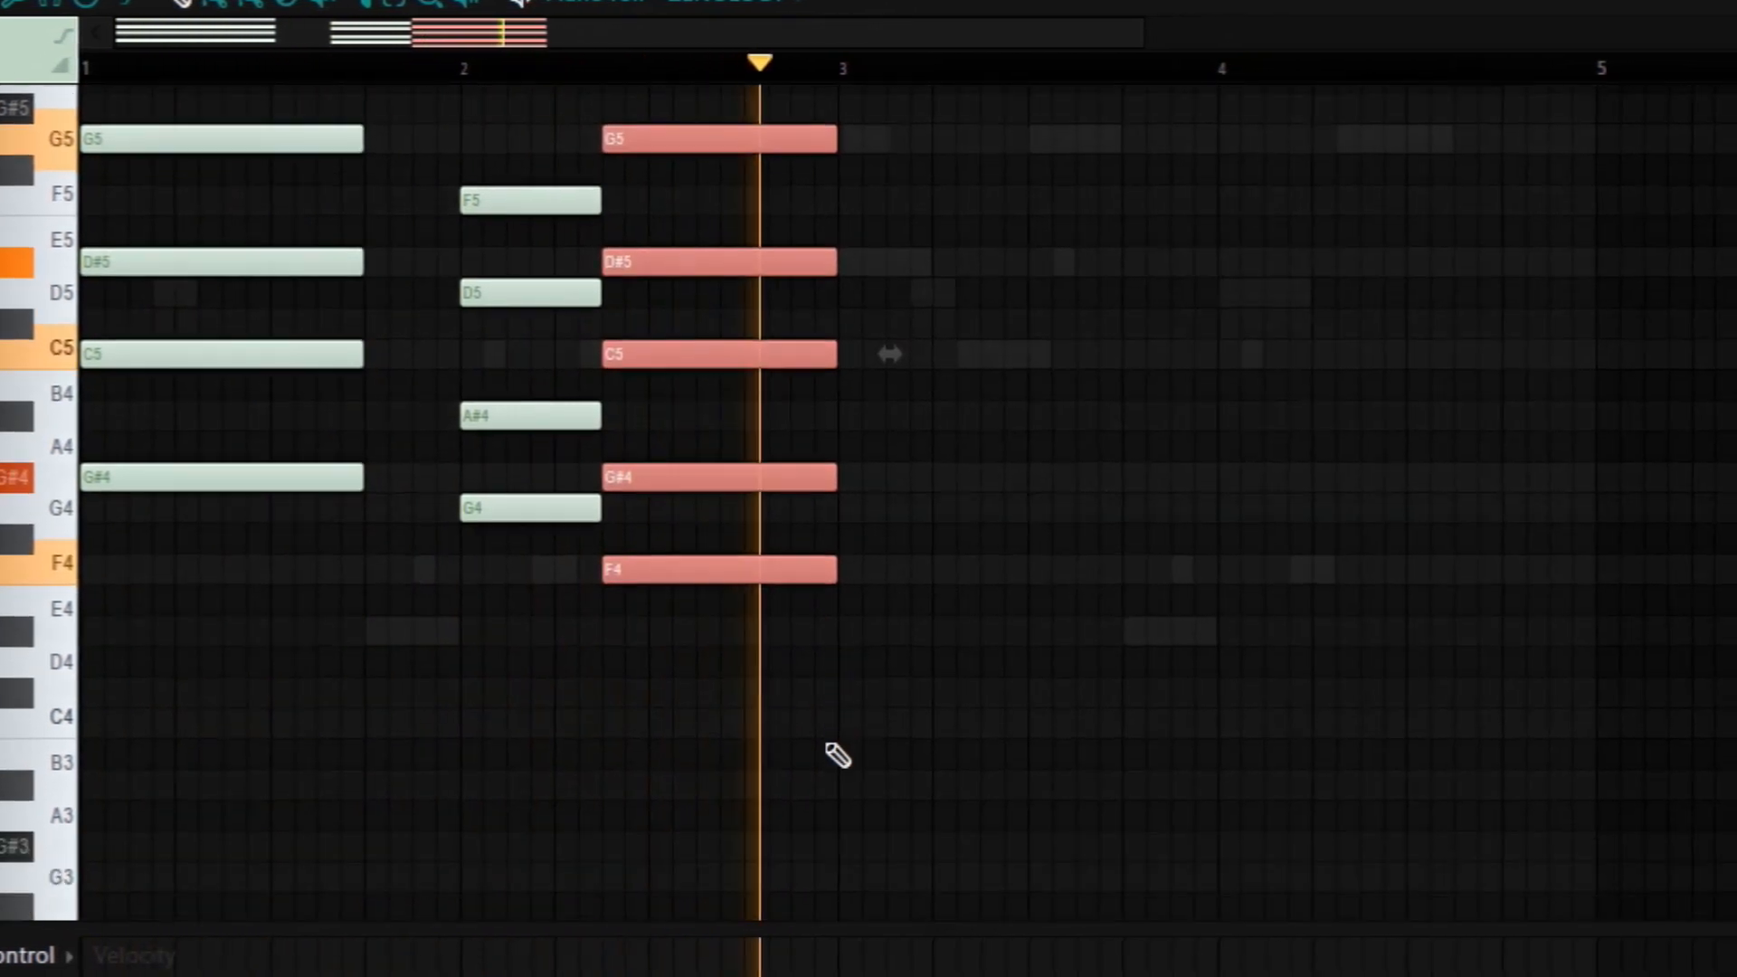
{"action": "scroll", "coordinate": [845, 747], "scroll_direction": "up", "scroll_amount": 1}
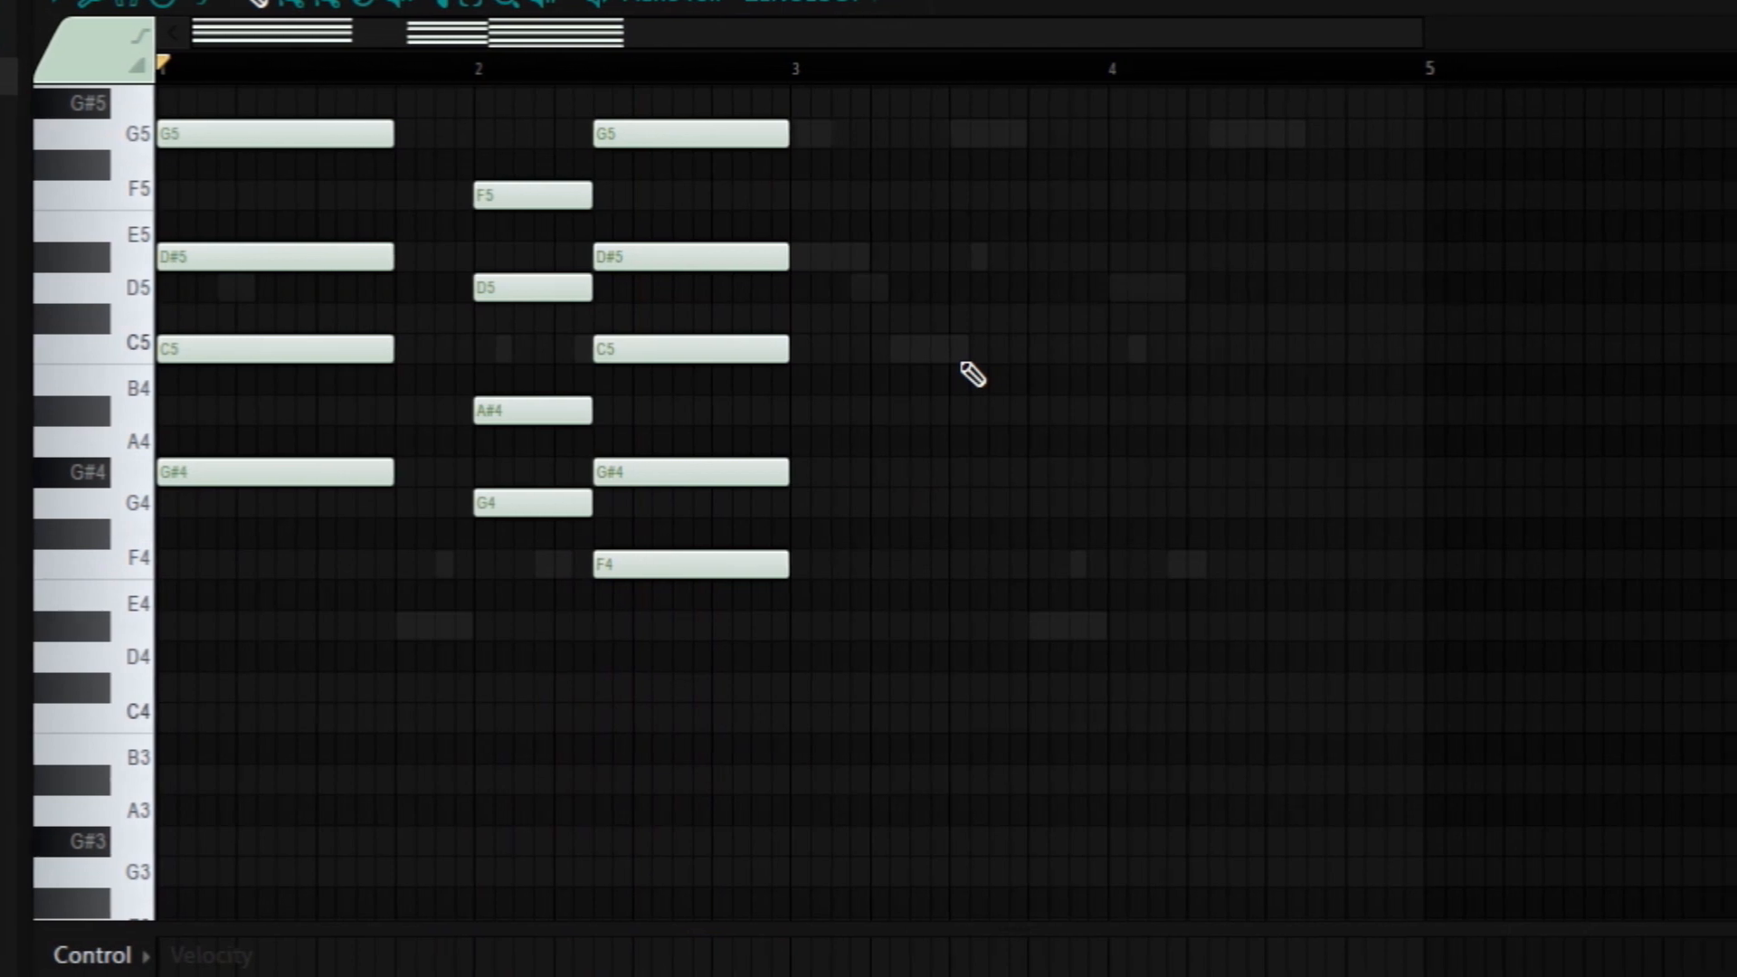
{"action": "key", "text": "ctrl+b"}
Copy the lowest note of every chord one octave down as a G#3, G3, F3 bass line and play it back.
{"action": "left_click", "coordinate": [878, 562], "text": "ctrl"}
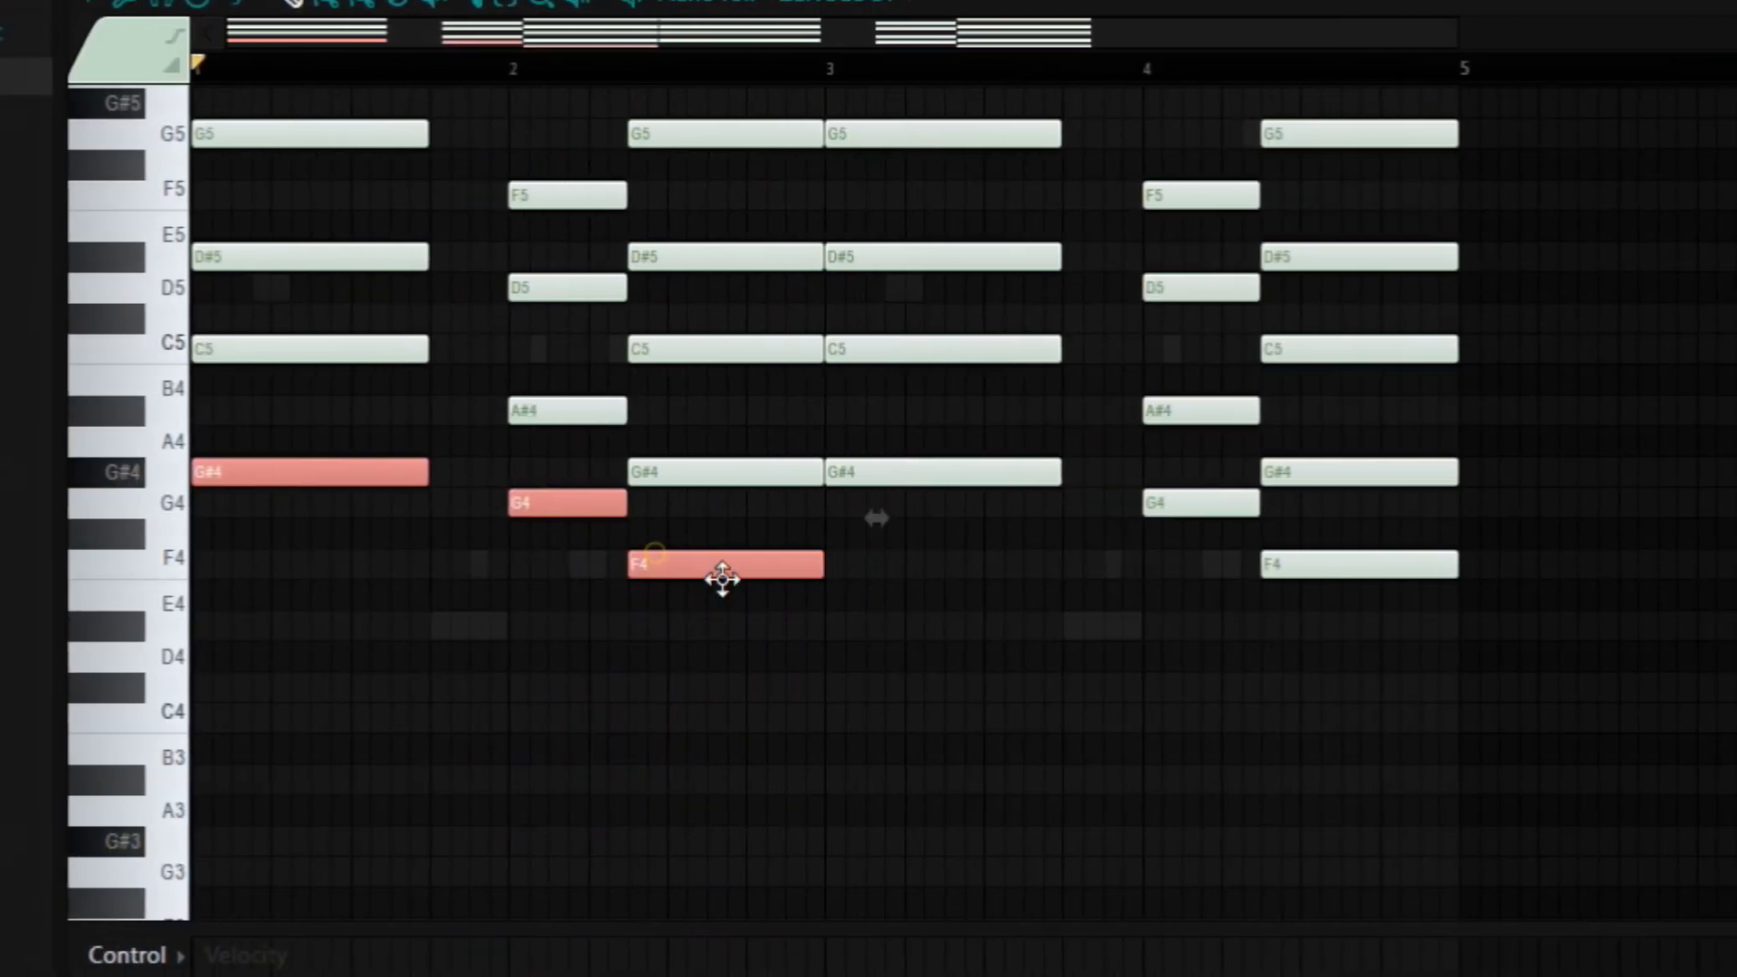
{"action": "left_click", "coordinate": [1161, 503], "text": "ctrl"}
{"action": "left_click", "coordinate": [1285, 565], "text": "ctrl"}
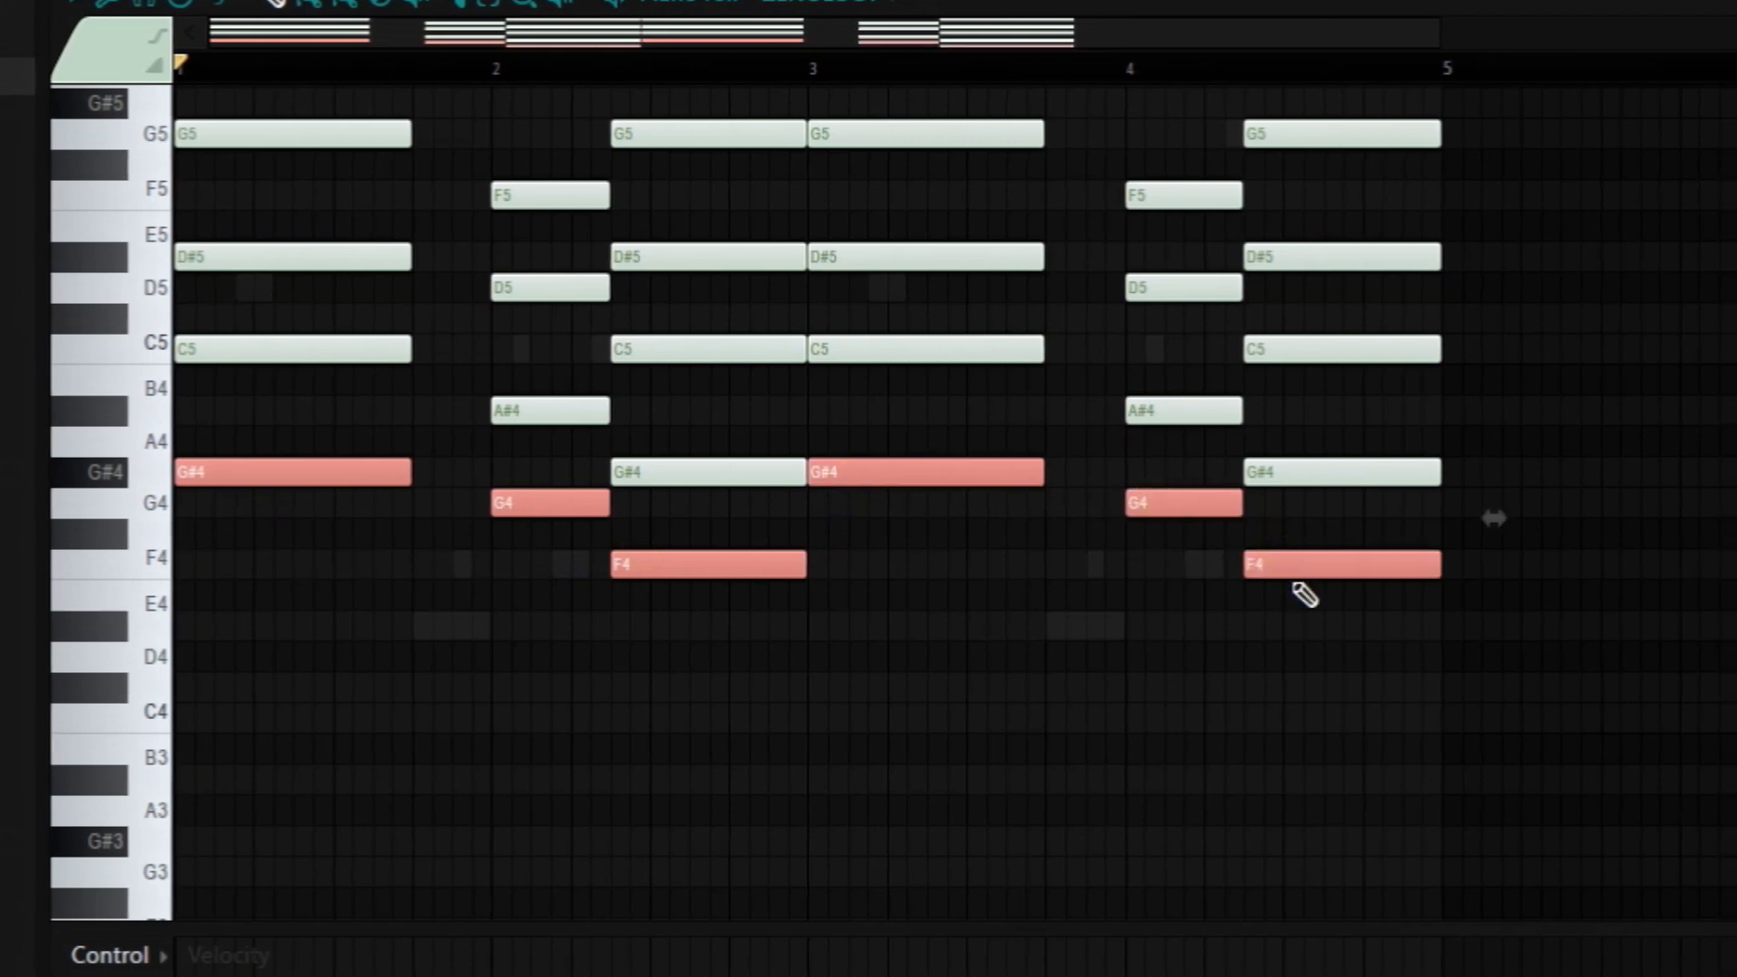
{"action": "key", "text": "ctrl+c"}
{"action": "key", "text": "ctrl+v"}
{"action": "key", "text": "ctrl+Down"}
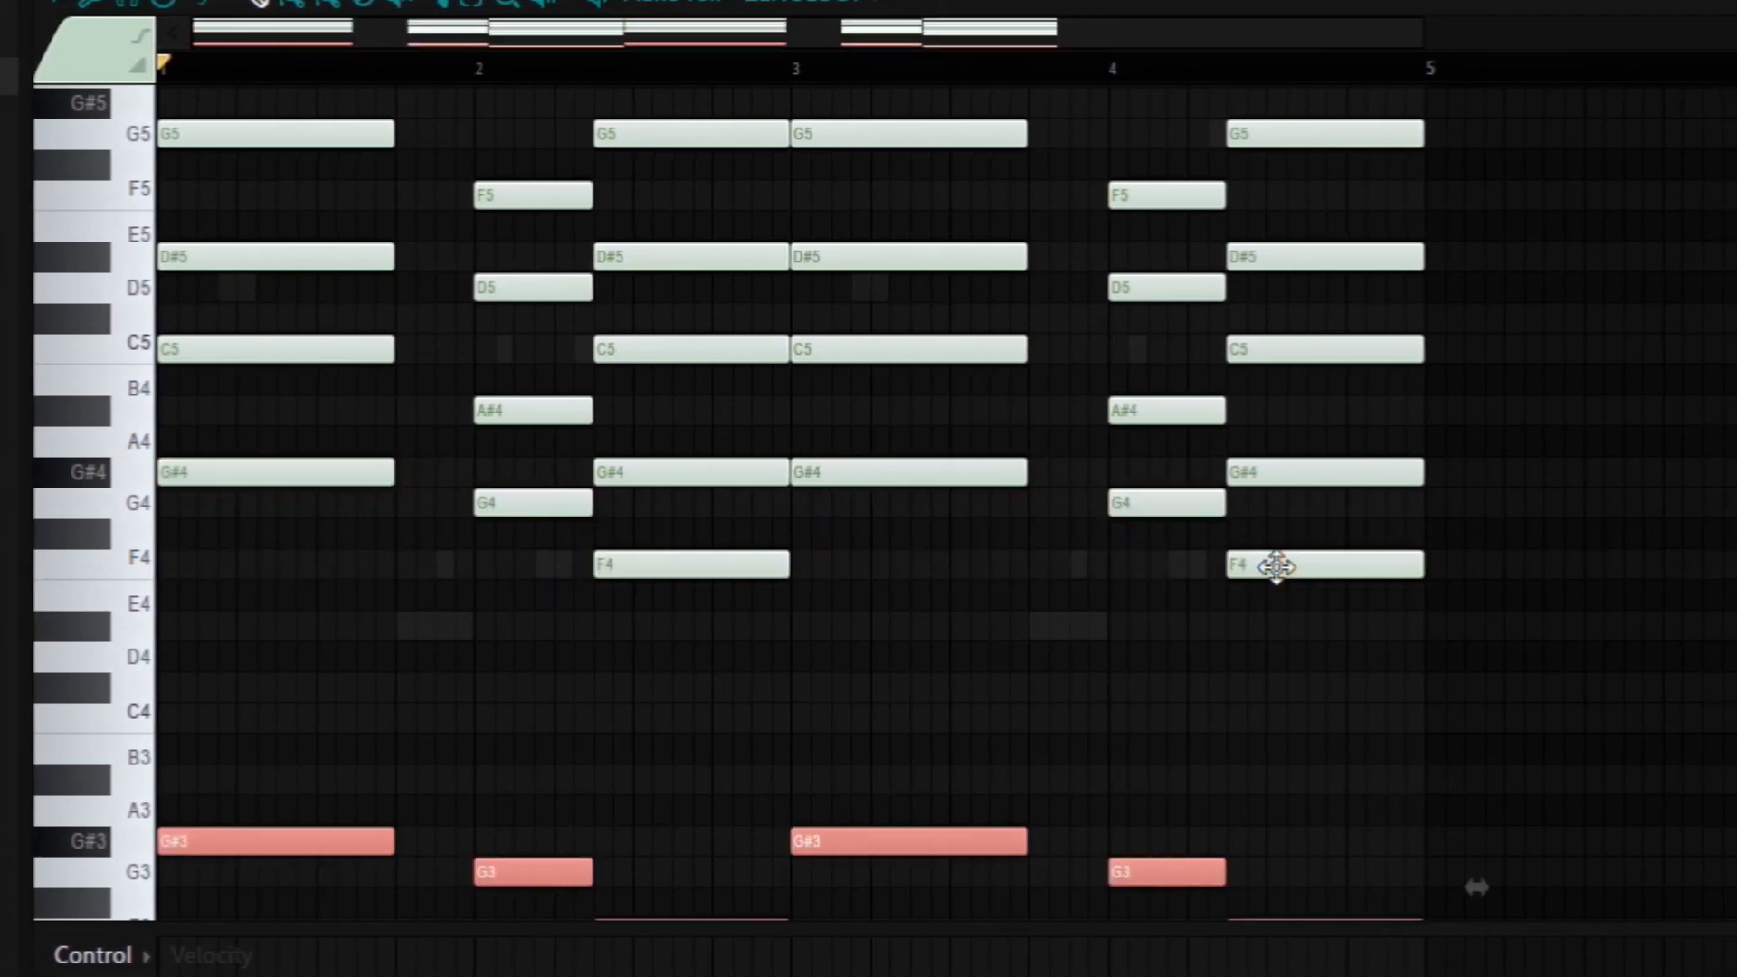
{"action": "scroll", "coordinate": [985, 729], "scroll_direction": "down", "scroll_amount": 3}
{"action": "key", "text": "space"}
{"action": "scroll", "coordinate": [498, 778], "scroll_direction": "up", "scroll_amount": 3}
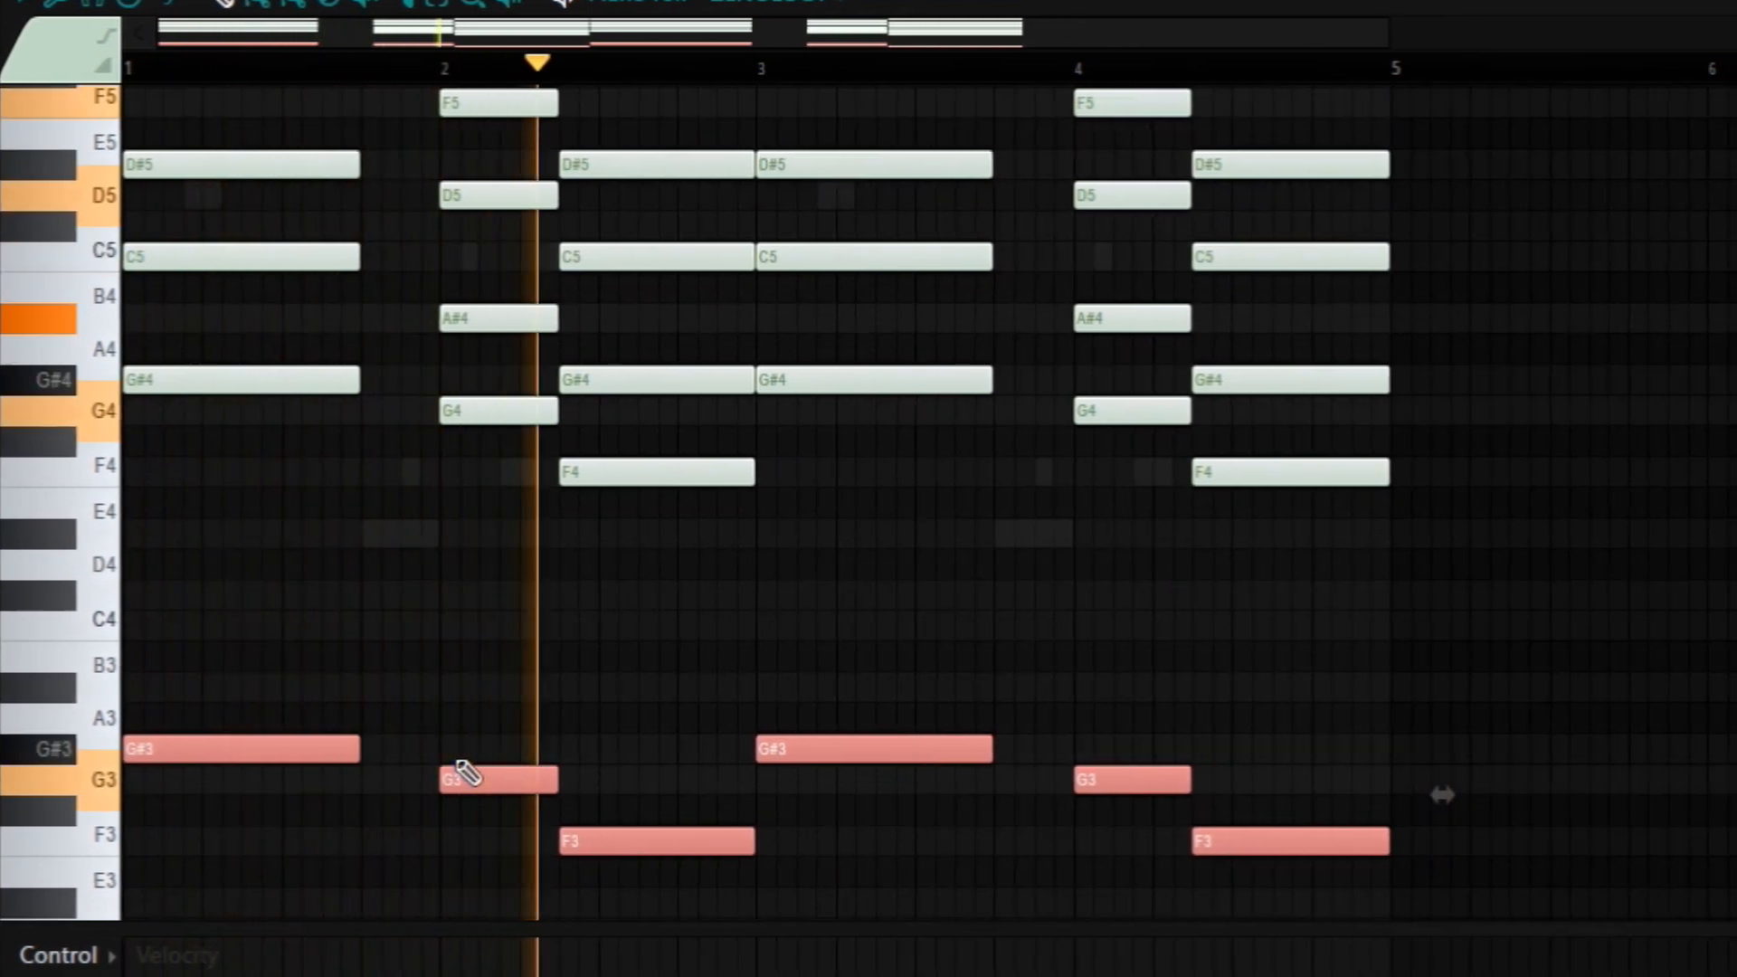
{"action": "key", "text": "ctrl+d"}
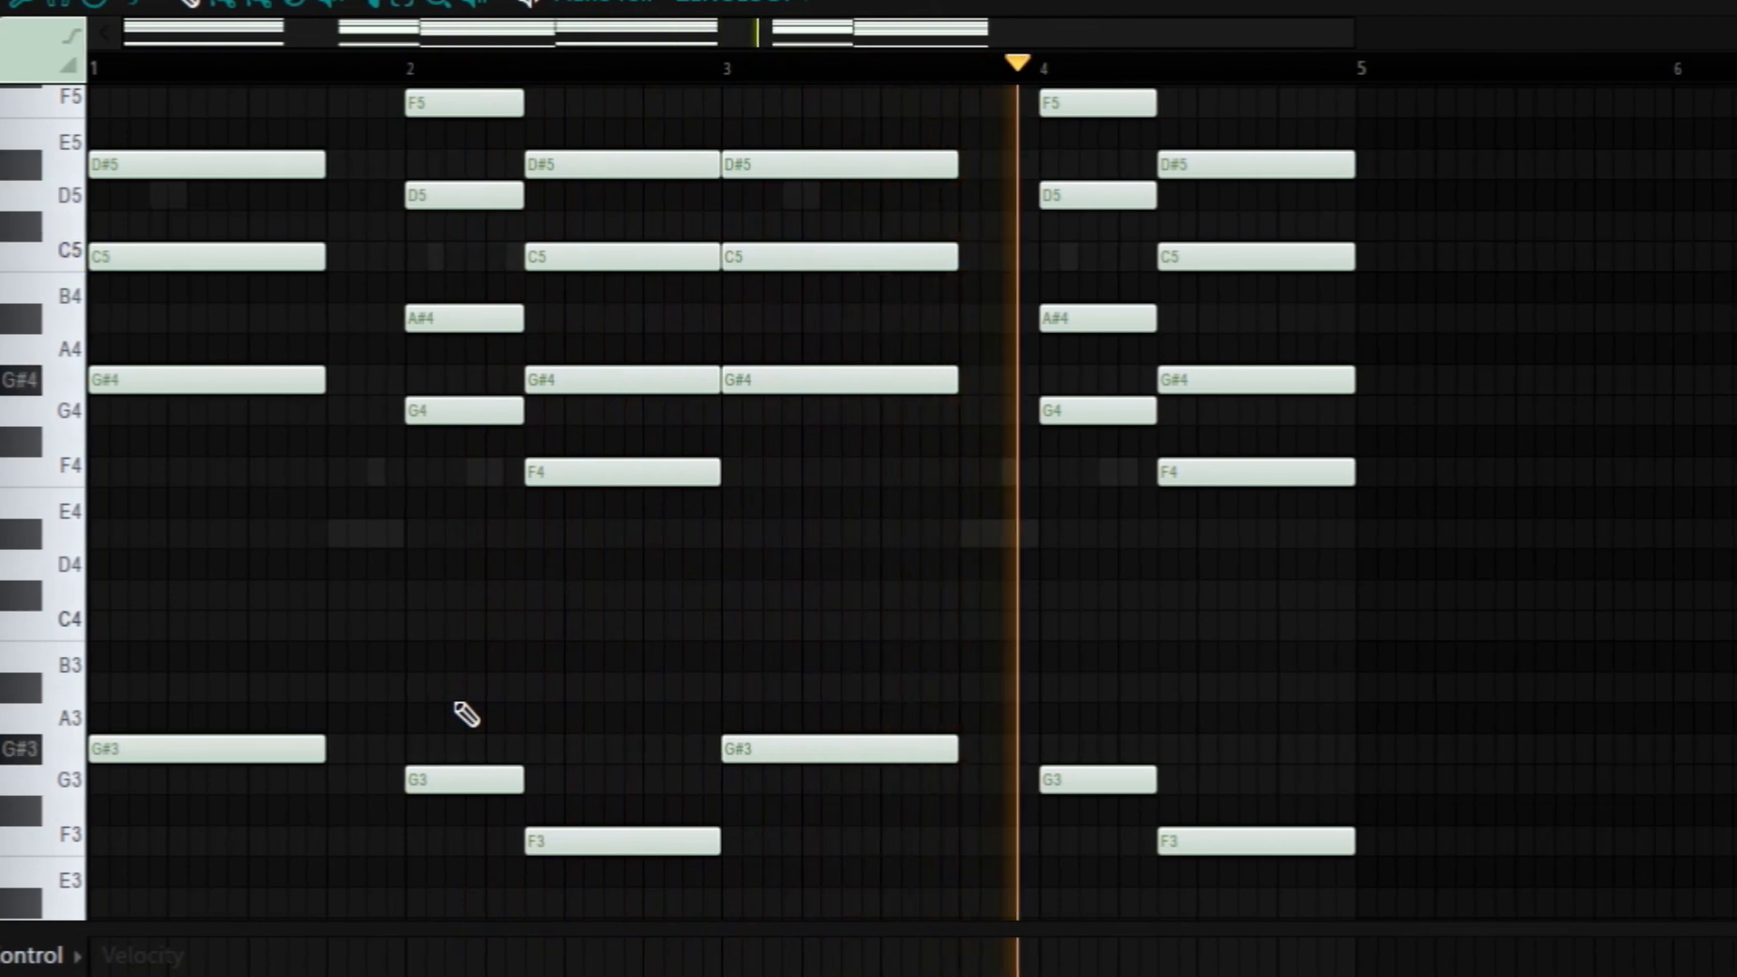
{"action": "key", "text": "space"}
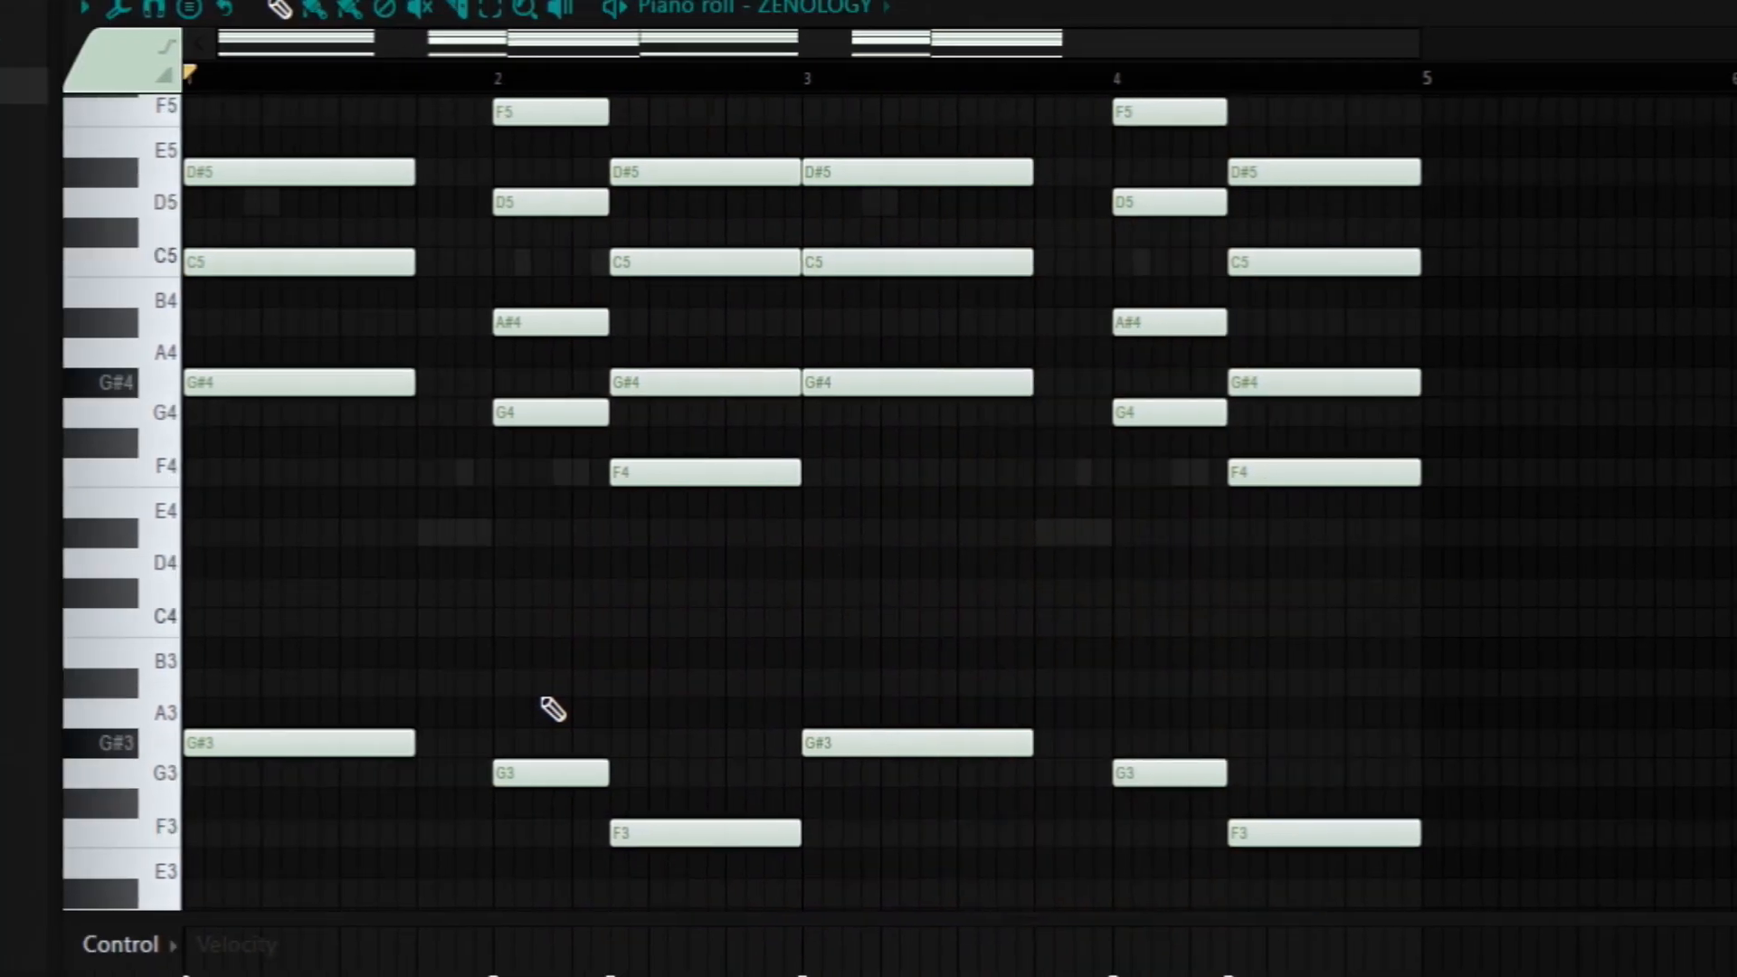
Randomize the chord notes' velocities with bipolar levels and strum their start times with the note ends preserved.
{"action": "key", "text": "alt+r"}
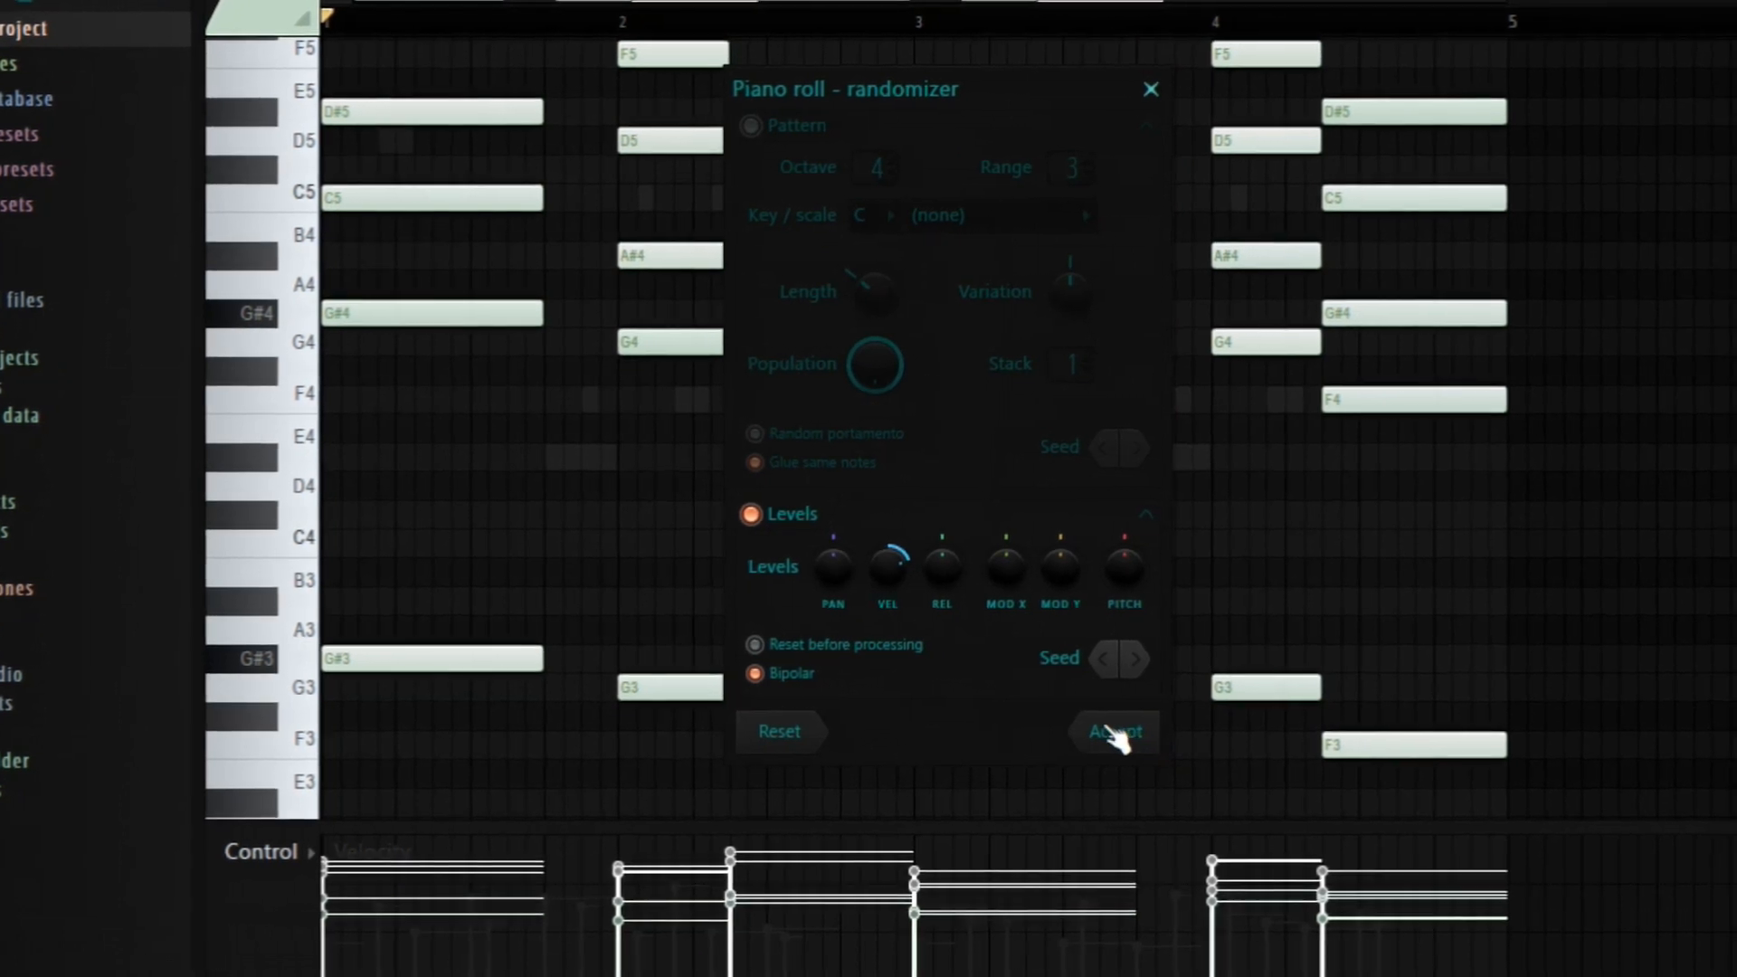
{"action": "left_click", "coordinate": [1116, 733]}
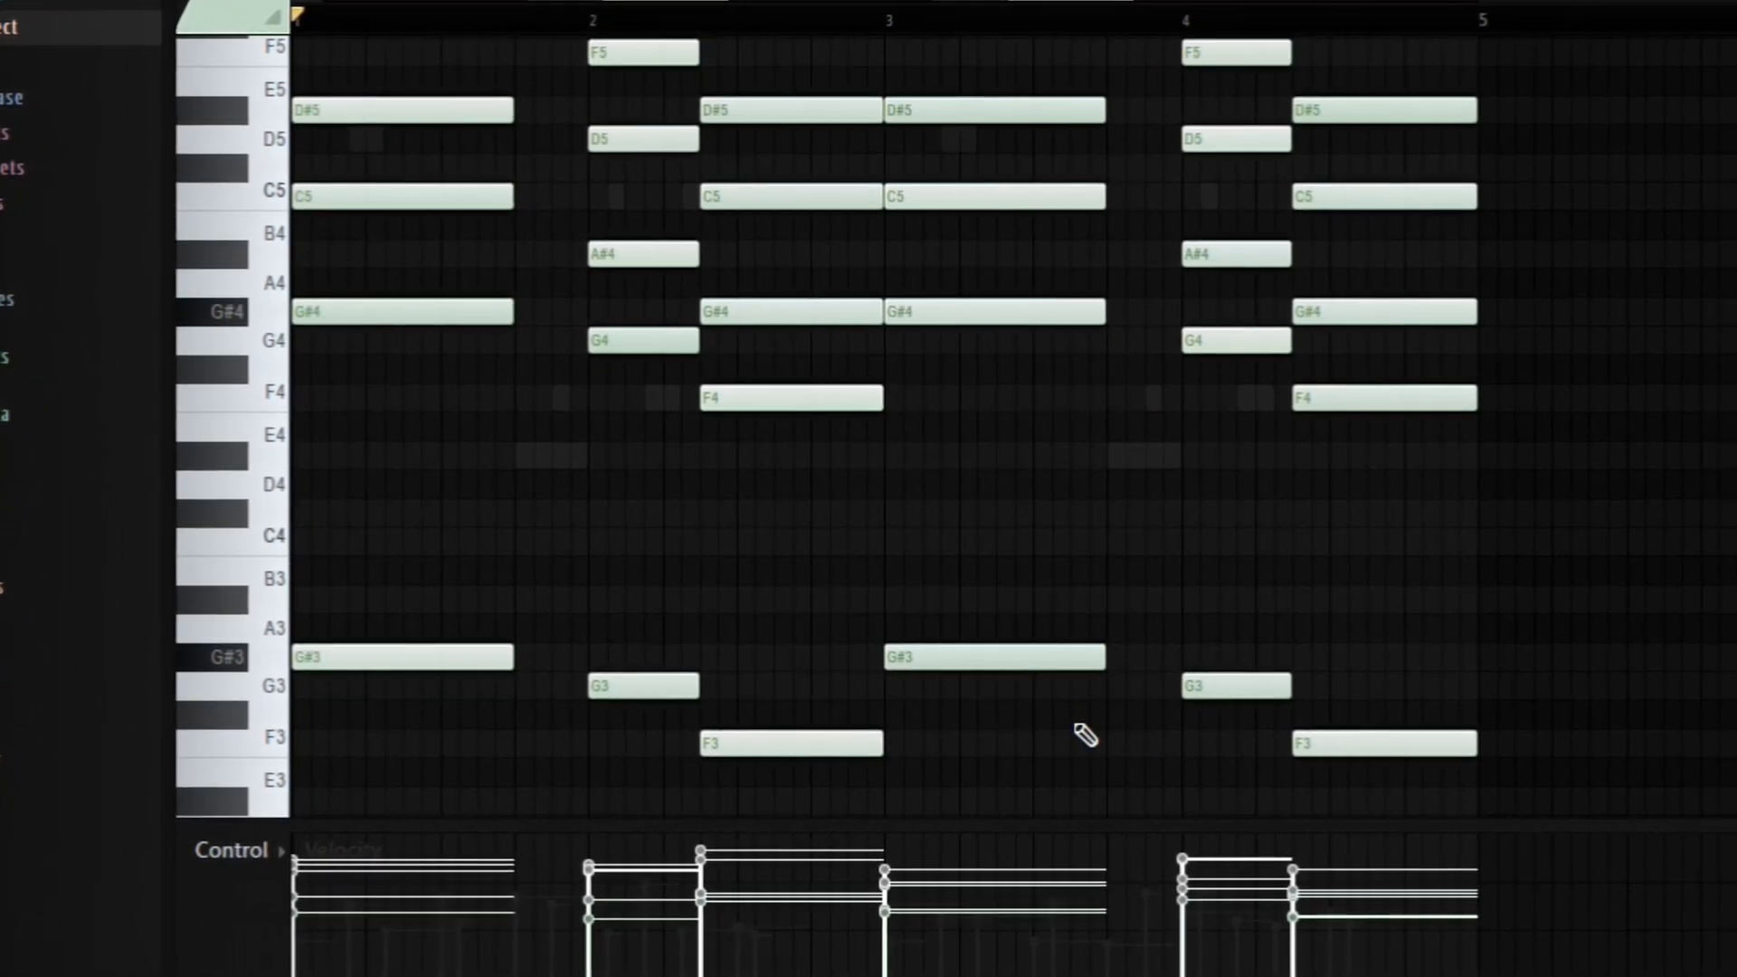
{"action": "key", "text": "alt+s"}
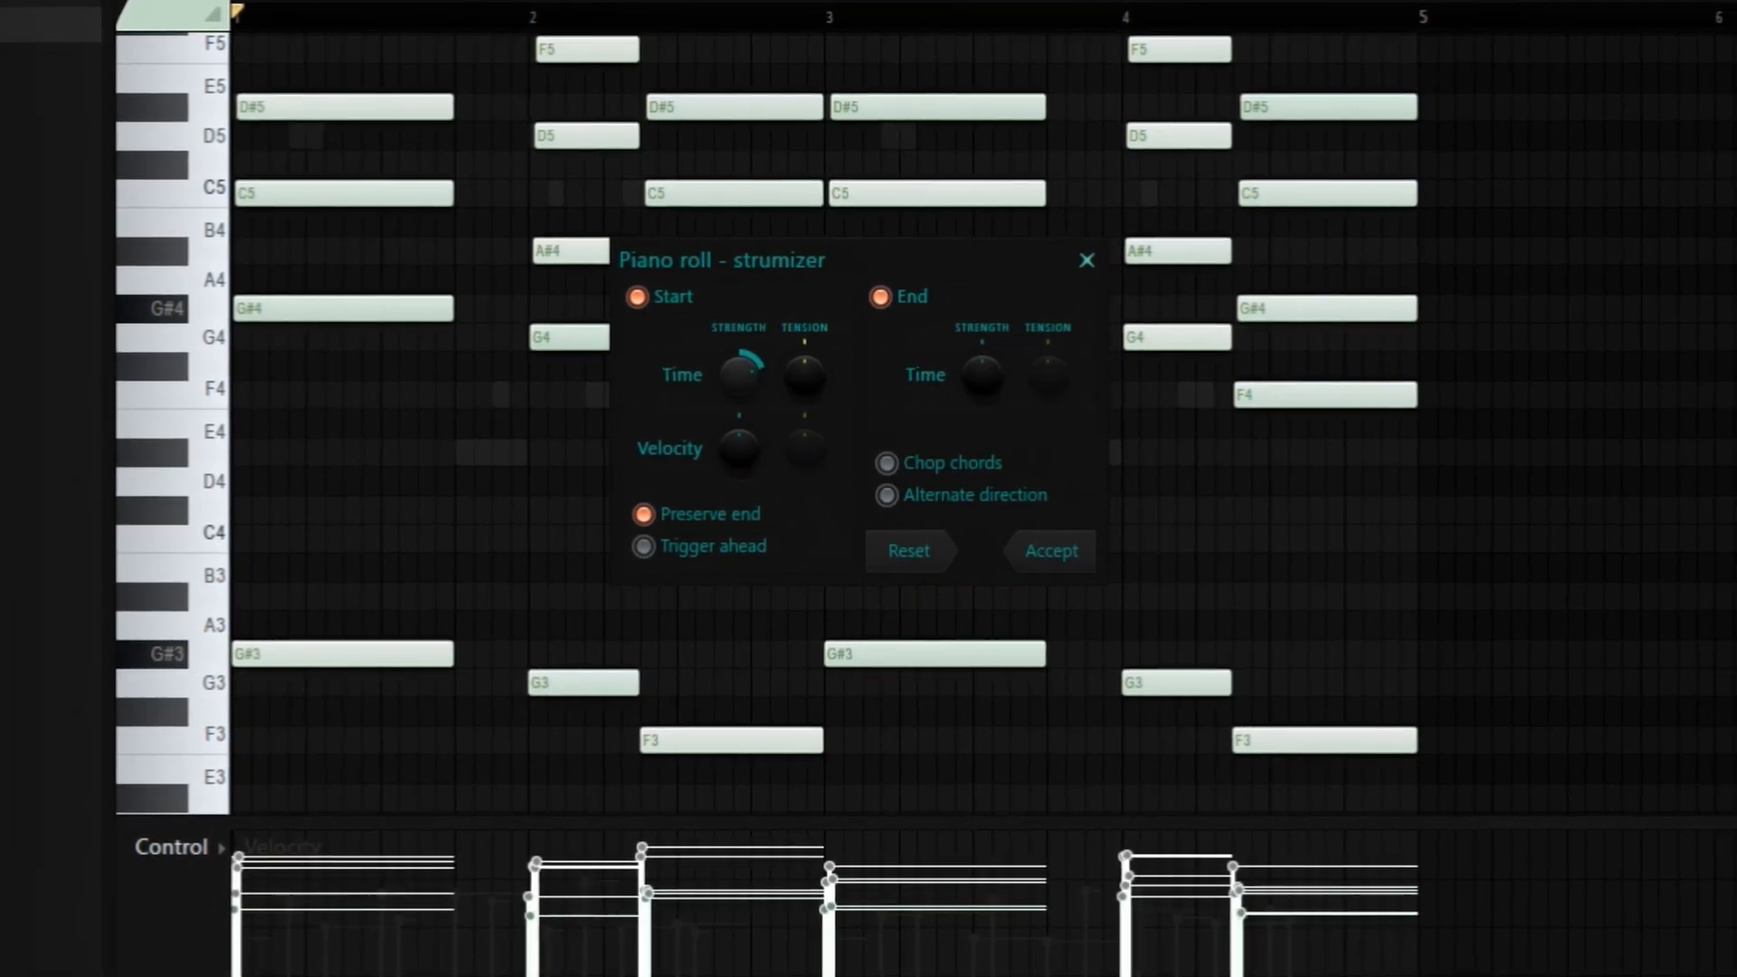
{"action": "left_click", "coordinate": [1040, 555]}
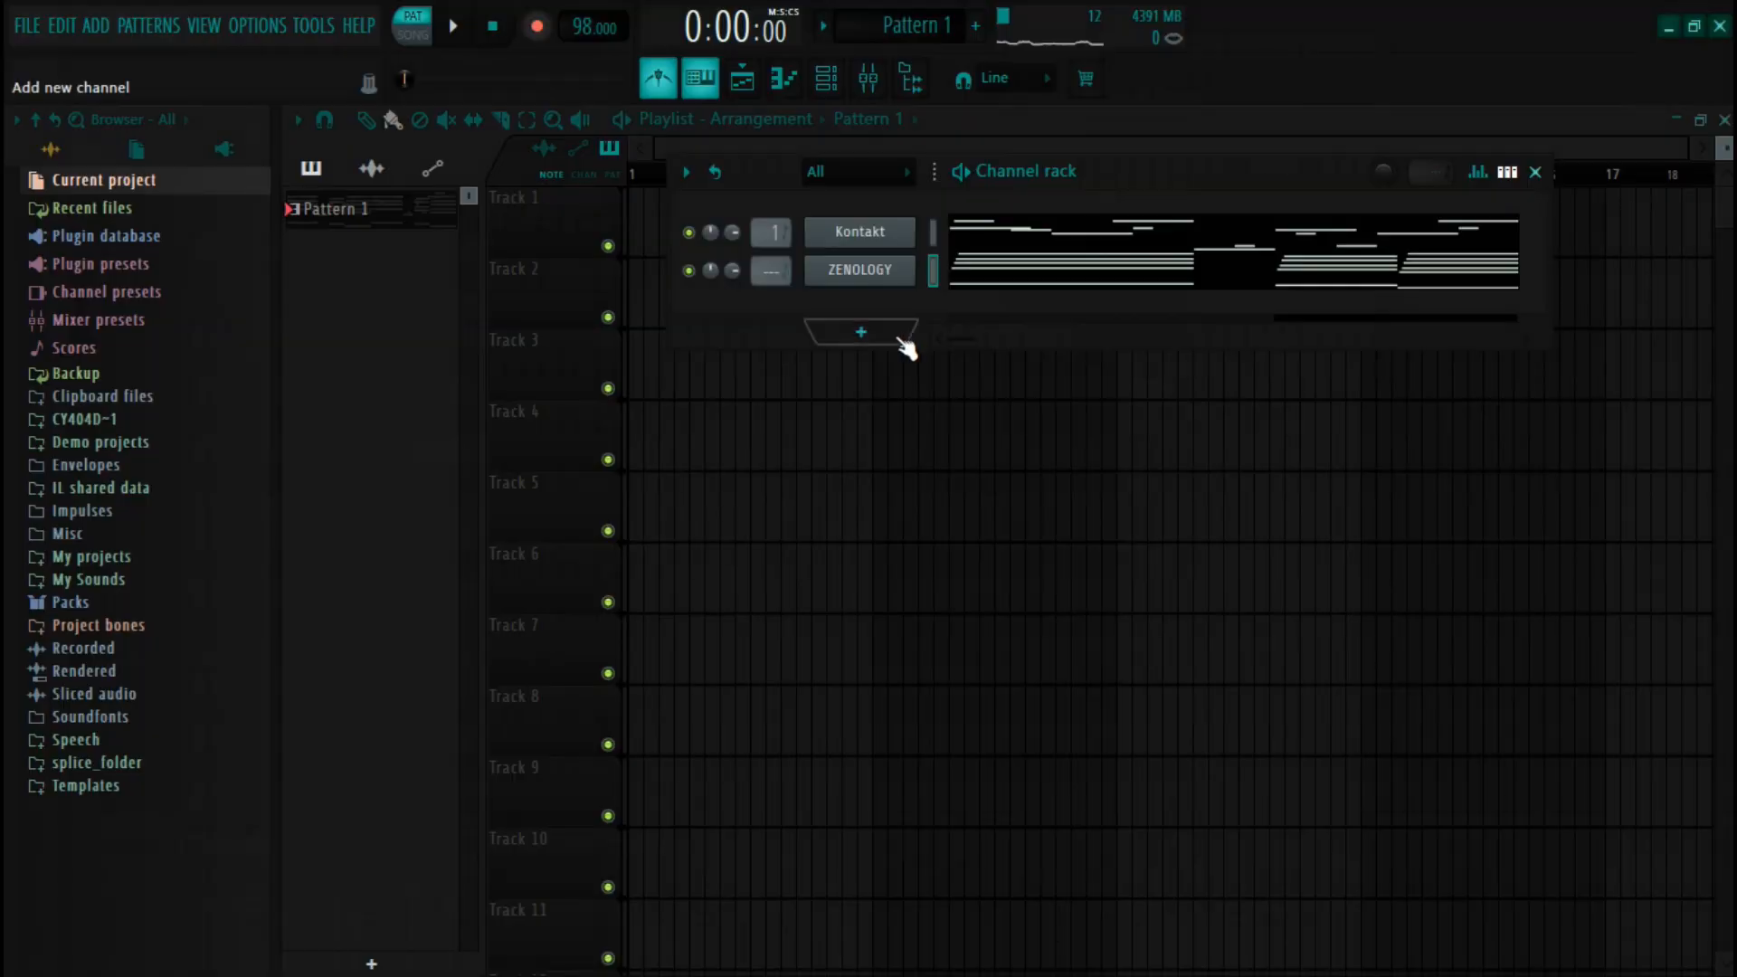
Add a Purity instrument channel to the pattern.
{"action": "left_click", "coordinate": [867, 336]}
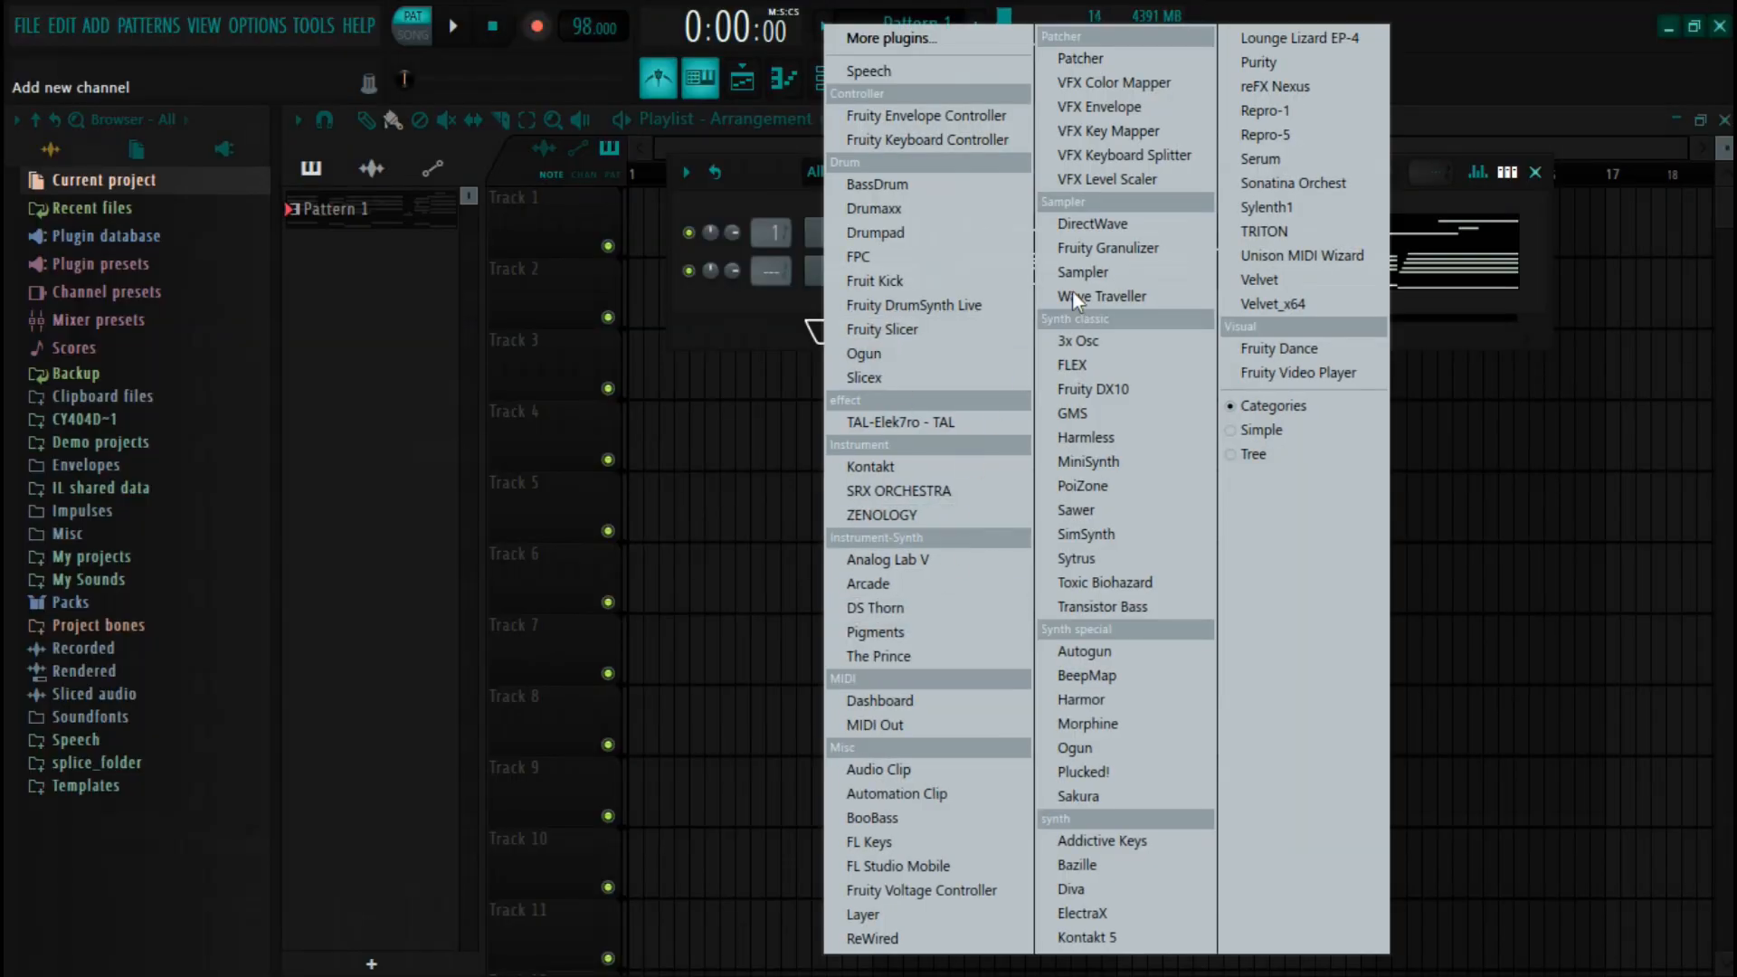
{"action": "left_click", "coordinate": [1273, 61]}
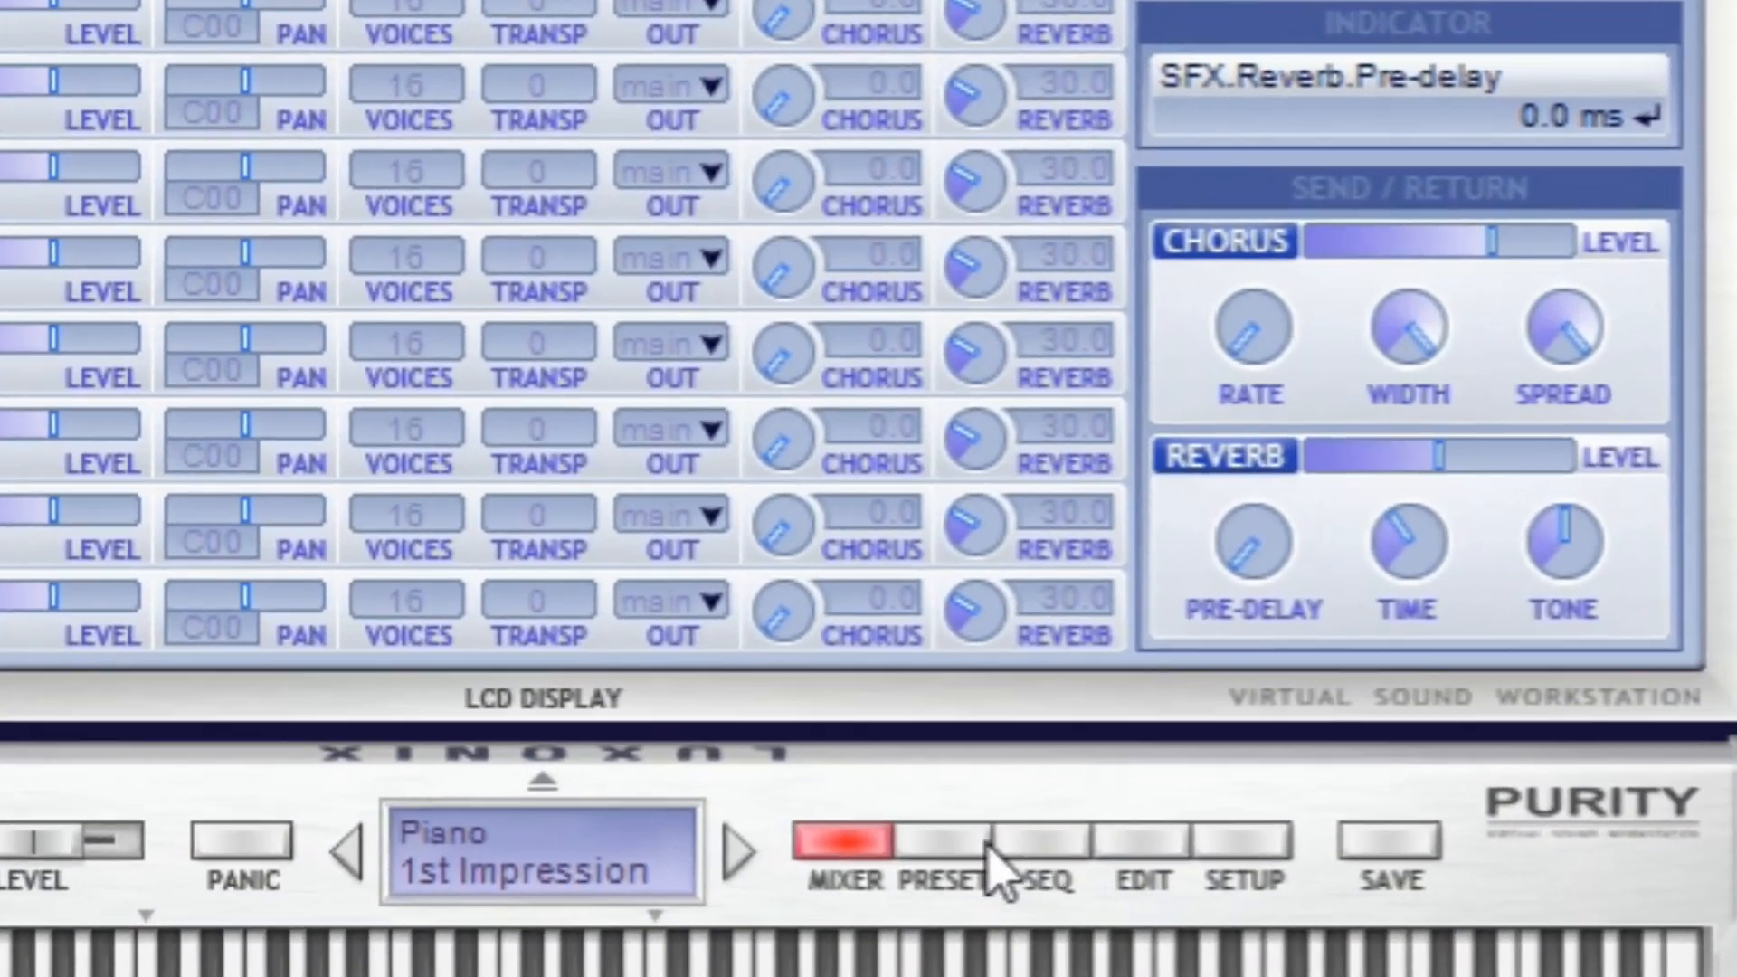
Load the EB.Rock Finger bass preset from Purity's User 1 category.
{"action": "left_click", "coordinate": [1033, 873]}
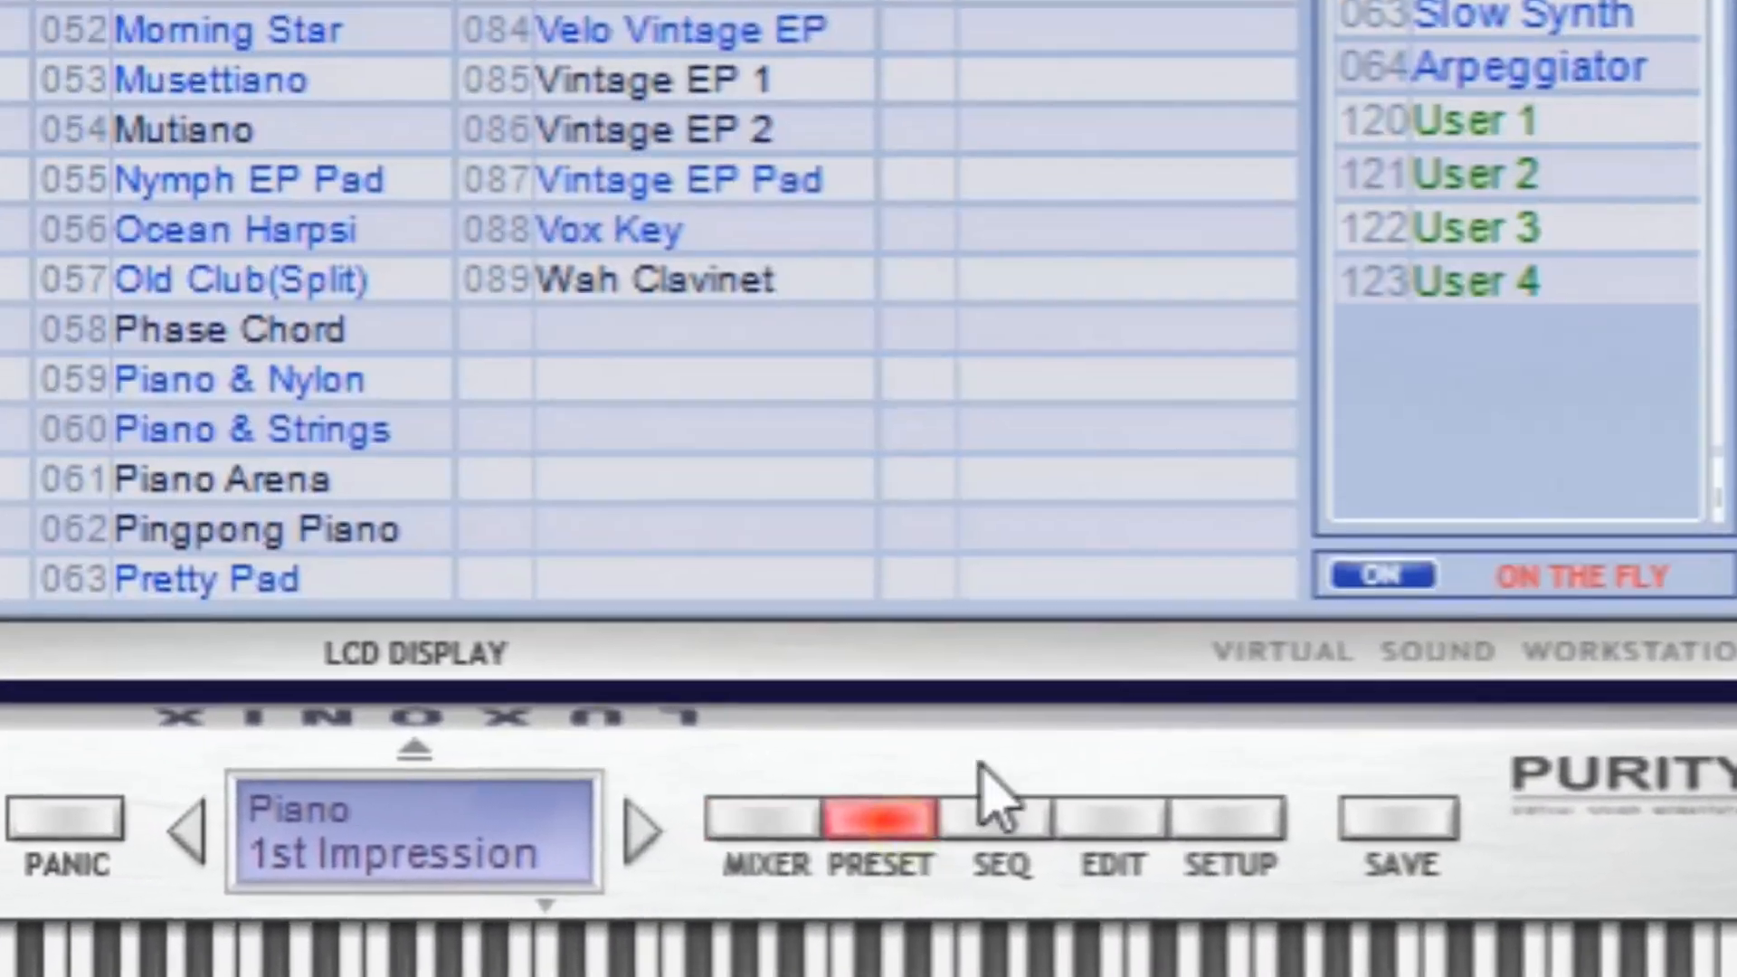
{"action": "left_click", "coordinate": [1212, 488]}
{"action": "left_click", "coordinate": [1212, 529]}
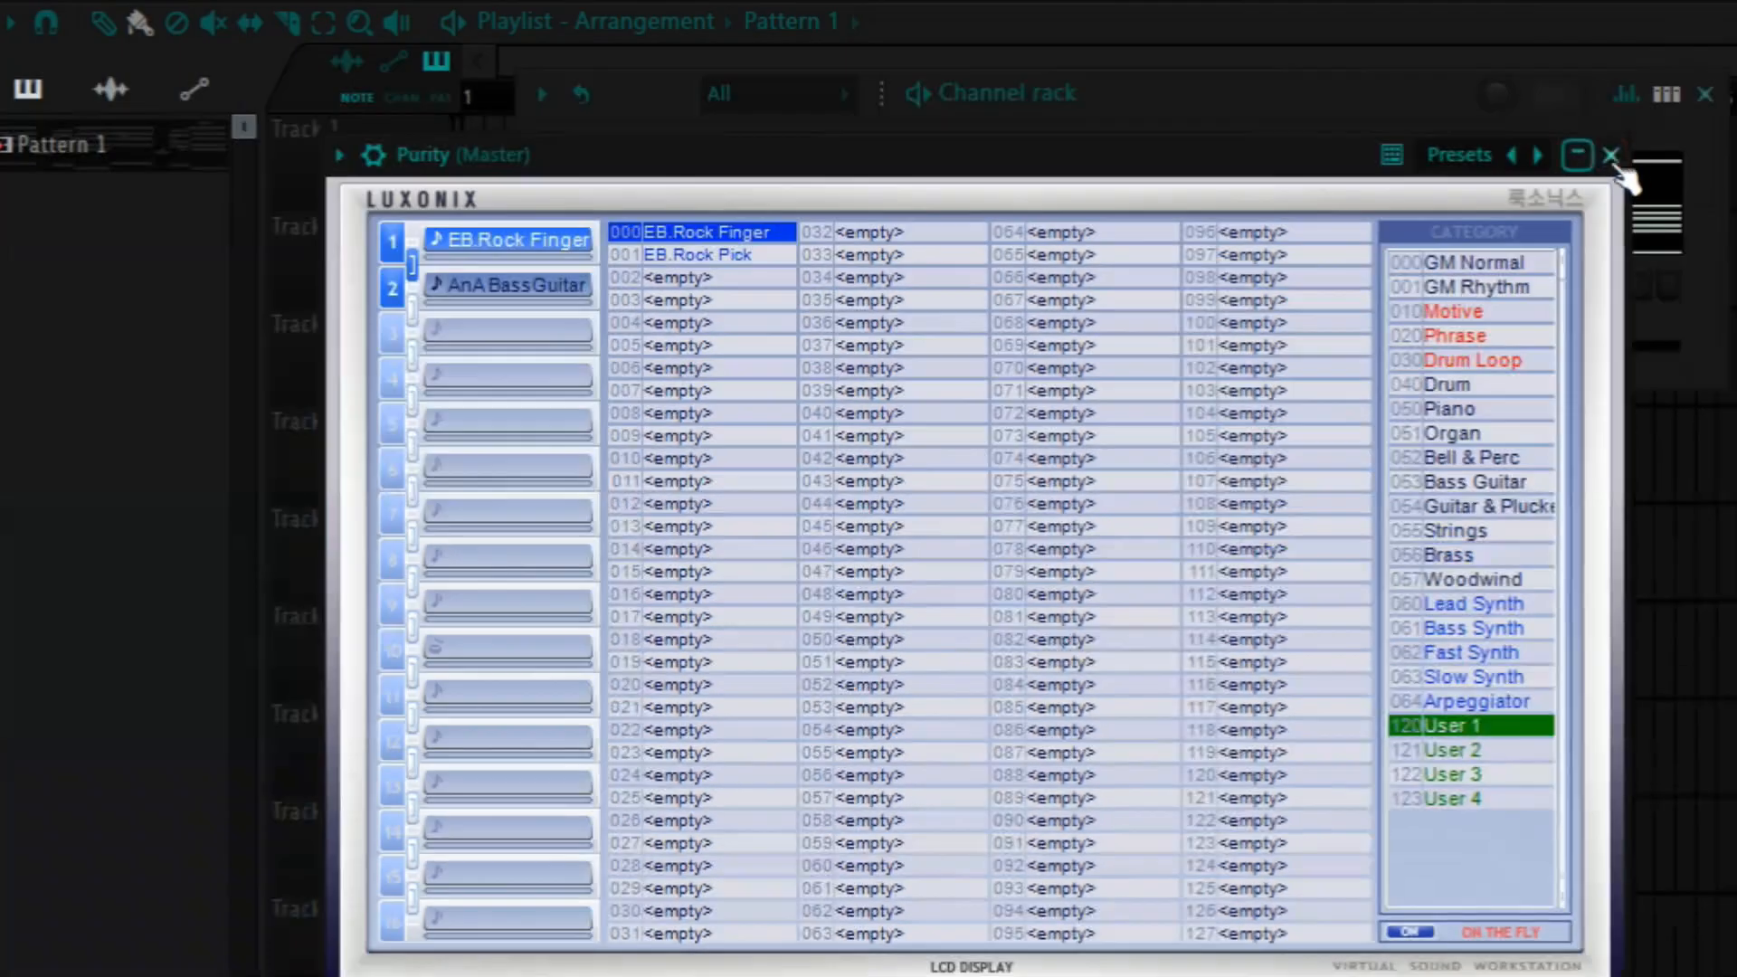
{"action": "left_click", "coordinate": [1612, 160]}
Write a two-bar Purity bass line, raise it one octave to G#4, G4 and F4, and duplicate it into bars 3 and 4.
{"action": "right_click", "coordinate": [780, 289]}
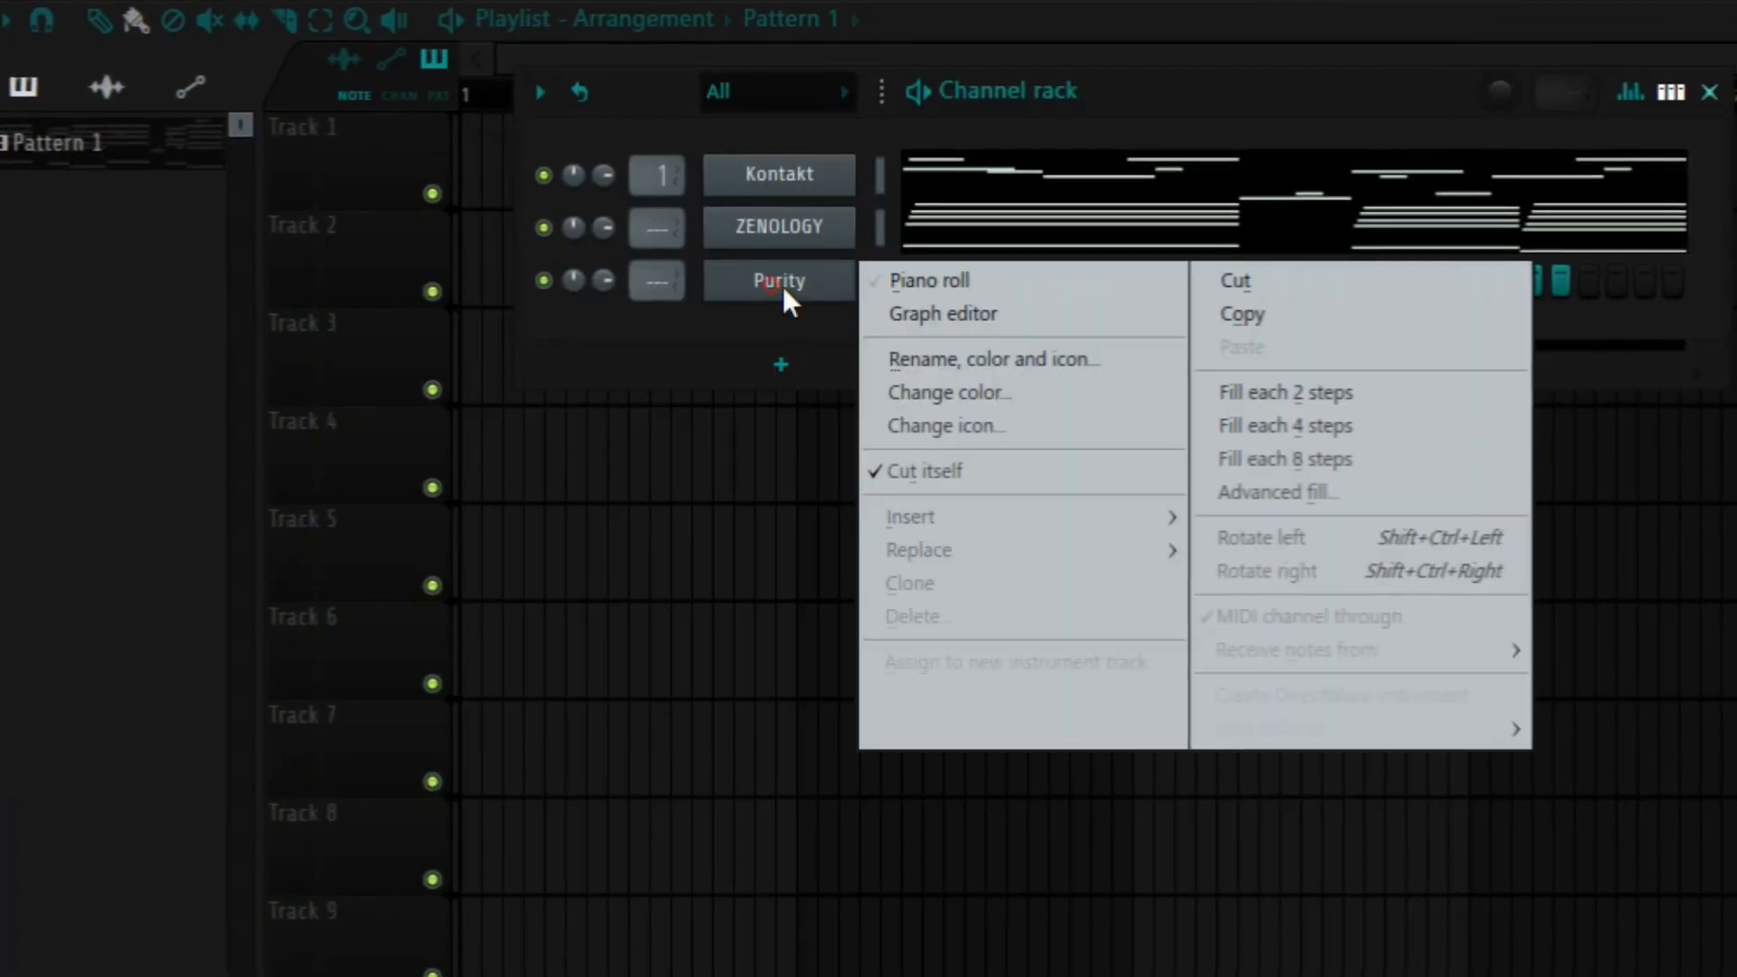
{"action": "left_click", "coordinate": [925, 277]}
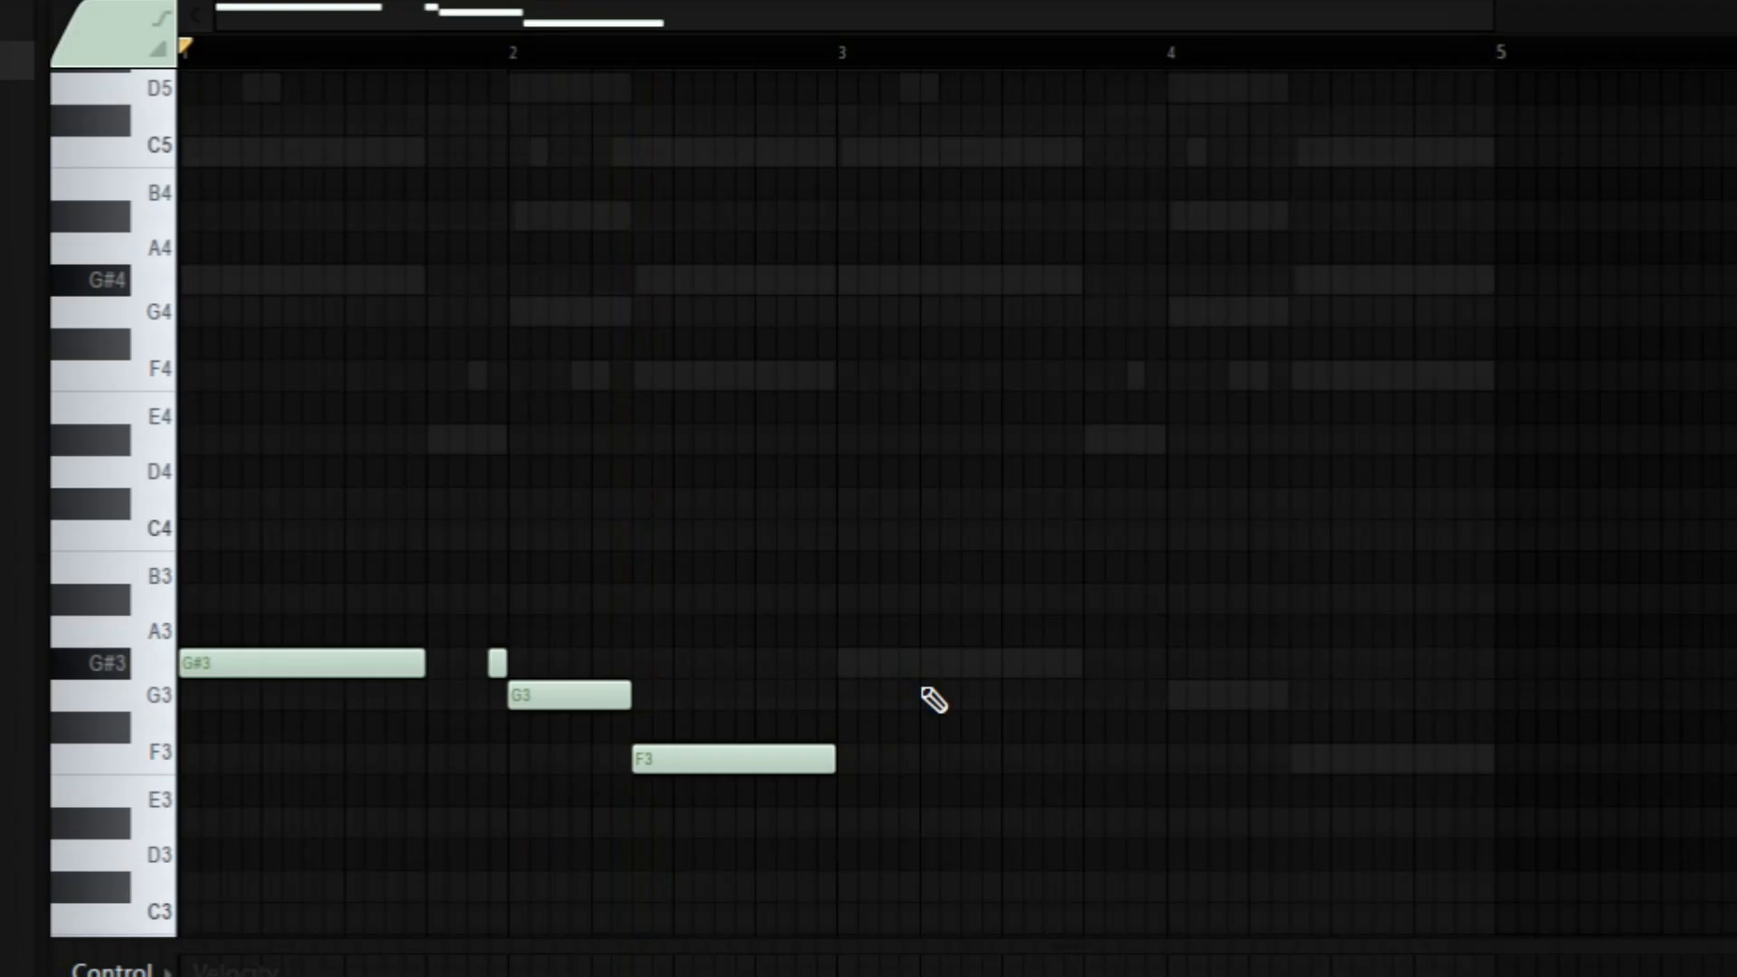
{"action": "key", "text": "ctrl+Up"}
{"action": "scroll", "coordinate": [882, 715], "scroll_direction": "up", "scroll_amount": 3}
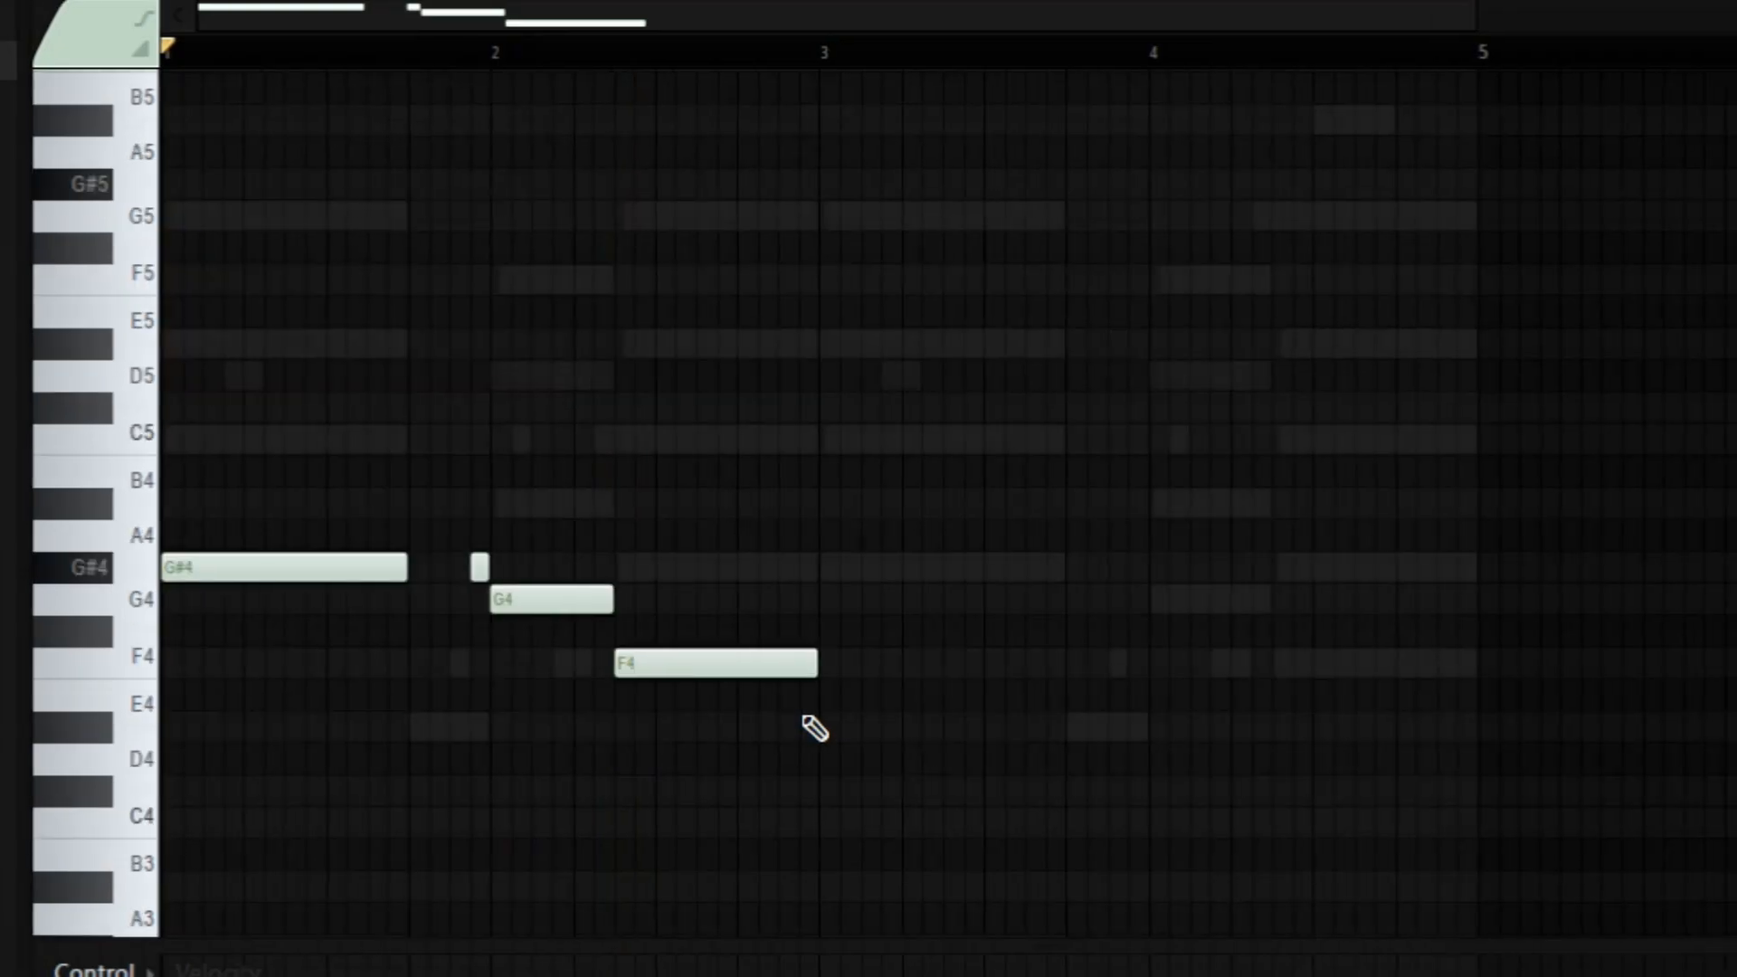
{"action": "key", "text": "ctrl+b"}
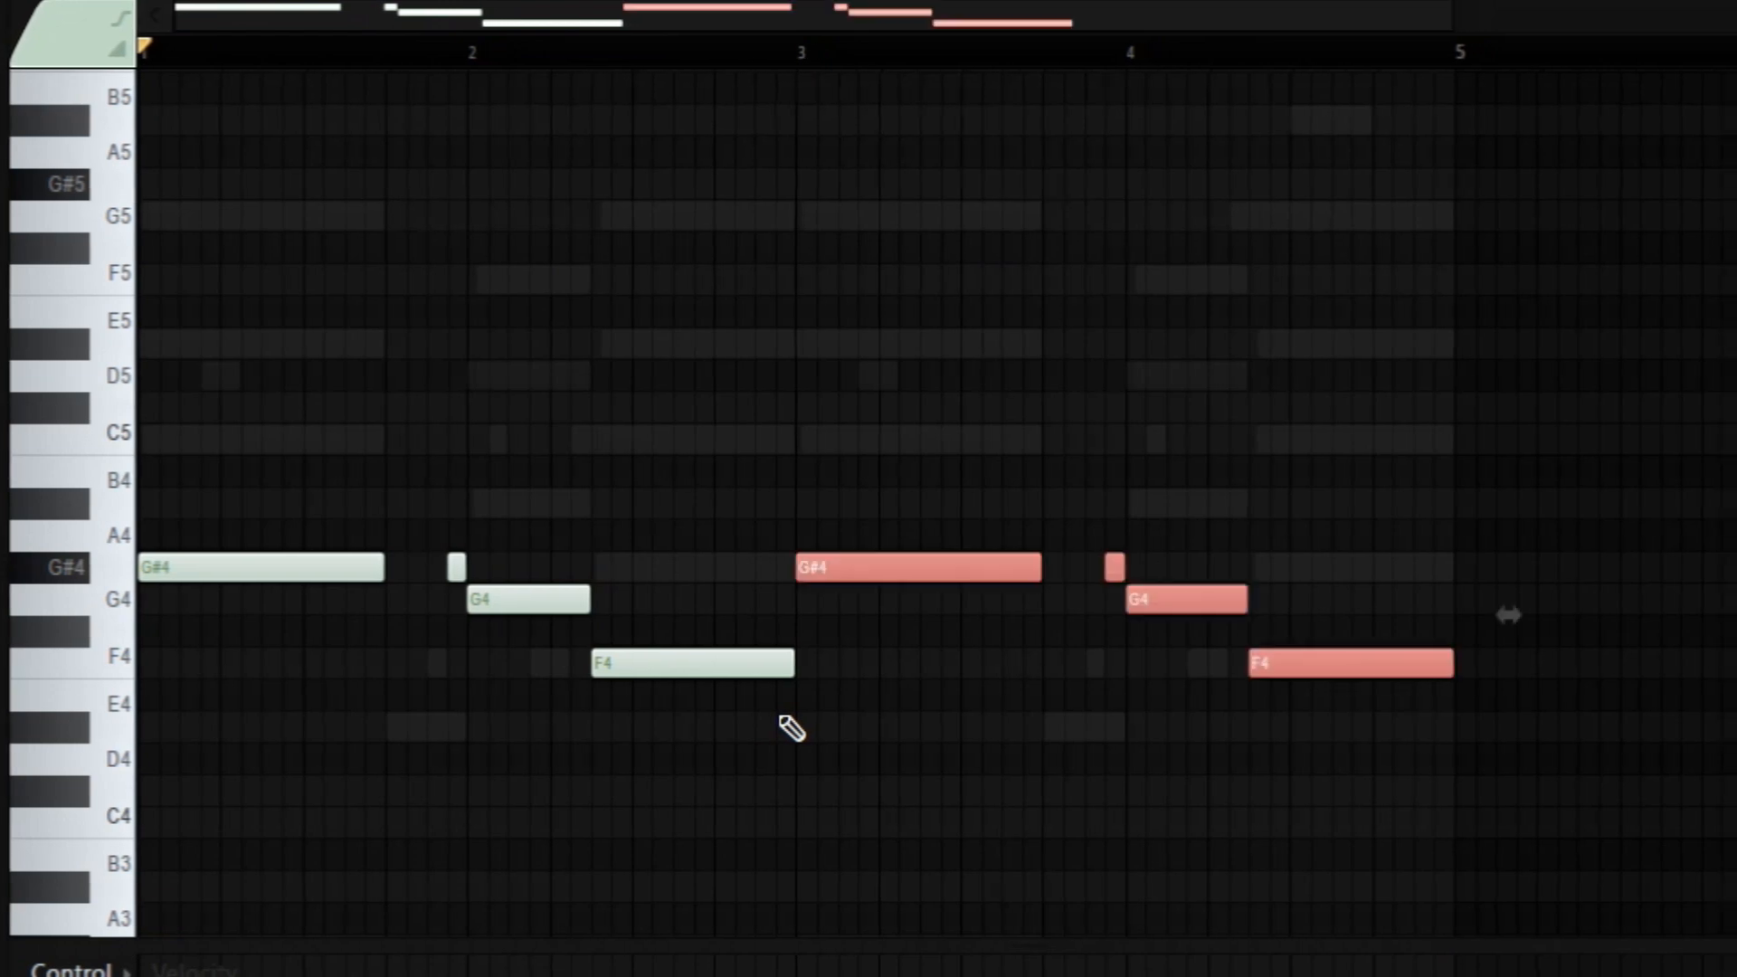
{"action": "left_click", "coordinate": [959, 811], "text": "ctrl"}
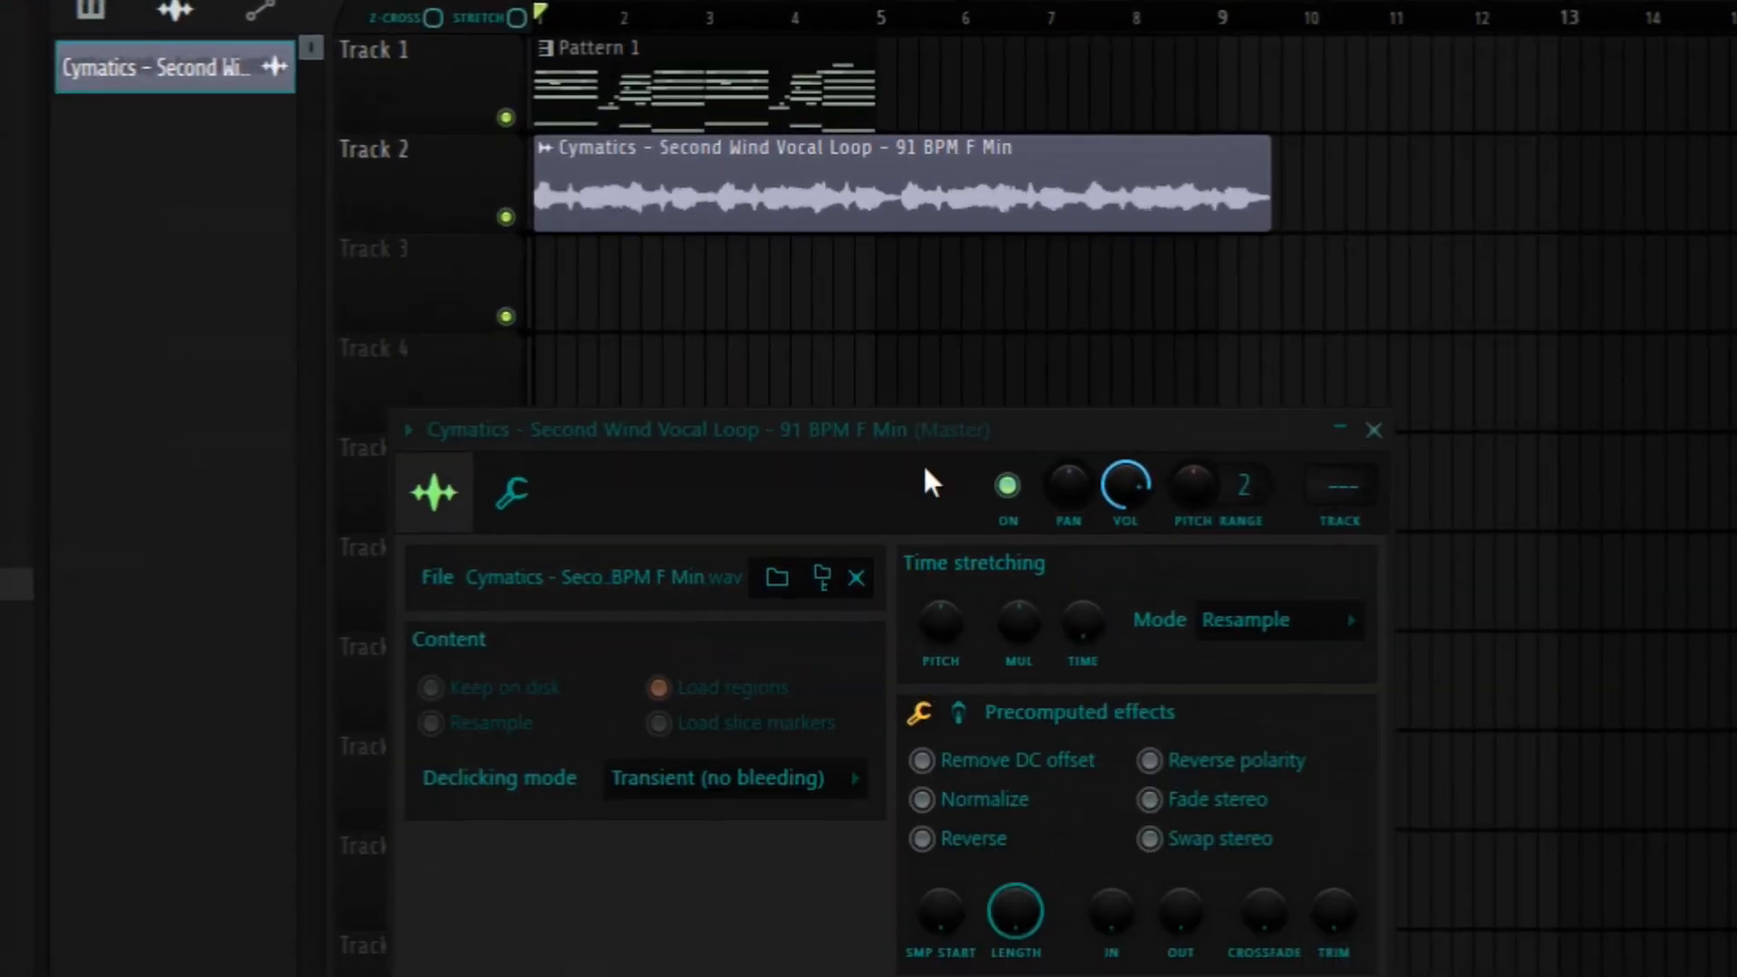
Fit the Cymatics Second Wind vocal loop to eight bars in Stretch mode and raise its time-stretching pitch.
{"action": "left_click_drag", "start_coordinate": [927, 433], "coordinate": [938, 376]}
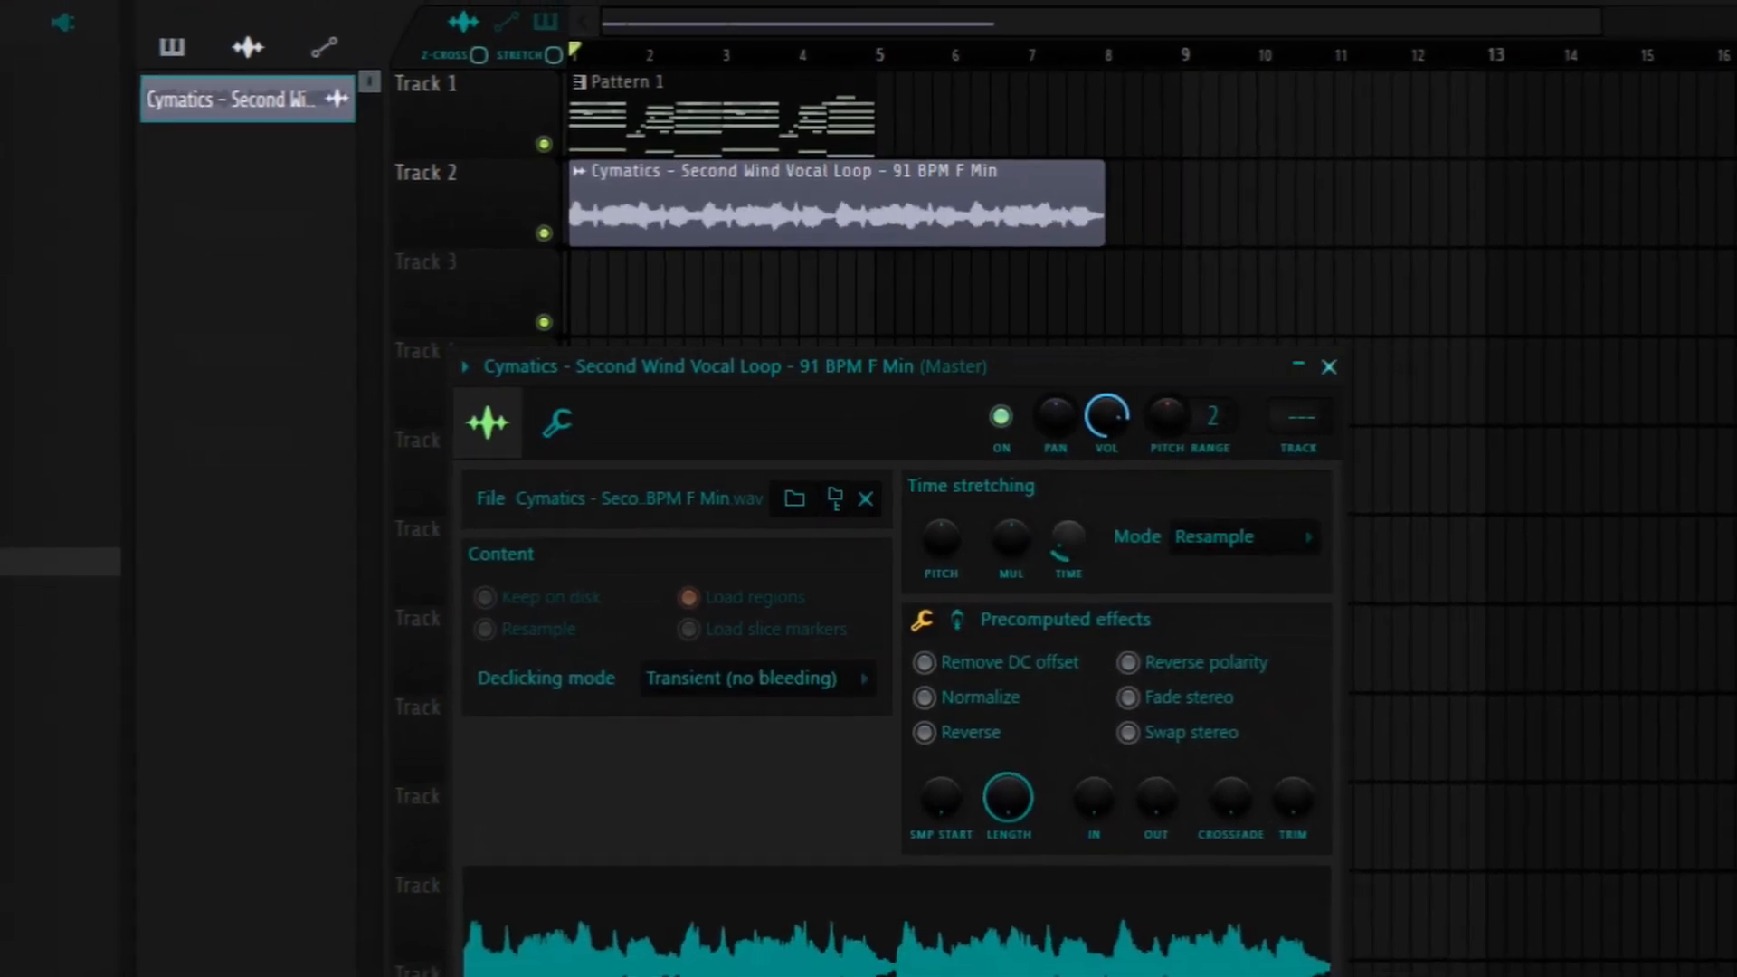
{"action": "left_click", "coordinate": [1205, 532]}
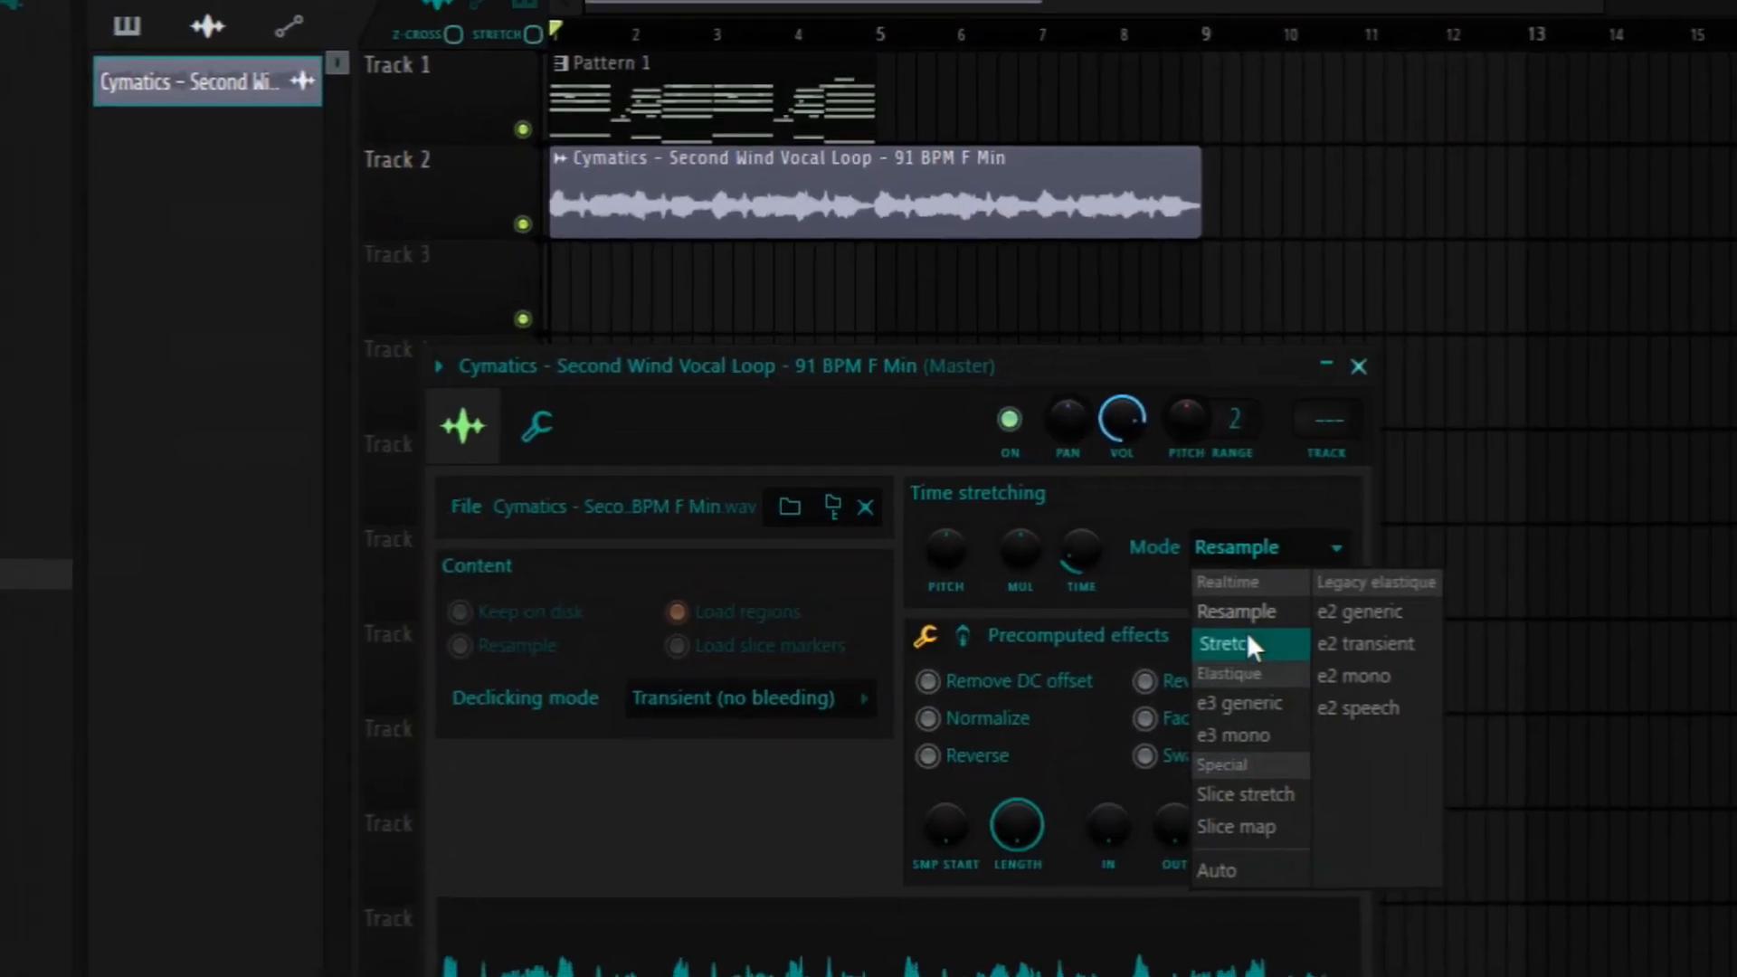
{"action": "left_click", "coordinate": [1181, 619]}
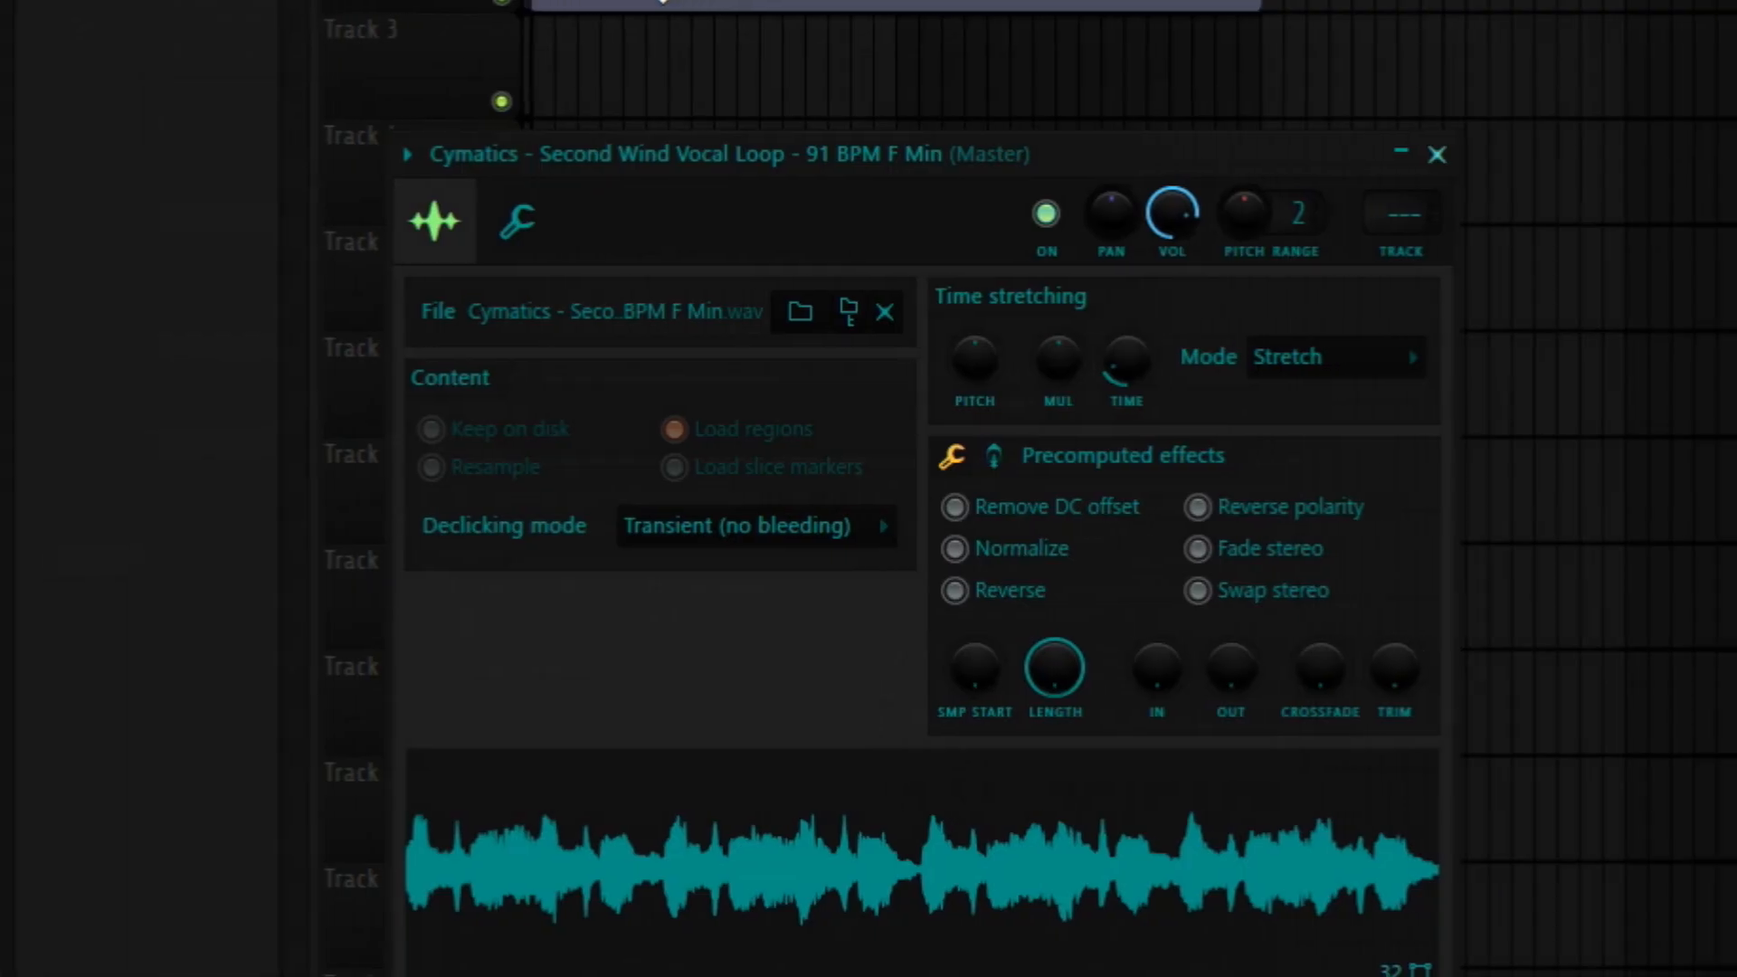
{"action": "left_click_drag", "start_coordinate": [921, 360], "coordinate": [921, 351]}
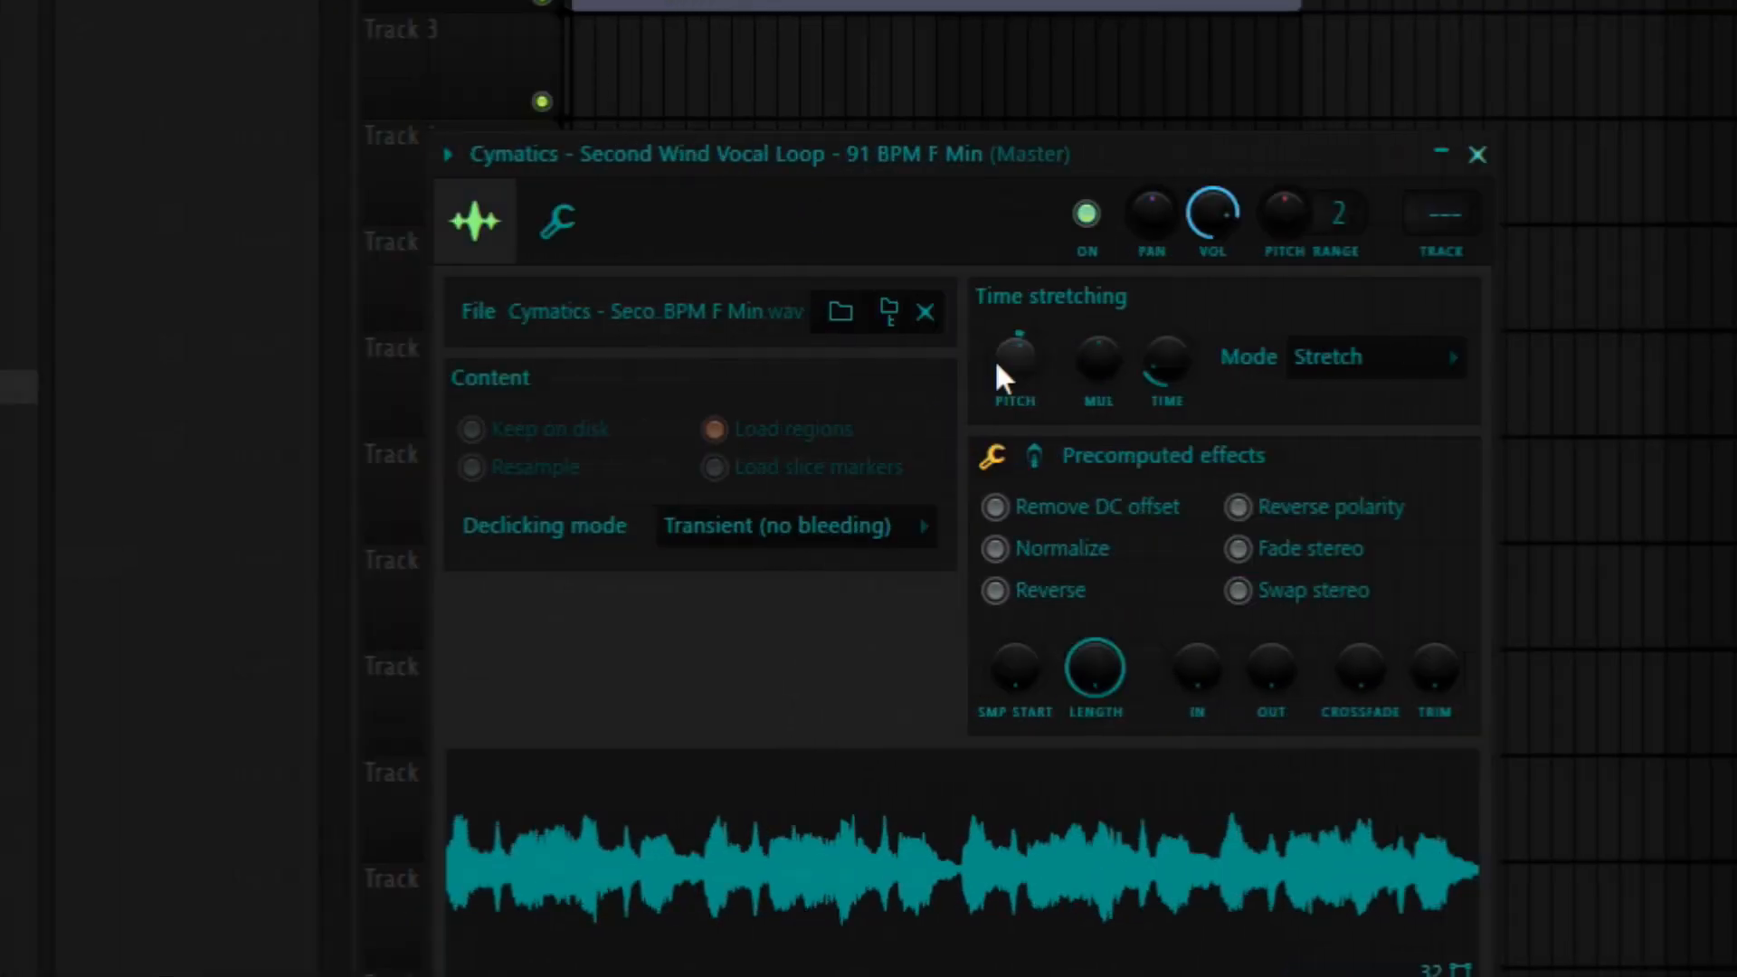
{"action": "left_click_drag", "start_coordinate": [897, 360], "coordinate": [897, 336]}
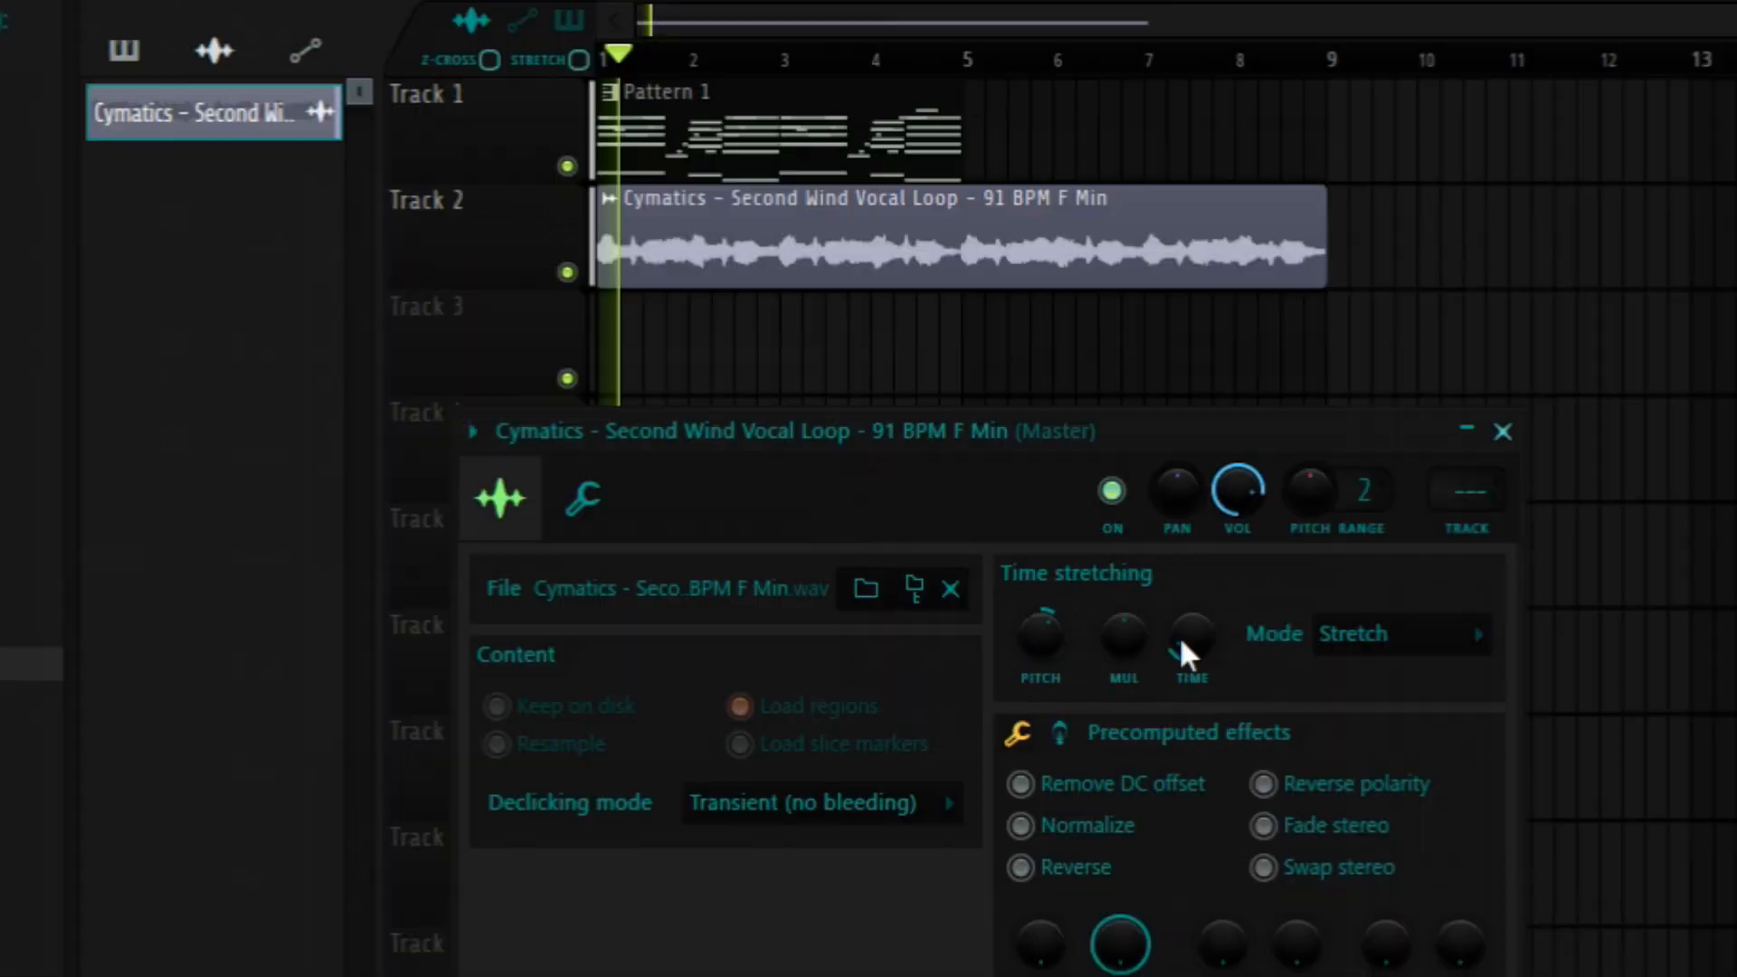
Duplicate the Pattern 1 clip over bars 5 to 8 and lower the vocal loop's channel volume.
{"action": "right_click", "coordinate": [914, 143], "text": "alt"}
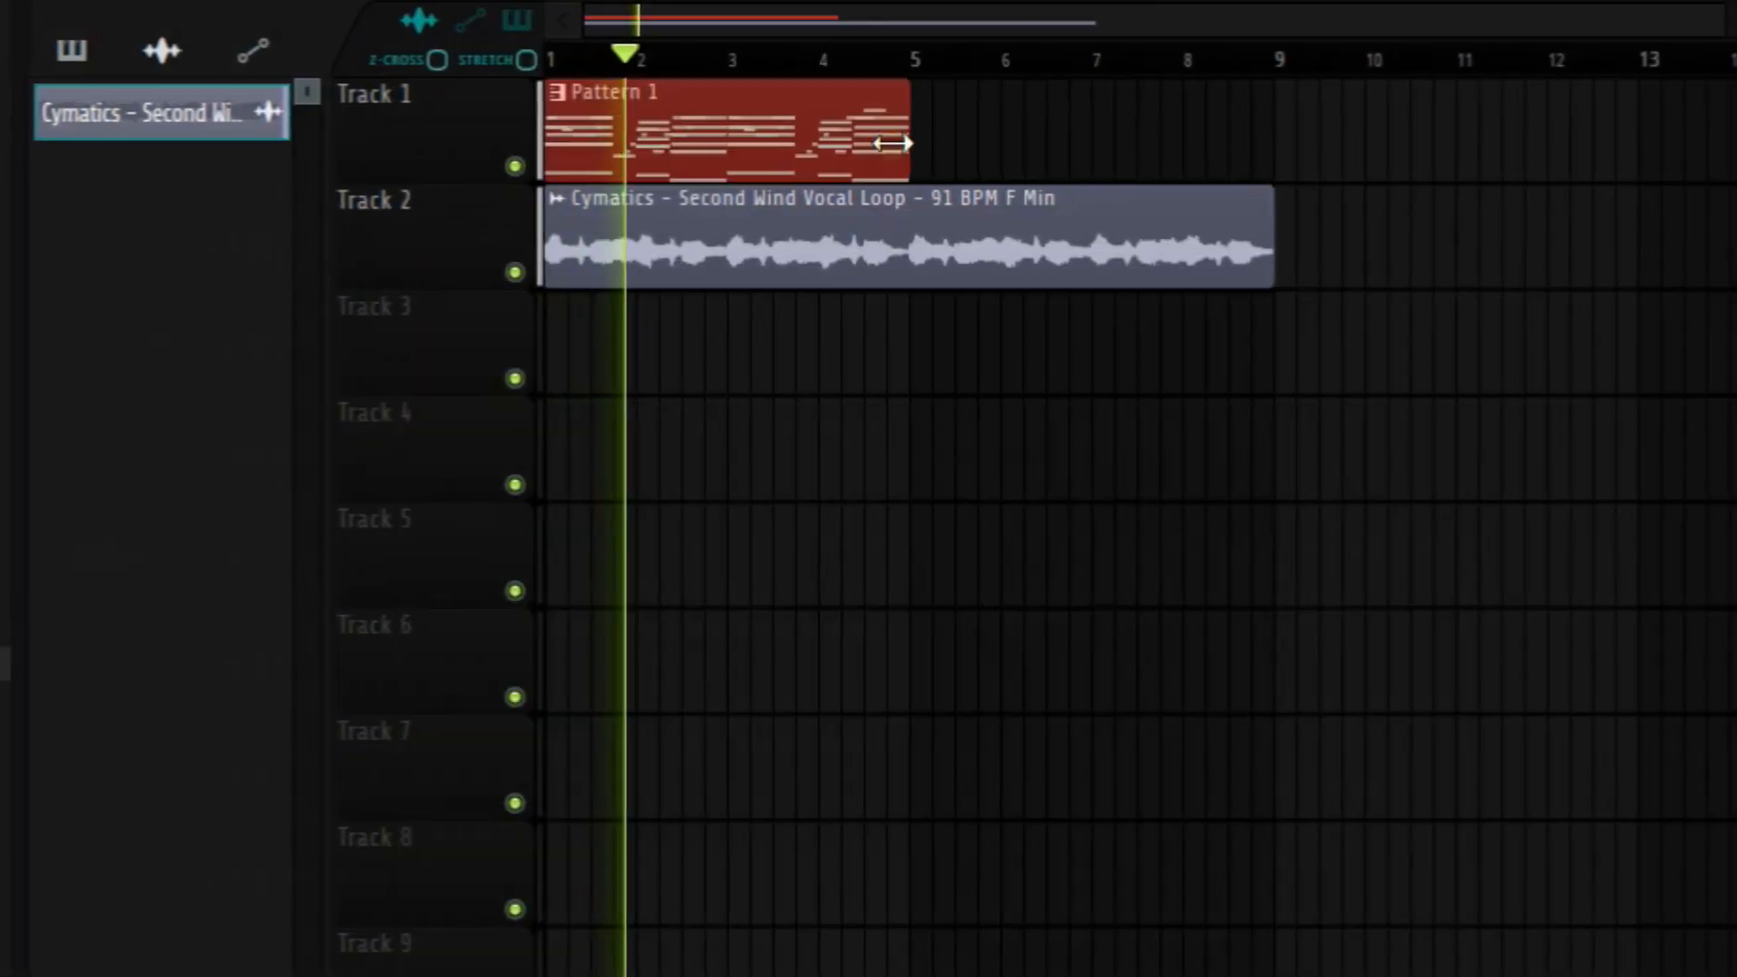
{"action": "key", "text": "ctrl+b"}
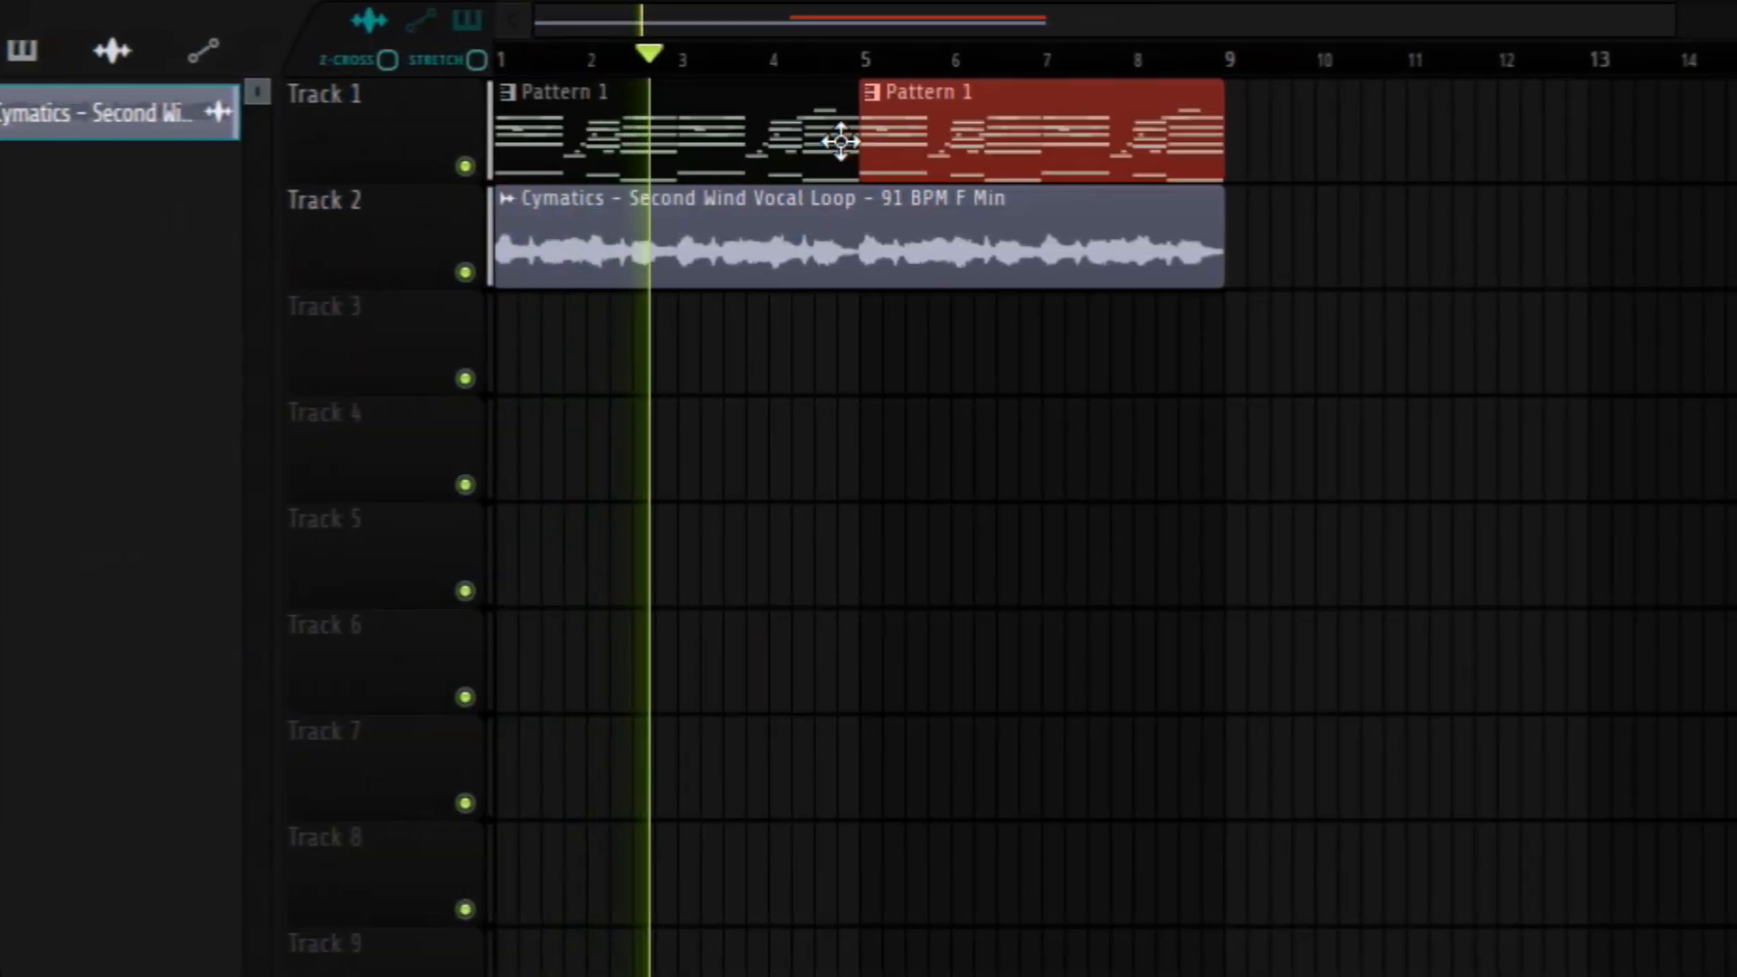
{"action": "double_click", "coordinate": [874, 254]}
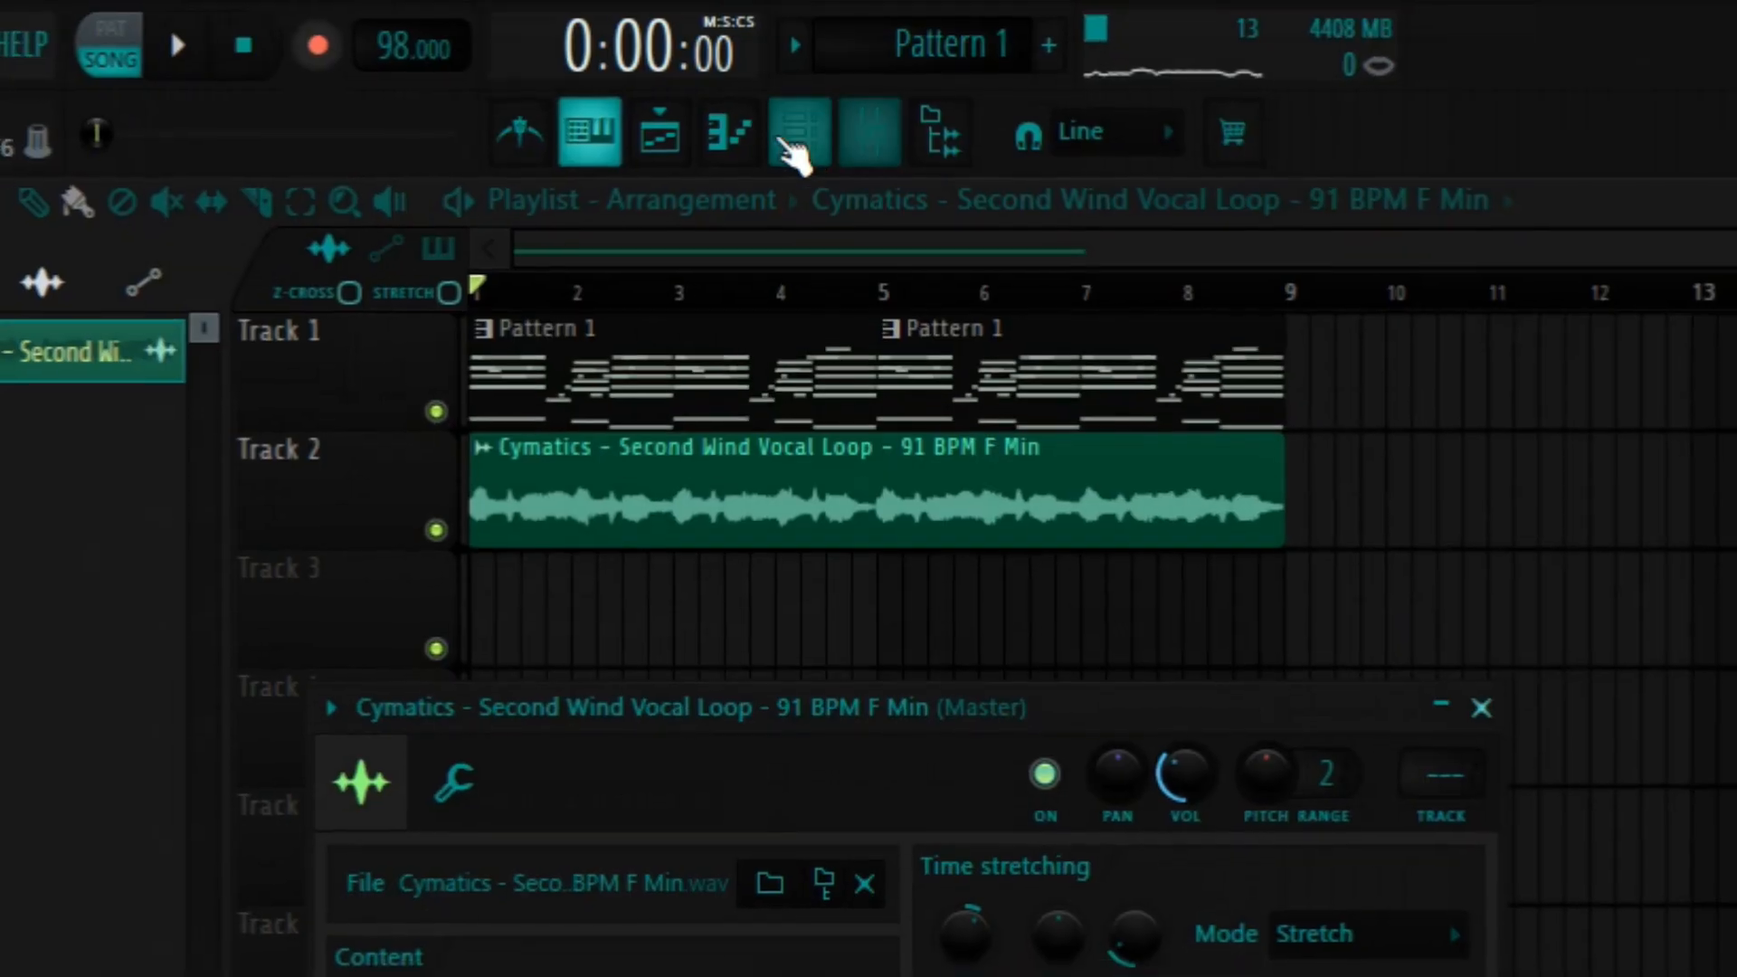
Route the Kontakt, ZENOLOGY, Purity and vocal loop channels to mixer tracks 1 to 4.
{"action": "left_click", "coordinate": [803, 136]}
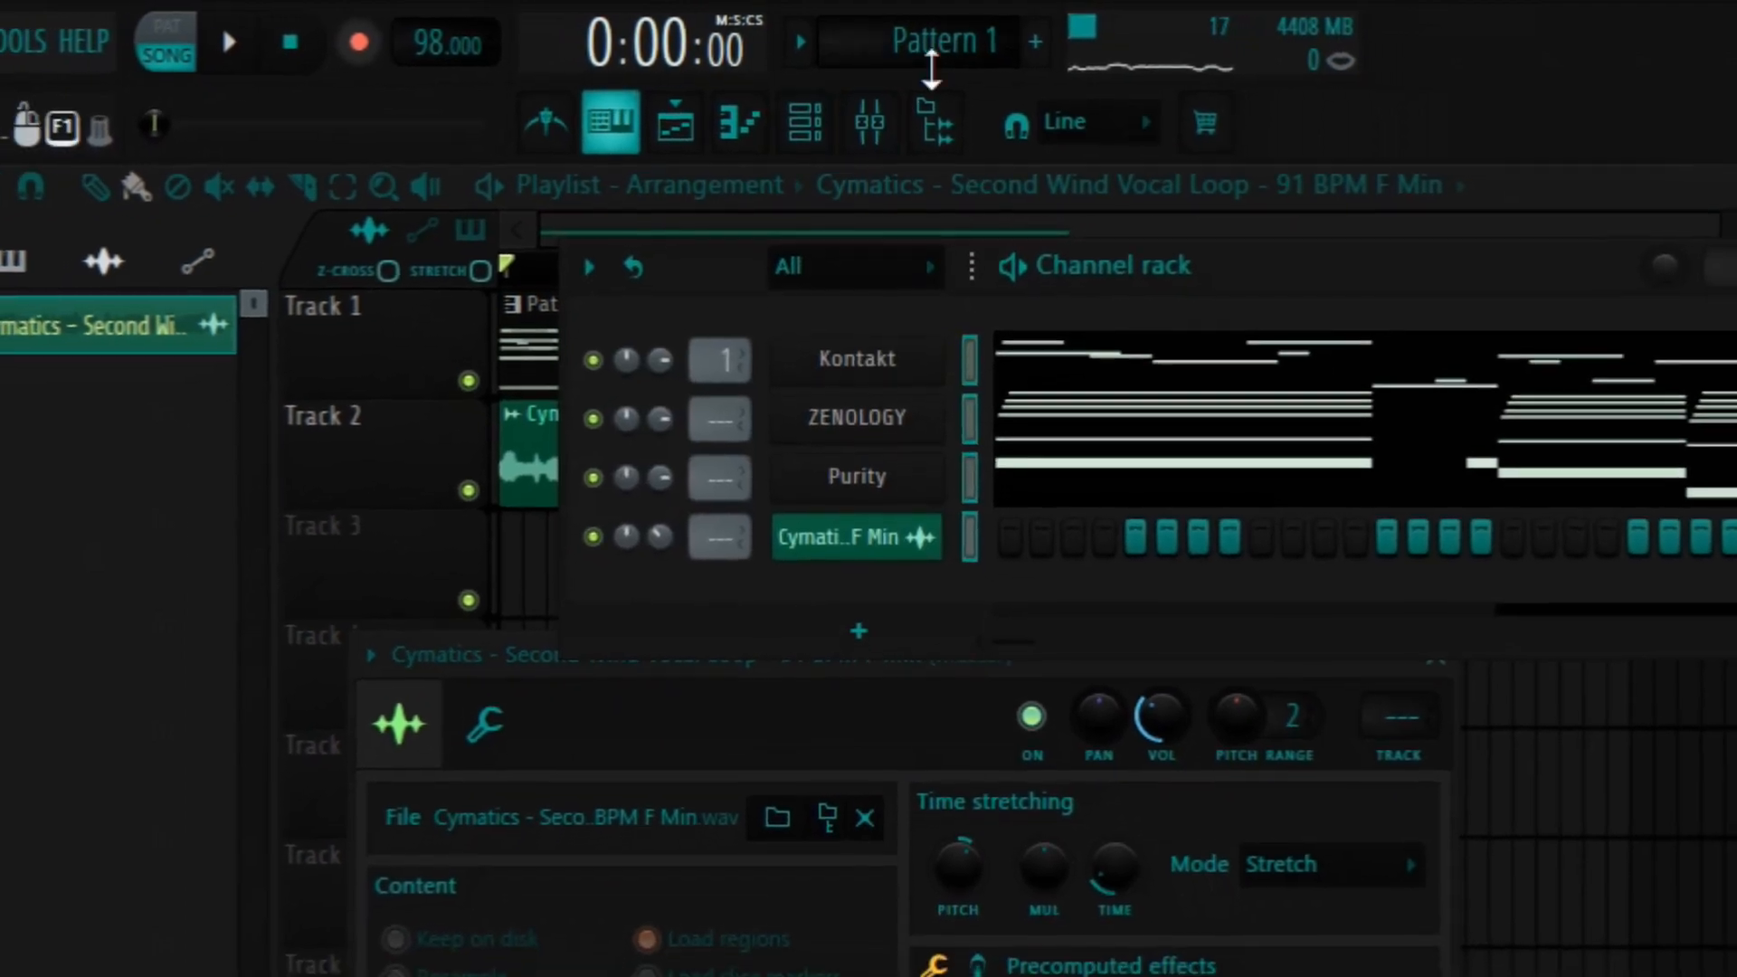
{"action": "left_click", "coordinate": [859, 147]}
{"action": "left_click", "coordinate": [195, 449]}
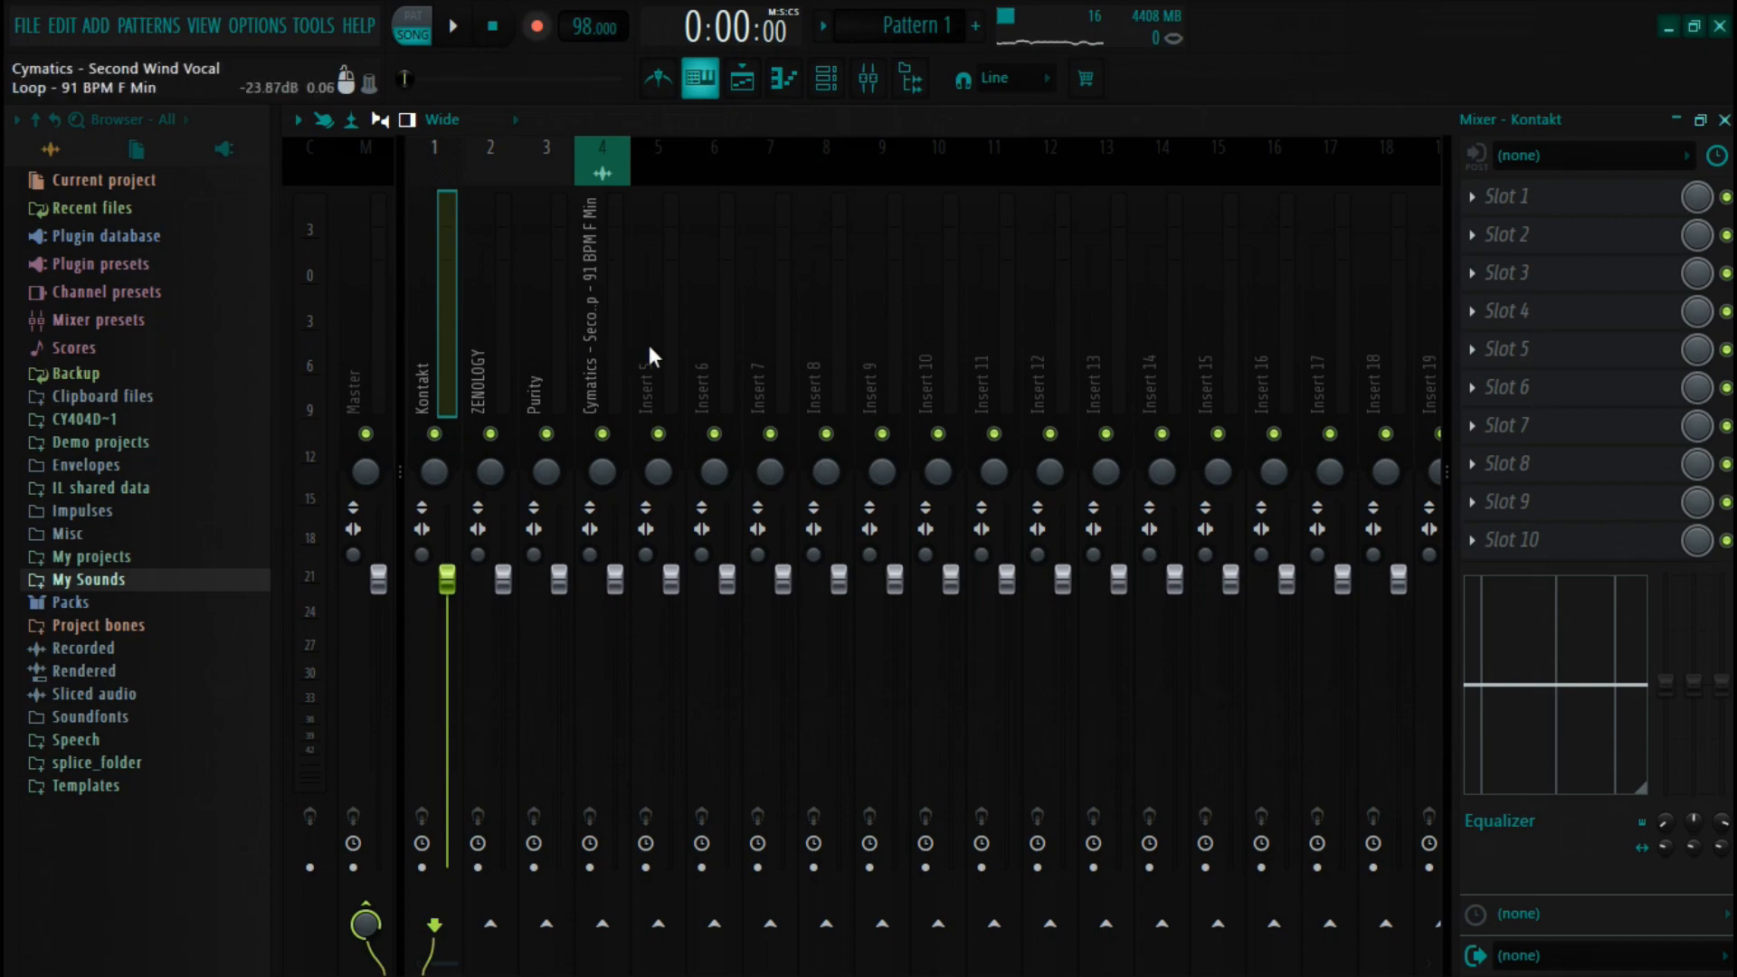
Add Fruity parametric EQ 2 to the vocal loop's mixer track with the 40Hz + 18kHz cut preset.
{"action": "left_click", "coordinate": [602, 359]}
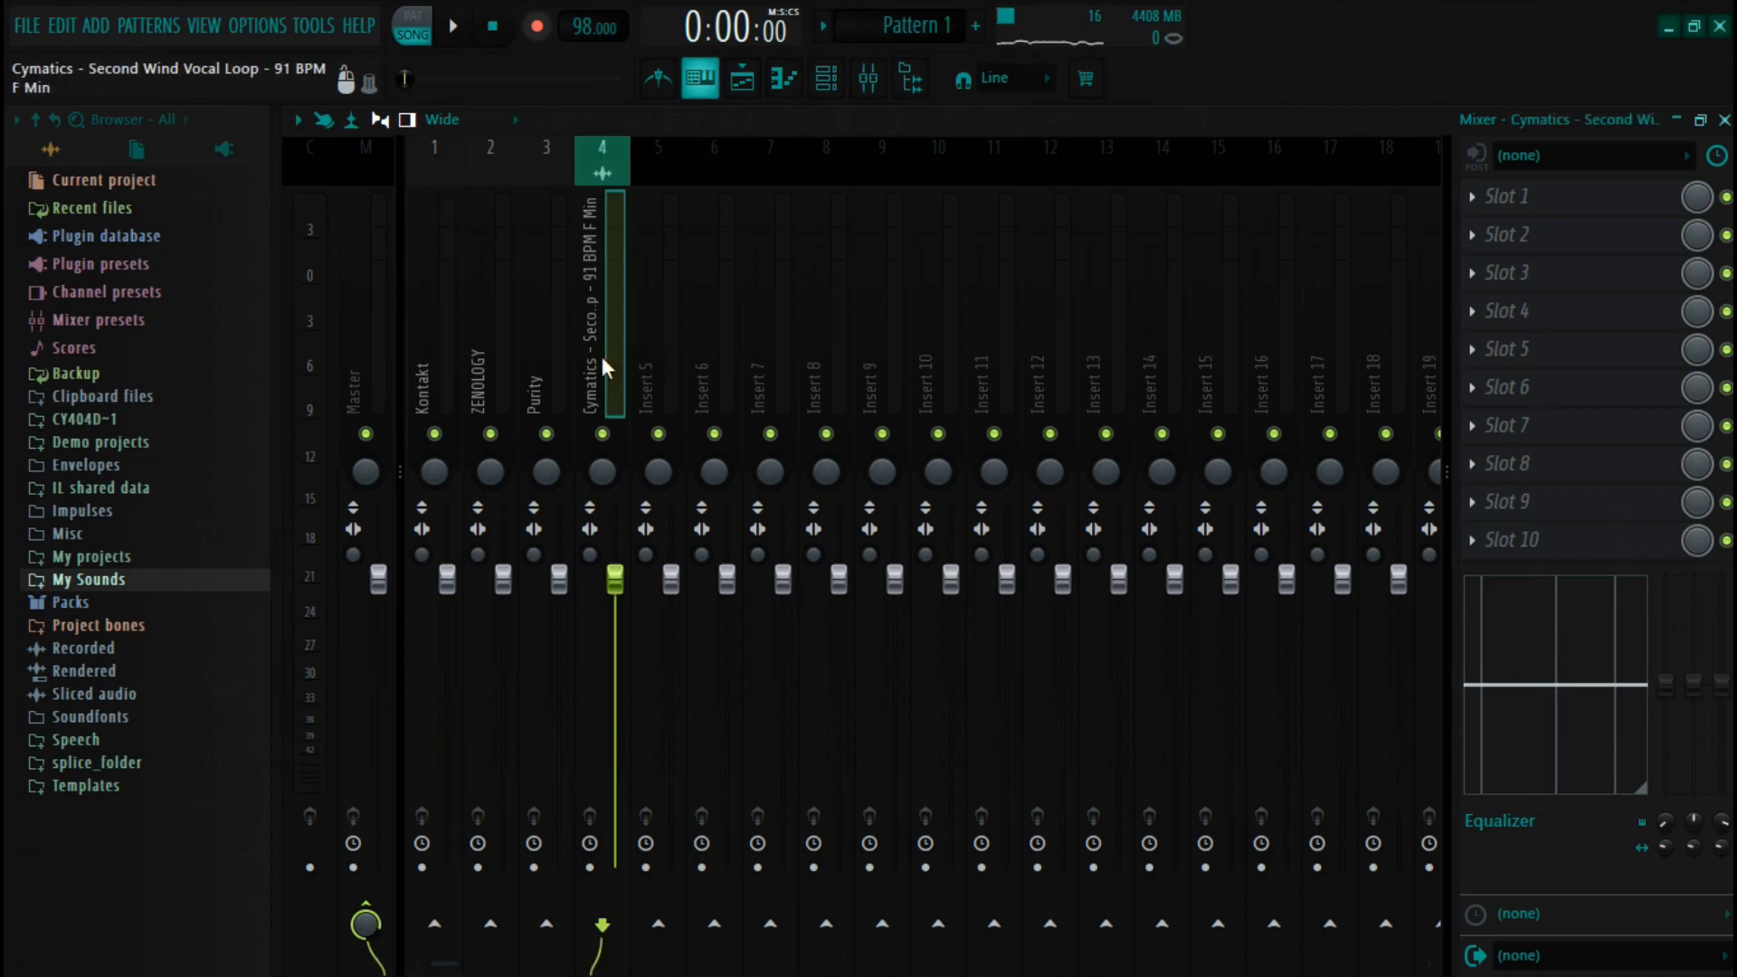
{"action": "left_click", "coordinate": [1515, 214]}
{"action": "left_click", "coordinate": [711, 394]}
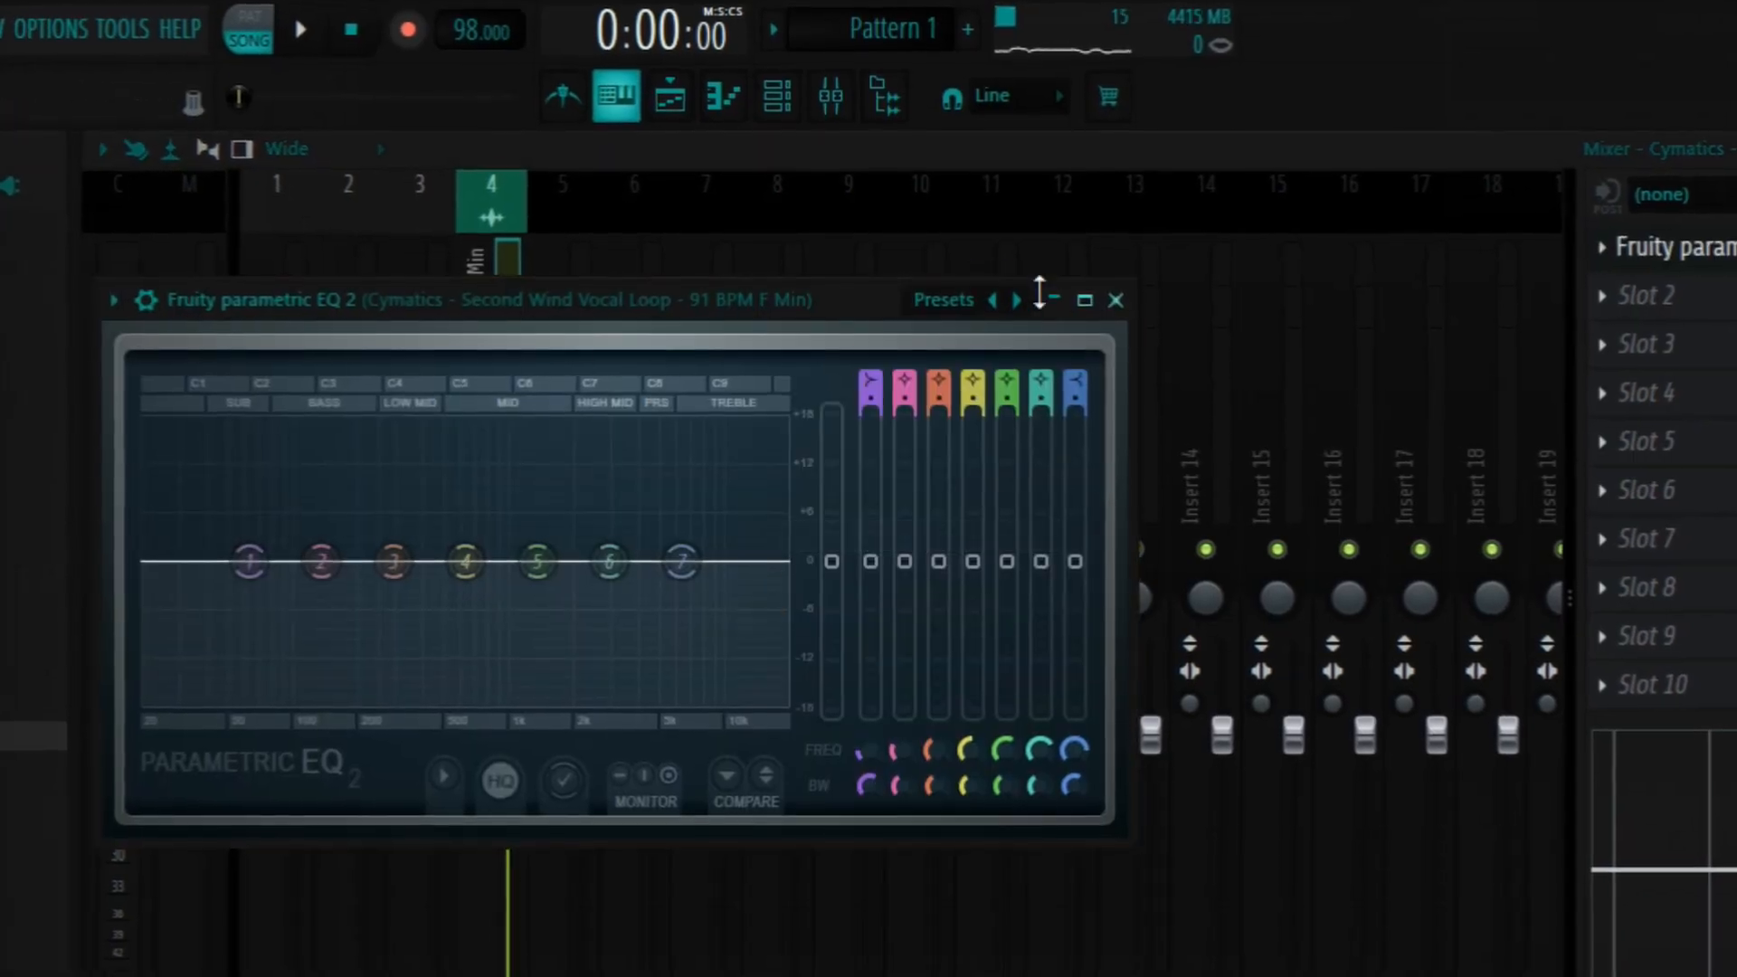
{"action": "left_click", "coordinate": [1015, 306]}
{"action": "left_click", "coordinate": [1127, 484]}
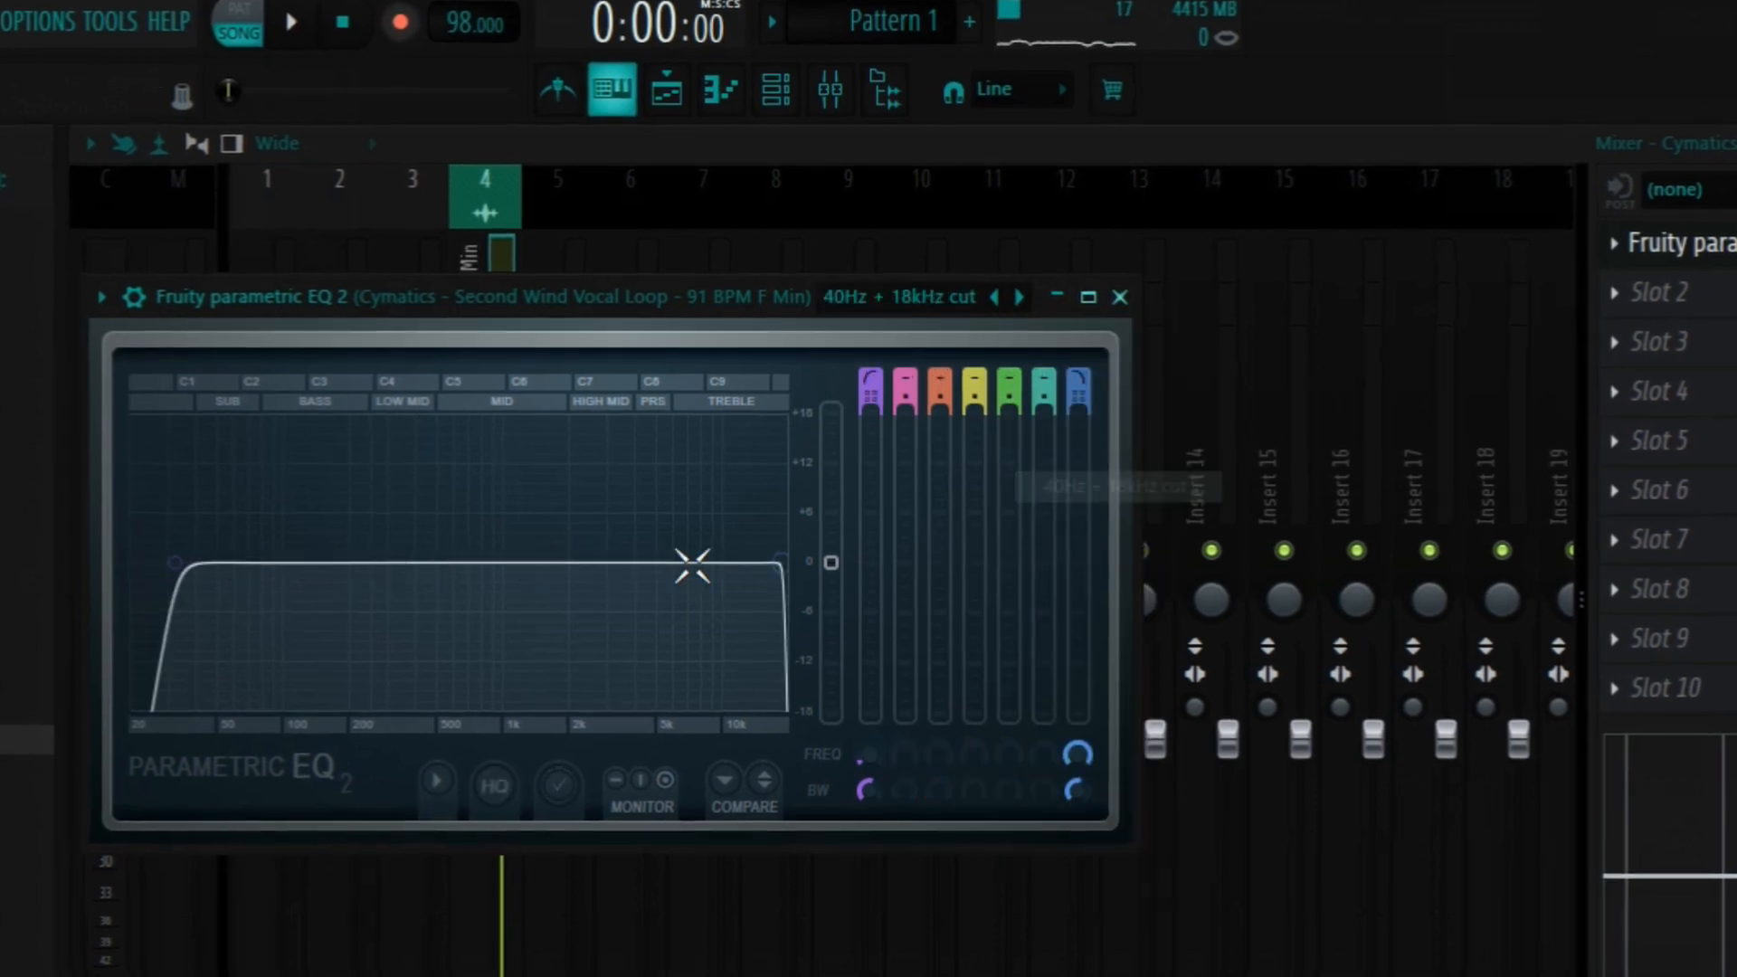
Lower the vocal EQ's low-pass into the high mids and raise its high-pass into the low mids, fine-tuning during playback.
{"action": "left_click_drag", "start_coordinate": [792, 566], "coordinate": [654, 564]}
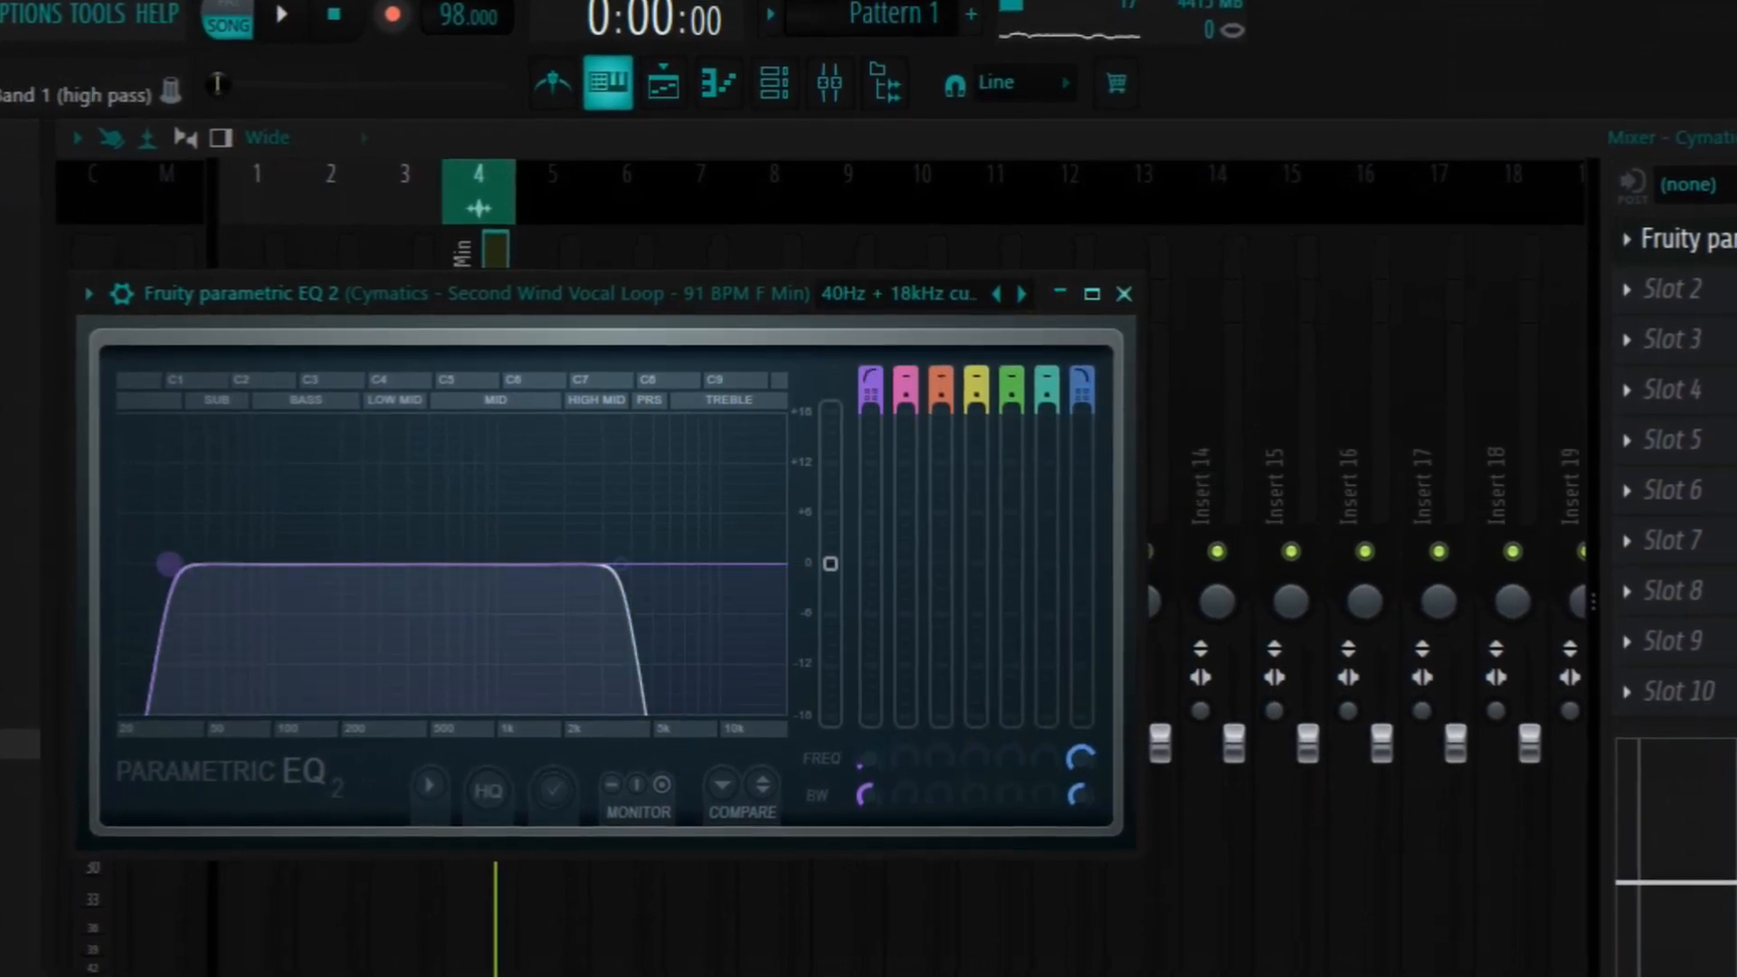
{"action": "left_click_drag", "start_coordinate": [168, 564], "coordinate": [387, 568]}
{"action": "key", "text": "space"}
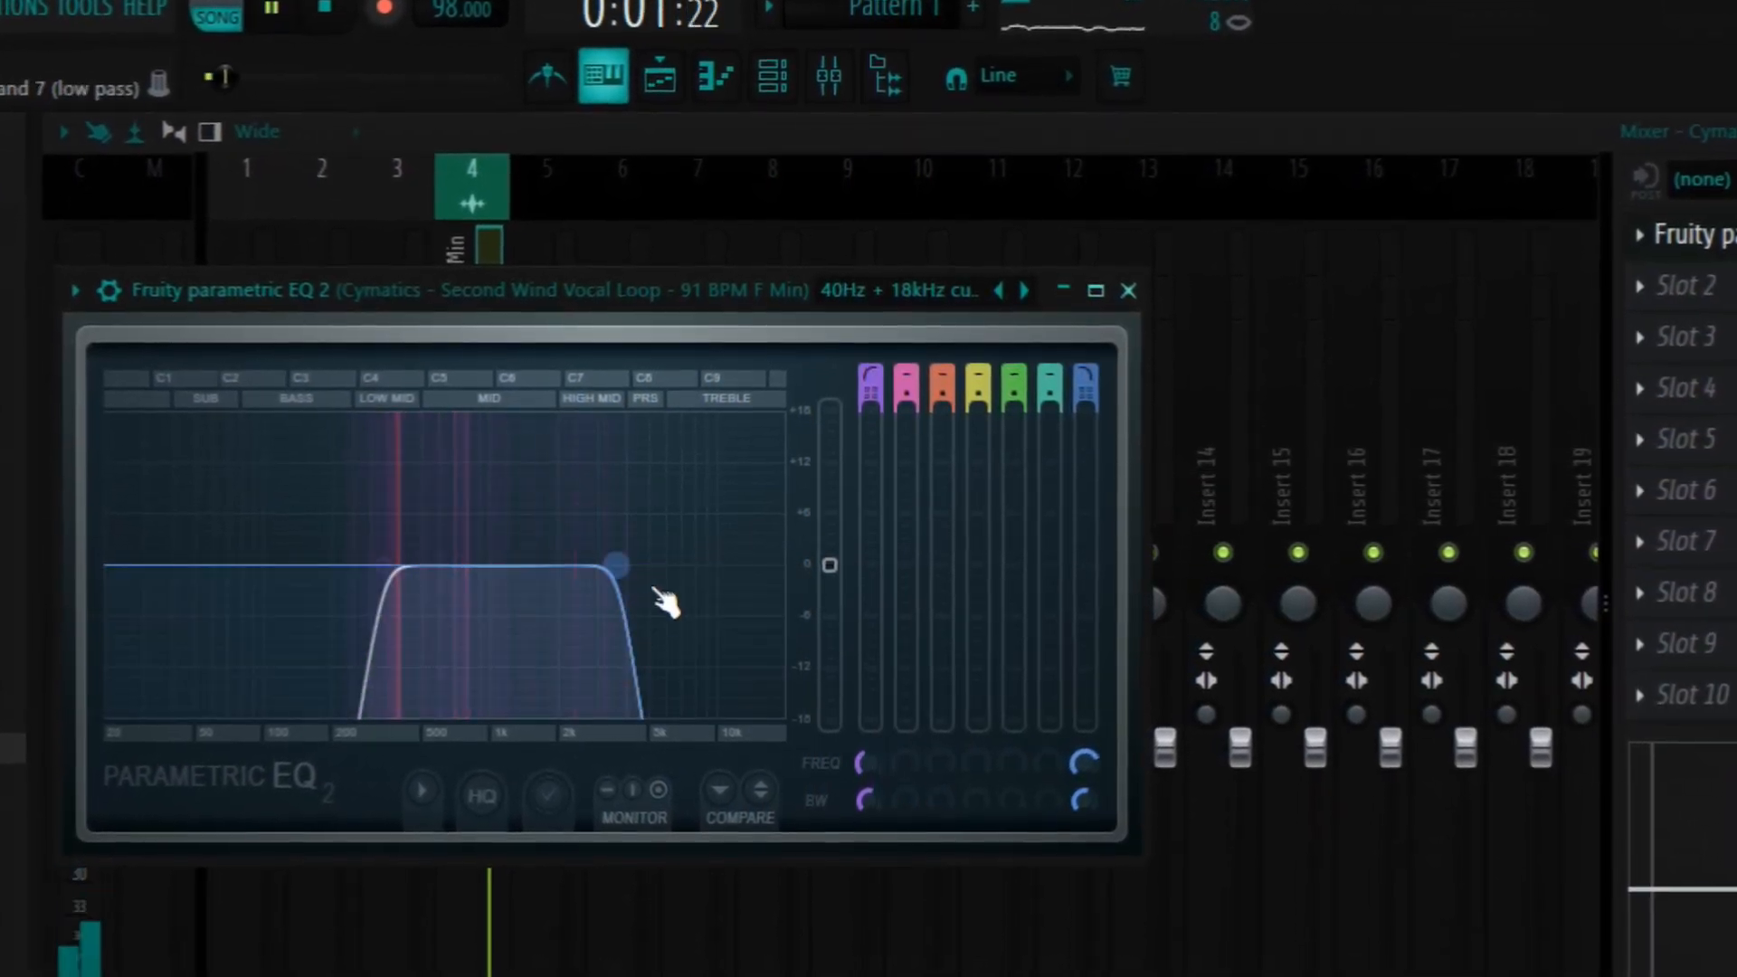
{"action": "left_click_drag", "start_coordinate": [593, 566], "coordinate": [601, 566]}
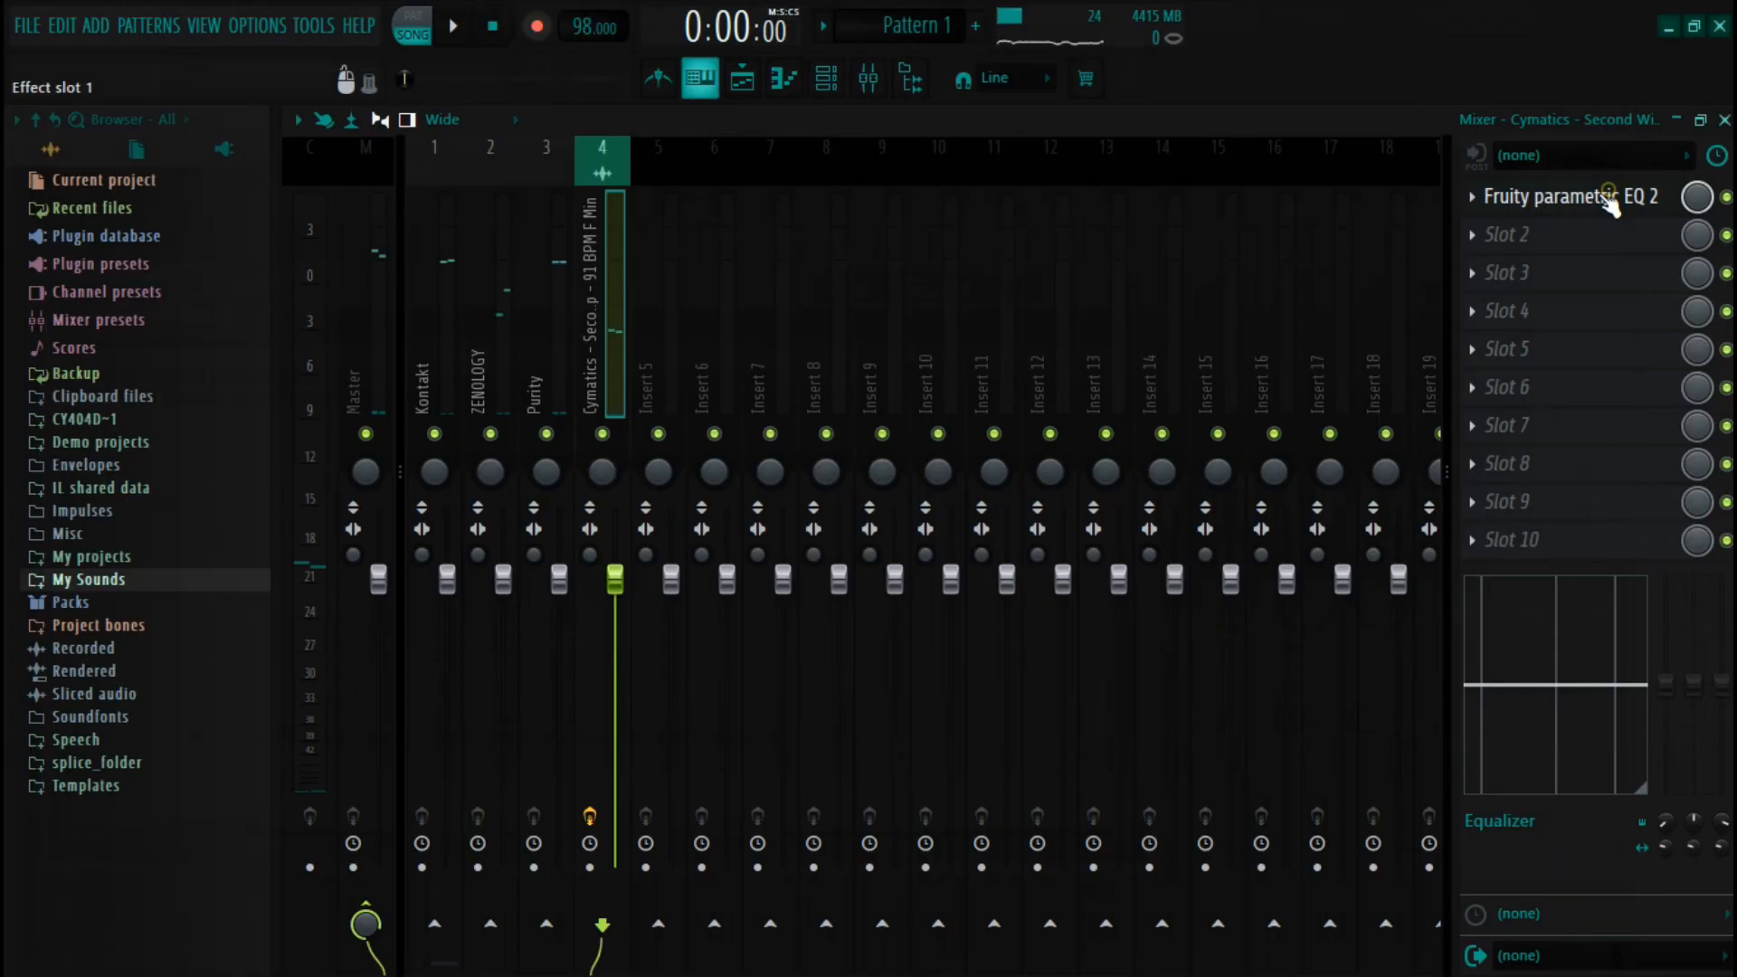
Add ValhallaVintageVerb after the EQ on the vocal loop's mixer track and lower its mix.
{"action": "left_click", "coordinate": [1475, 256]}
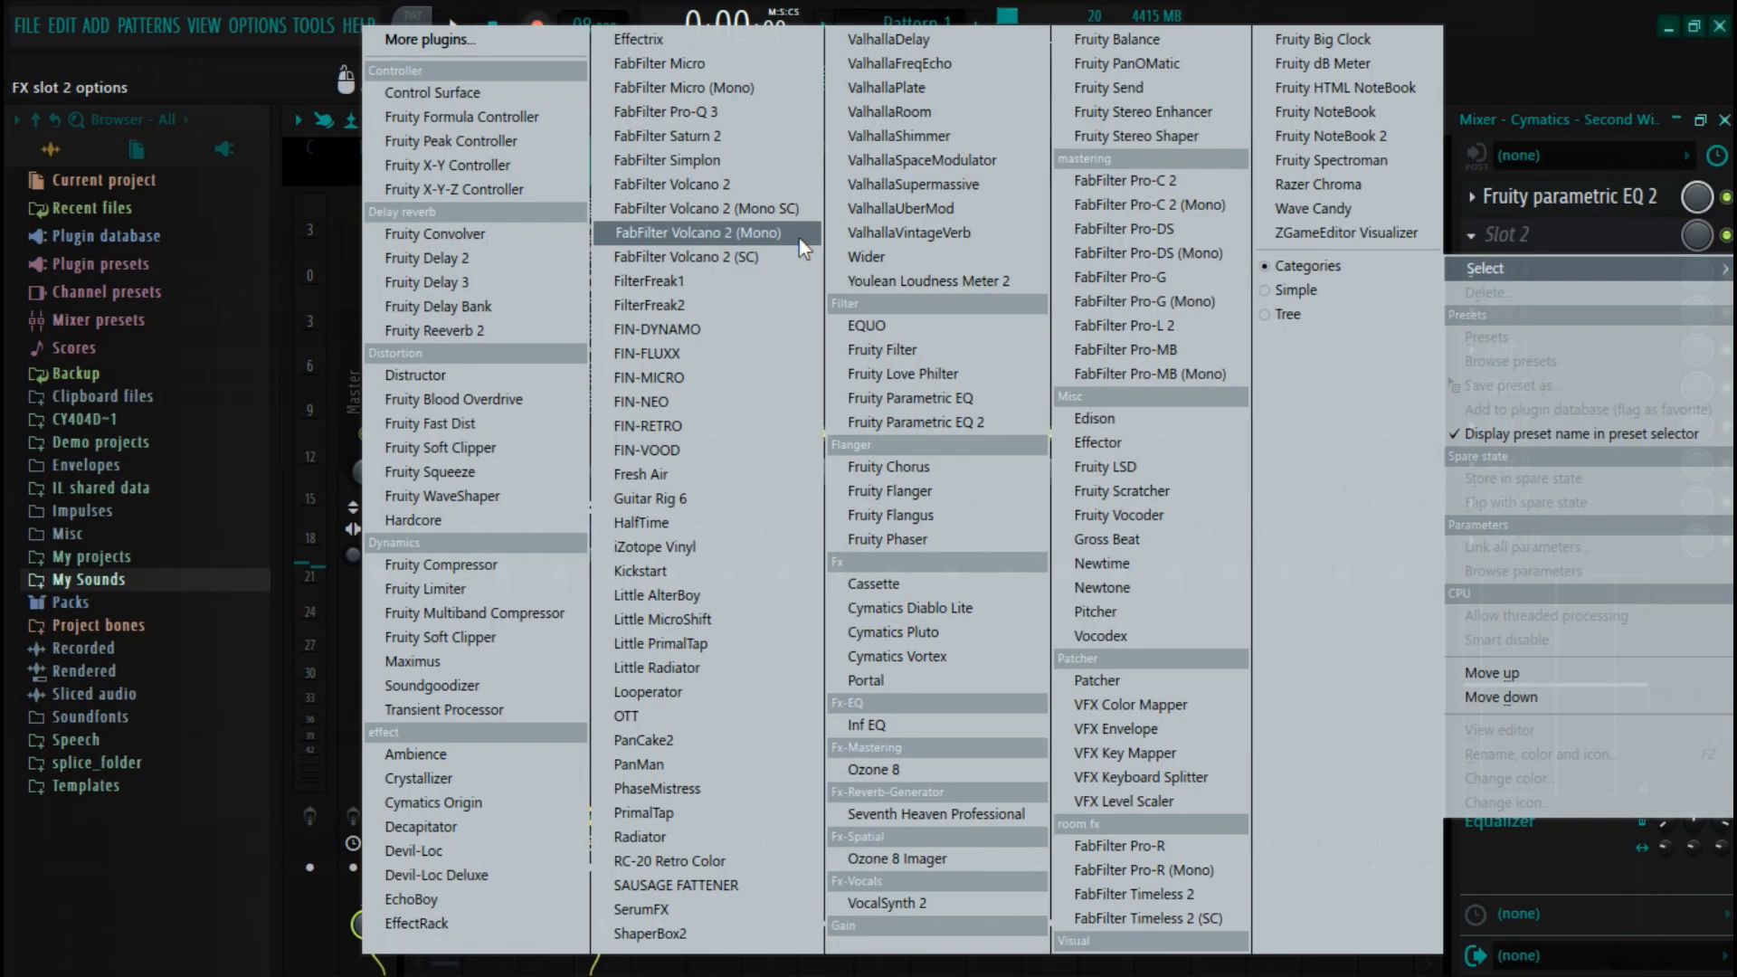
{"action": "left_click", "coordinate": [895, 237]}
{"action": "left_click_drag", "start_coordinate": [282, 506], "coordinate": [273, 644]}
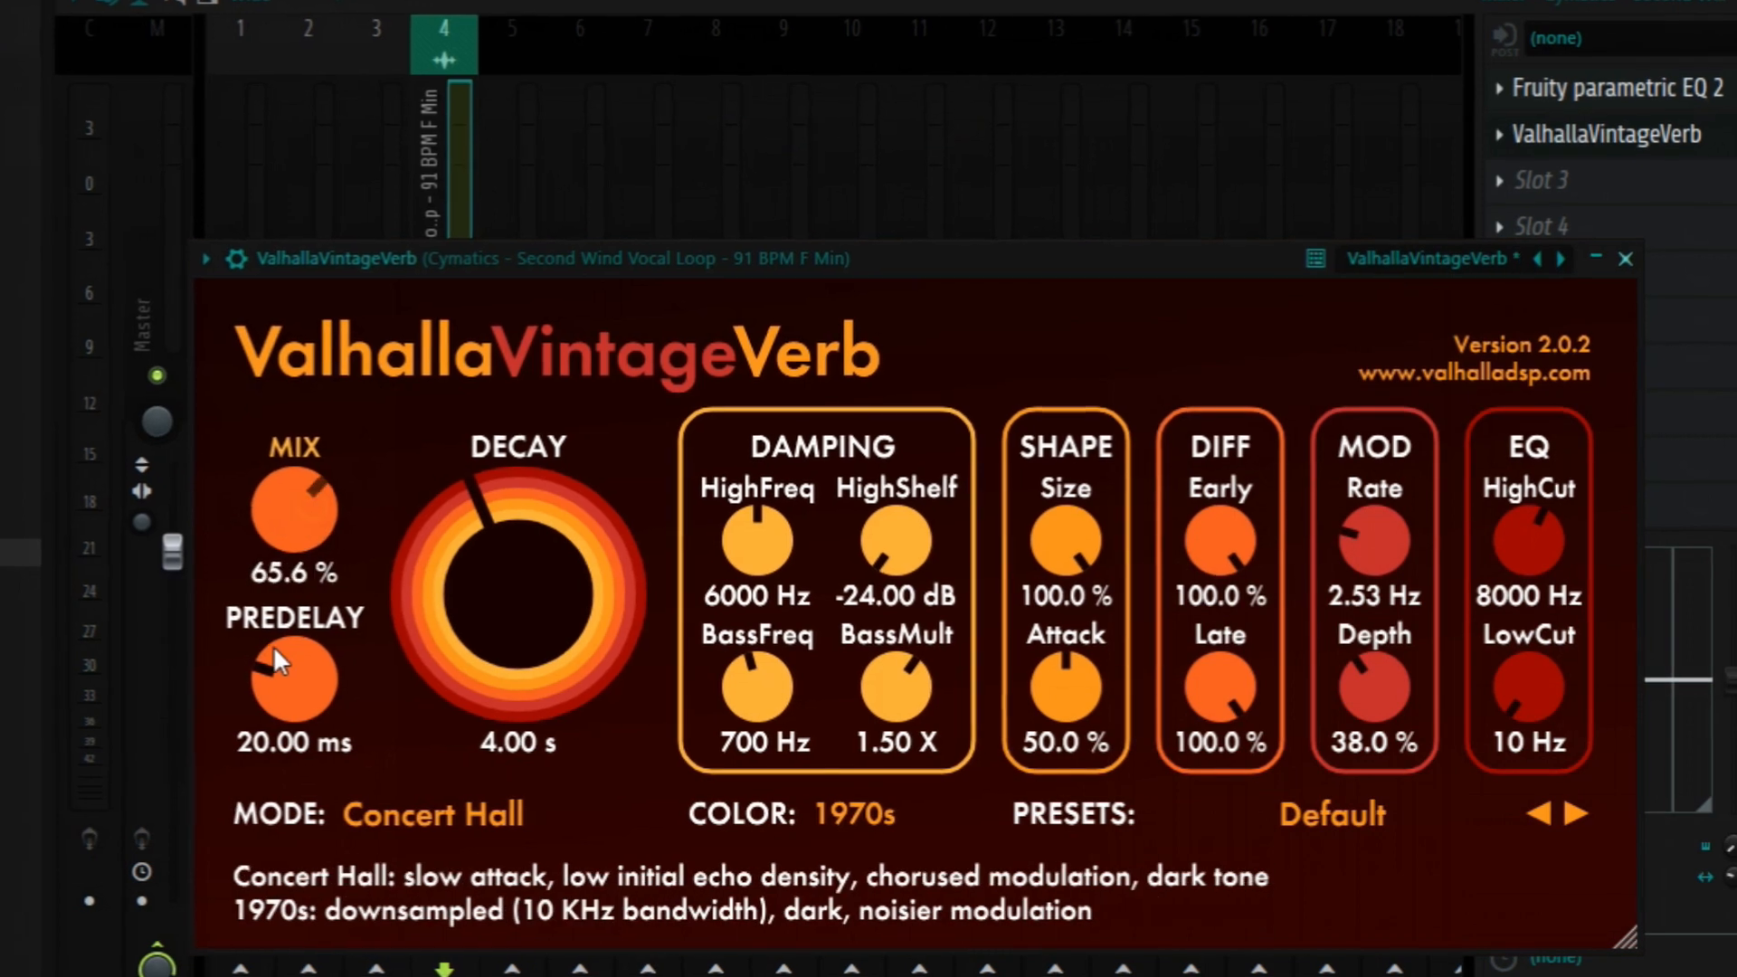
{"action": "left_click_drag", "start_coordinate": [268, 461], "coordinate": [250, 514]}
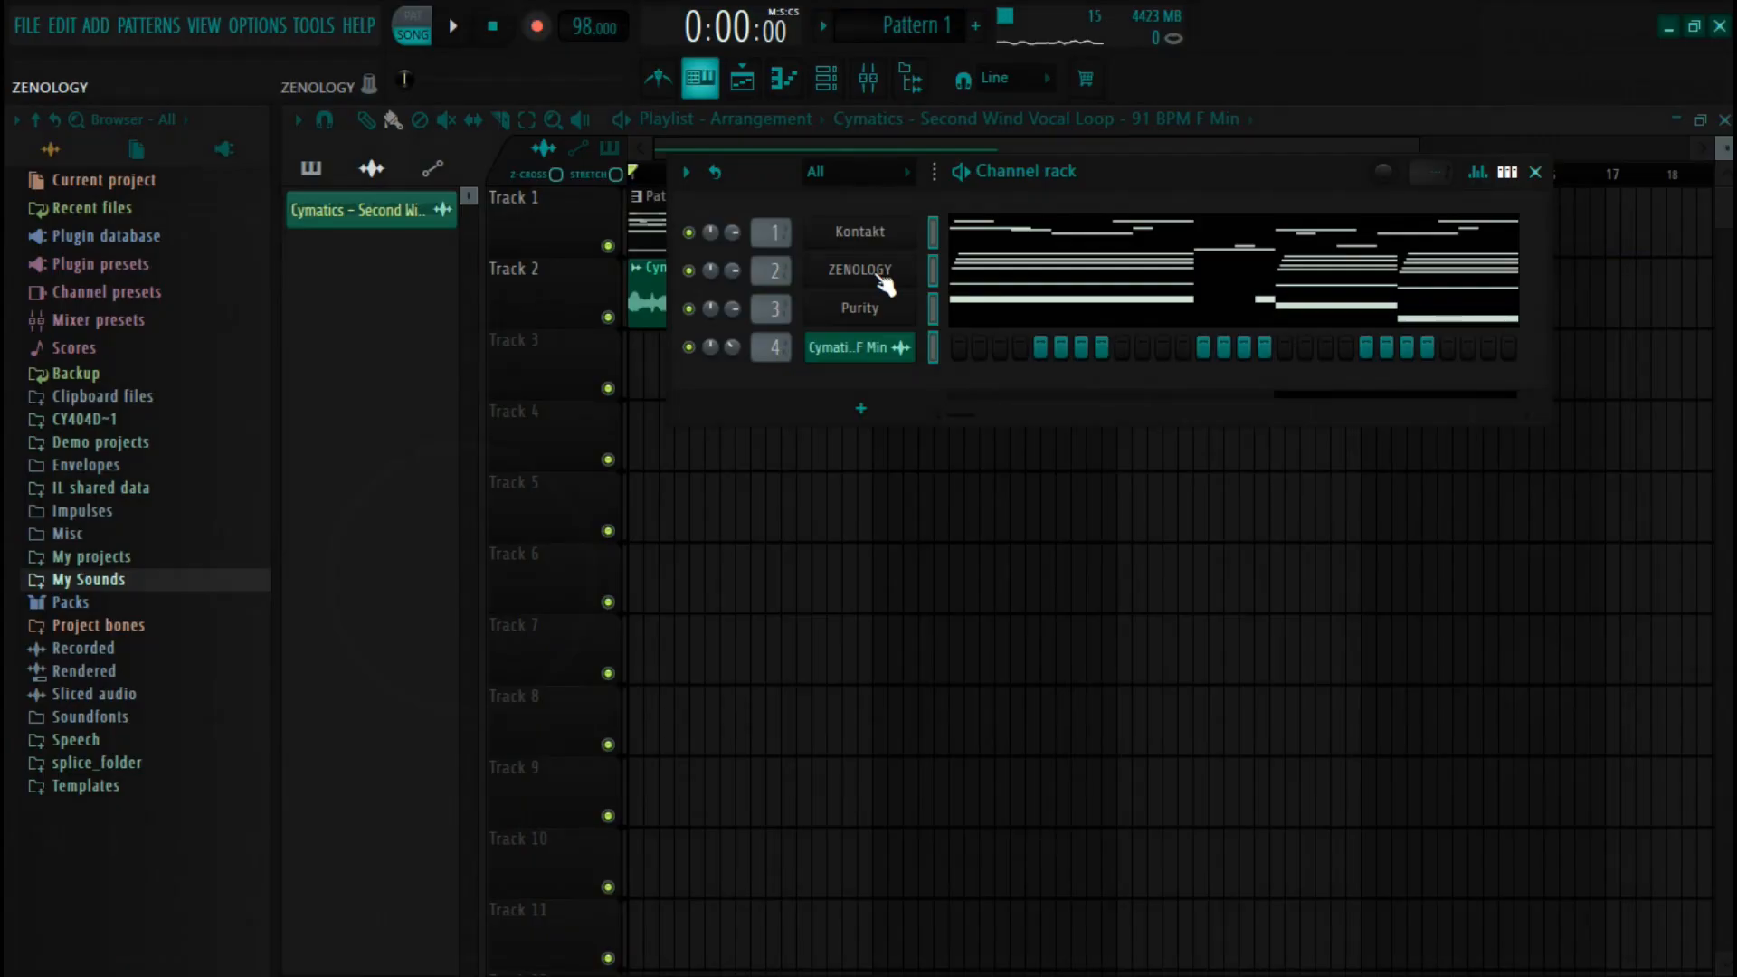
Clone the ZENOLOGY channel and set the copy to the Sax Section 1 brass preset with its 2Tap Pan Delay effect switched off.
{"action": "right_click", "coordinate": [874, 272]}
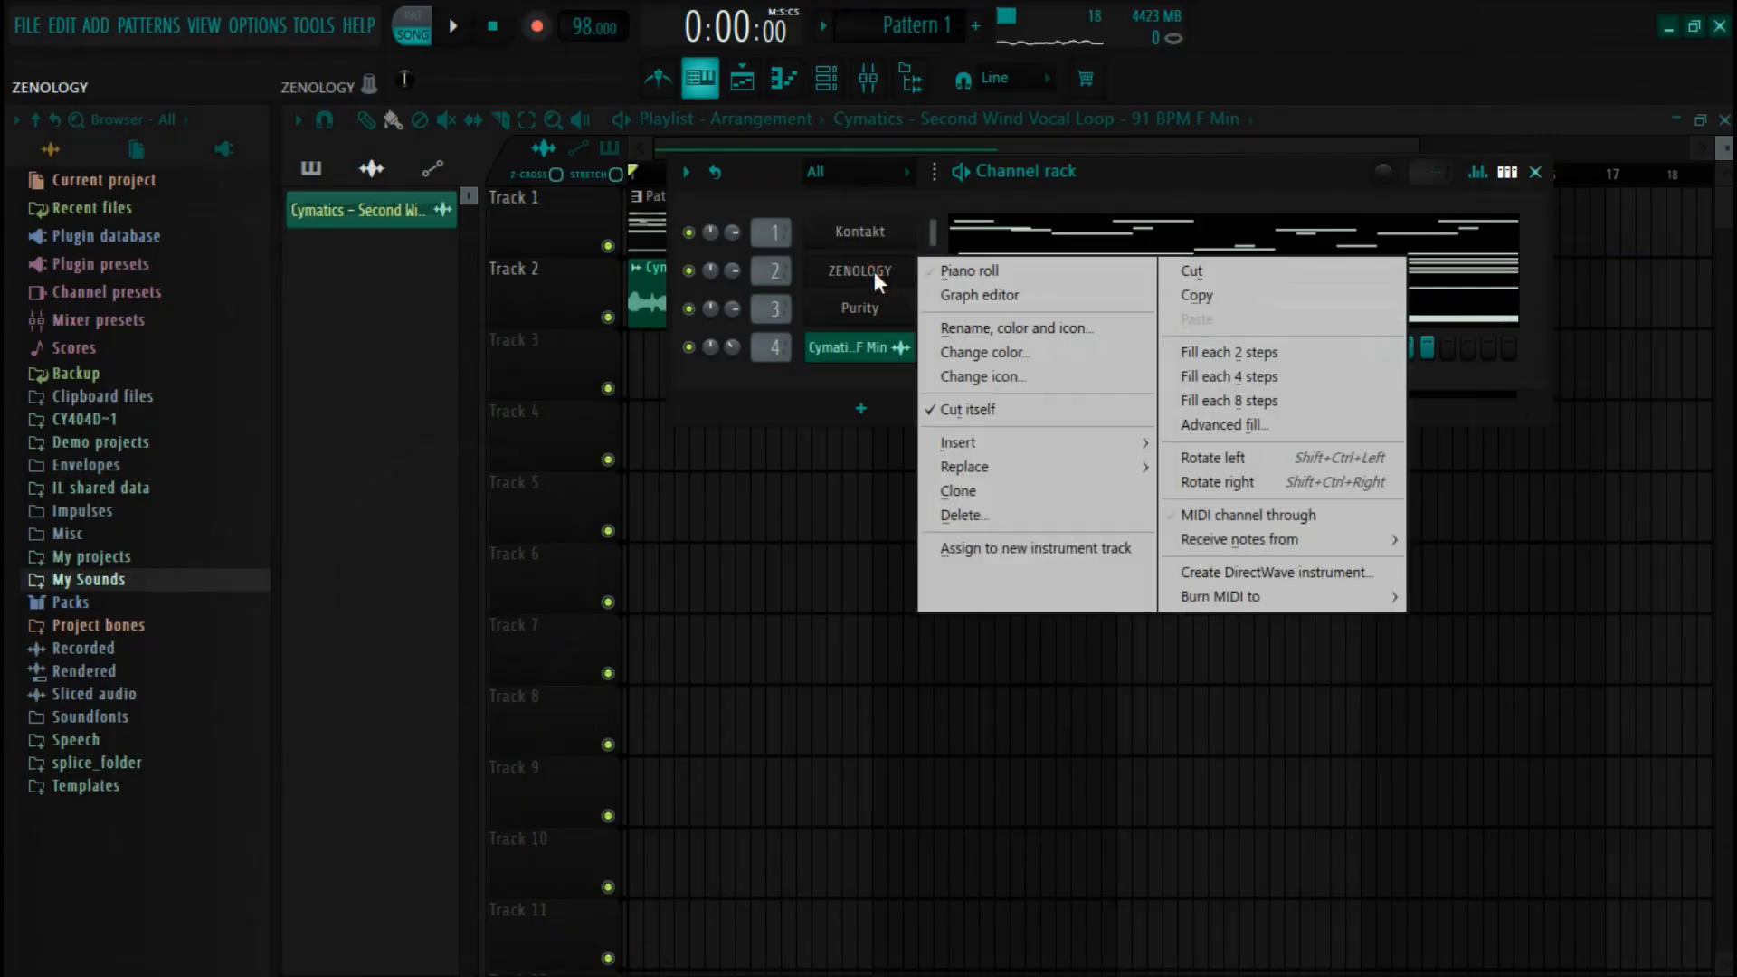
{"action": "left_click", "coordinate": [965, 498]}
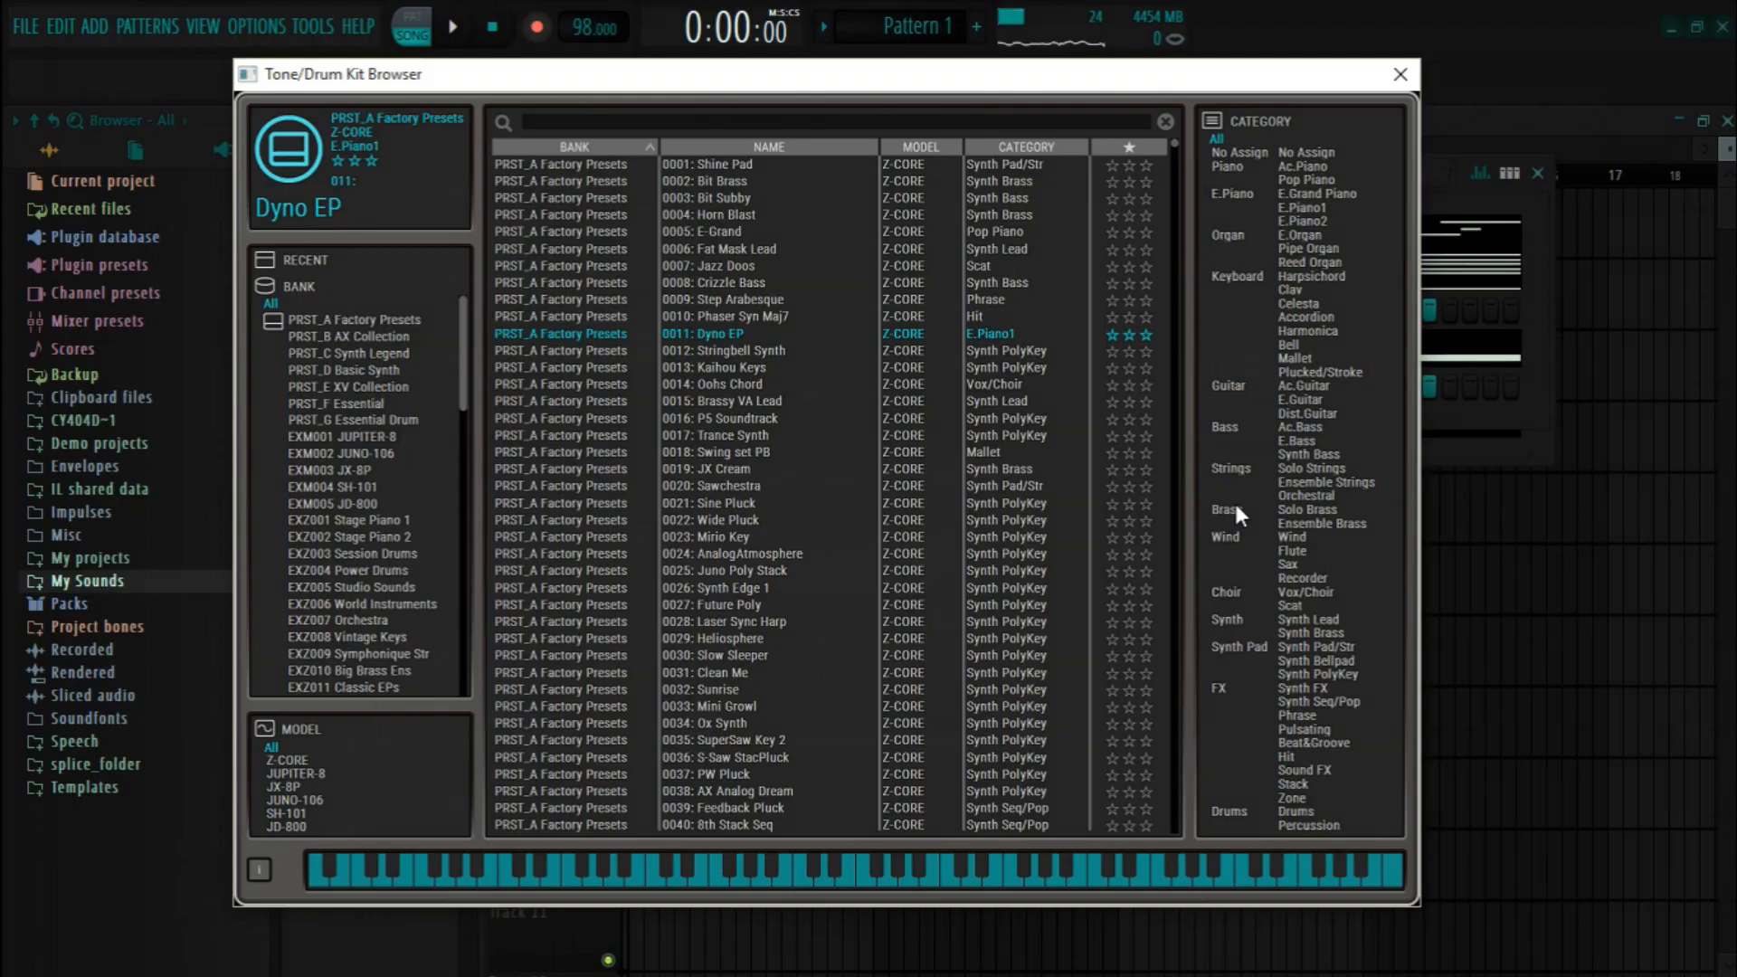
{"action": "left_click", "coordinate": [1232, 506]}
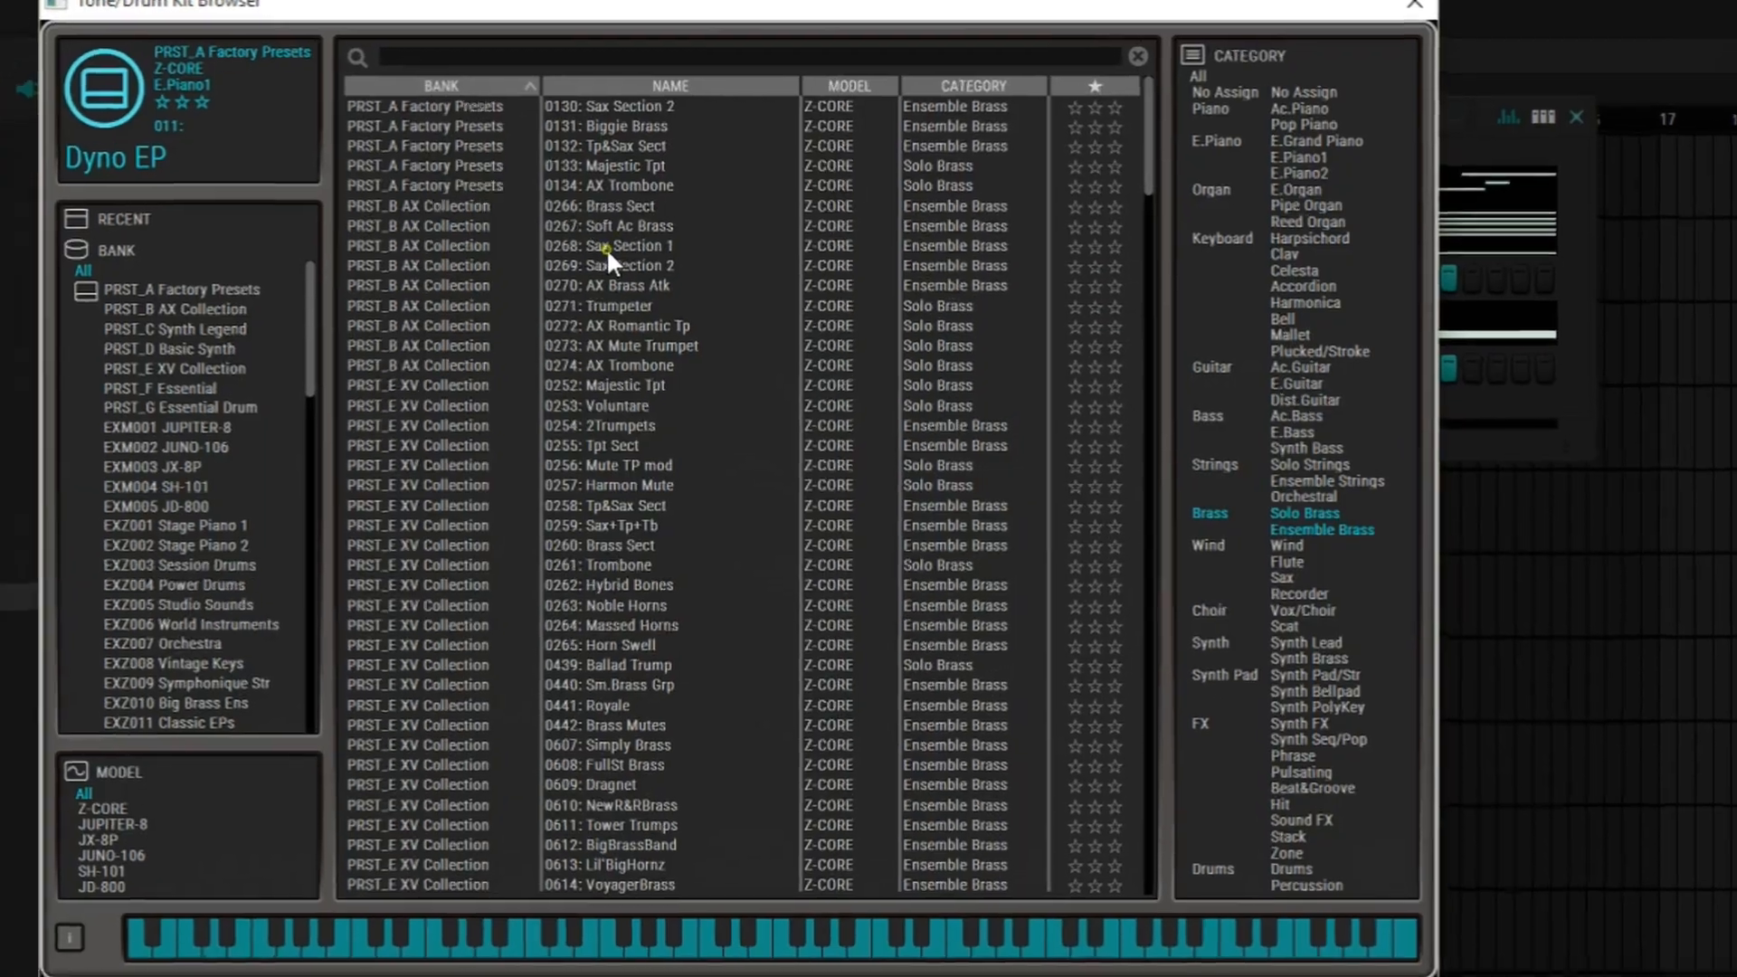
{"action": "double_click", "coordinate": [607, 248]}
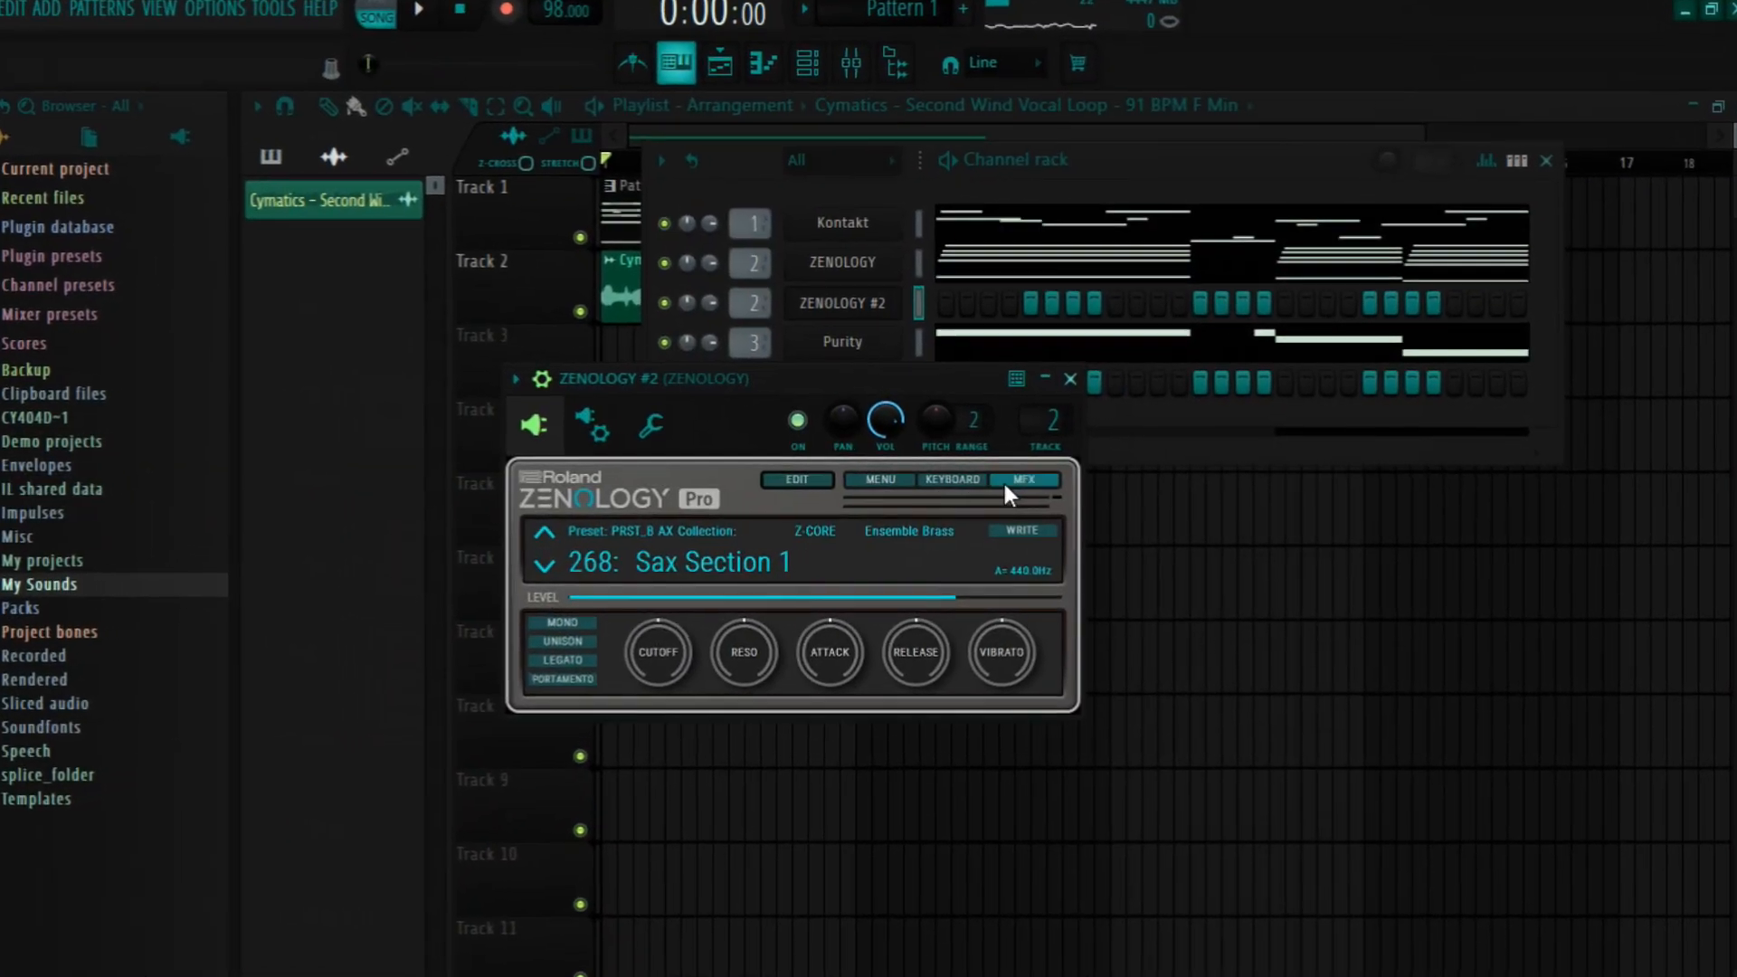
{"action": "left_click", "coordinate": [1004, 484]}
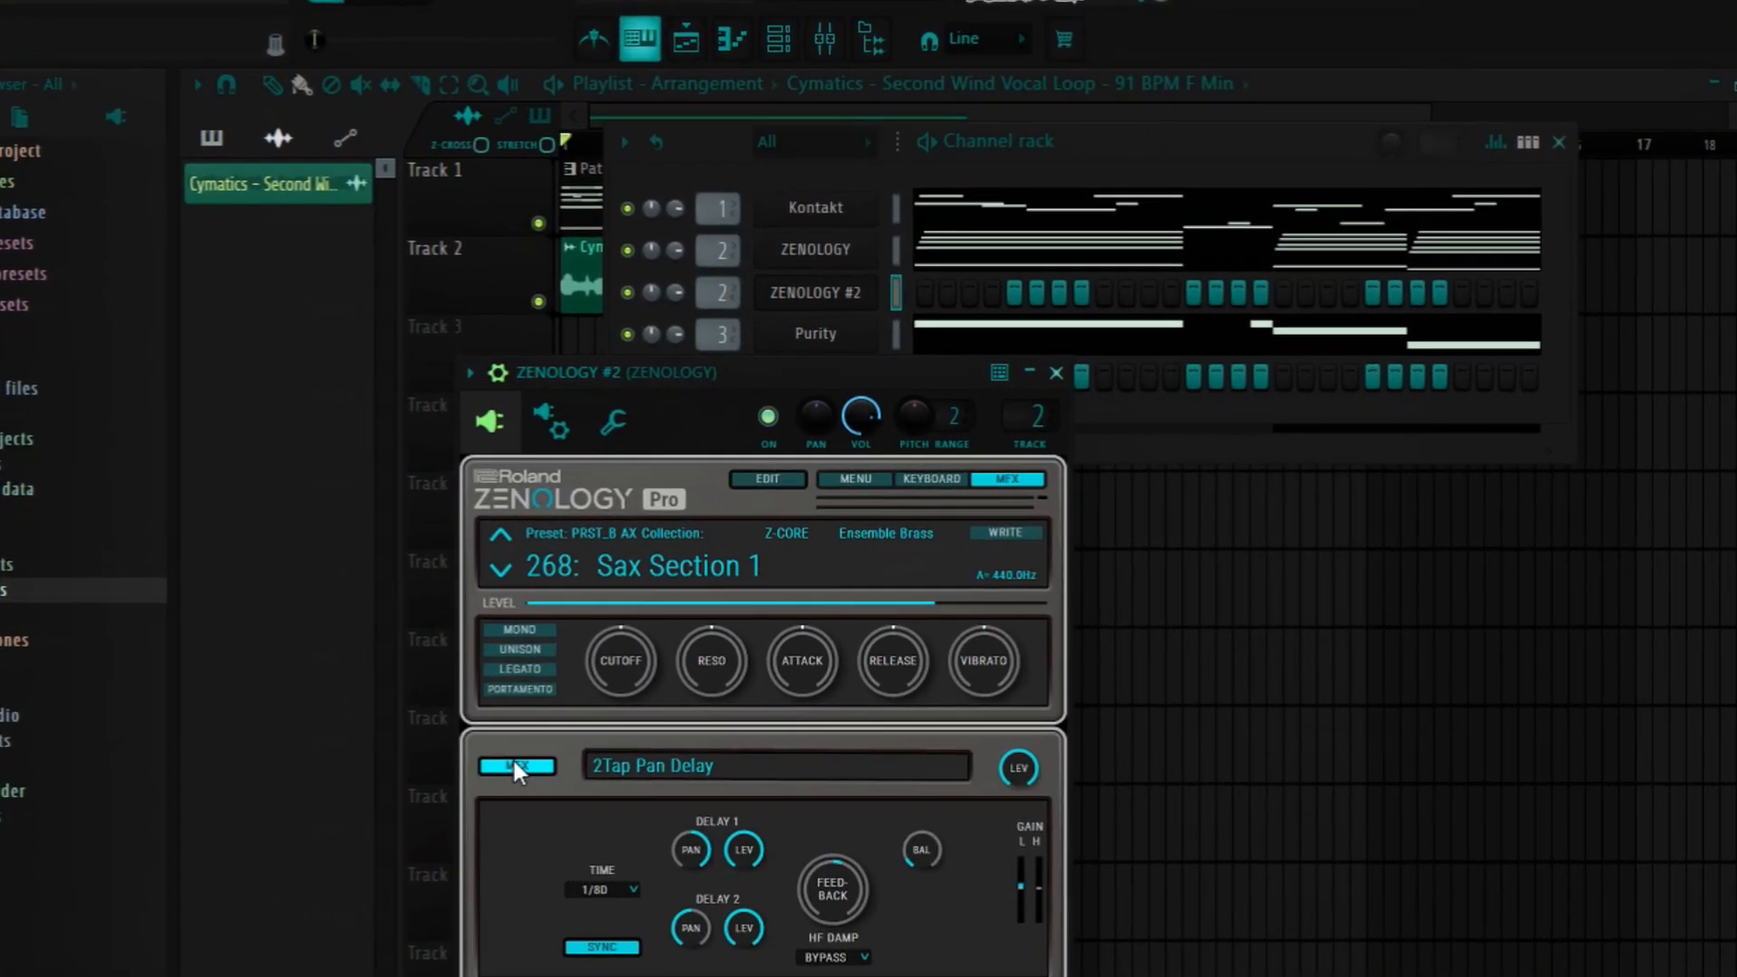
{"action": "left_click", "coordinate": [514, 765]}
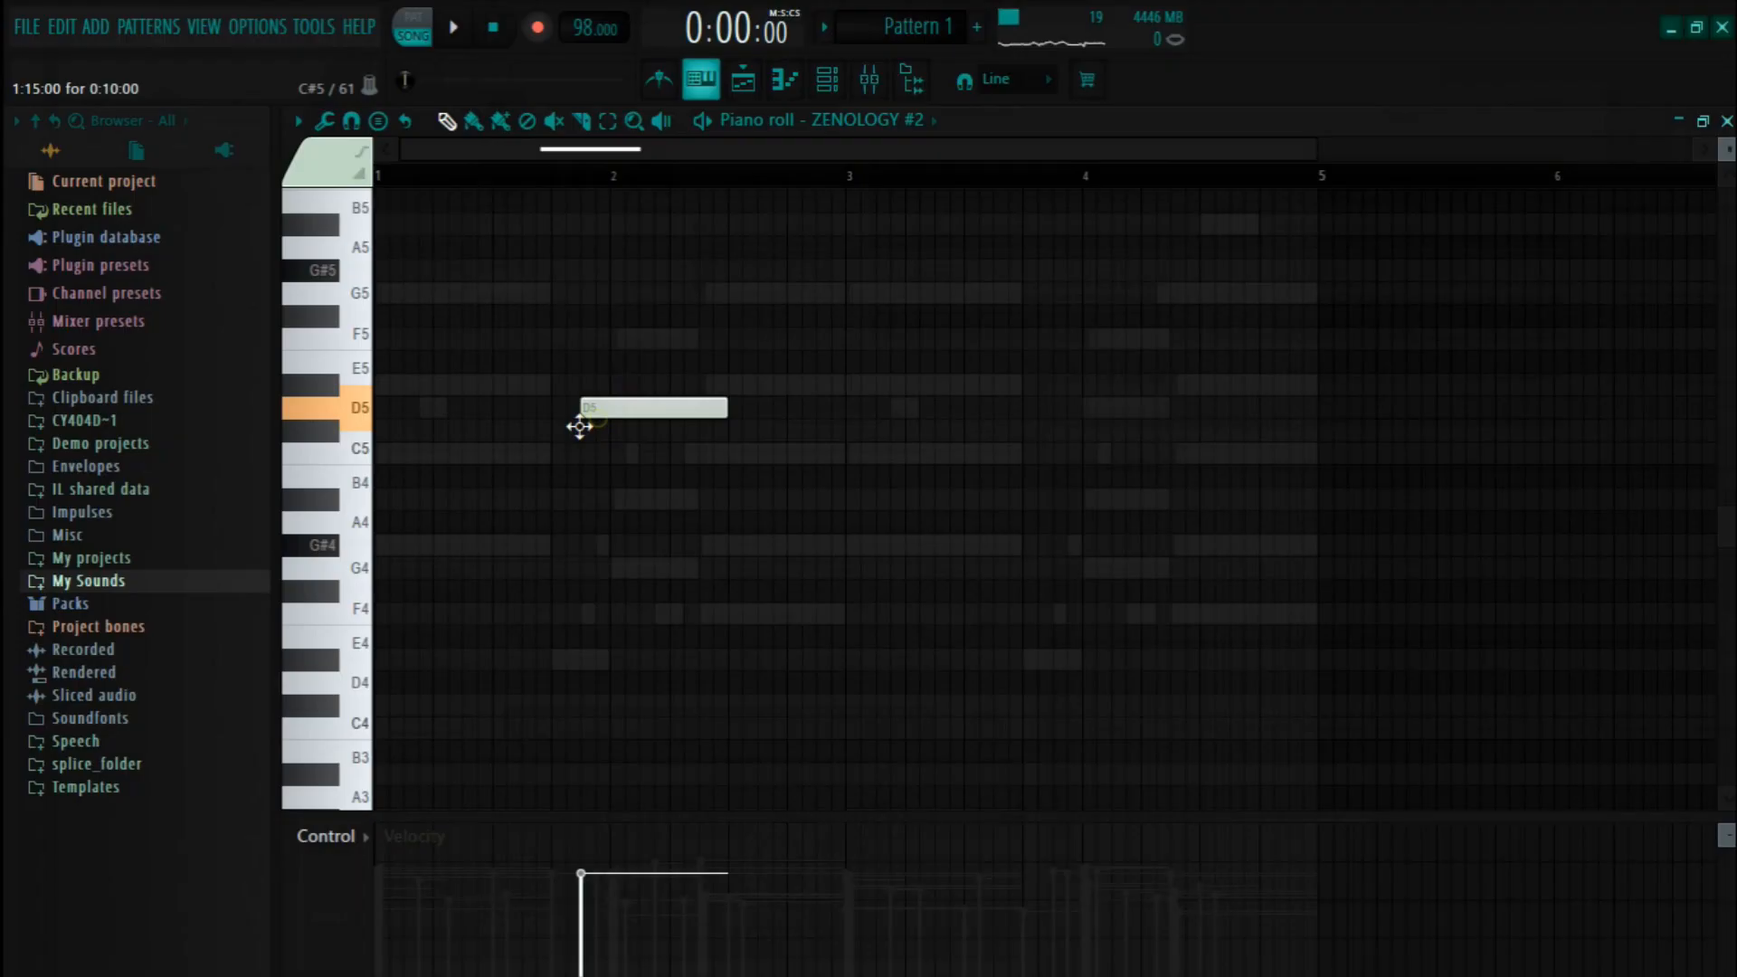
Build the sax melody for ZENOLOGY #2 with short F5, D#5 and C5 notes from bar 1 into bar 3.
{"action": "left_click_drag", "start_coordinate": [580, 426], "coordinate": [575, 428]}
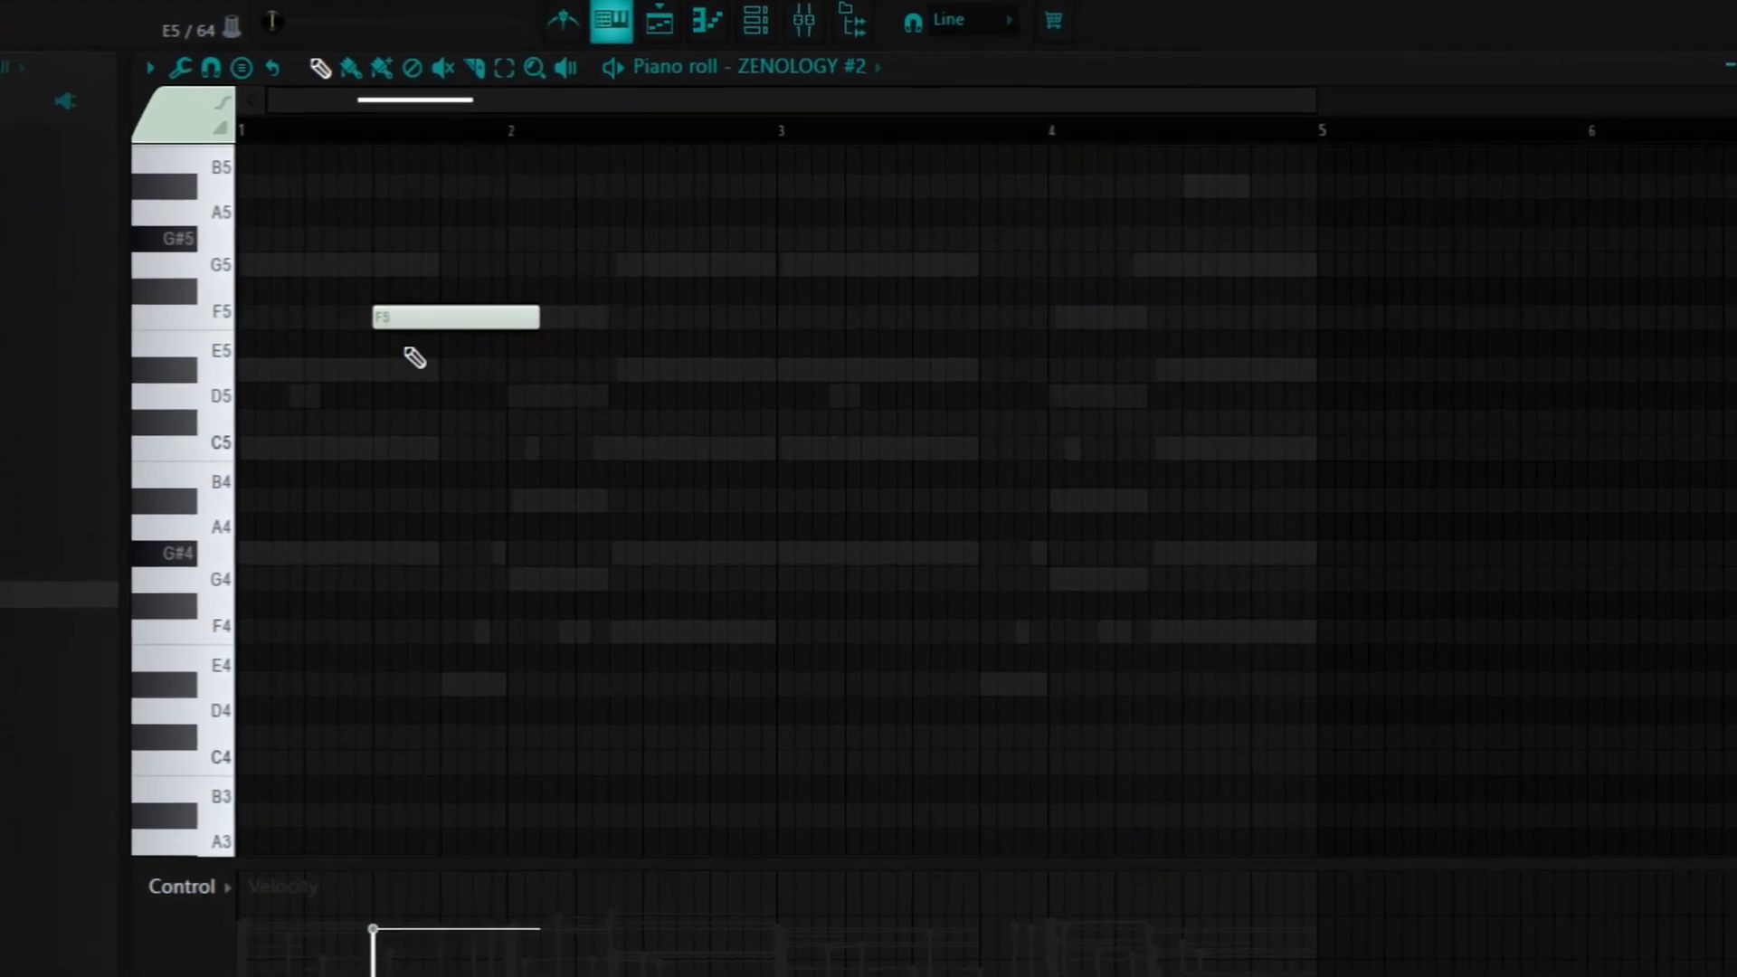
{"action": "left_click_drag", "start_coordinate": [514, 317], "coordinate": [390, 319]}
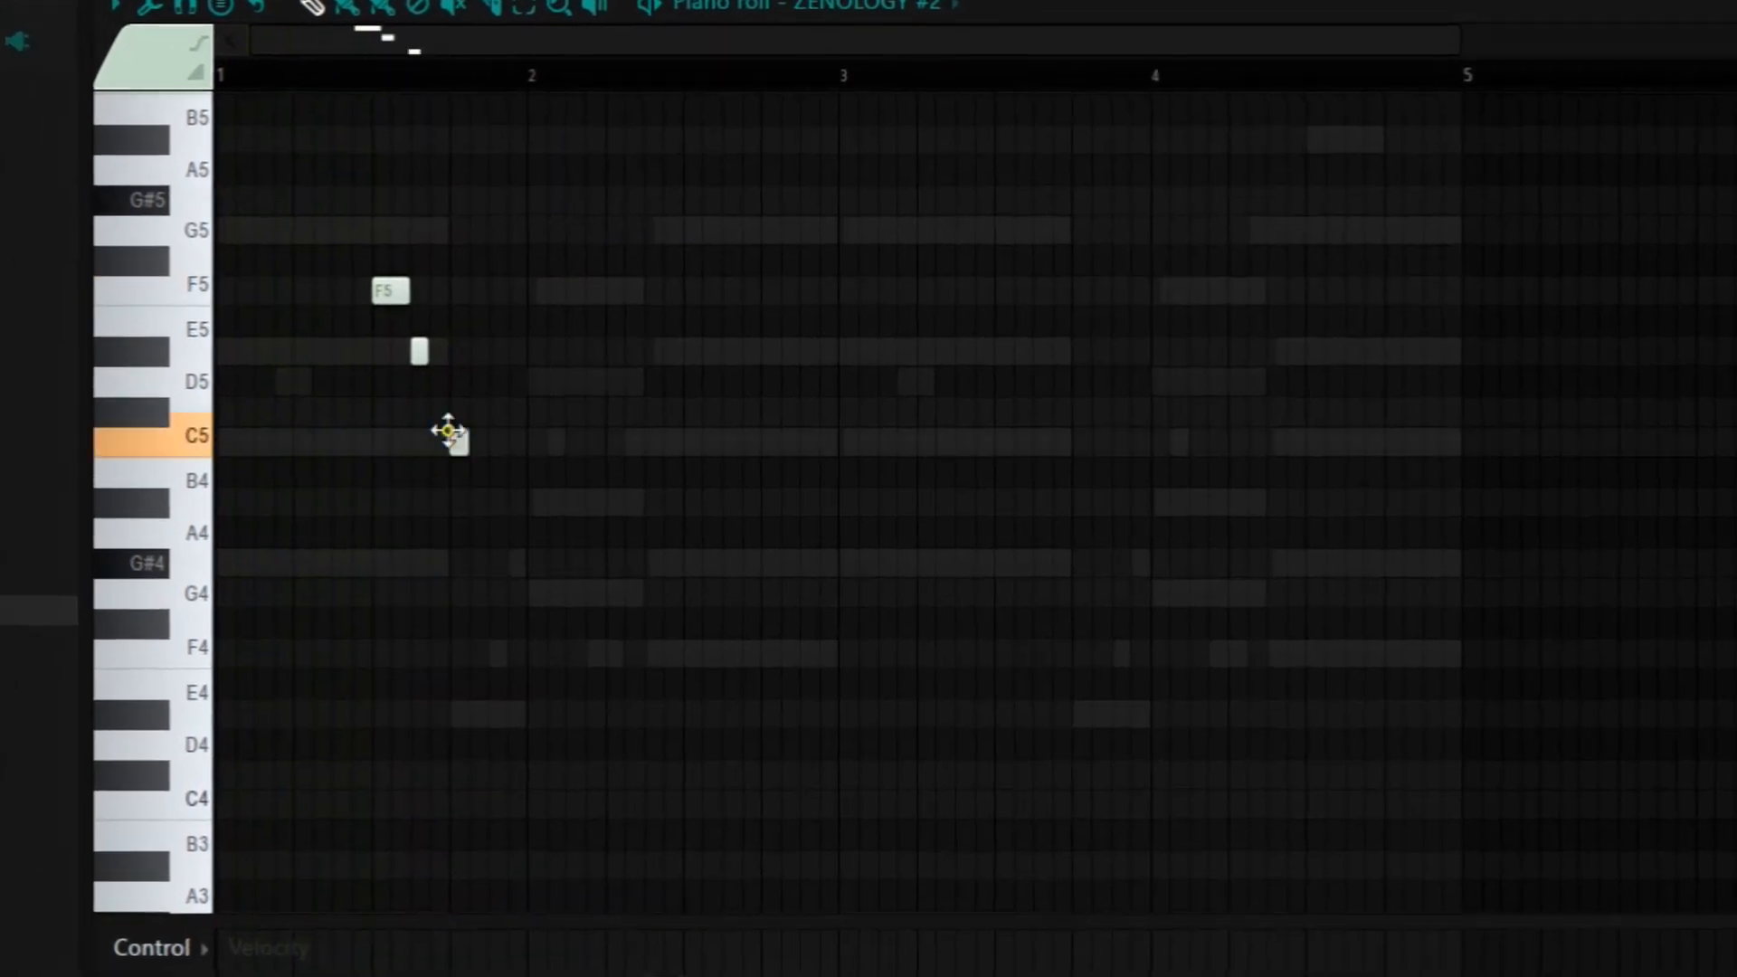
{"action": "left_click_drag", "start_coordinate": [448, 429], "coordinate": [434, 432]}
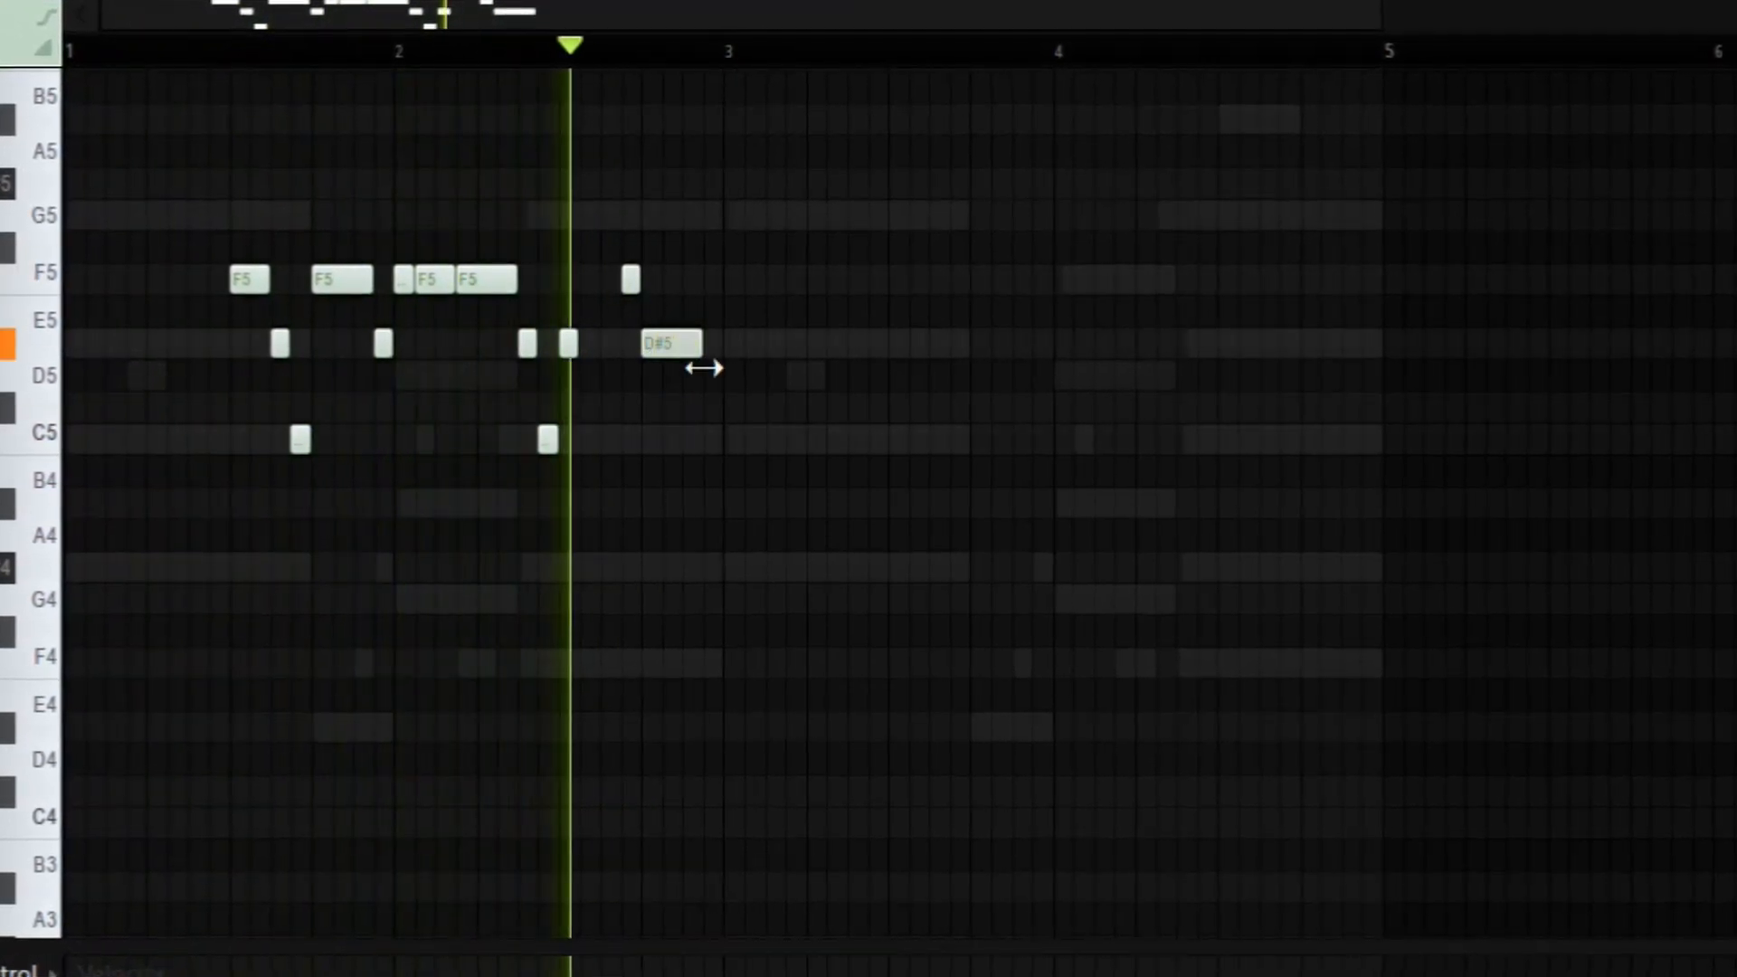
{"action": "left_click", "coordinate": [727, 348]}
{"action": "left_click_drag", "start_coordinate": [701, 351], "coordinate": [786, 348]}
{"action": "left_click", "coordinate": [816, 278]}
{"action": "left_click", "coordinate": [855, 349]}
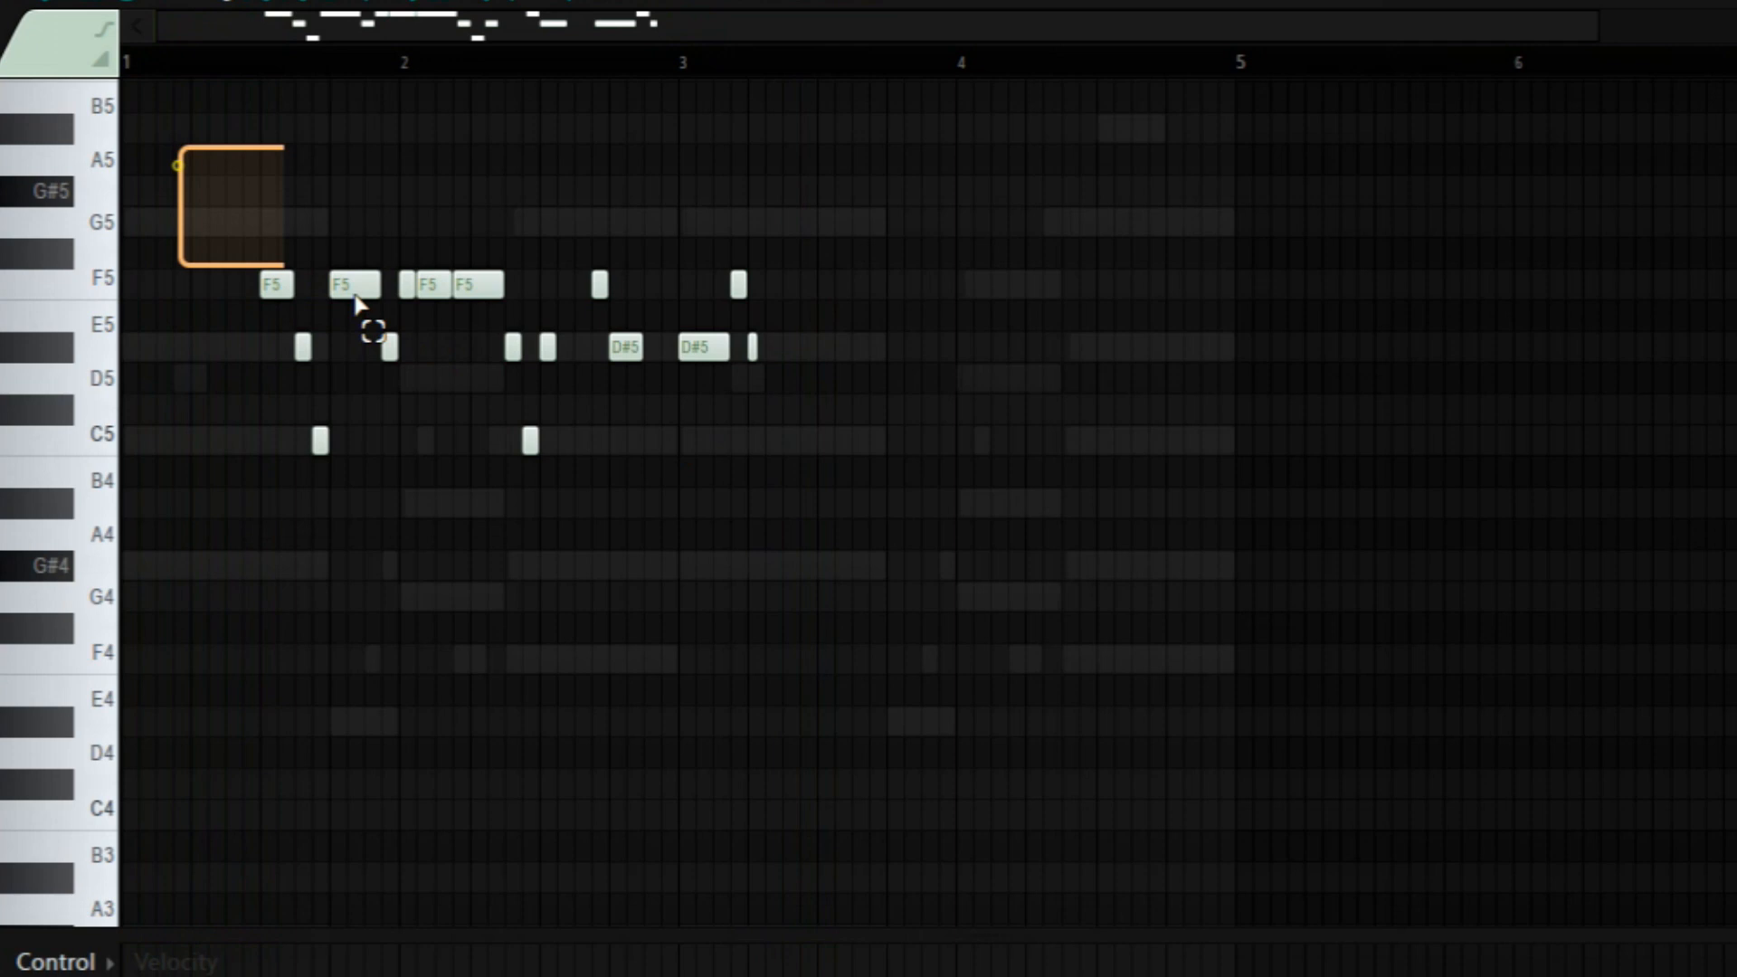
Copy the opening sax phrase two bars later and delete the copy's first F5 and D#5 notes.
{"action": "left_click_drag", "start_coordinate": [358, 303], "coordinate": [661, 575]}
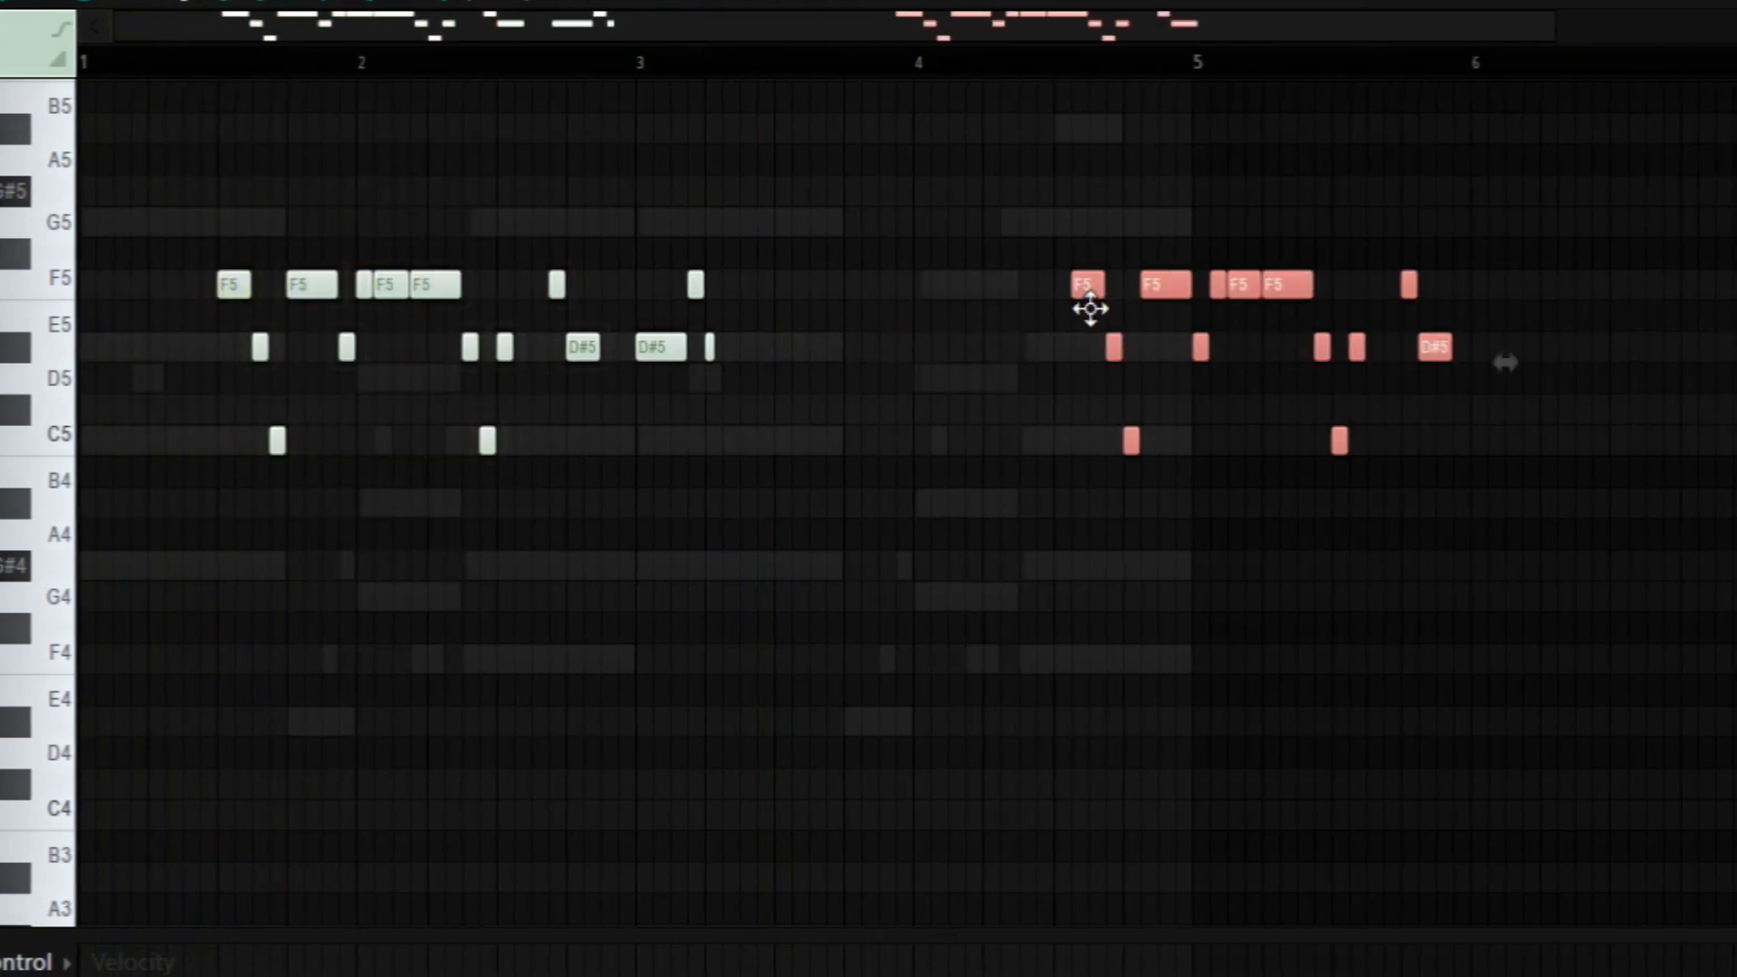
{"action": "left_click_drag", "start_coordinate": [1090, 308], "coordinate": [858, 330]}
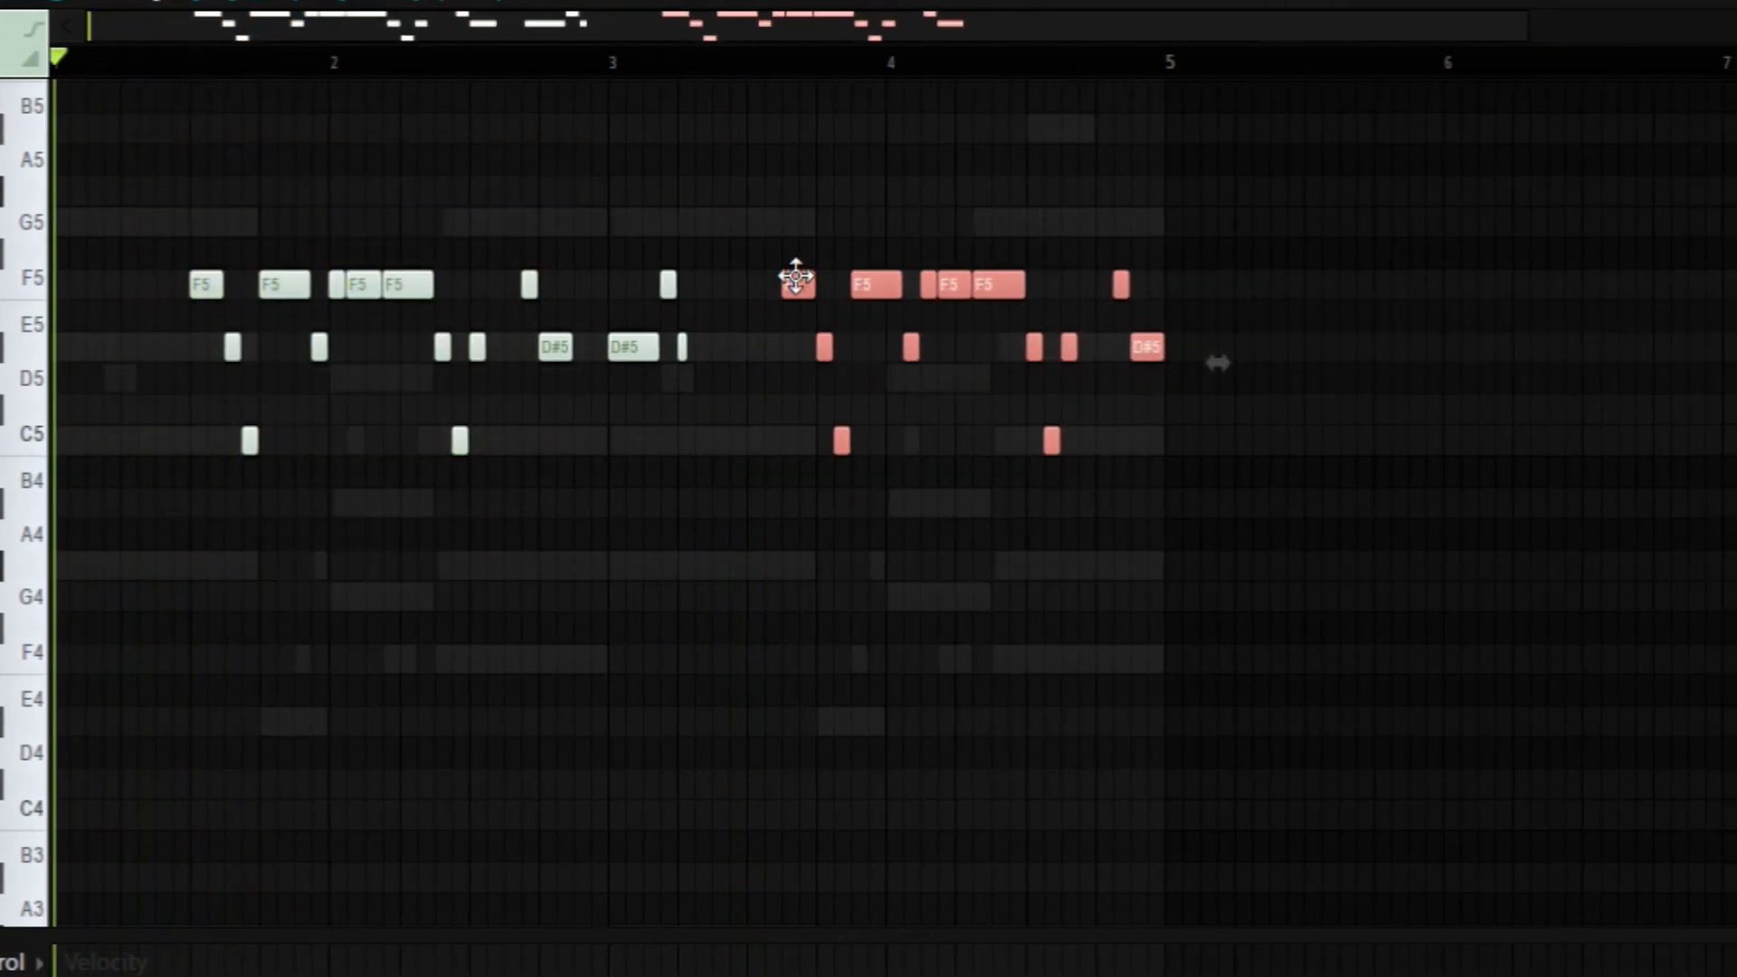
{"action": "right_click", "coordinate": [763, 282]}
{"action": "right_click", "coordinate": [782, 343]}
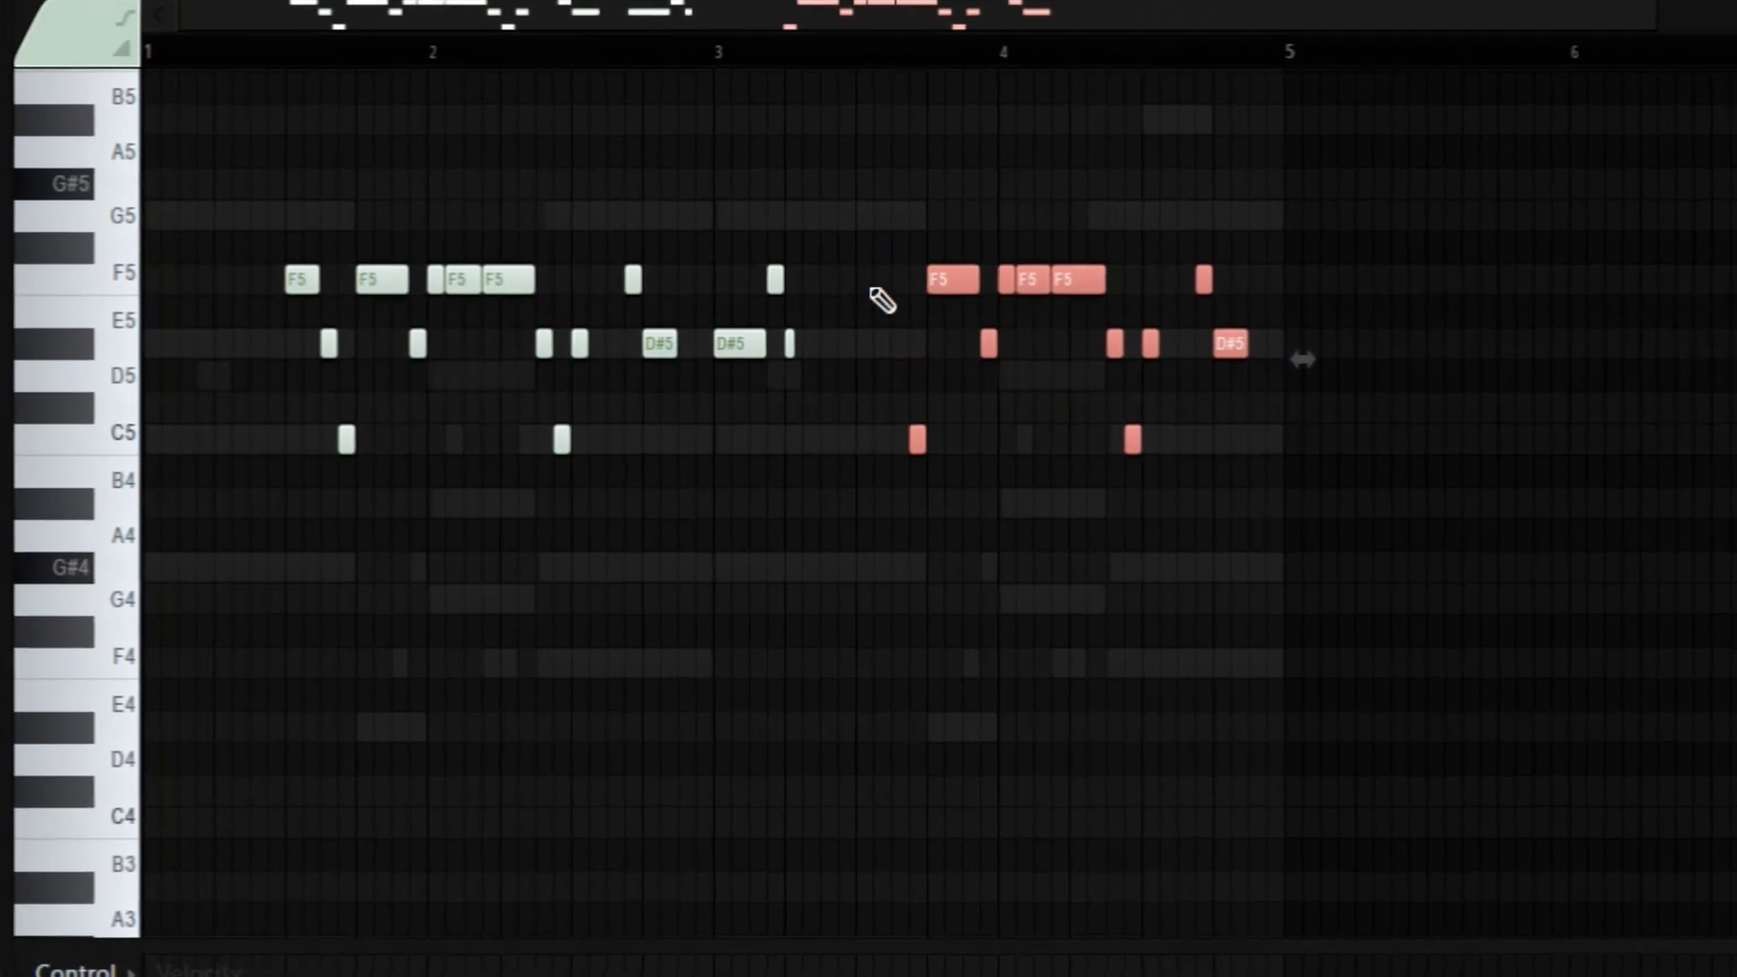
{"action": "left_click_drag", "start_coordinate": [912, 189], "coordinate": [1257, 516]}
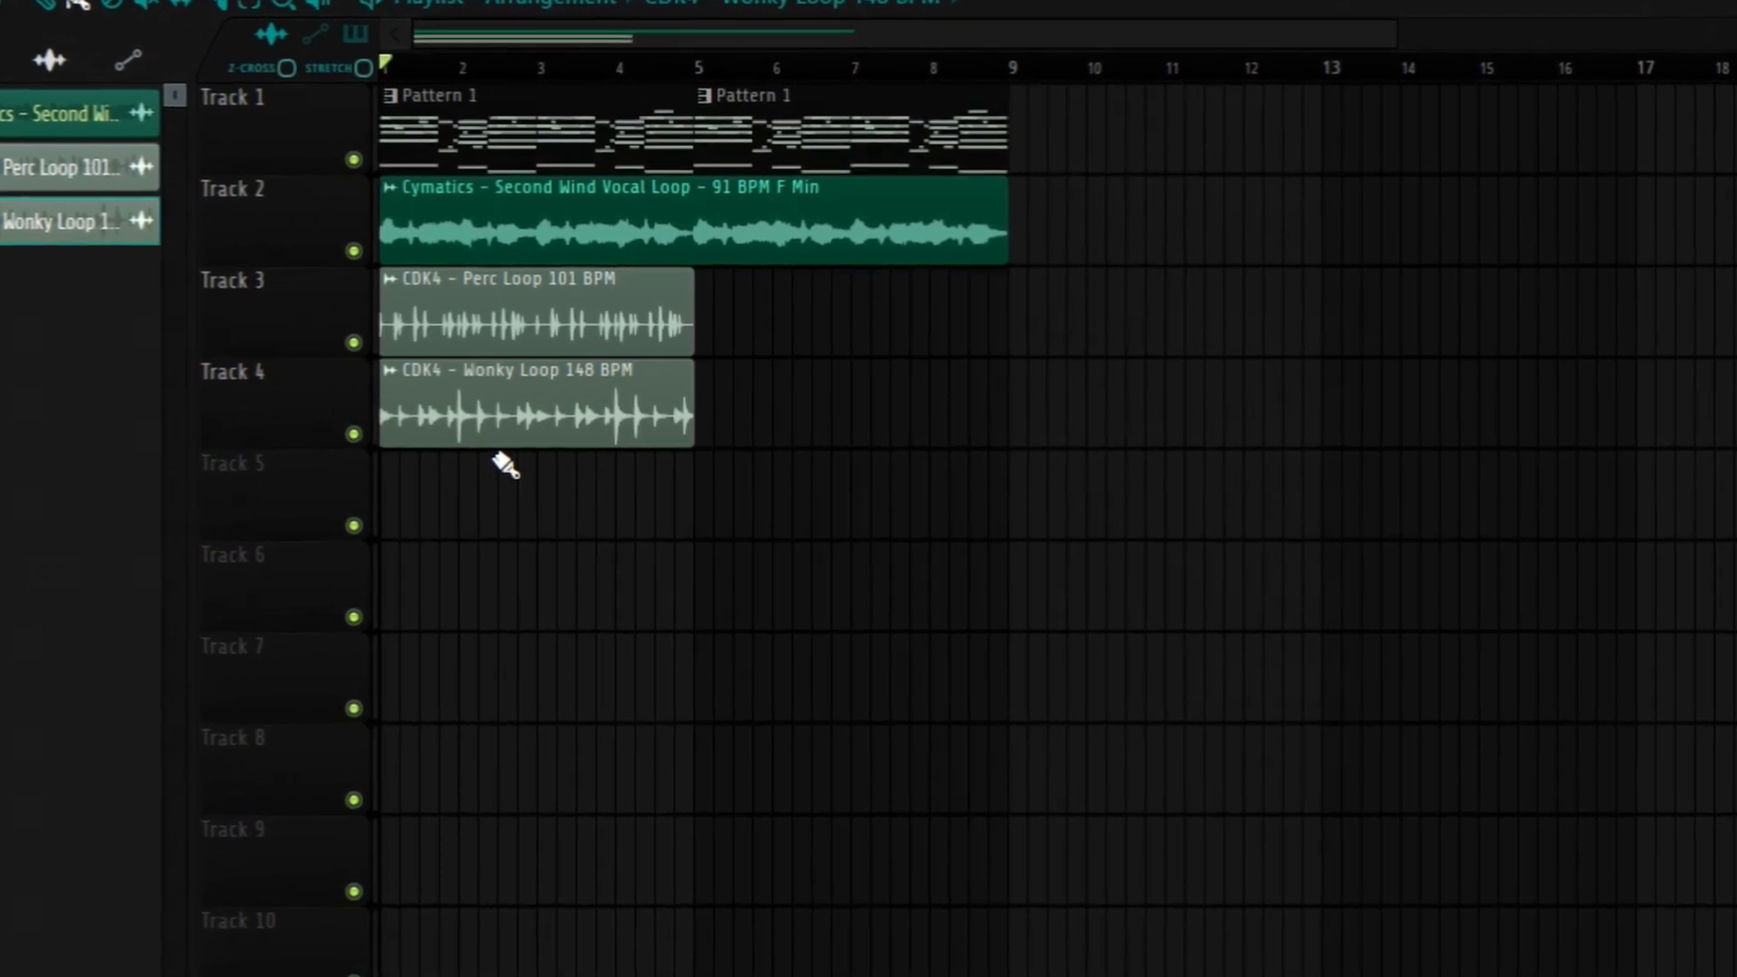
Lower the channel volumes of the CDK4 Perc Loop 101 BPM and the CDK4 Wonky Loop 148 BPM.
{"action": "double_click", "coordinate": [418, 299]}
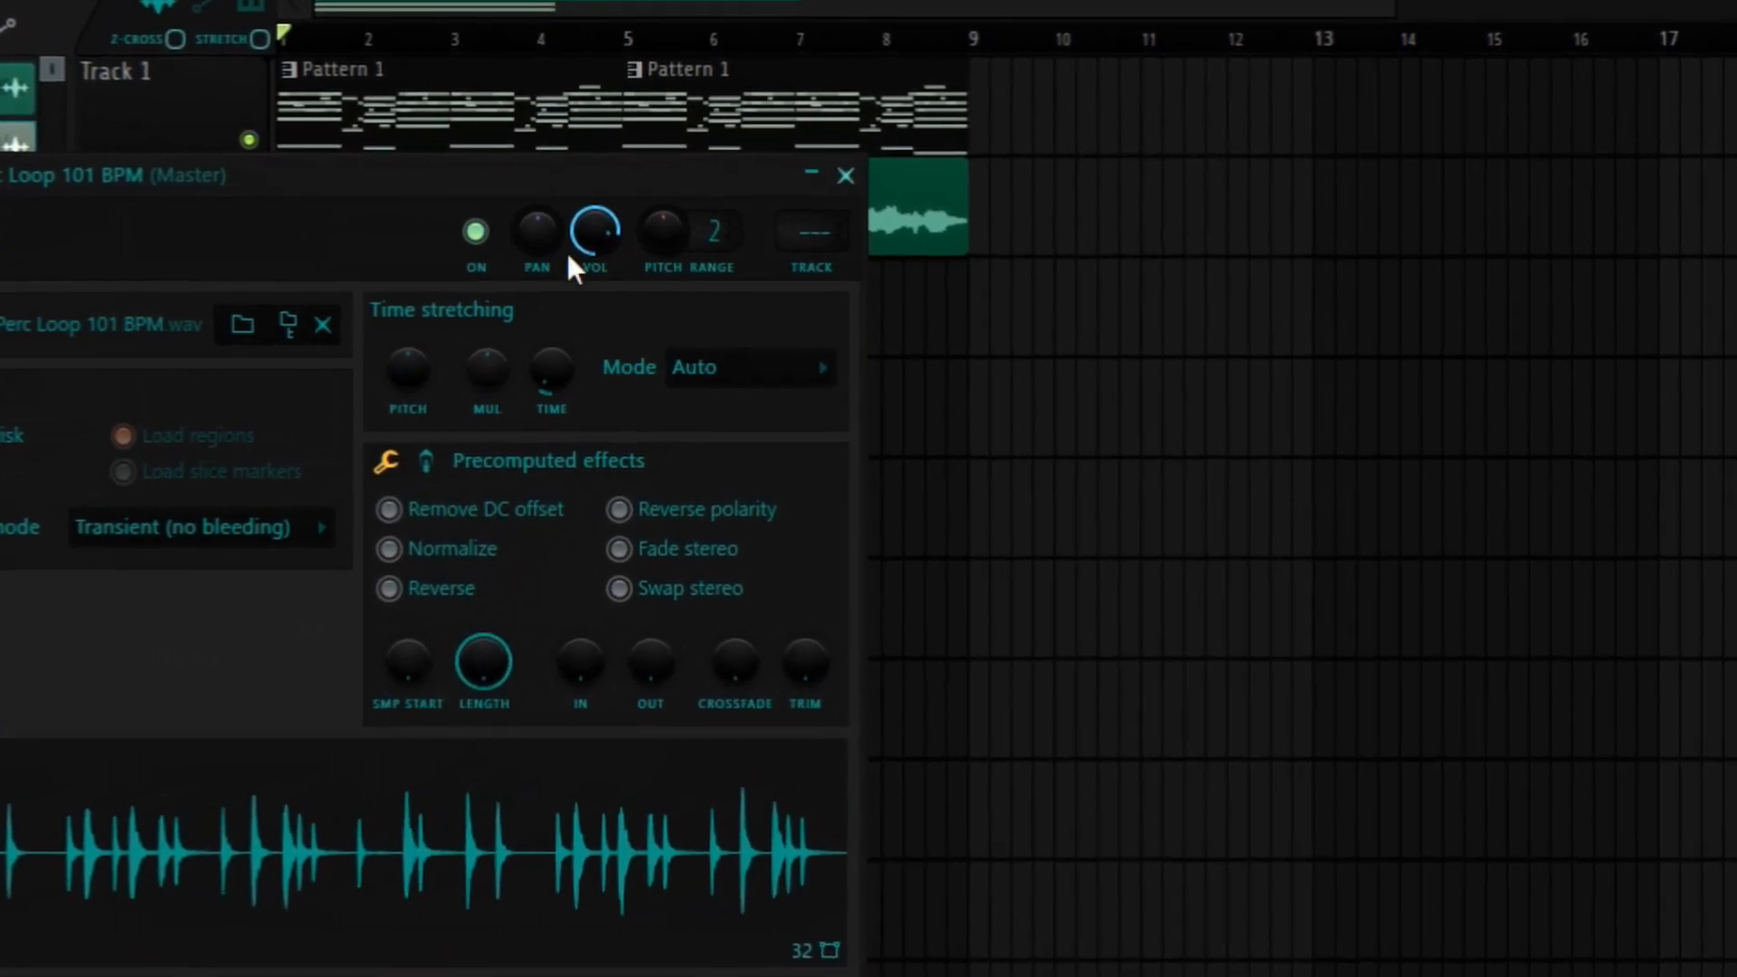
{"action": "left_click_drag", "start_coordinate": [607, 228], "coordinate": [574, 212]}
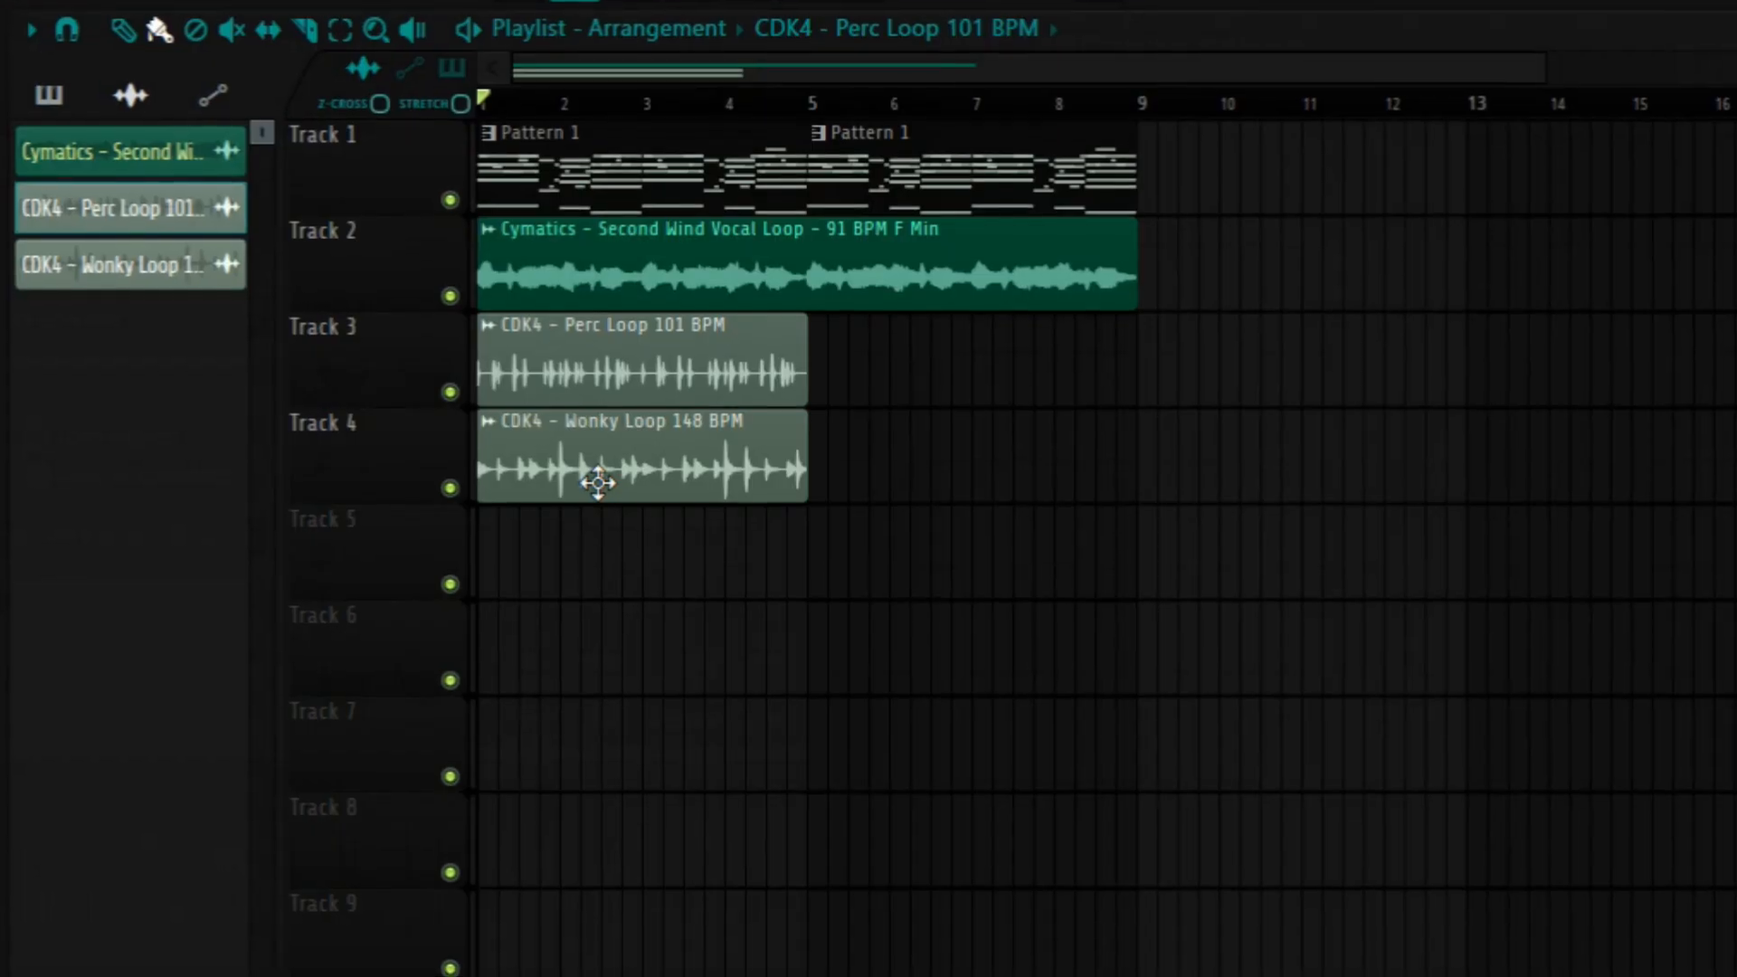
{"action": "double_click", "coordinate": [594, 462]}
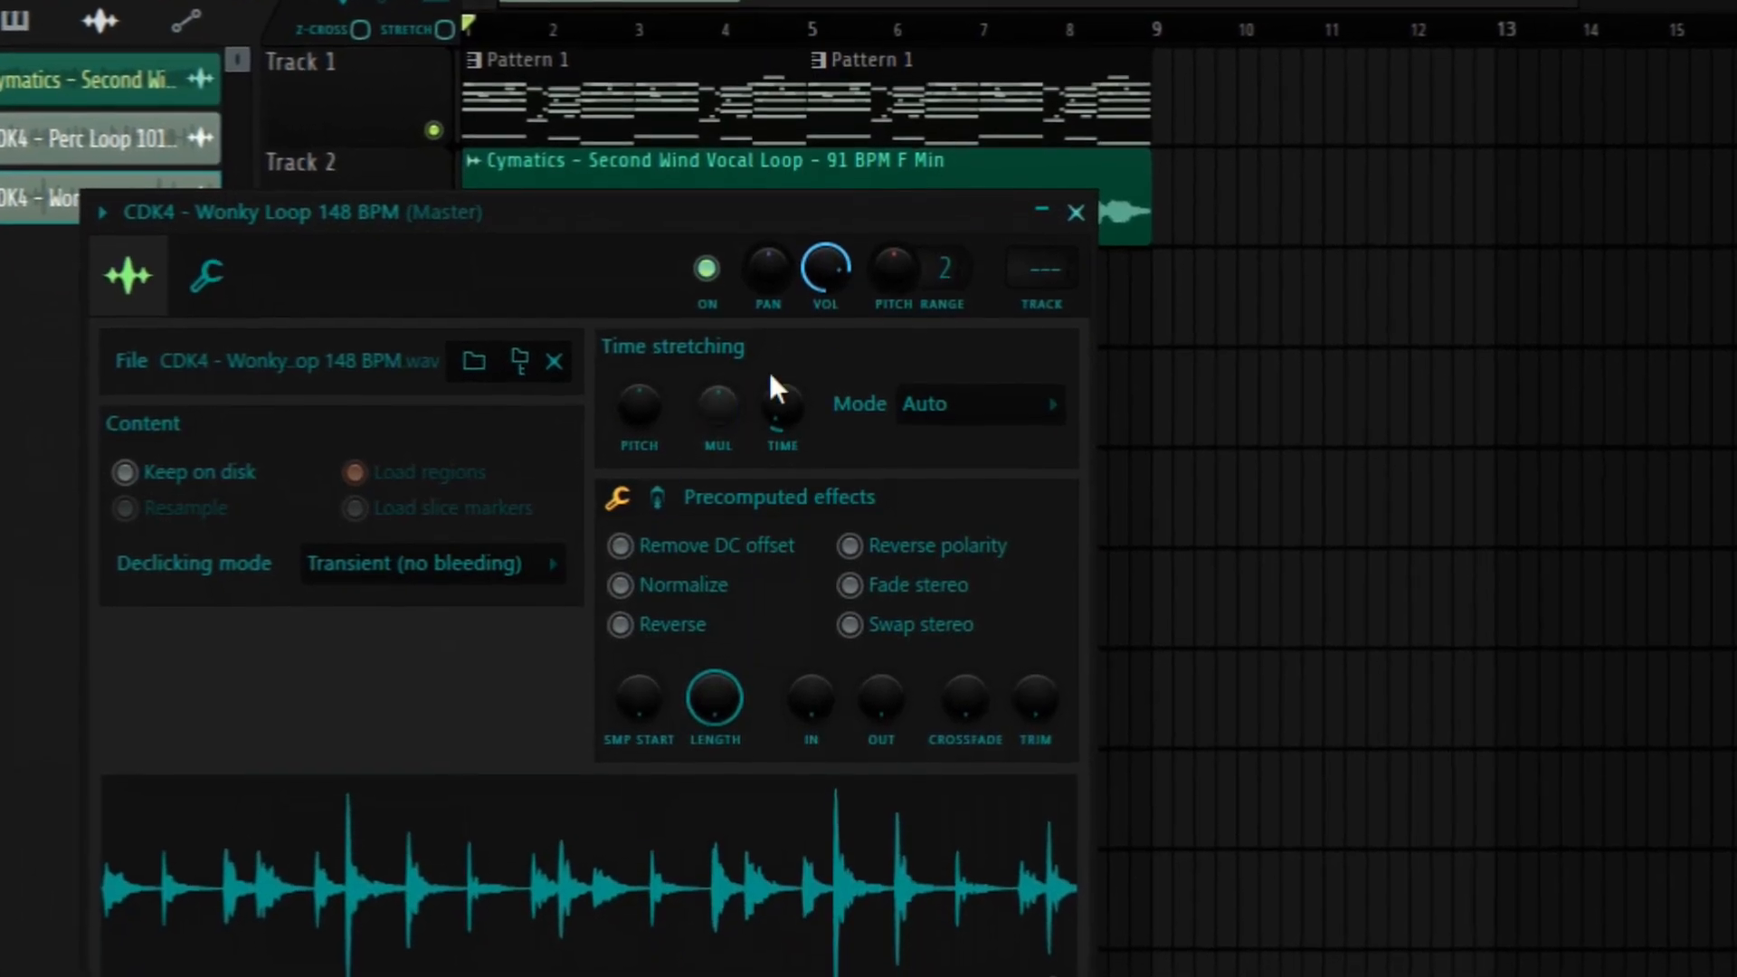
{"action": "left_click_drag", "start_coordinate": [821, 283], "coordinate": [821, 312]}
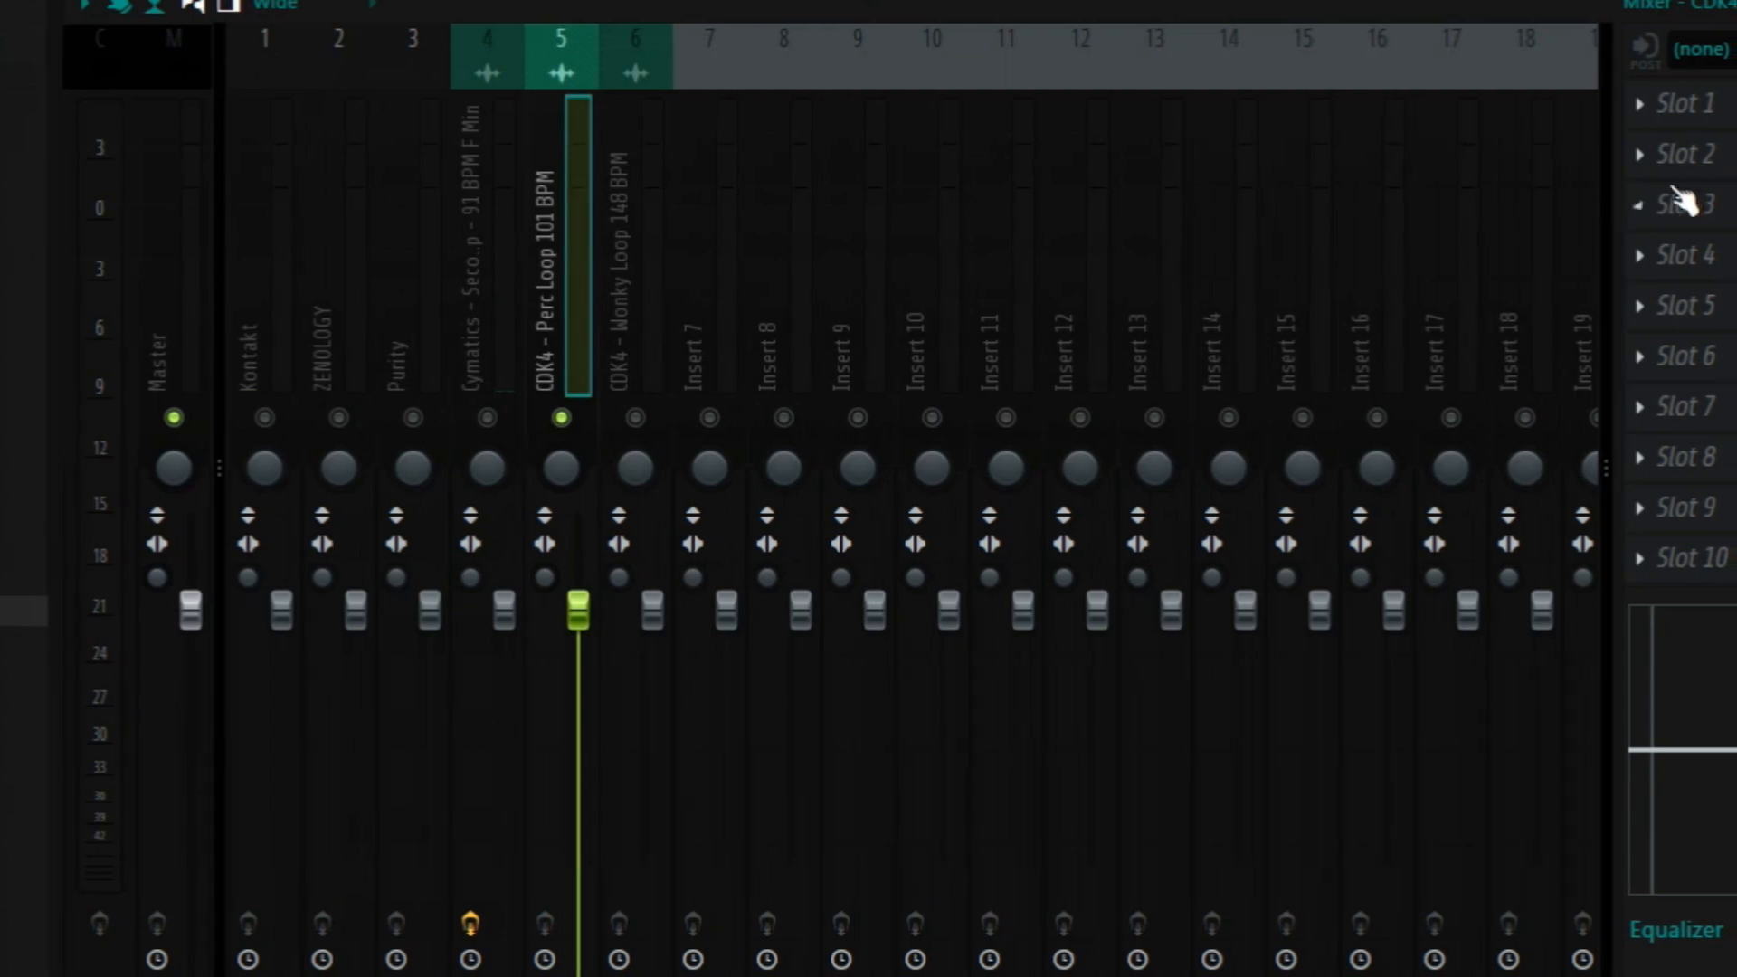
Add Fruity parametric EQ 2 to the perc loop's mixer track with the 40Hz + 18kHz cut preset.
{"action": "left_click", "coordinate": [1701, 104]}
{"action": "left_click", "coordinate": [862, 402]}
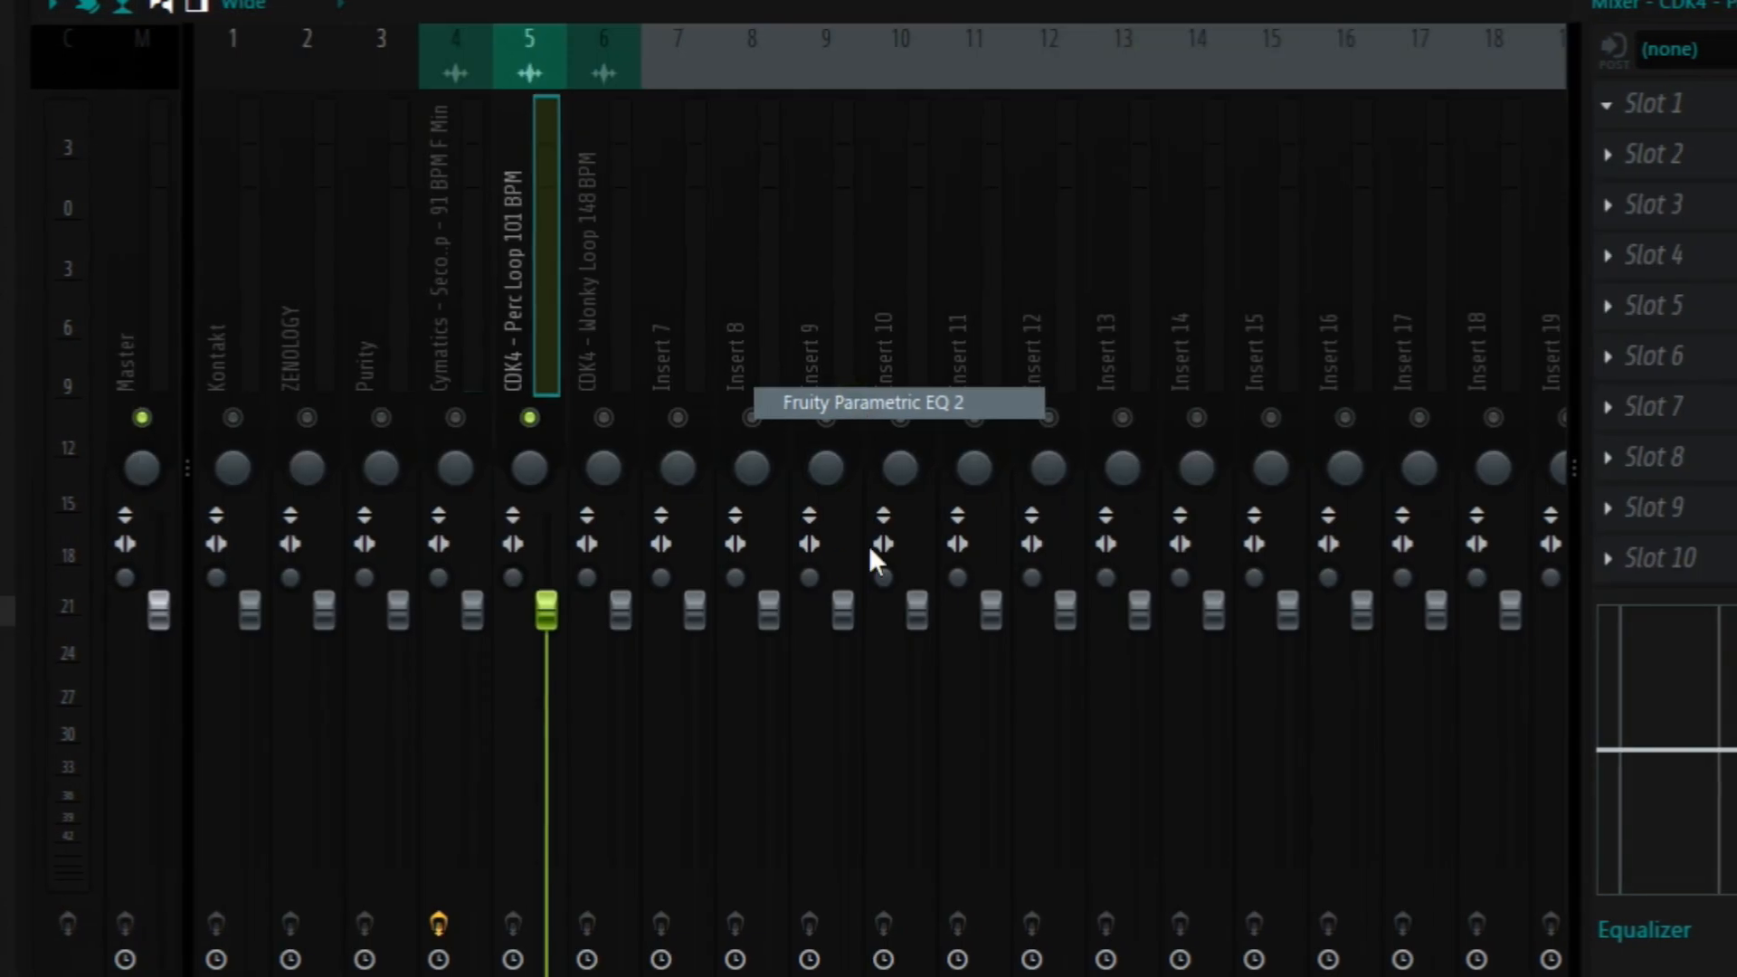
{"action": "left_click", "coordinate": [1040, 252]}
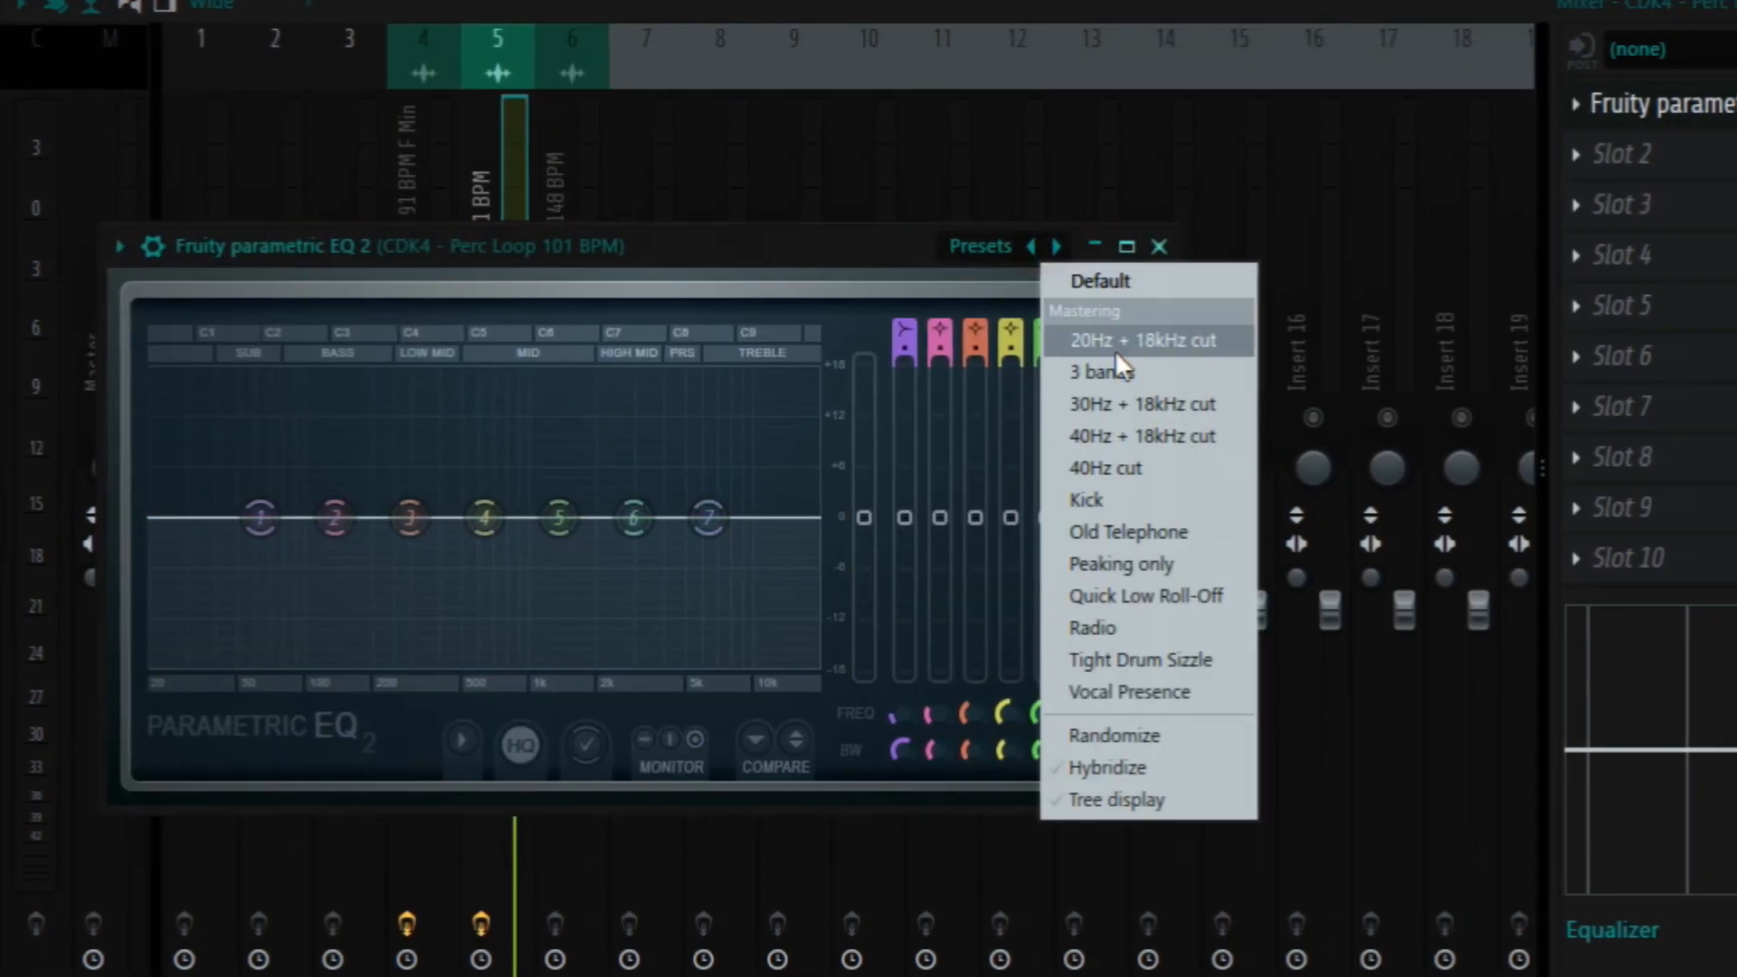
{"action": "left_click", "coordinate": [1130, 440]}
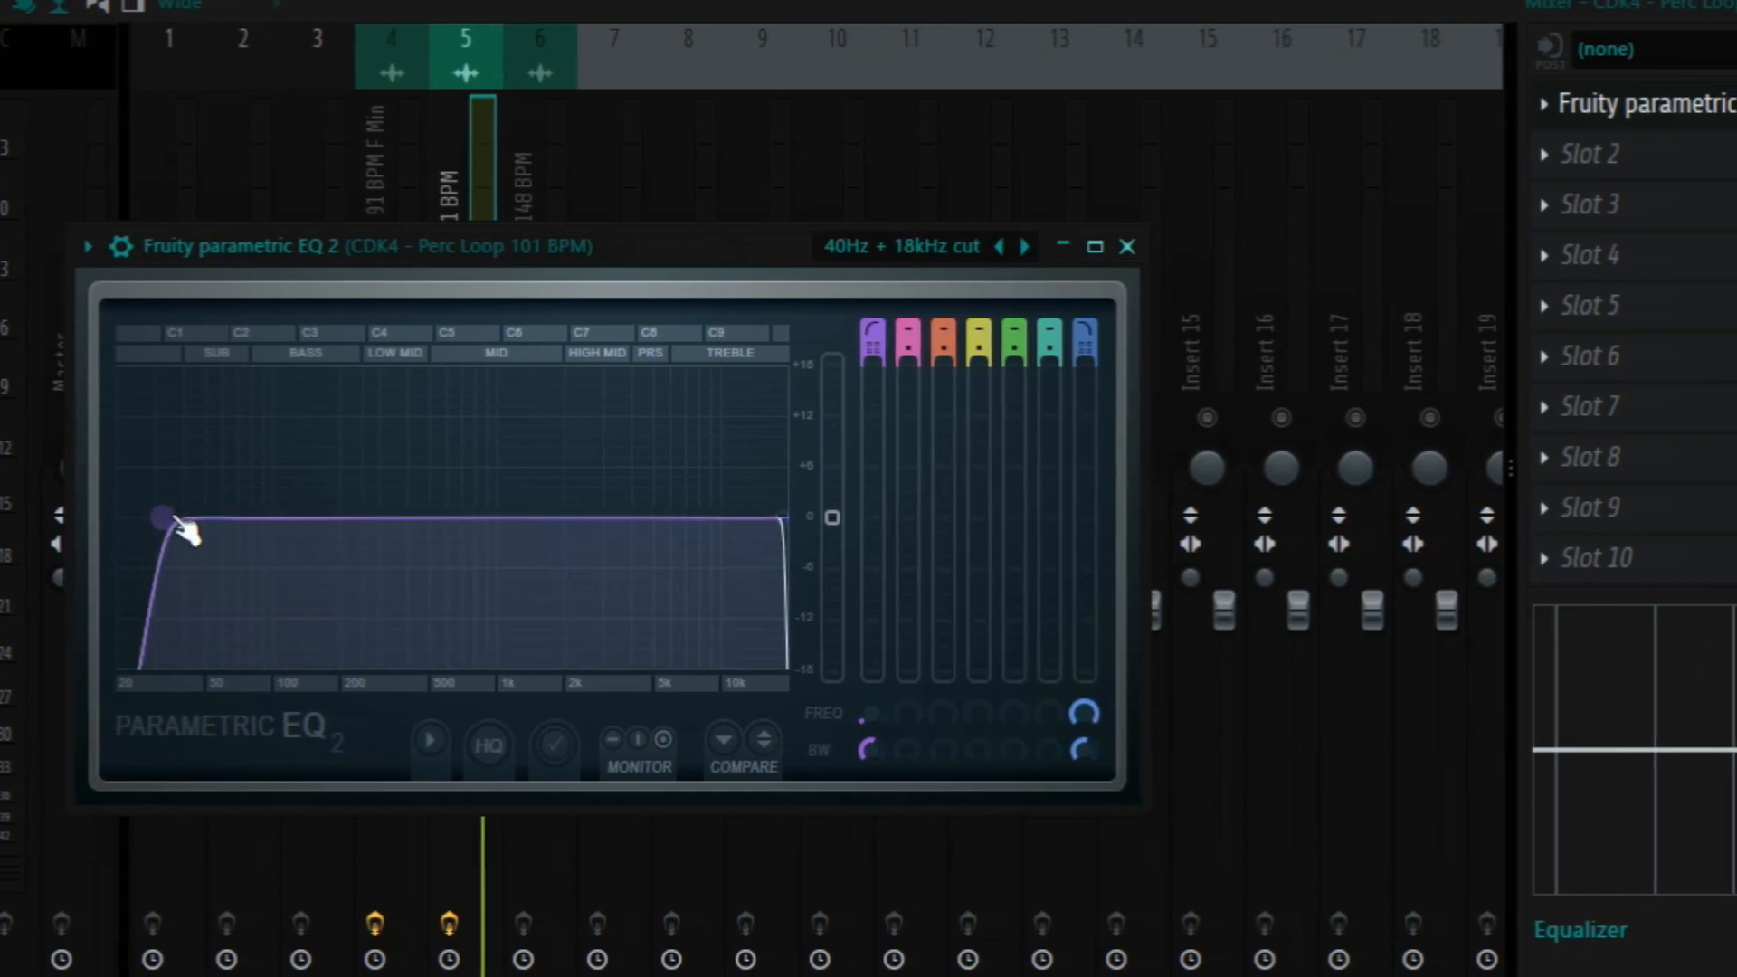
Raise the perc loop EQ's high-pass to the low mids and lower its low-pass into the high mids.
{"action": "left_click_drag", "start_coordinate": [163, 516], "coordinate": [310, 514]}
{"action": "left_click_drag", "start_coordinate": [763, 520], "coordinate": [566, 518]}
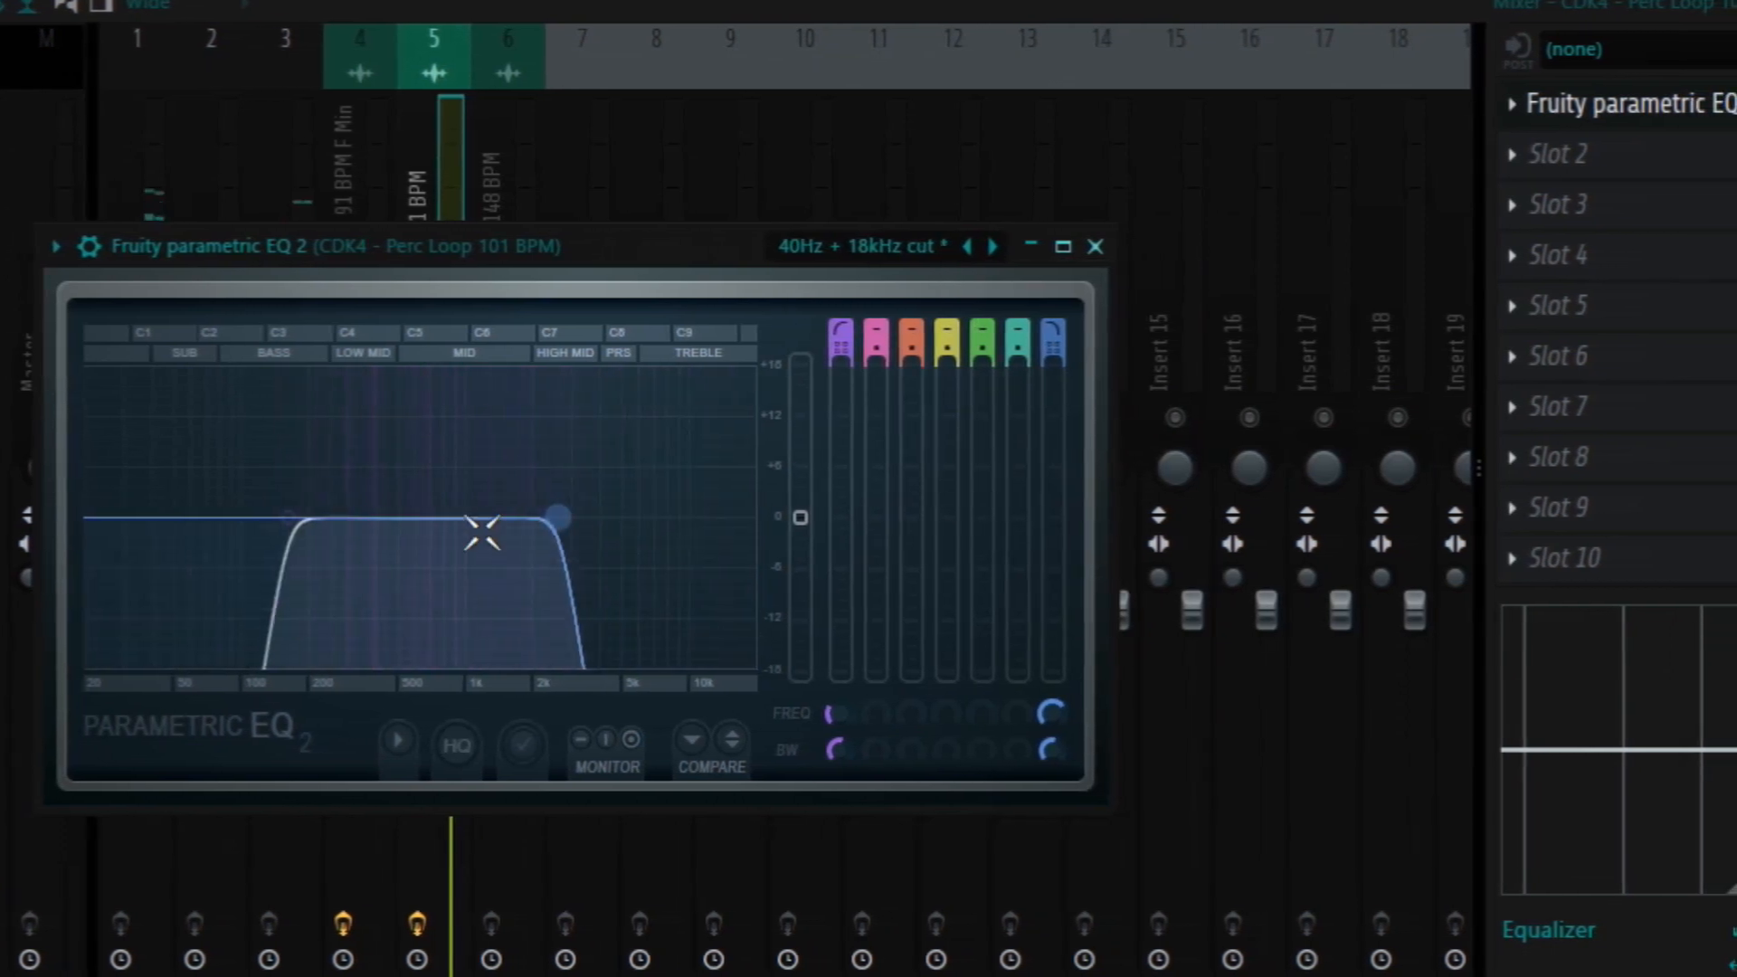
{"action": "mouse_move", "coordinate": [298, 518]}
{"action": "left_mouse_down"}
{"action": "mouse_move", "coordinate": [329, 519]}
{"action": "mouse_move", "coordinate": [306, 520]}
{"action": "left_mouse_up"}
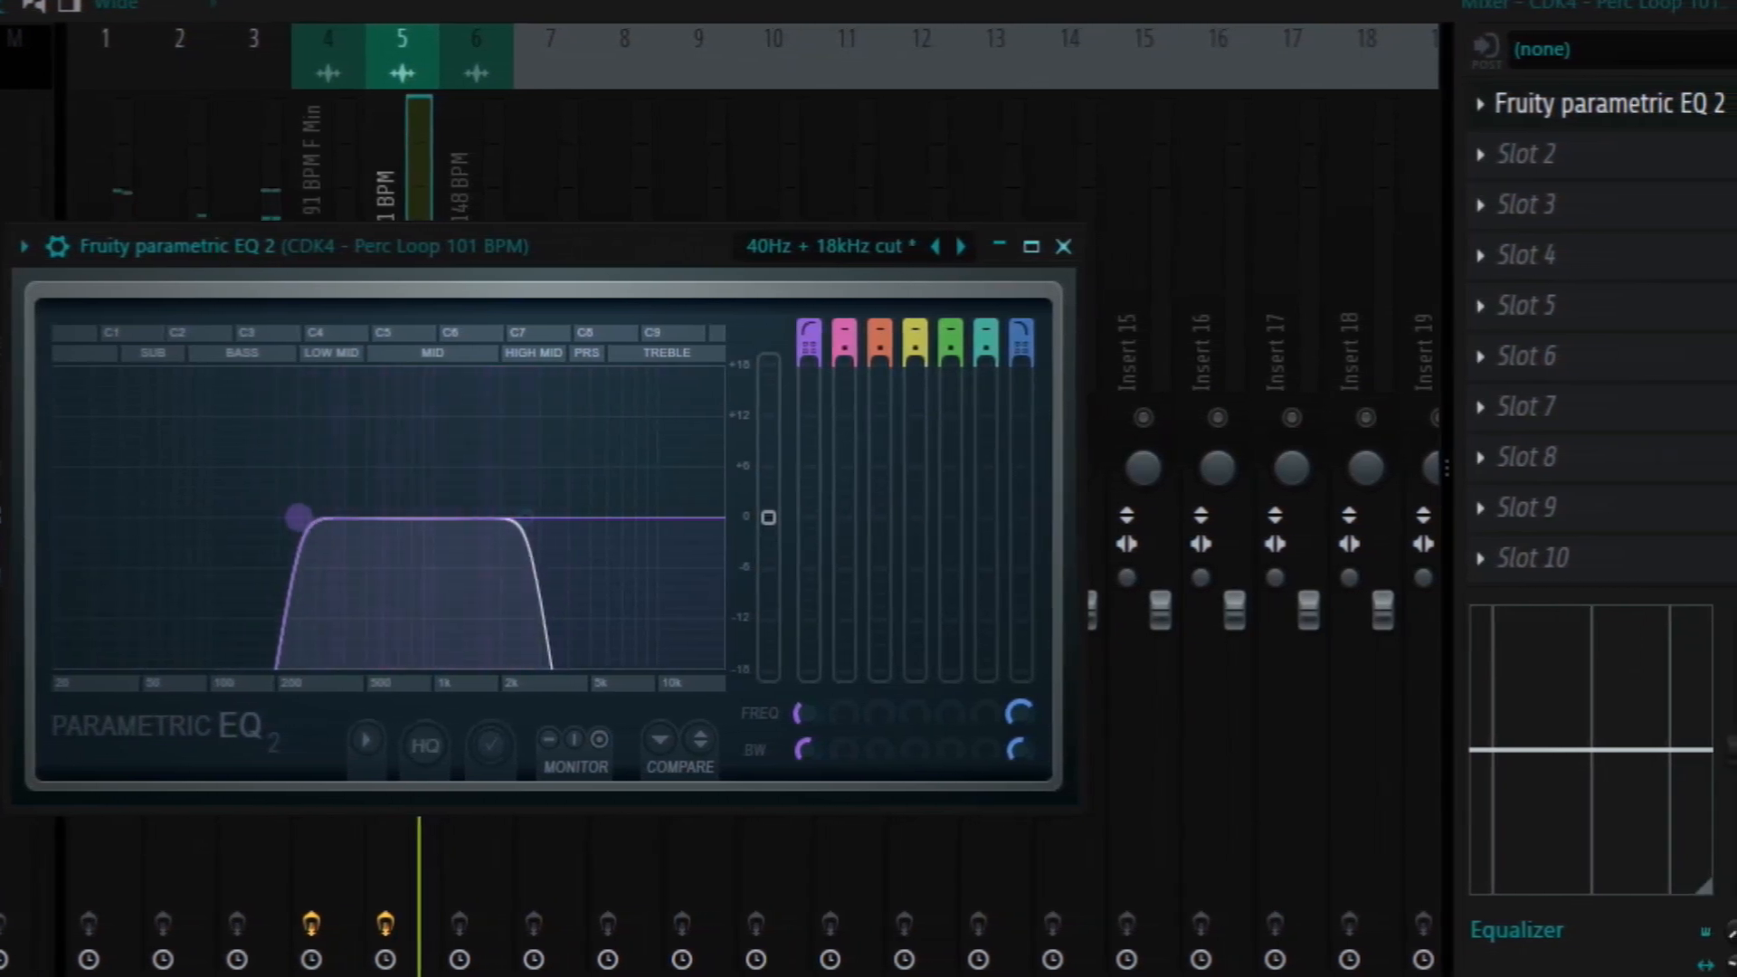
Add Wider after the EQ on the perc loop's mixer track and adjust its width.
{"action": "left_click", "coordinate": [1489, 154]}
{"action": "mouse_move", "coordinate": [1667, 199]}
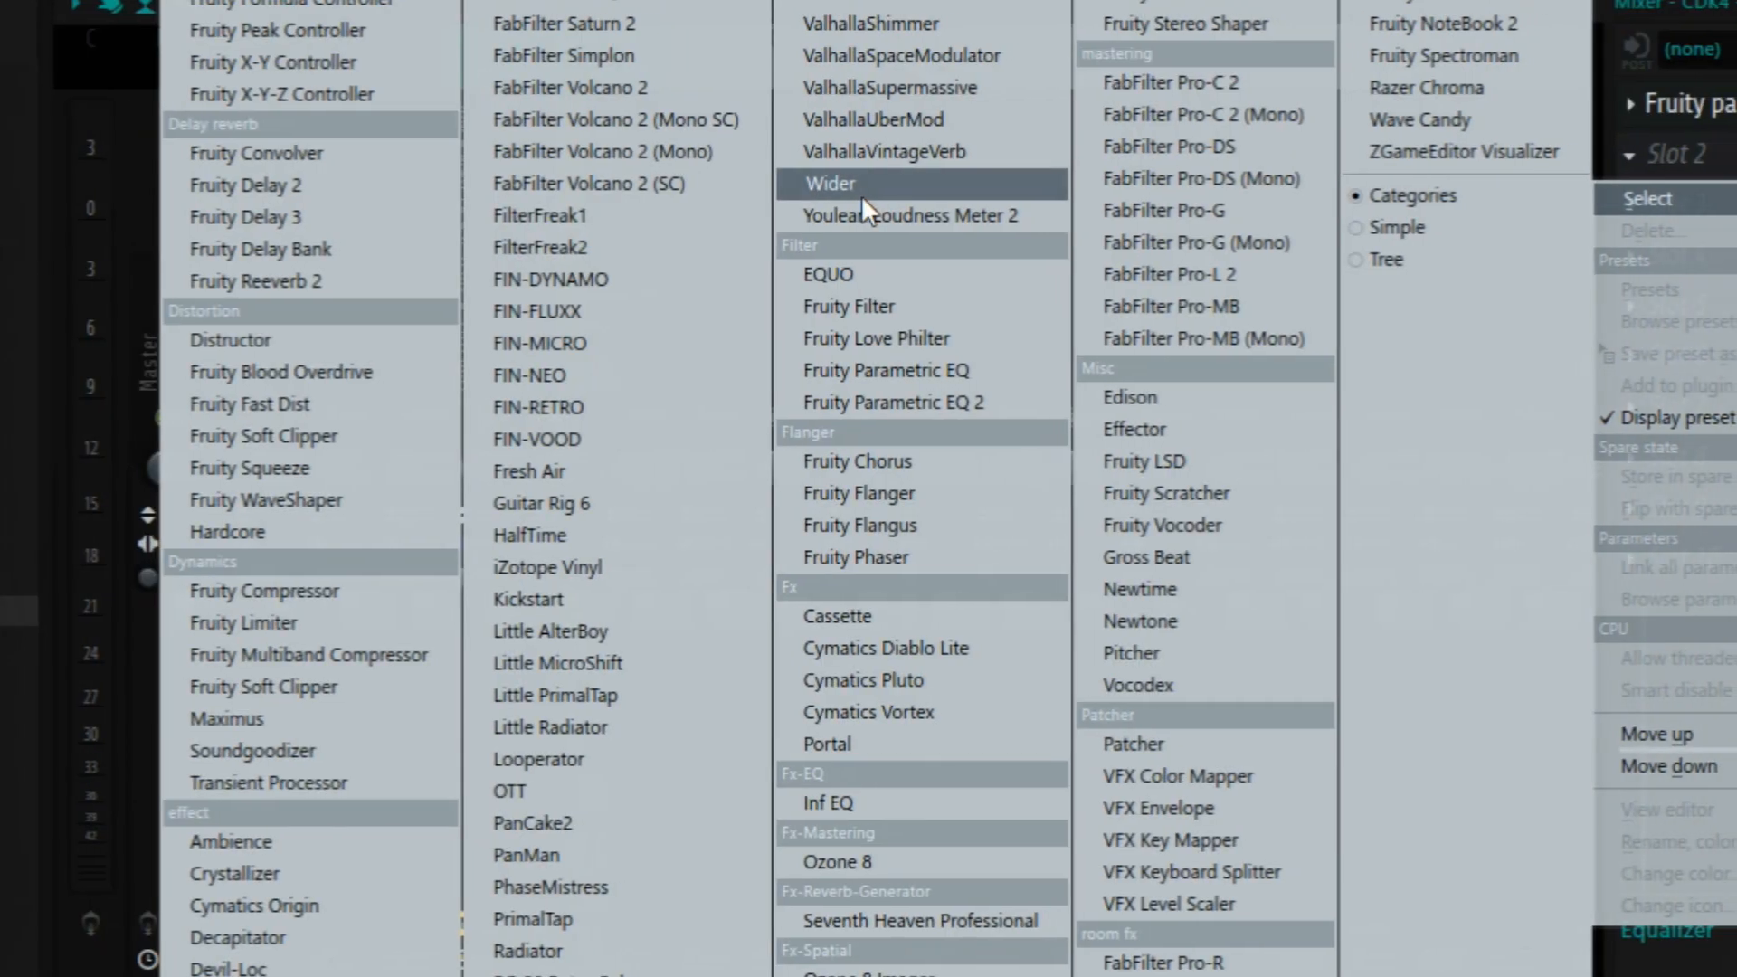
{"action": "left_click", "coordinate": [855, 184]}
{"action": "left_click_drag", "start_coordinate": [796, 589], "coordinate": [885, 583]}
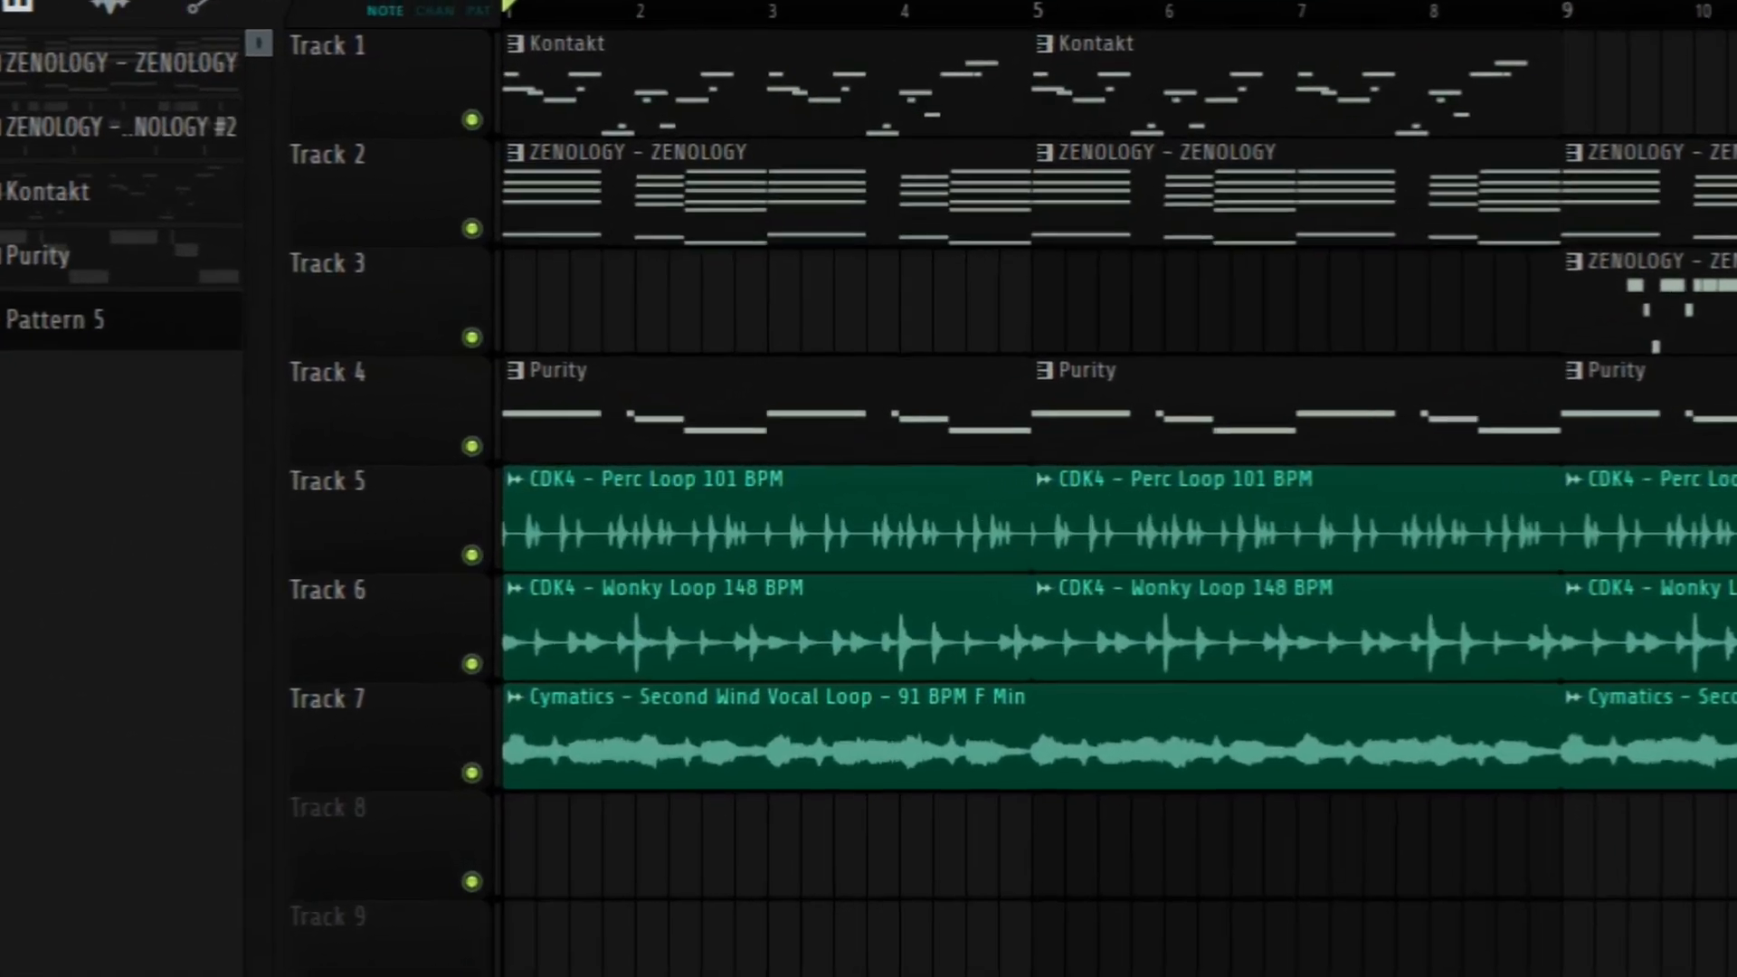
Convert the HK rimshot 5 hits on steps 4 and 13 to piano roll notes and repeat the bar along the pattern.
{"action": "key", "text": "F6"}
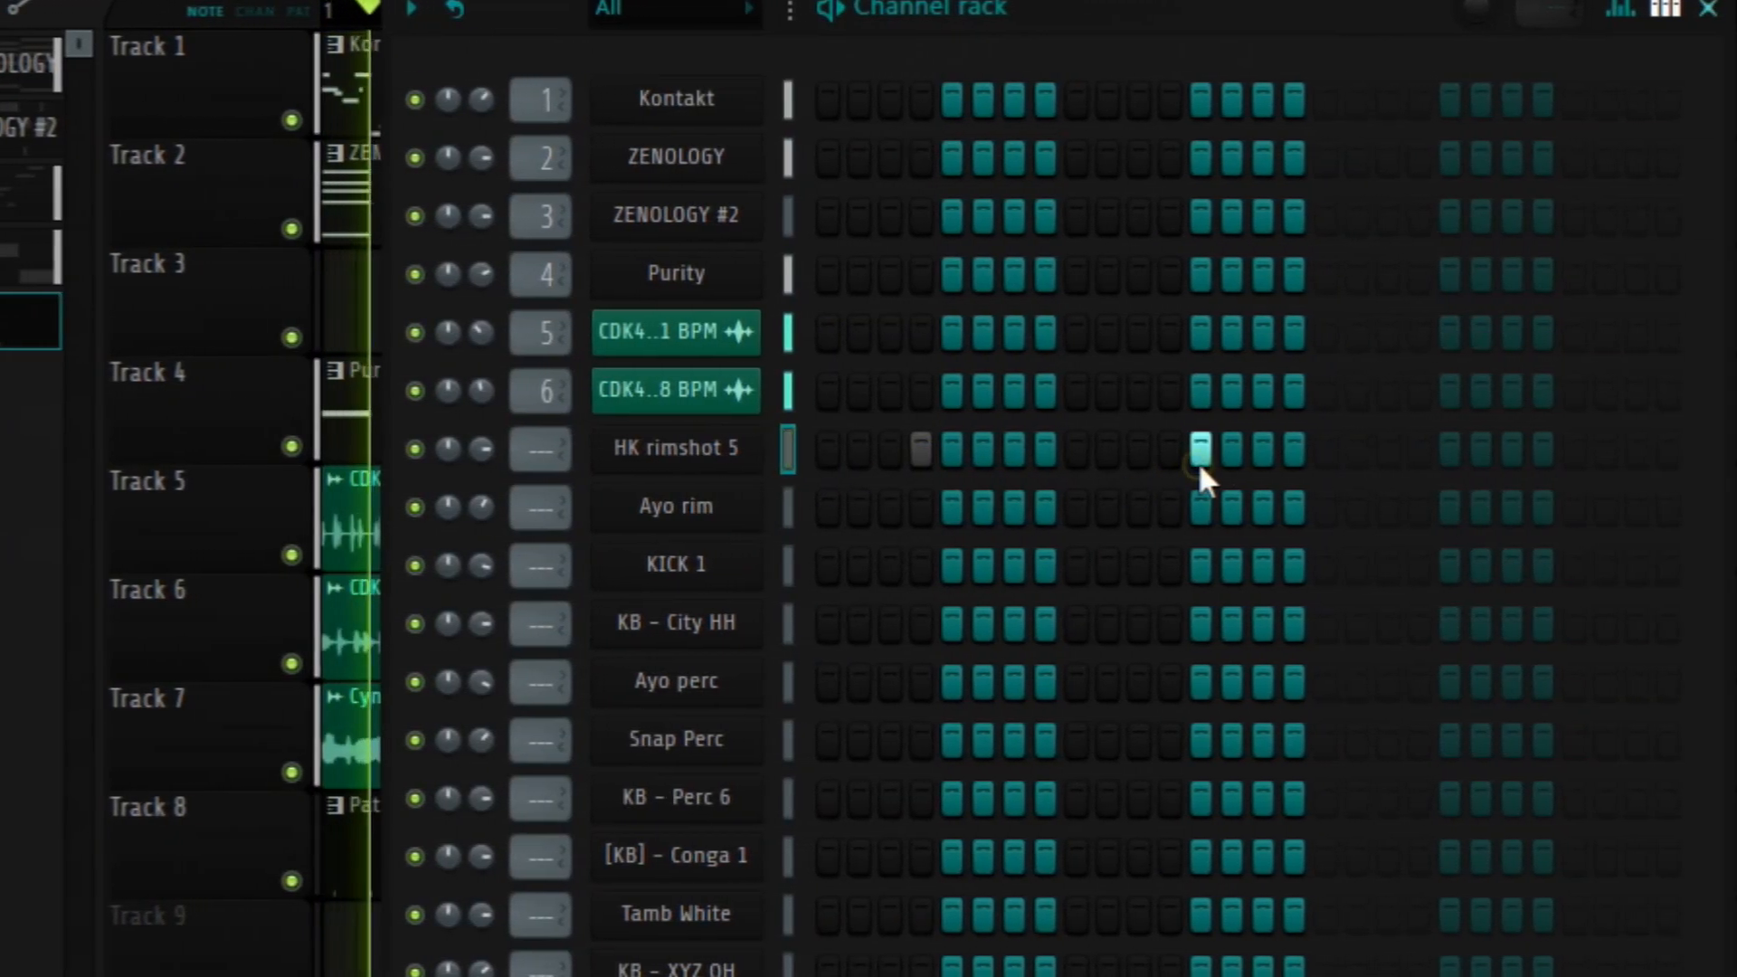
{"action": "right_click", "coordinate": [715, 448]}
{"action": "left_click", "coordinate": [934, 464]}
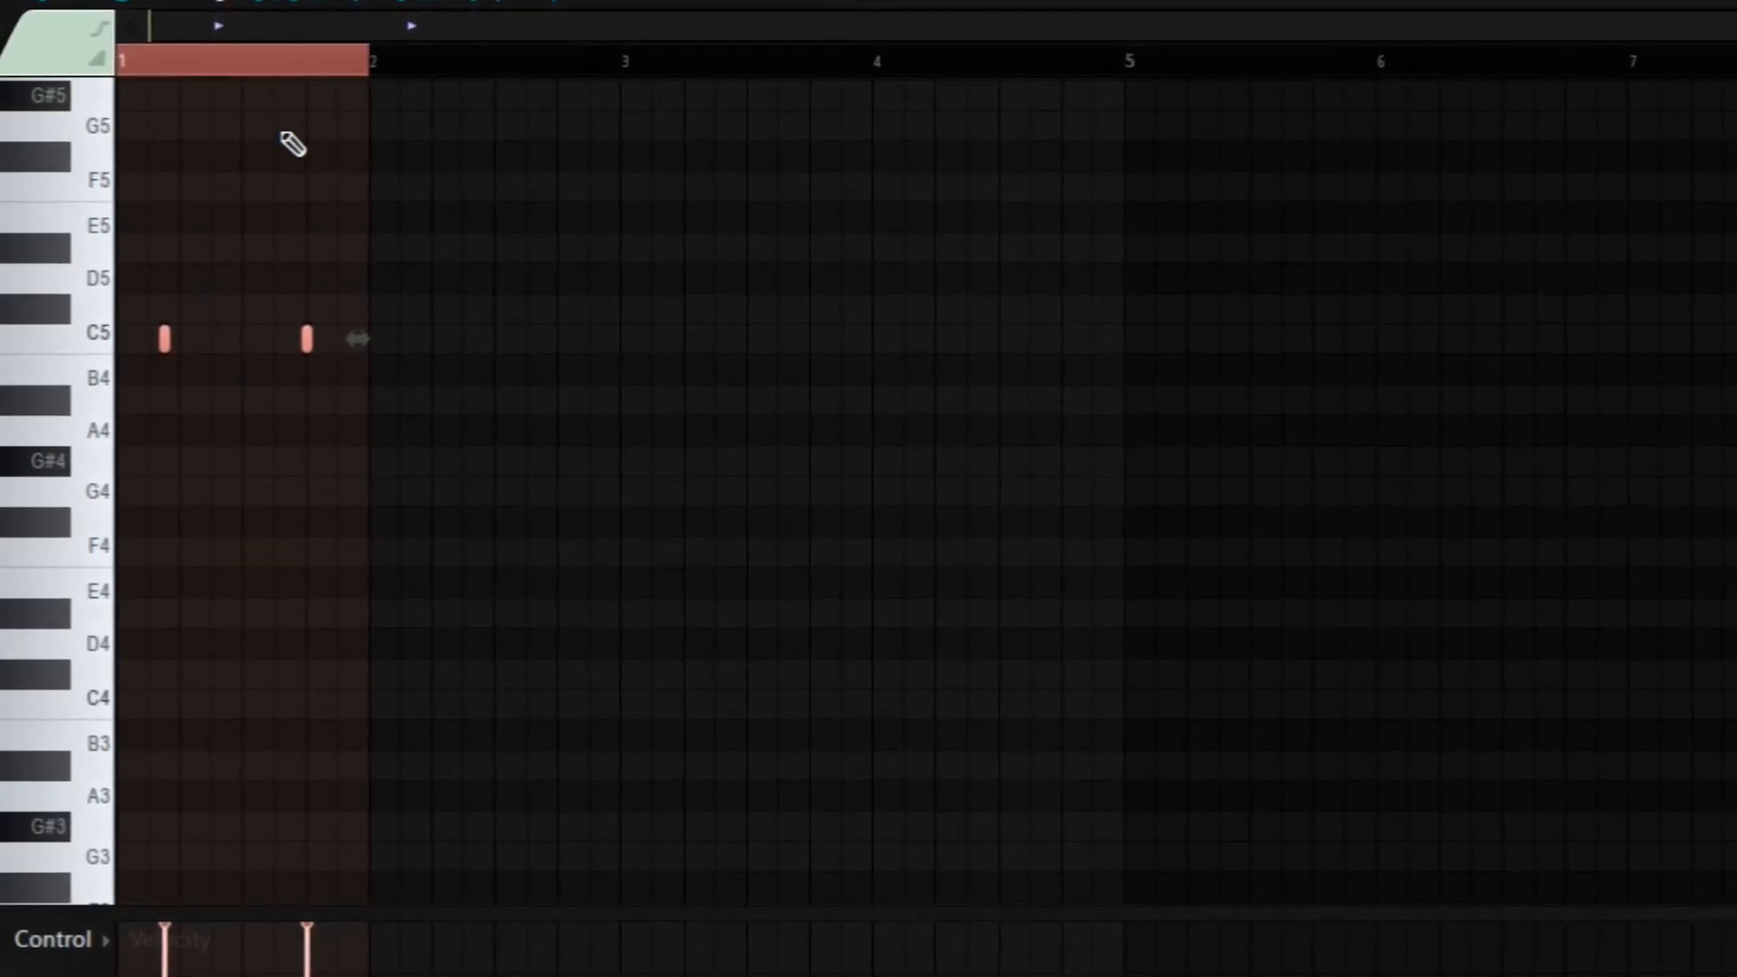
{"action": "key", "text": "ctrl+b"}
{"action": "key", "text": "ctrl+b"}
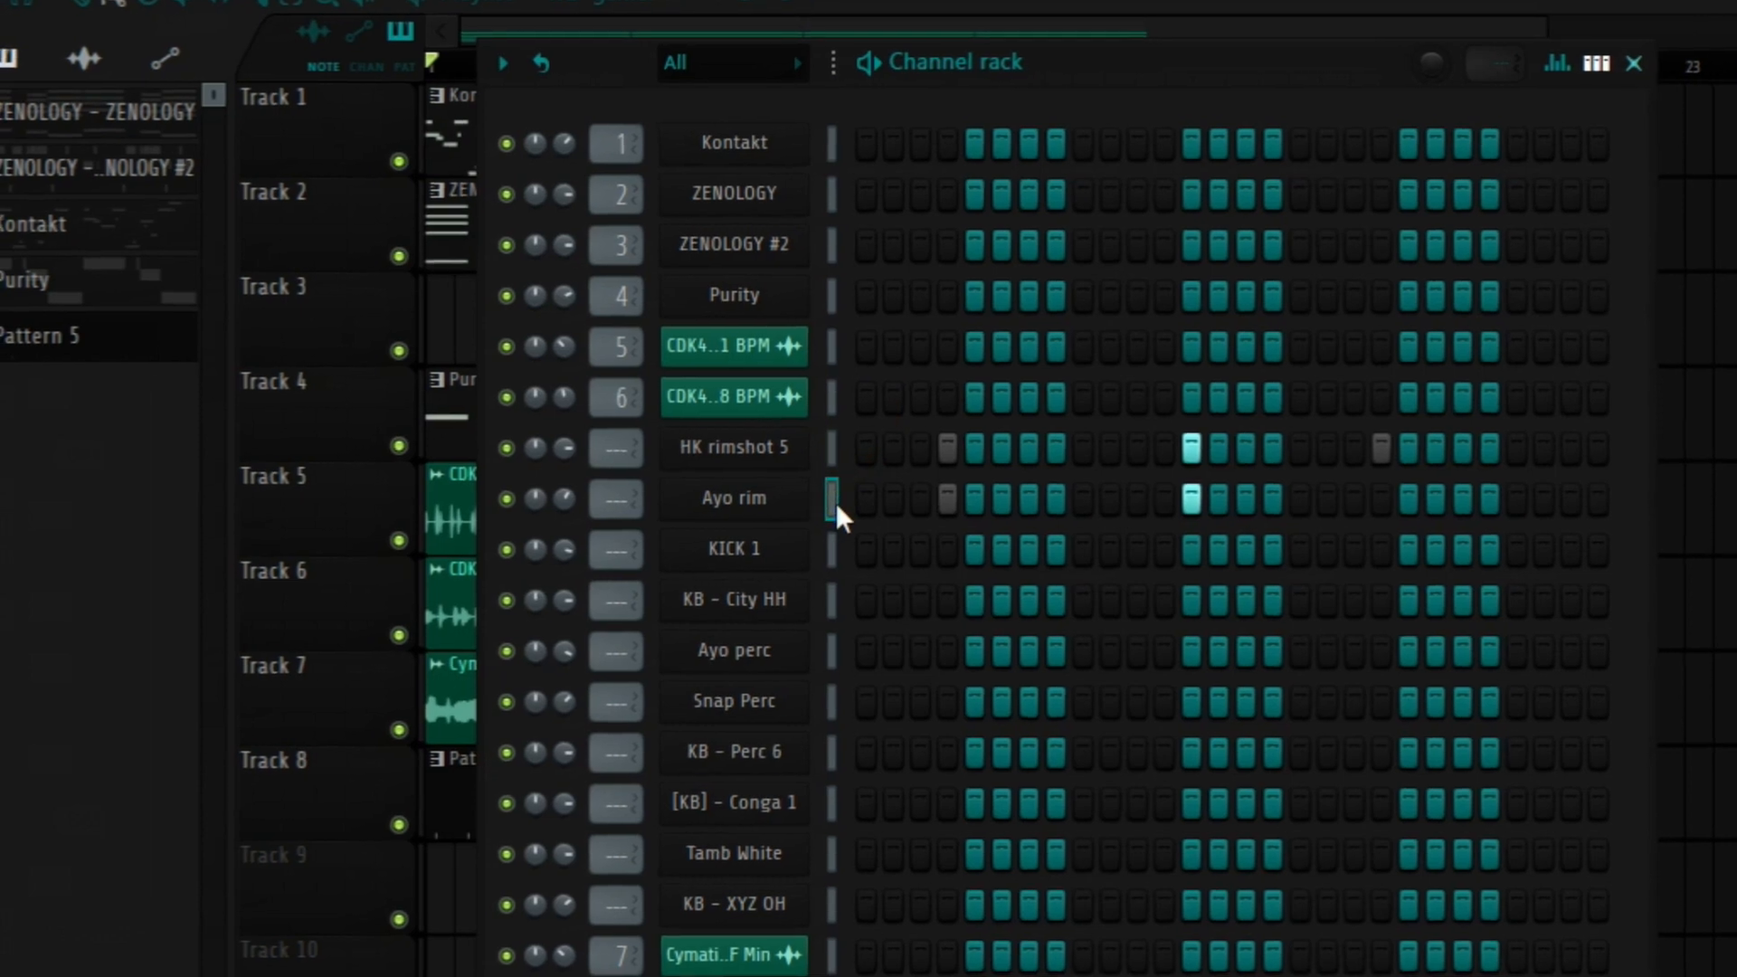
Place KICK 1 hits on steps 1 and 7, and extend the kick pattern across four bars in the piano roll.
{"action": "key", "text": "space"}
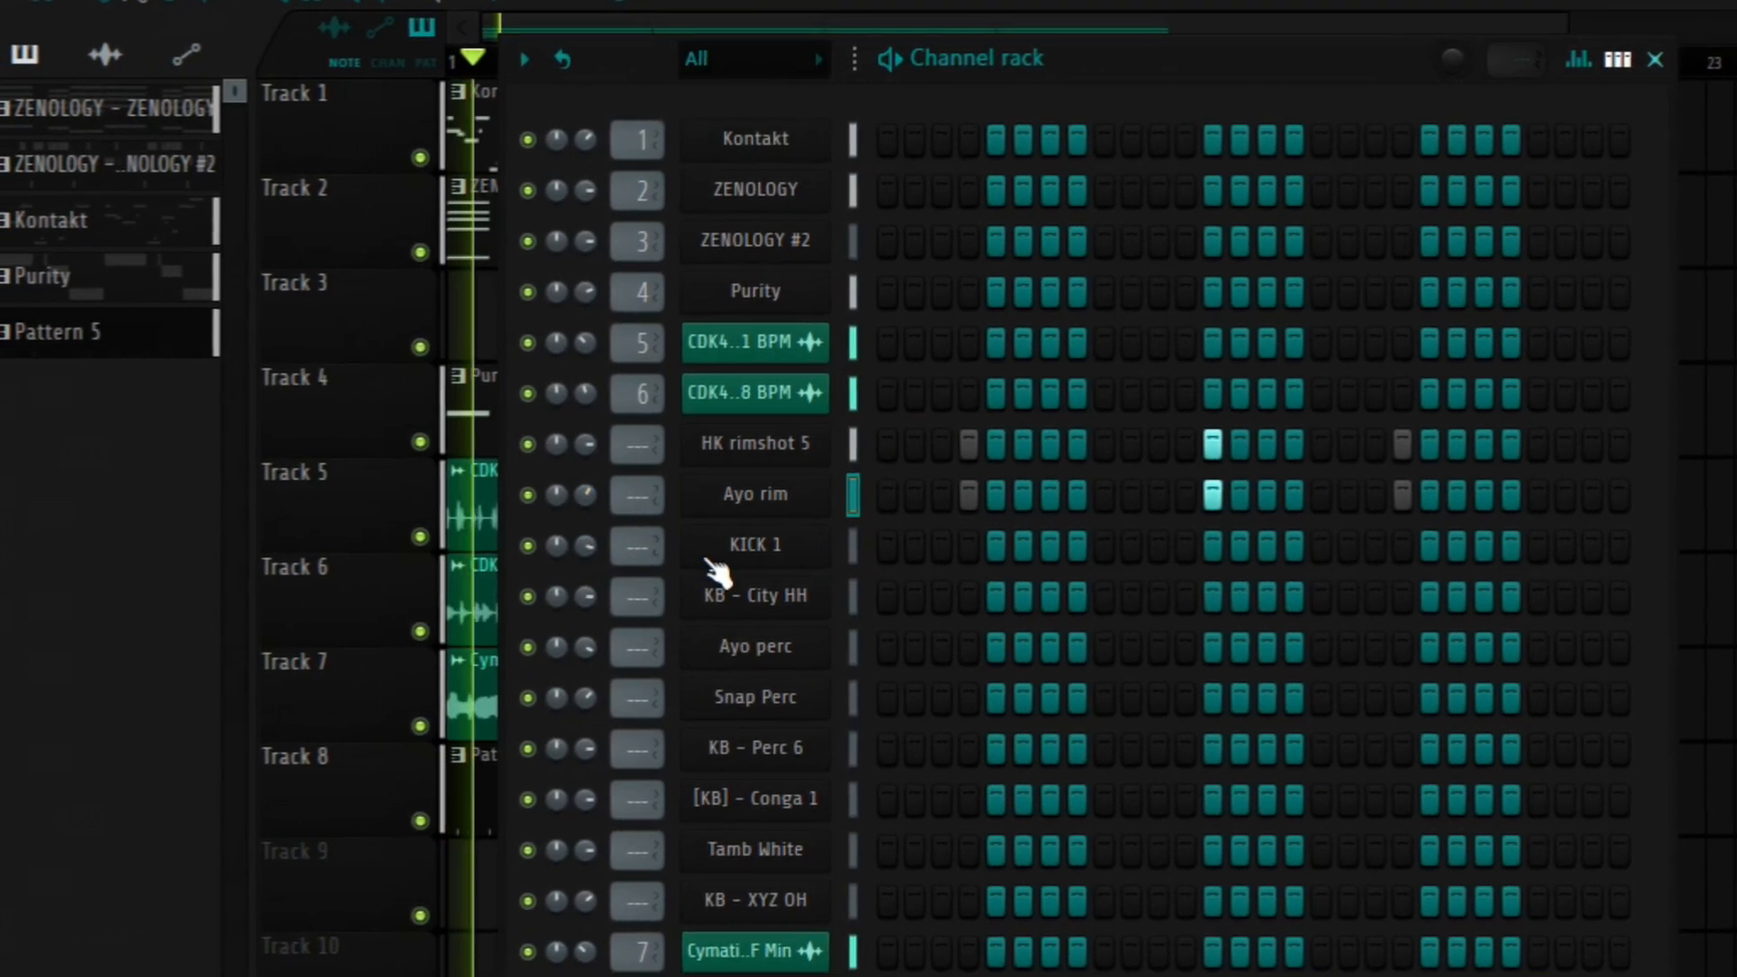
{"action": "right_click", "coordinate": [768, 554]}
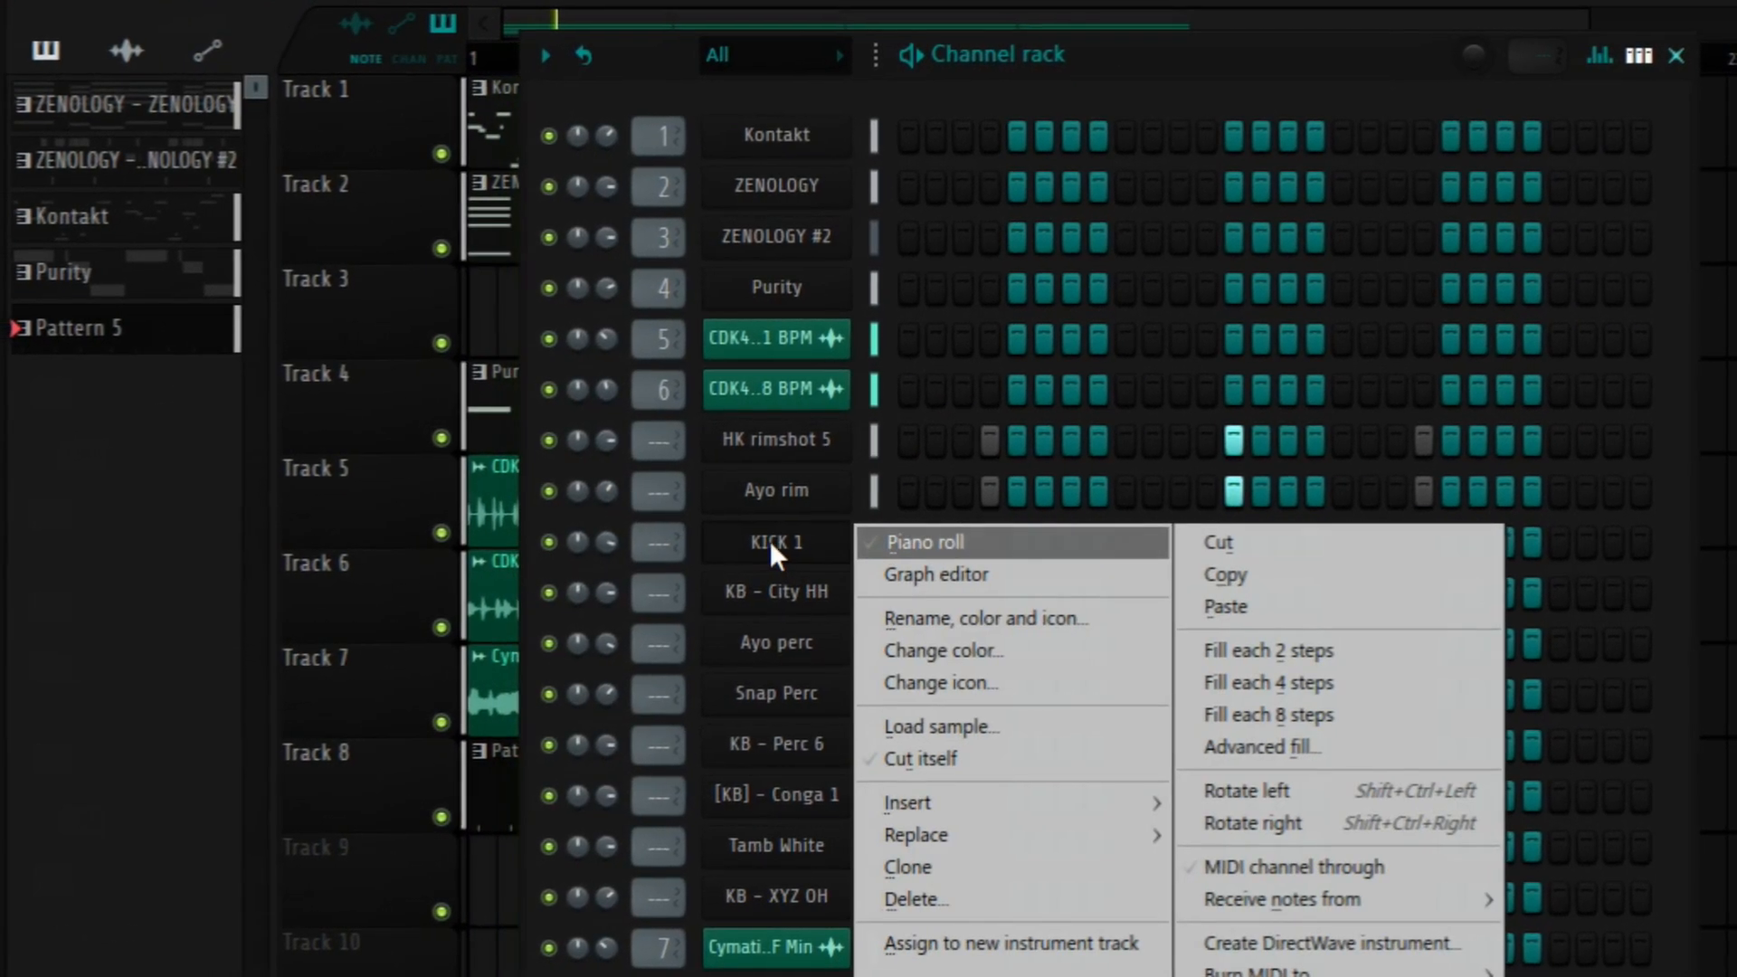
{"action": "left_click", "coordinate": [839, 541]}
{"action": "left_click", "coordinate": [919, 541]}
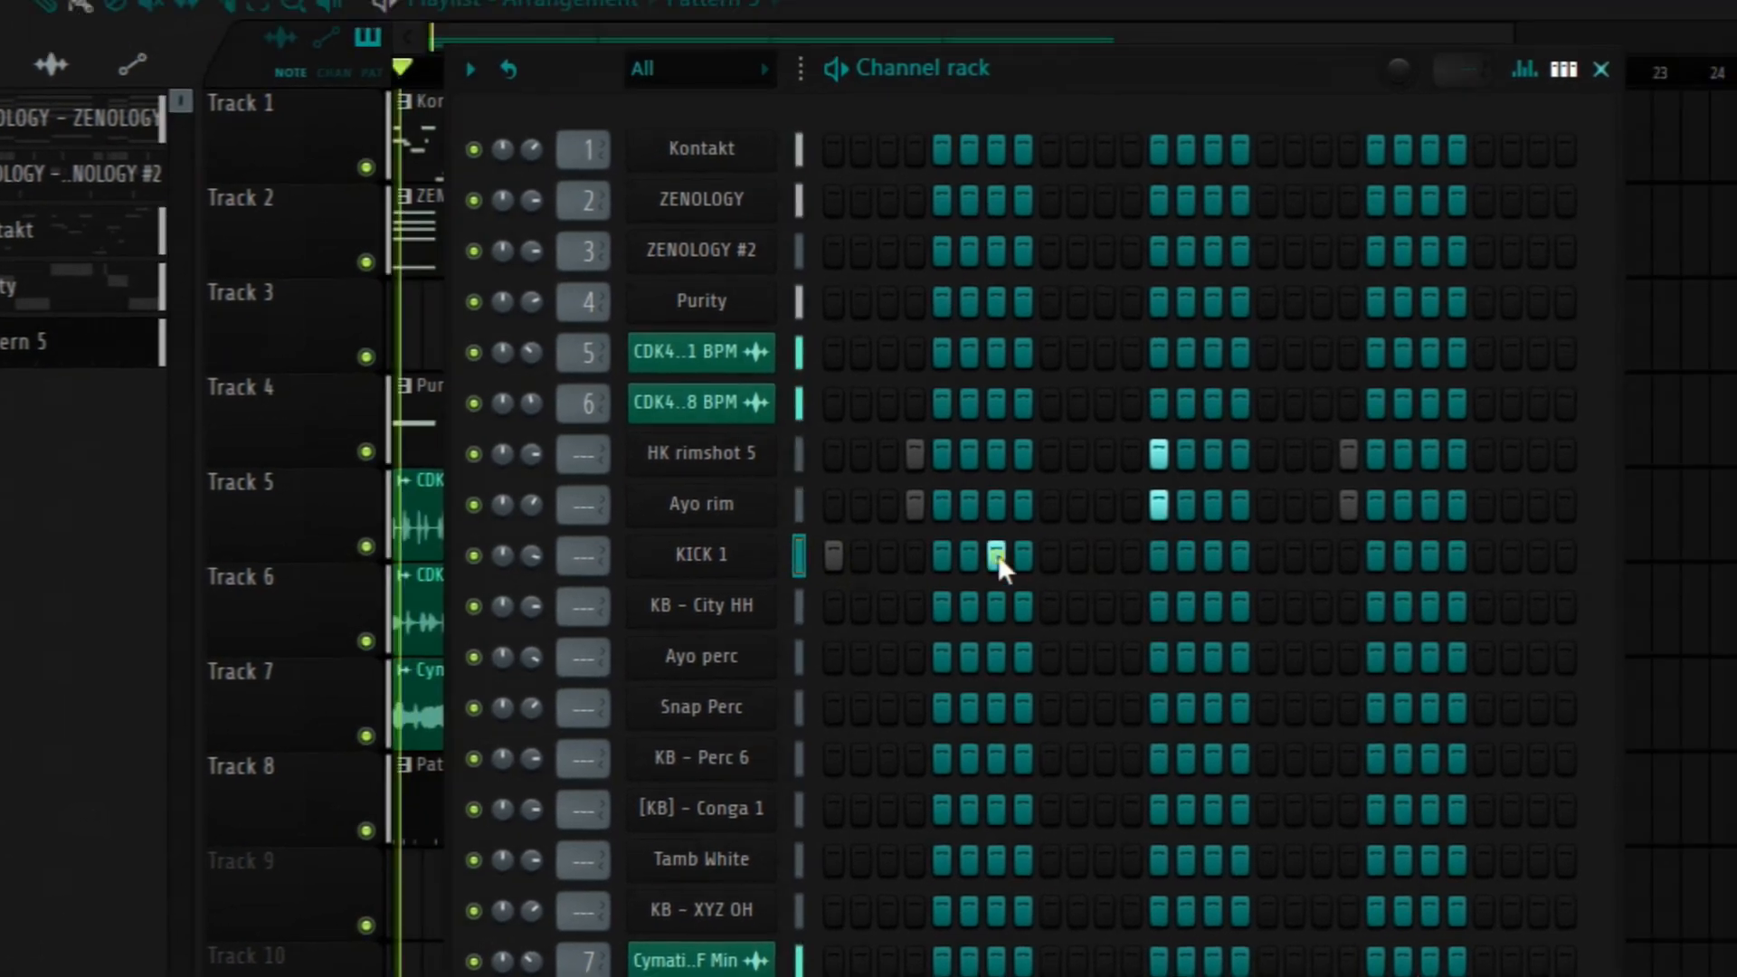
{"action": "right_click", "coordinate": [782, 554]}
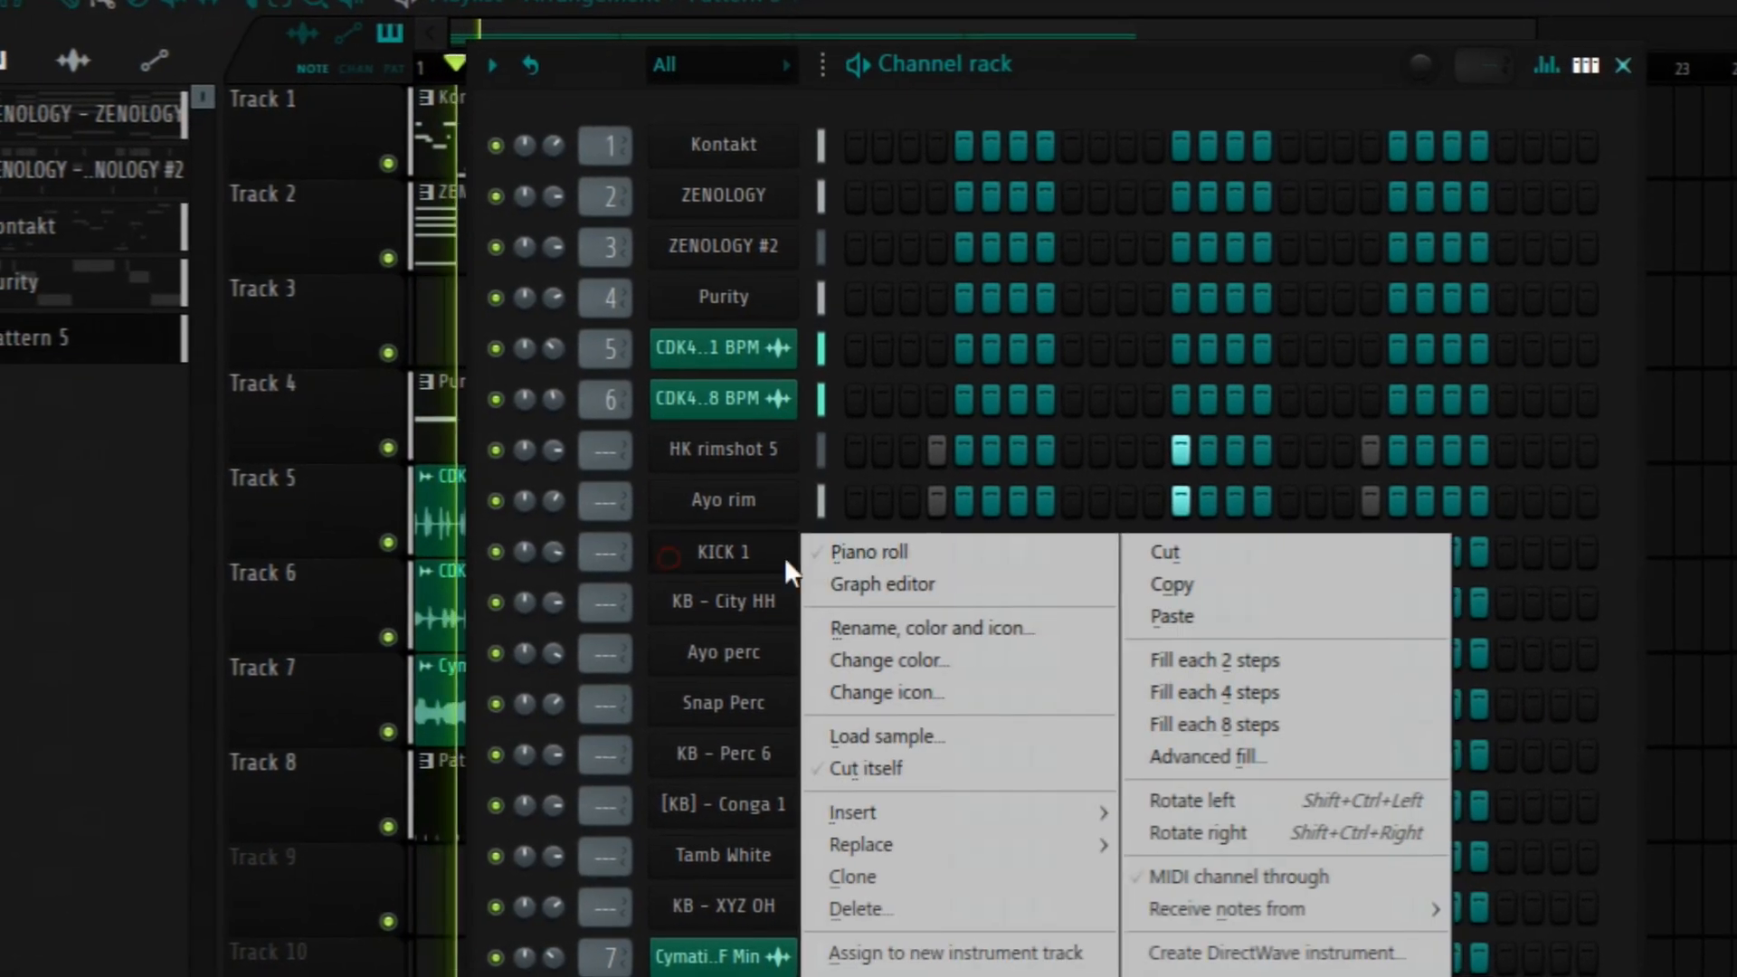
{"action": "left_click", "coordinate": [866, 552]}
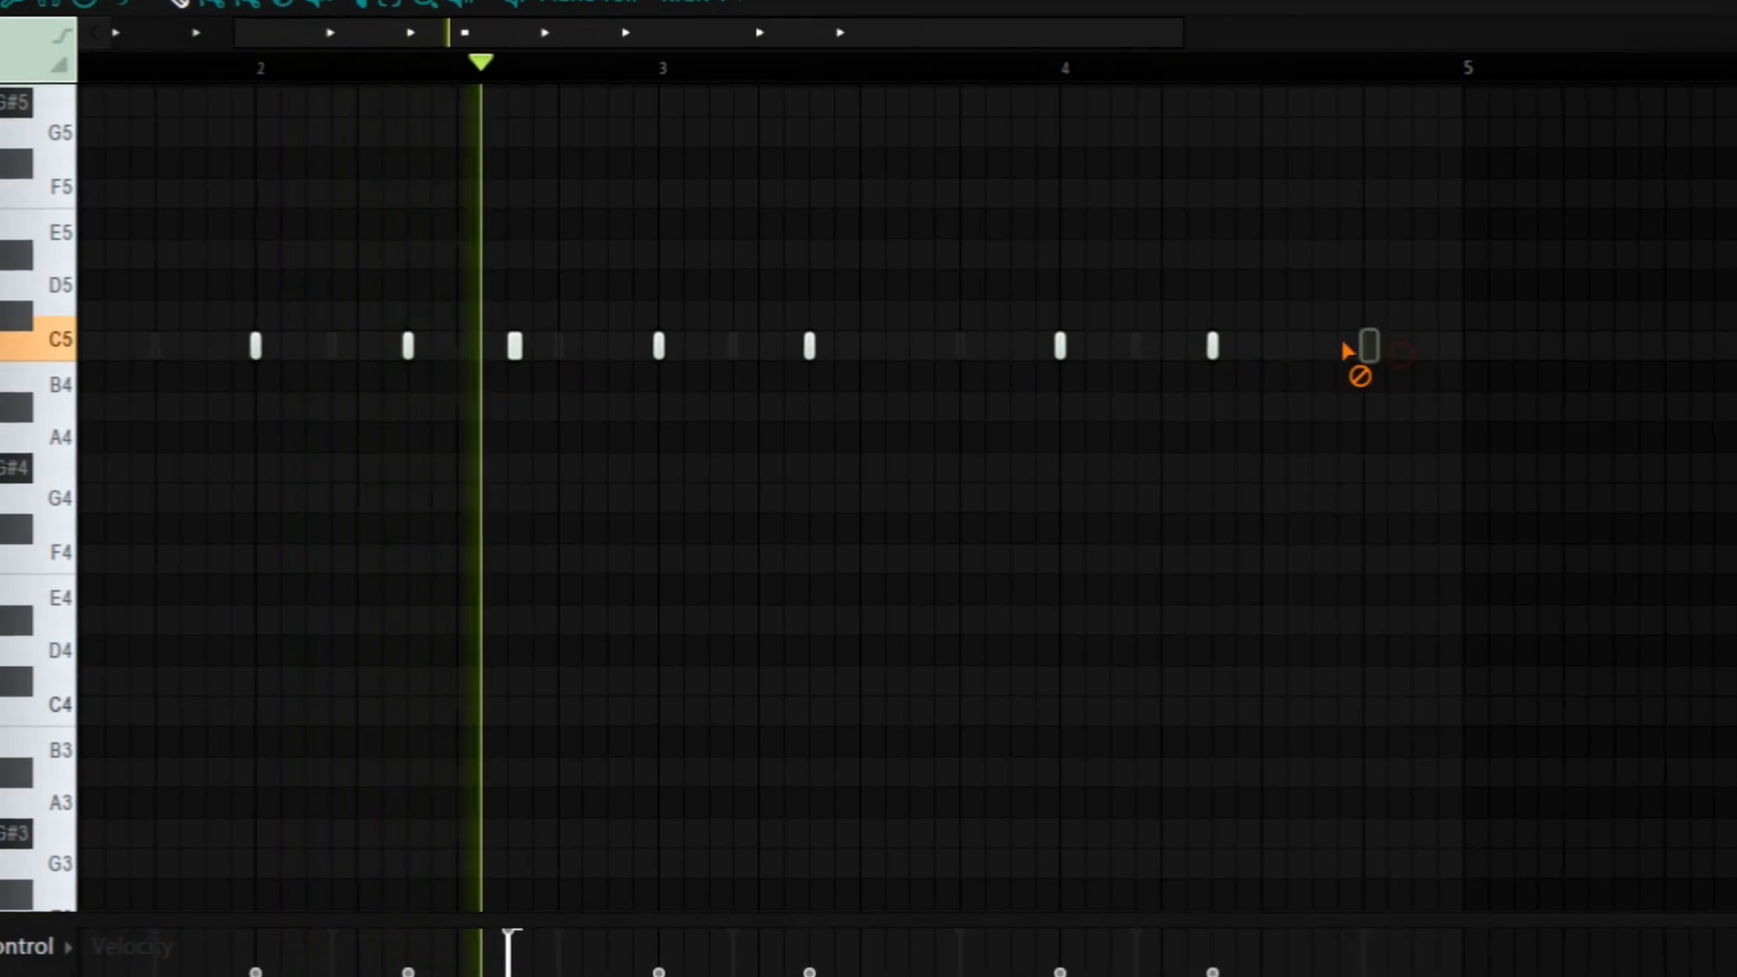
{"action": "key", "text": "ctrl+a"}
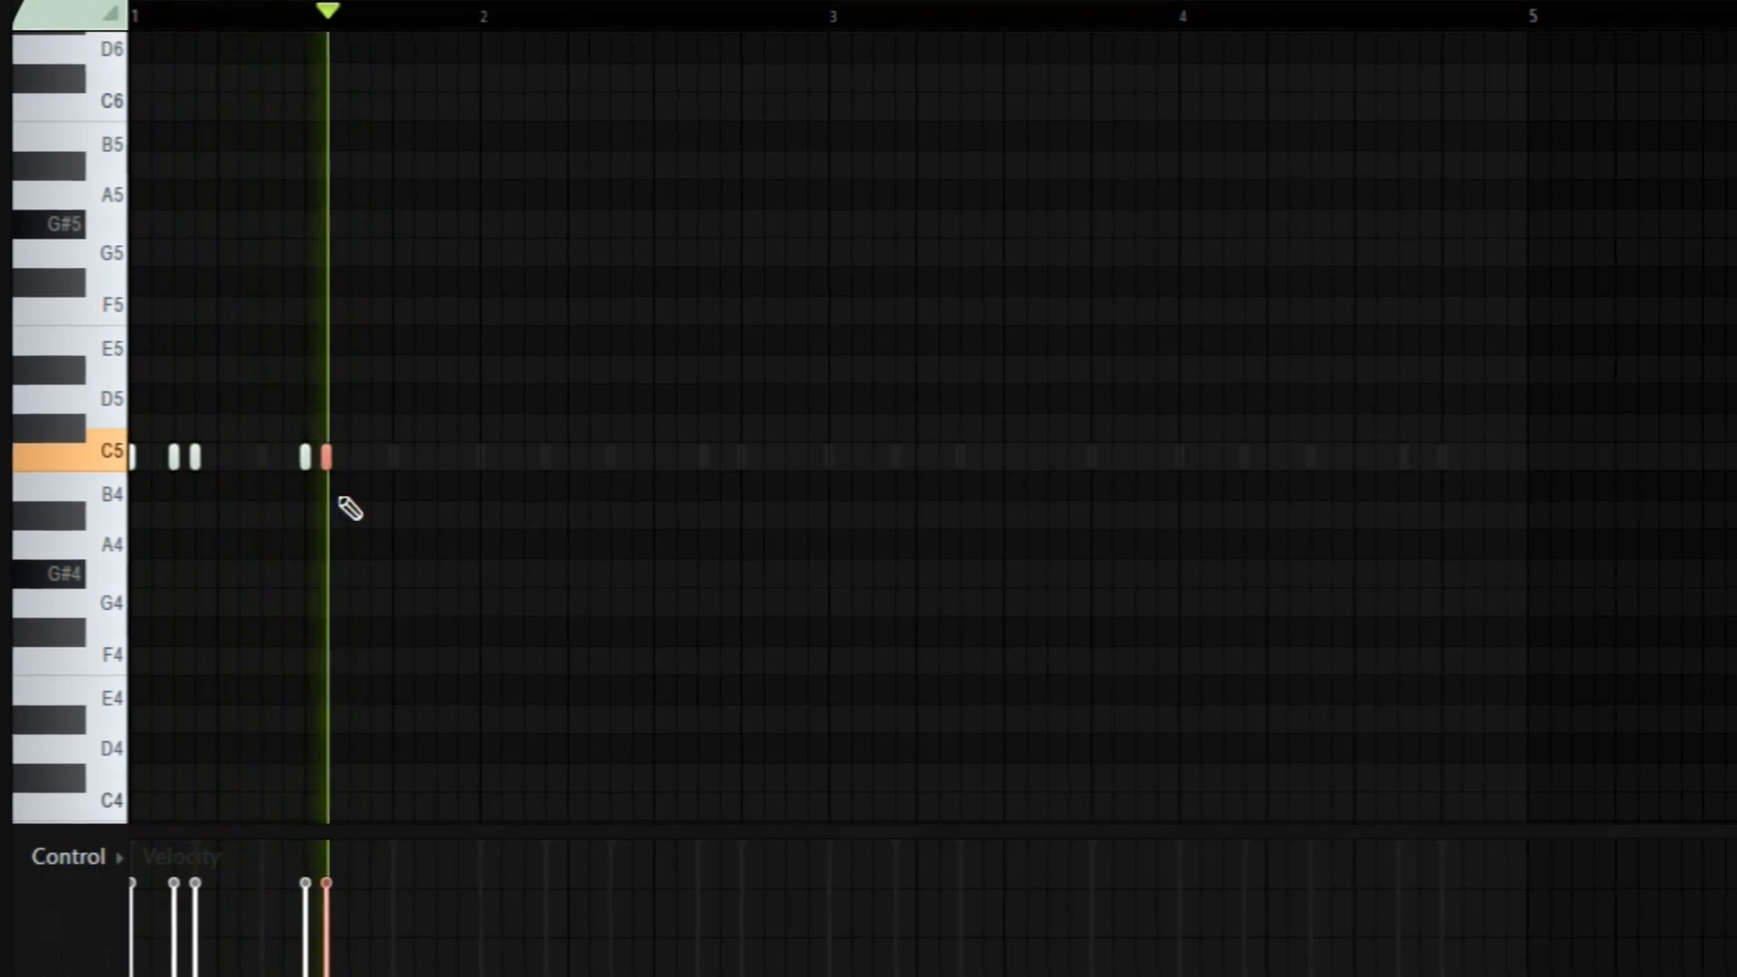
Lower the velocity of the C5 hit on step 10 and add two more C5 hits on steps 13 and 14.
{"action": "scroll", "coordinate": [334, 583], "scroll_direction": "down", "scroll_amount": 6}
{"action": "key", "text": "space"}
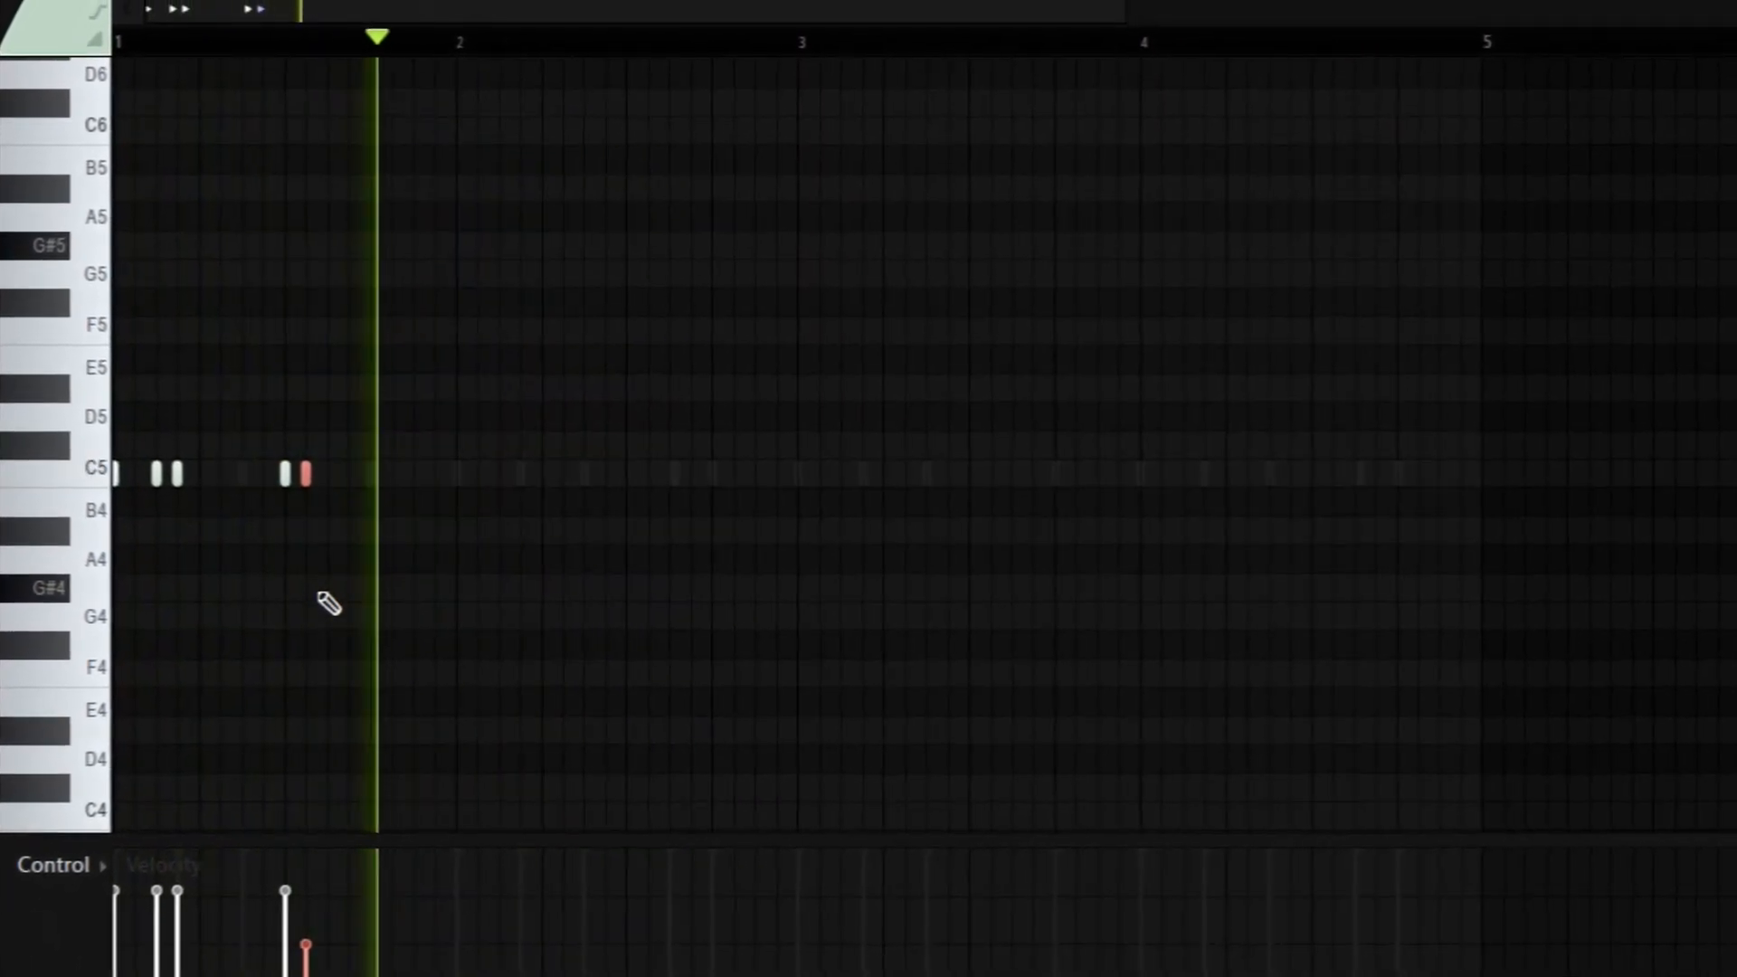
{"action": "key", "text": "space"}
{"action": "key", "text": "ctrl+d"}
{"action": "left_click", "coordinate": [369, 477]}
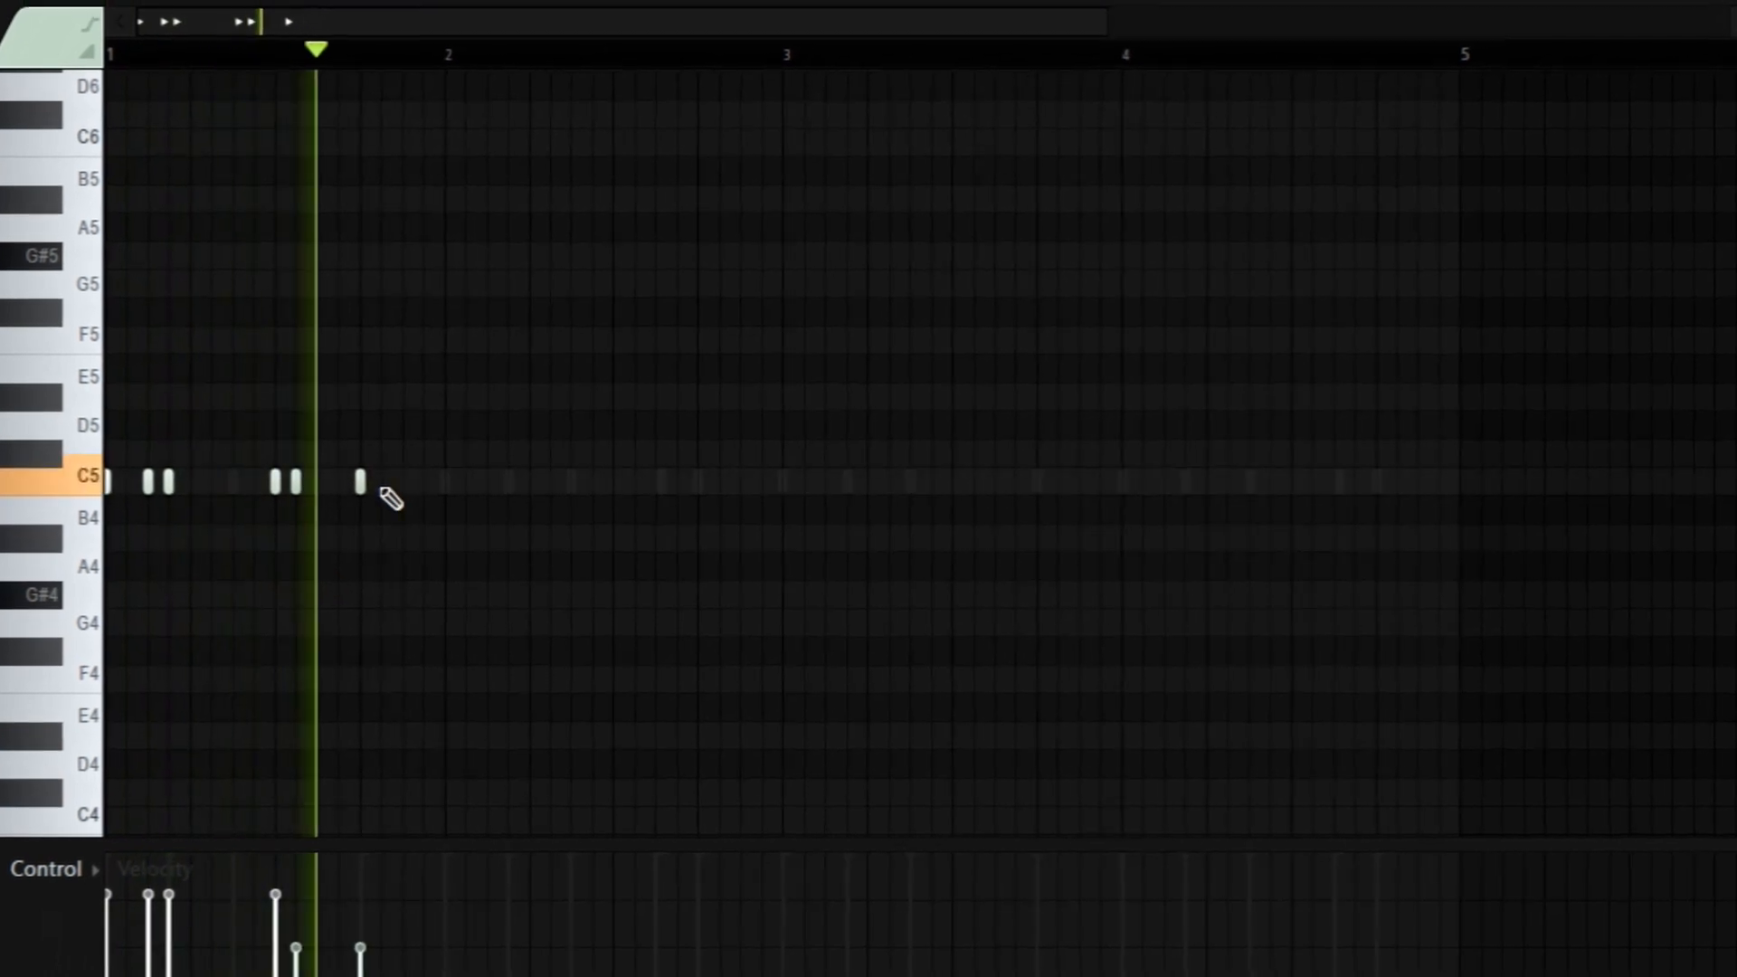
{"action": "left_click", "coordinate": [388, 482]}
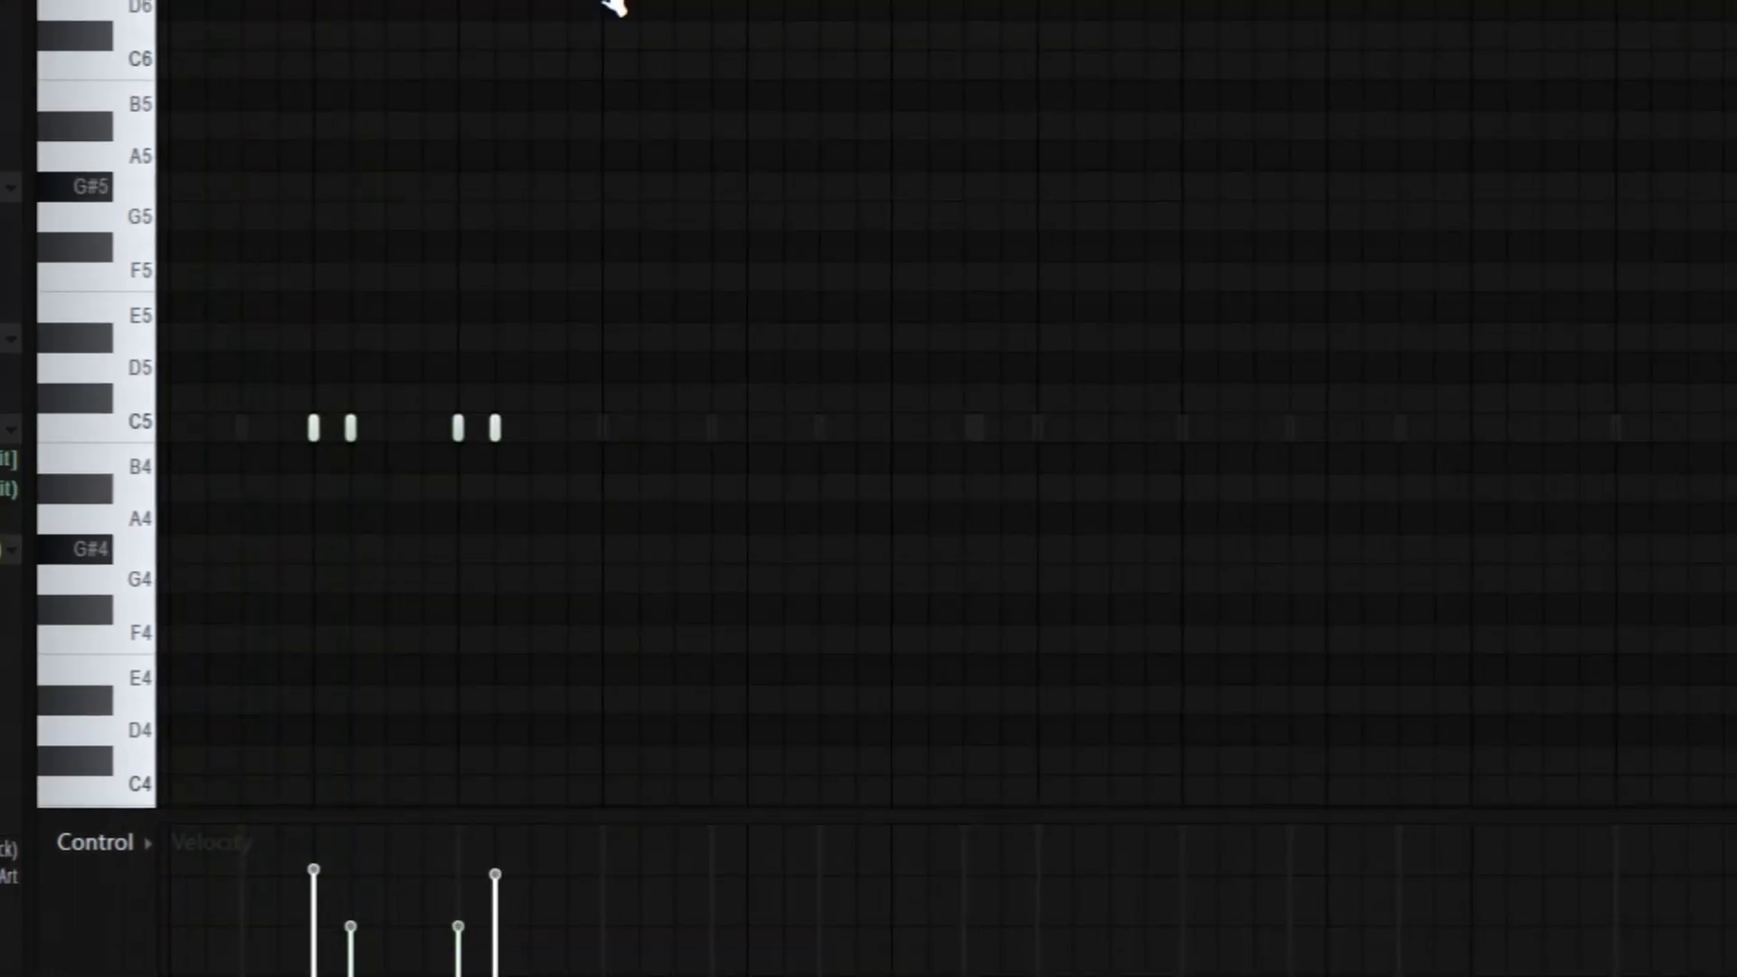
Duplicate the first bar of C5 hits into bar 2 and play back the result.
{"action": "left_click_drag", "start_coordinate": [606, 1], "coordinate": [149, 1]}
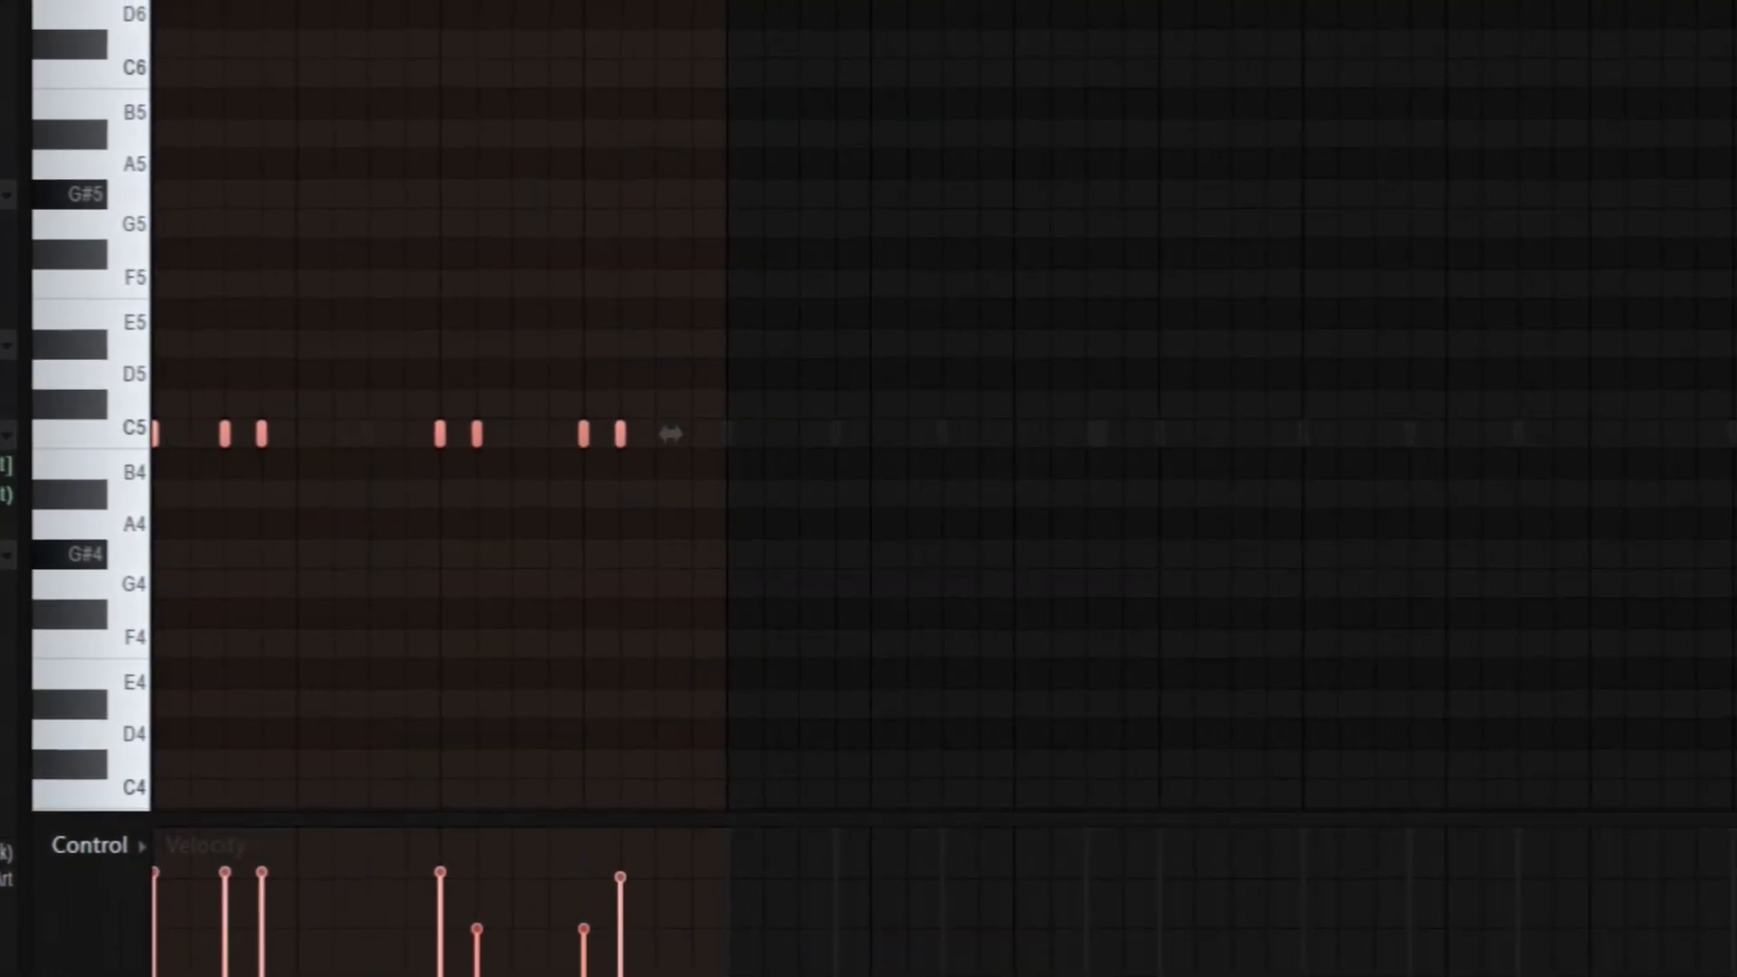
{"action": "key", "text": "ctrl+b"}
{"action": "scroll", "coordinate": [798, 339], "scroll_direction": "down", "scroll_amount": 1}
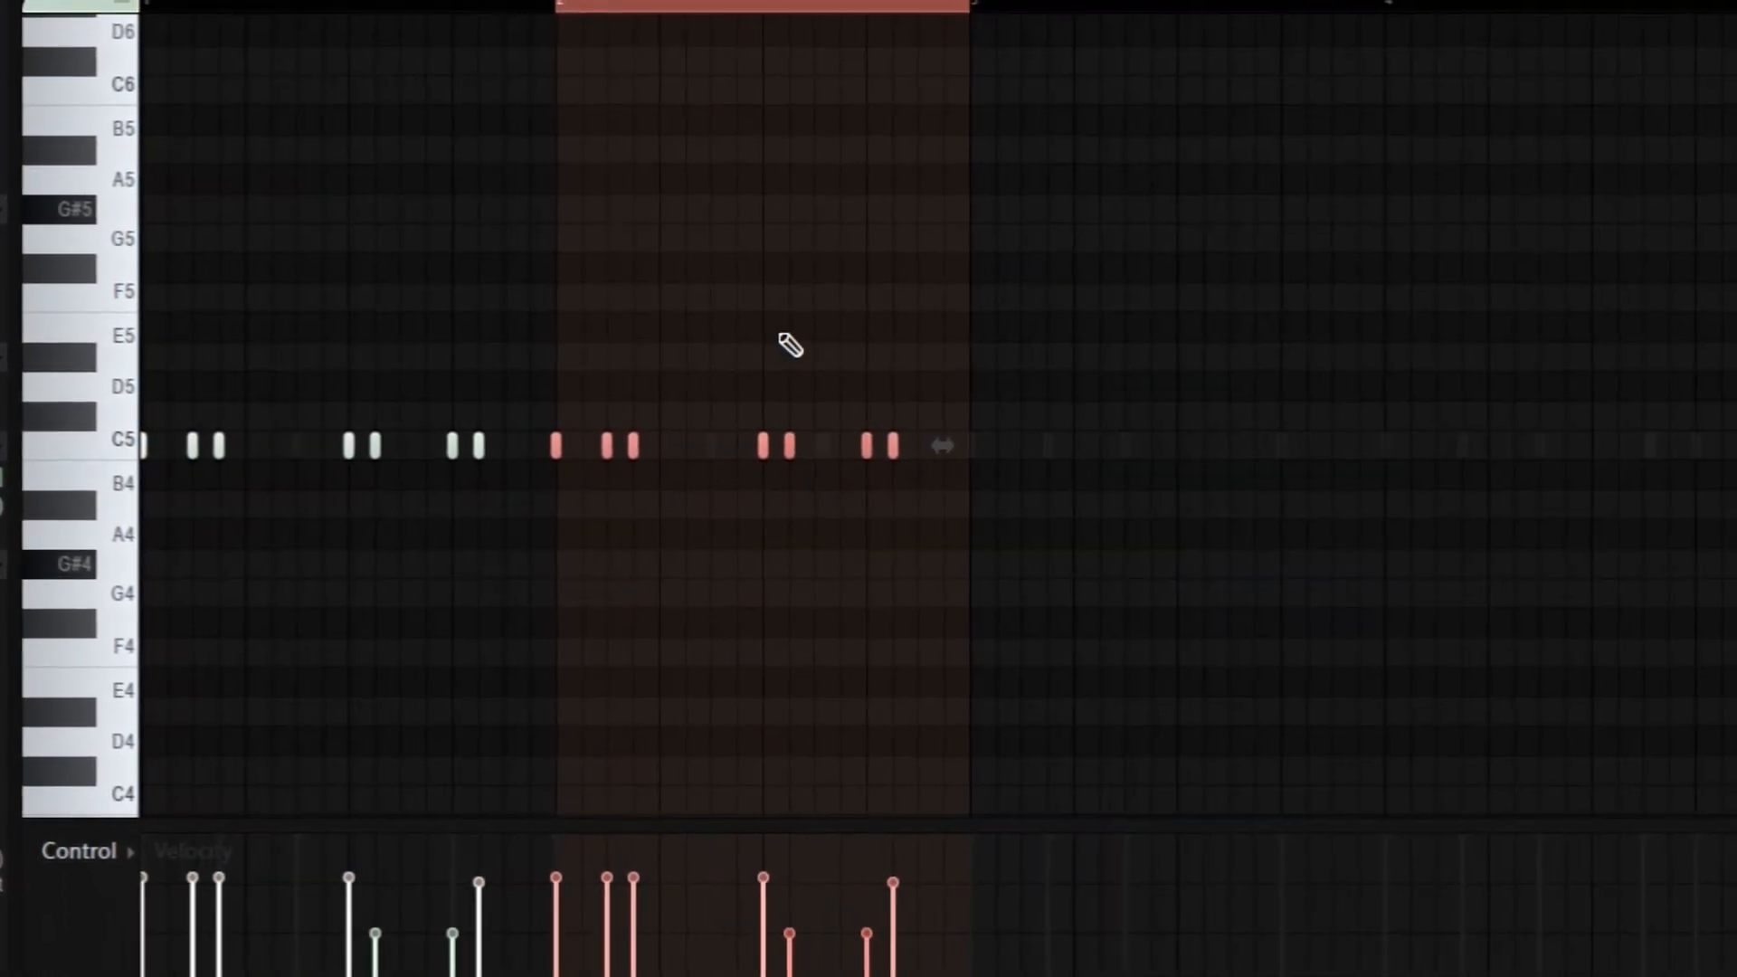
{"action": "key", "text": "ctrl+d"}
{"action": "key", "text": "space"}
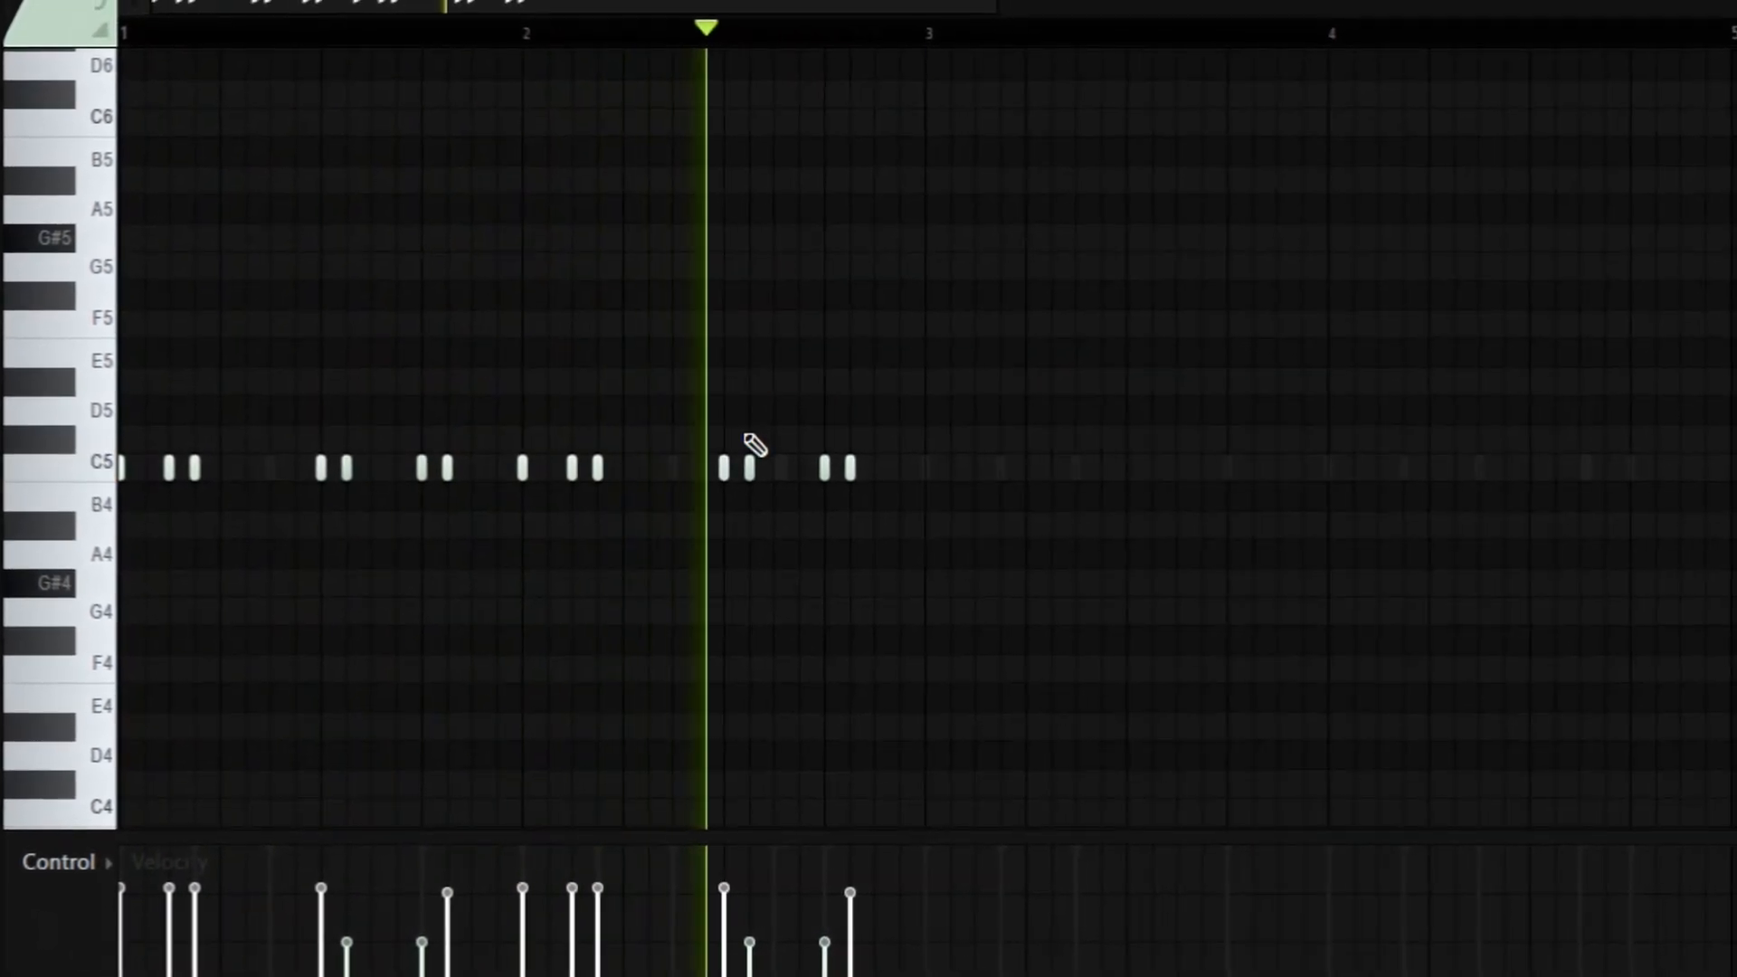
{"action": "key", "text": "space"}
{"action": "scroll", "coordinate": [750, 509], "scroll_direction": "up", "scroll_amount": 1}
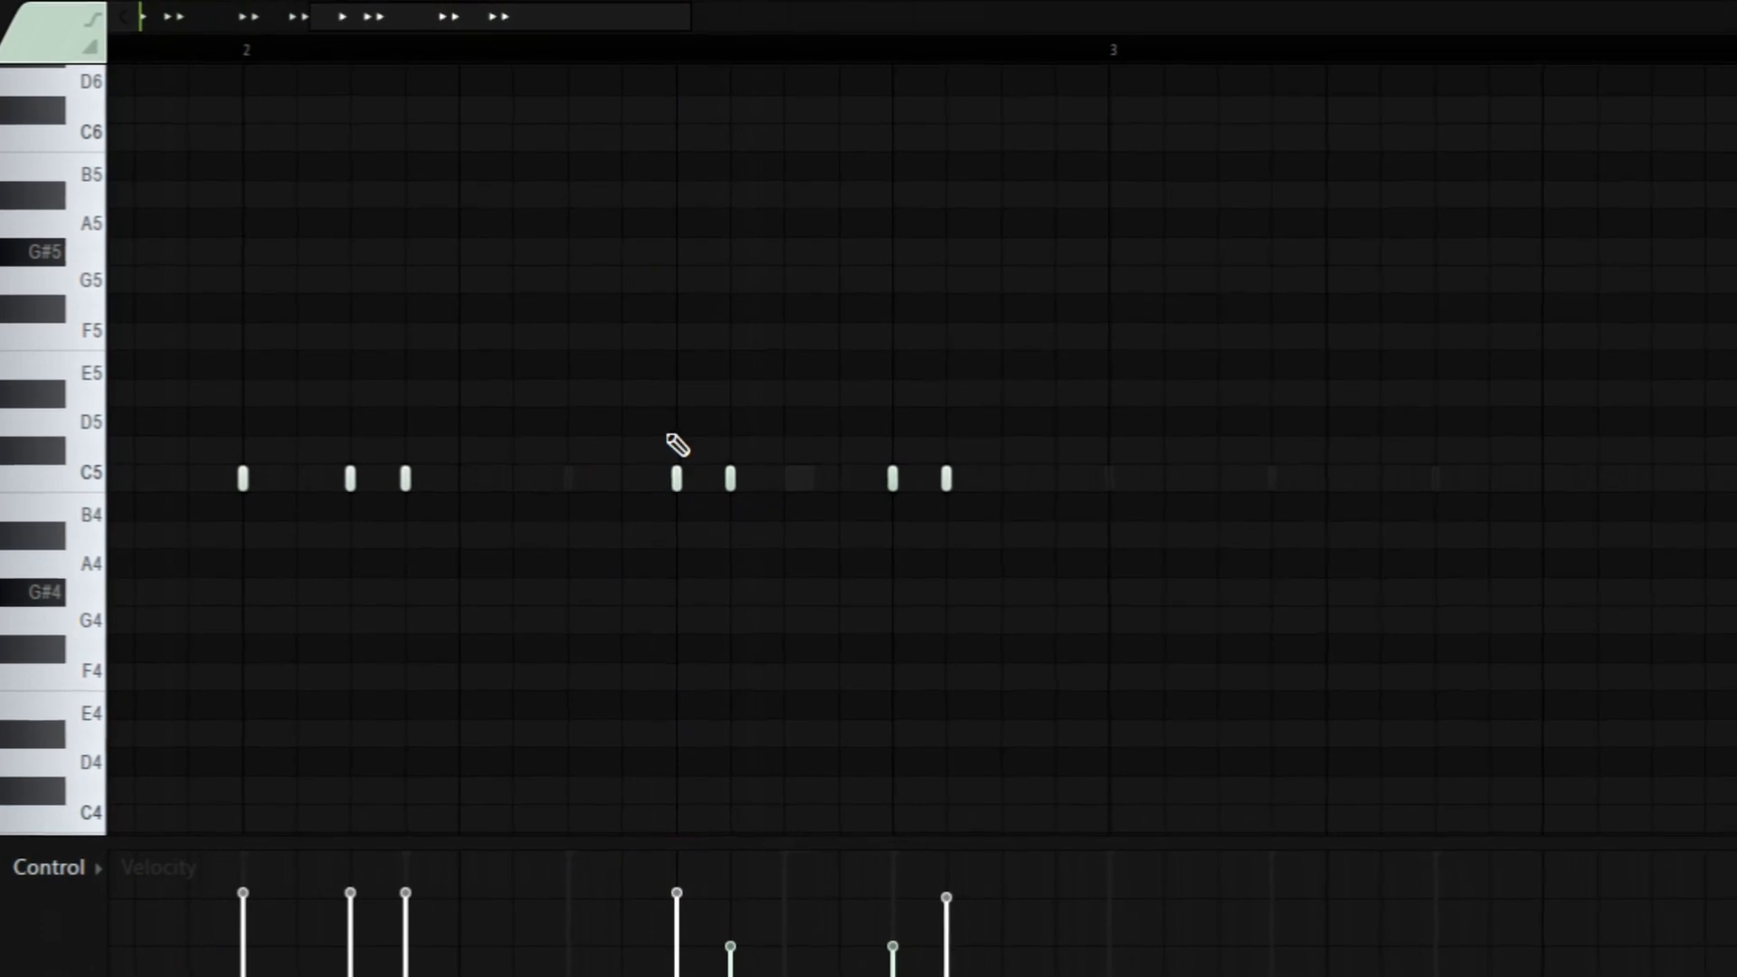
Set the snap to 1/3 step, fill between steps 9 and 10 of bar 2 with two C5 hits, and slope the roll's velocities downward.
{"action": "left_click", "coordinate": [101, 5]}
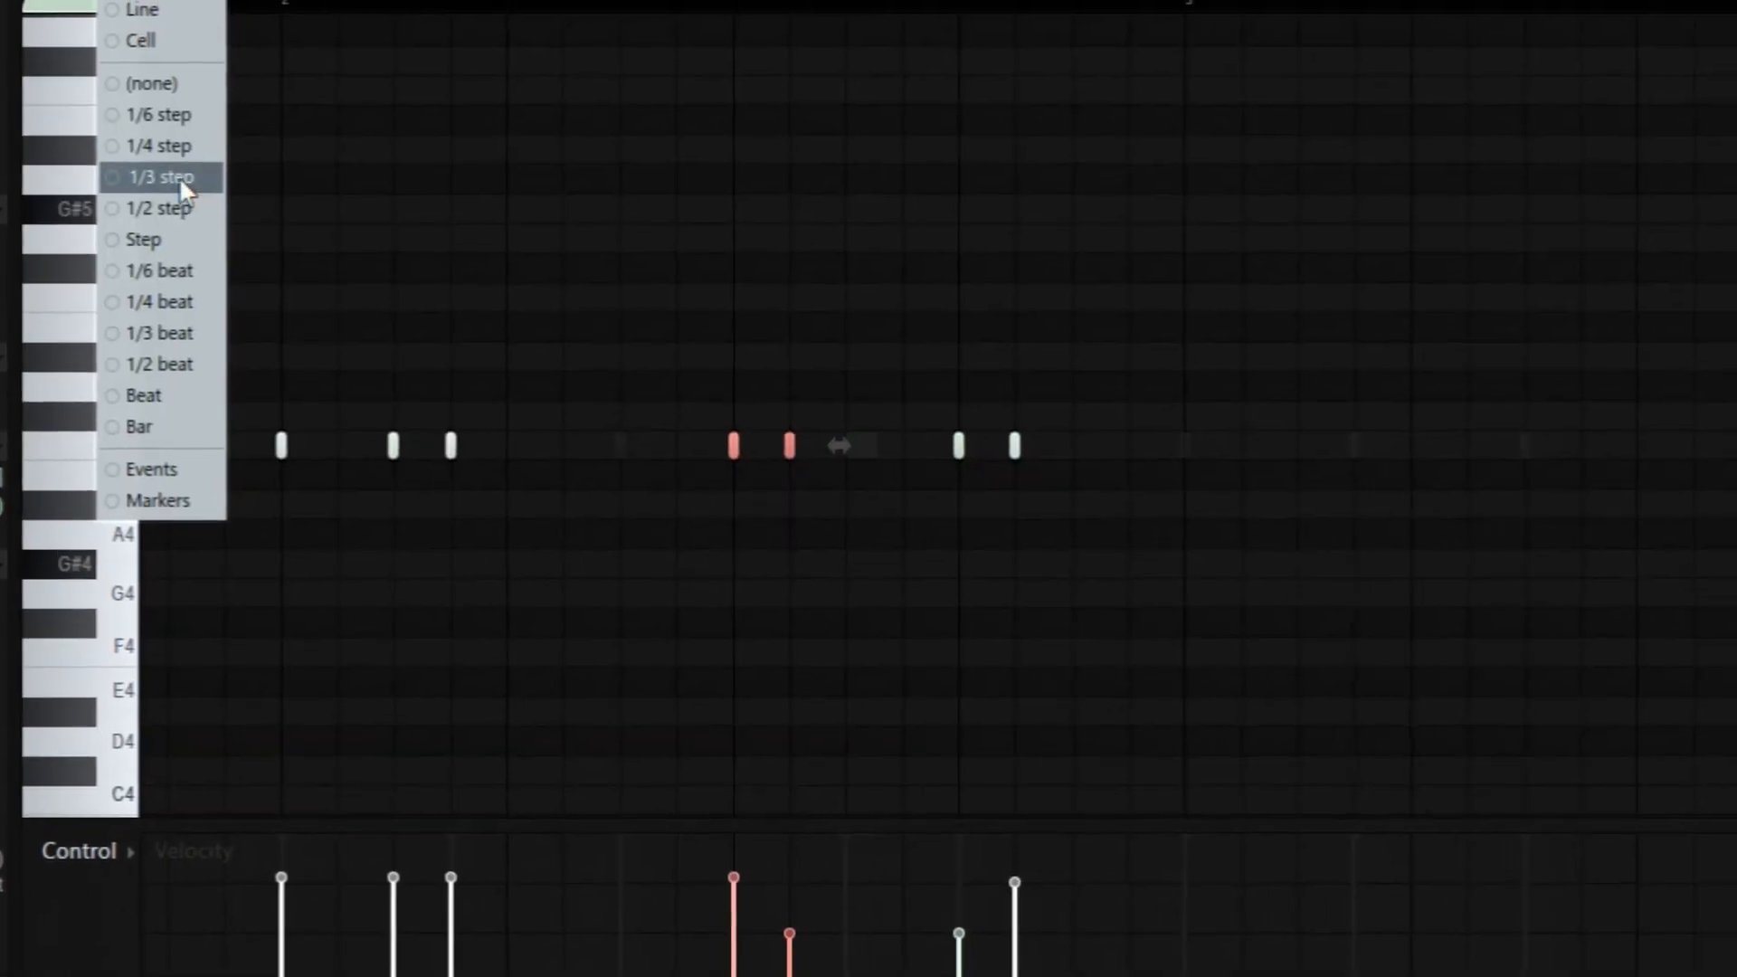
{"action": "left_click", "coordinate": [152, 206]}
{"action": "scroll", "coordinate": [715, 464], "scroll_direction": "up", "scroll_amount": 4}
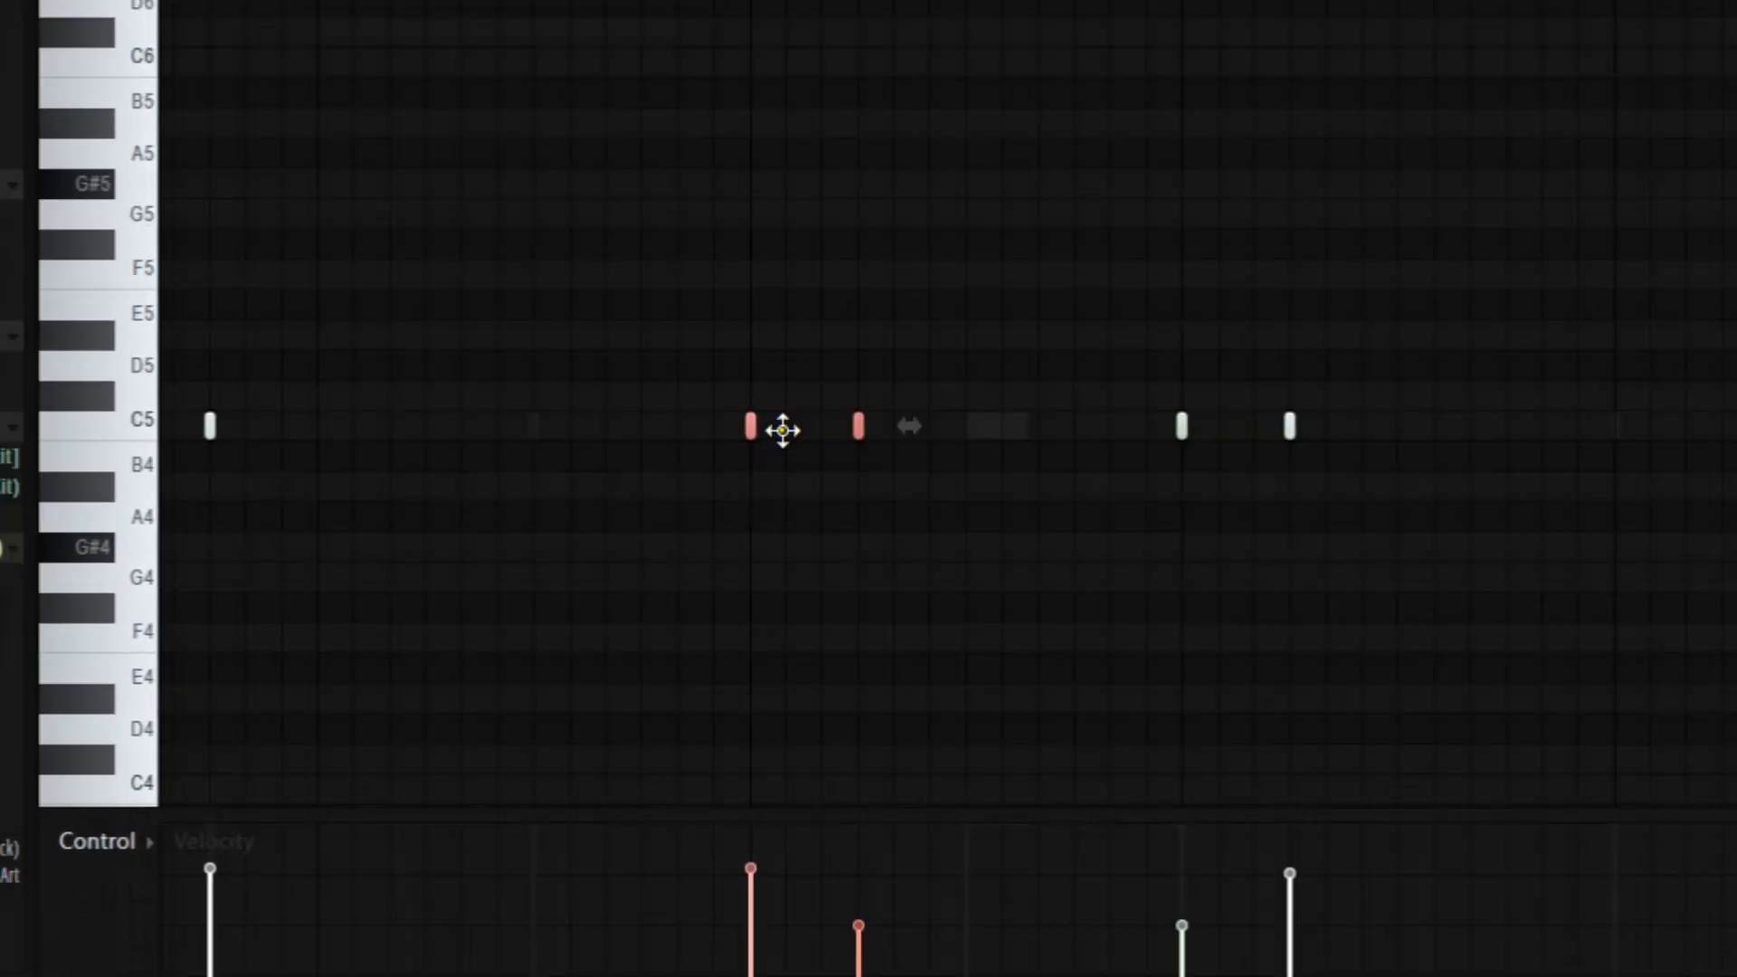
{"action": "left_click", "coordinate": [722, 464]}
{"action": "left_click", "coordinate": [760, 463]}
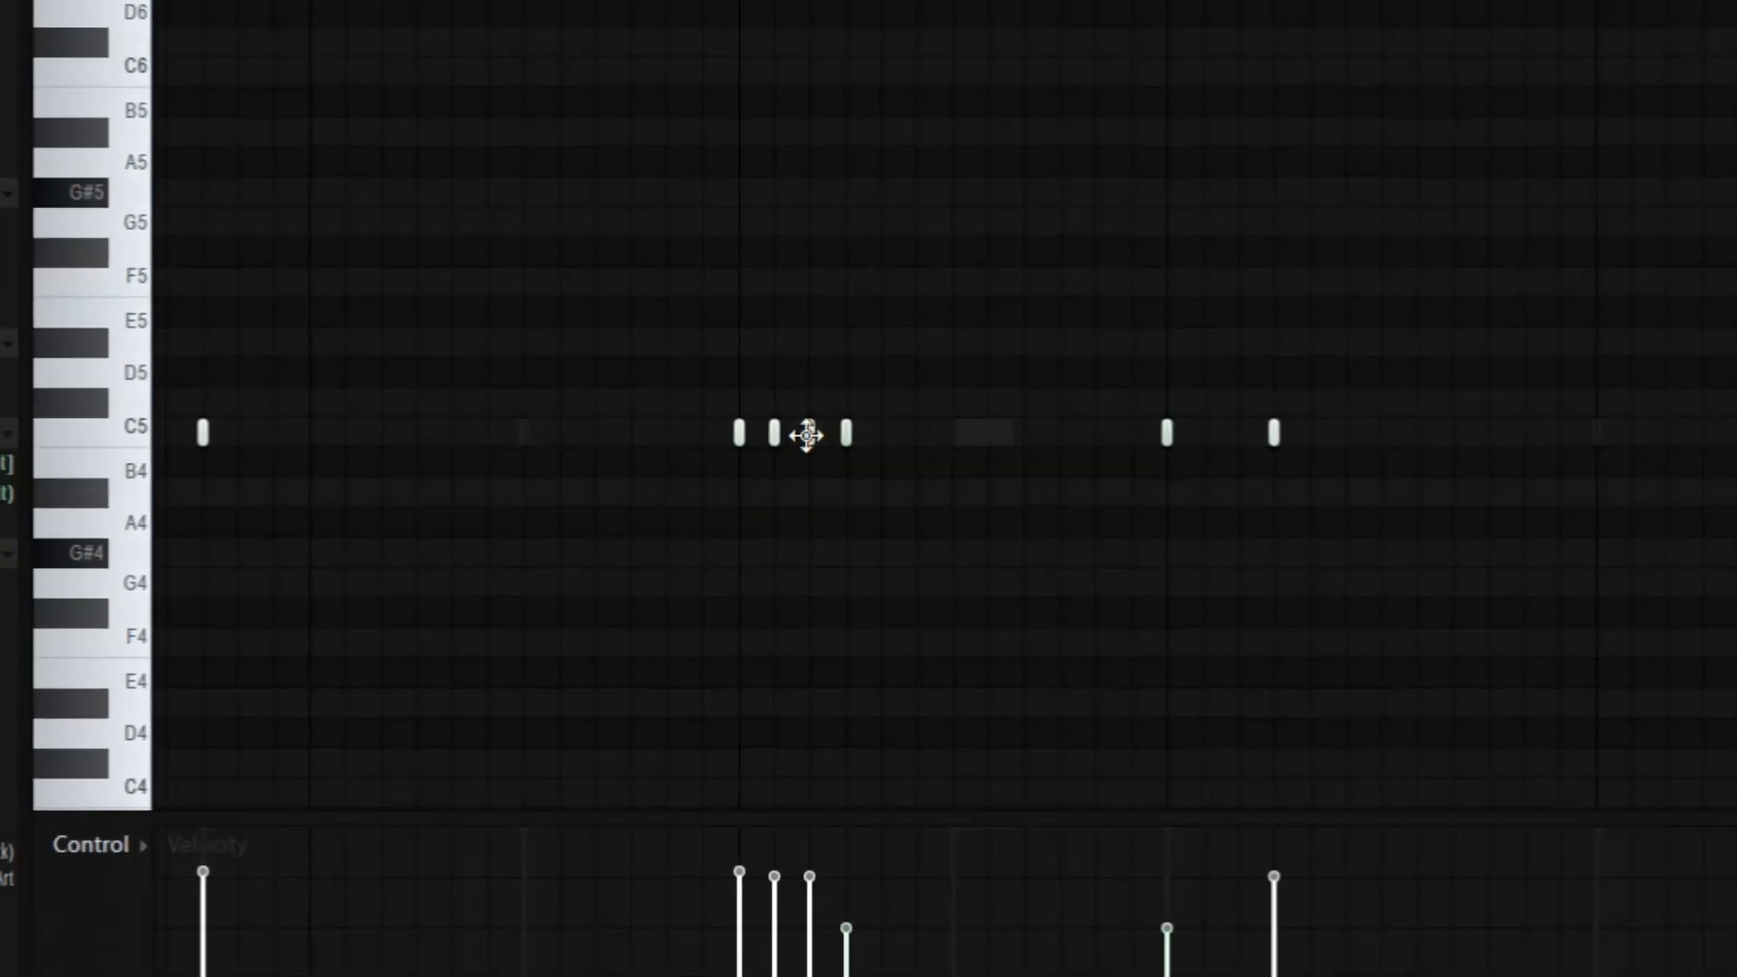
{"action": "scroll", "coordinate": [760, 466], "scroll_direction": "down", "scroll_amount": 4}
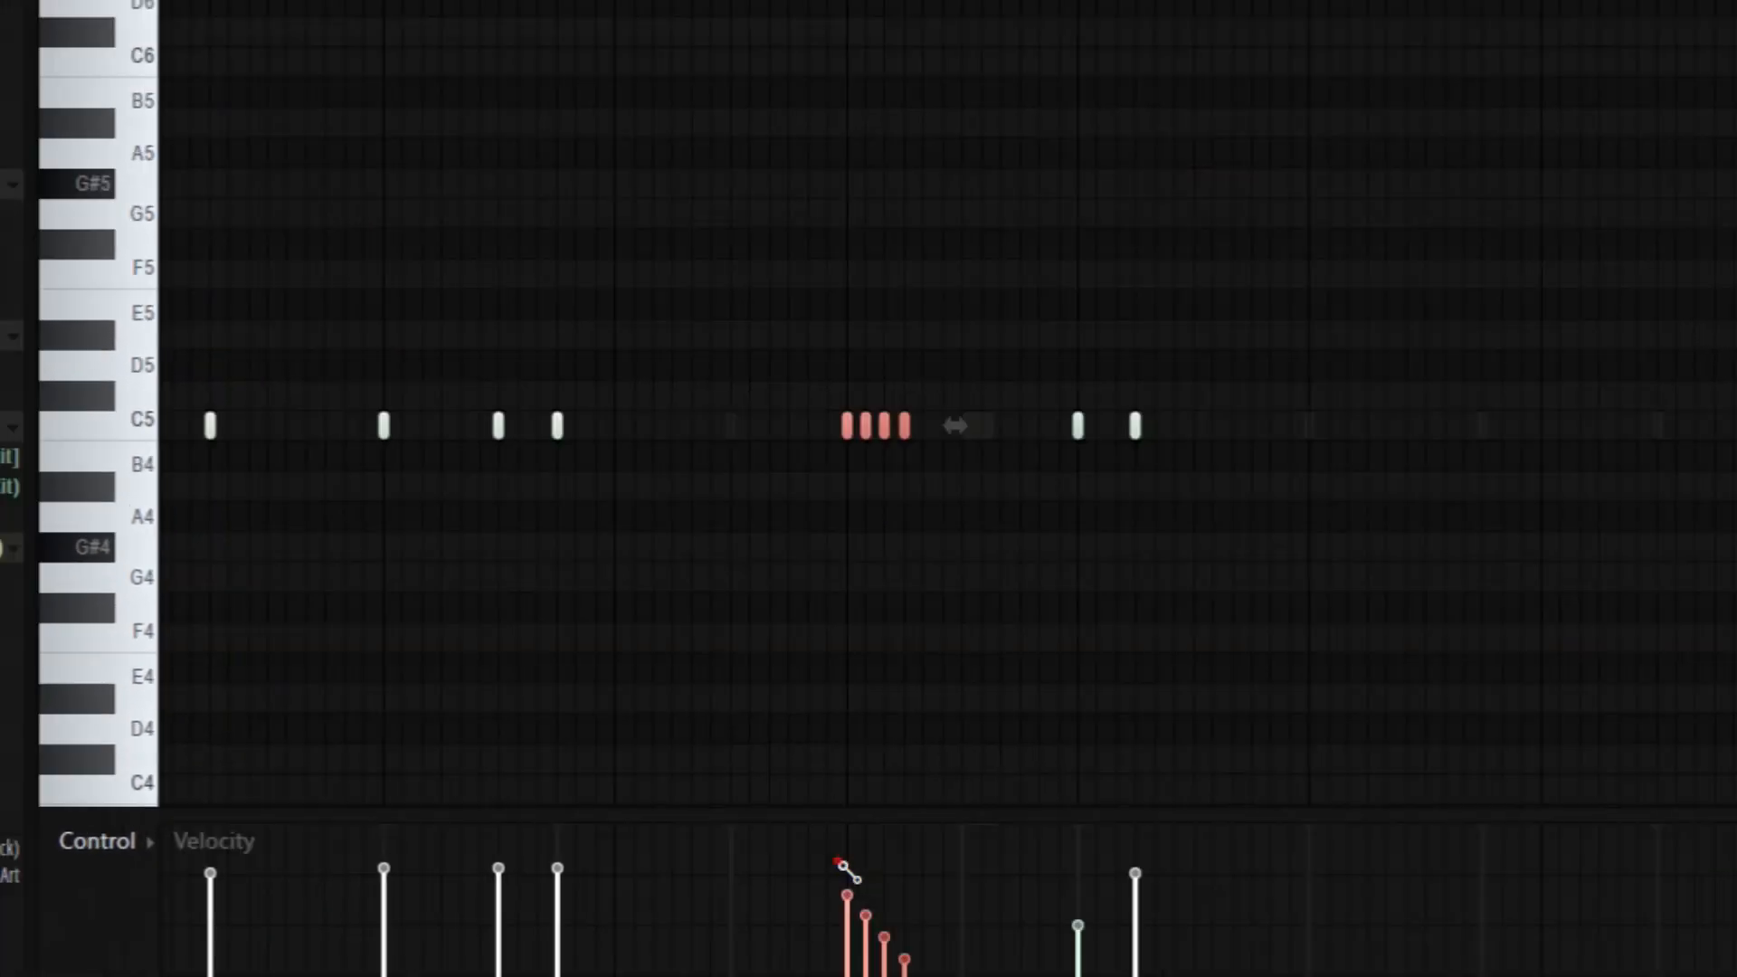
{"action": "left_click_drag", "start_coordinate": [839, 863], "coordinate": [874, 931]}
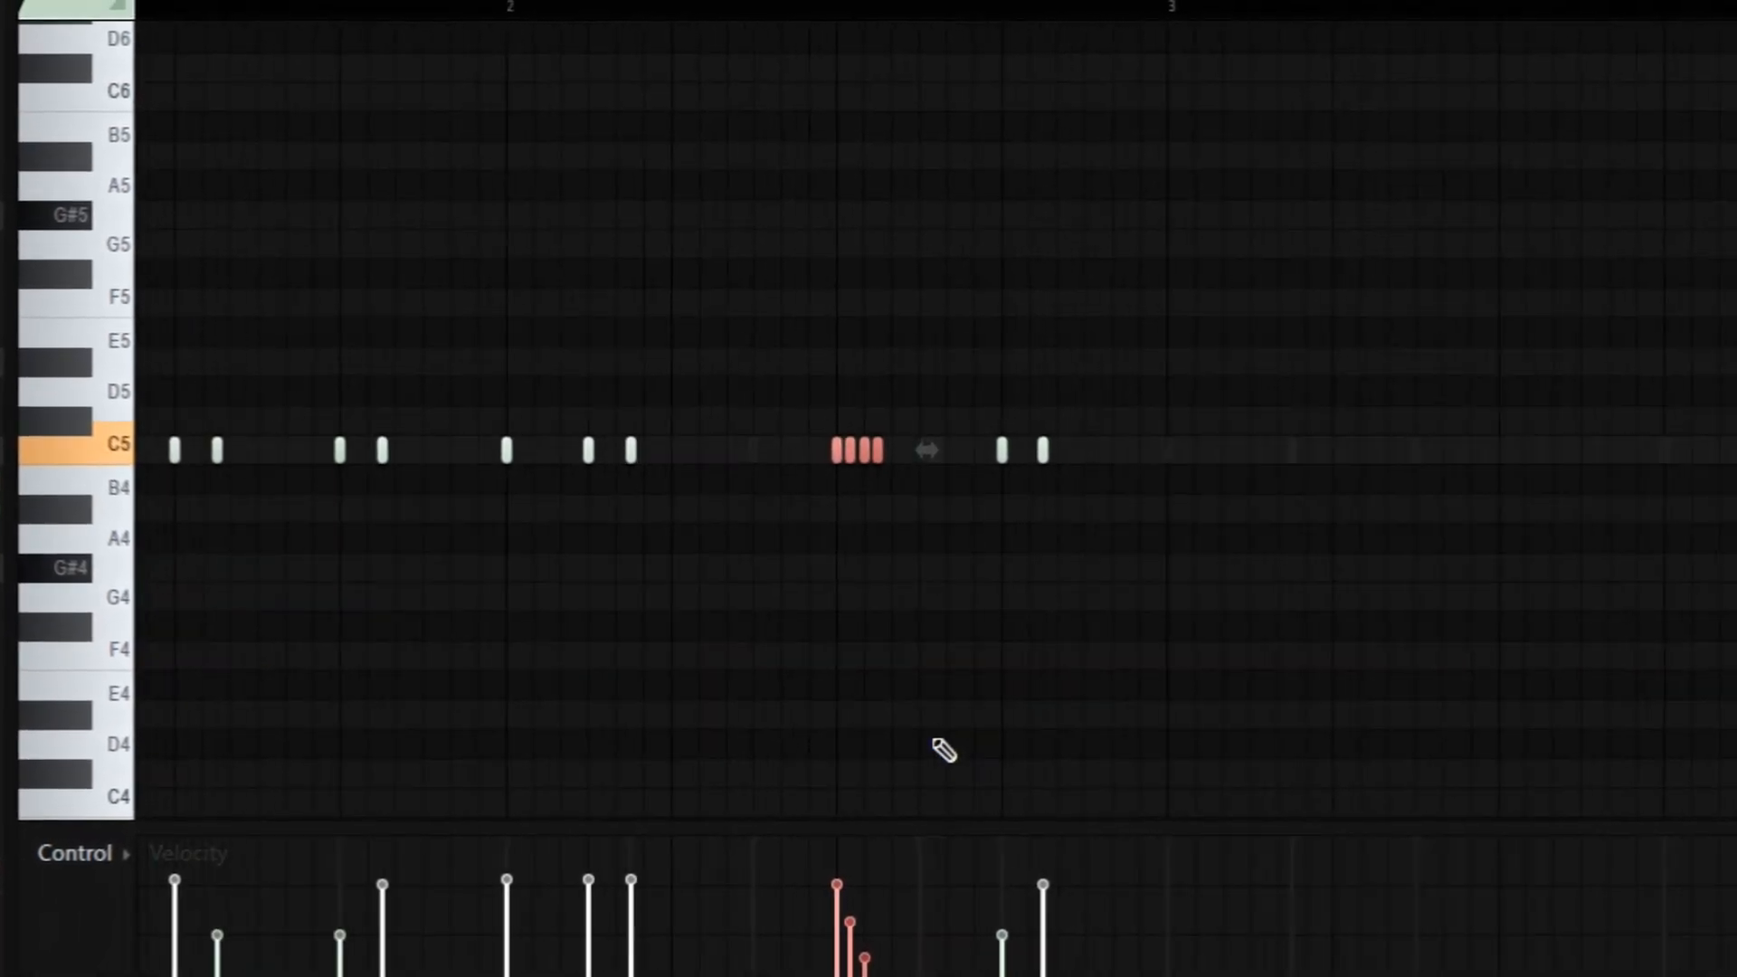
Play back the hi-hat roll and add C5 hits on steps 11 and 15 of bar 2.
{"action": "key", "text": "space"}
{"action": "left_click", "coordinate": [929, 729], "text": "ctrl"}
{"action": "scroll", "coordinate": [931, 739], "scroll_direction": "up", "scroll_amount": 4}
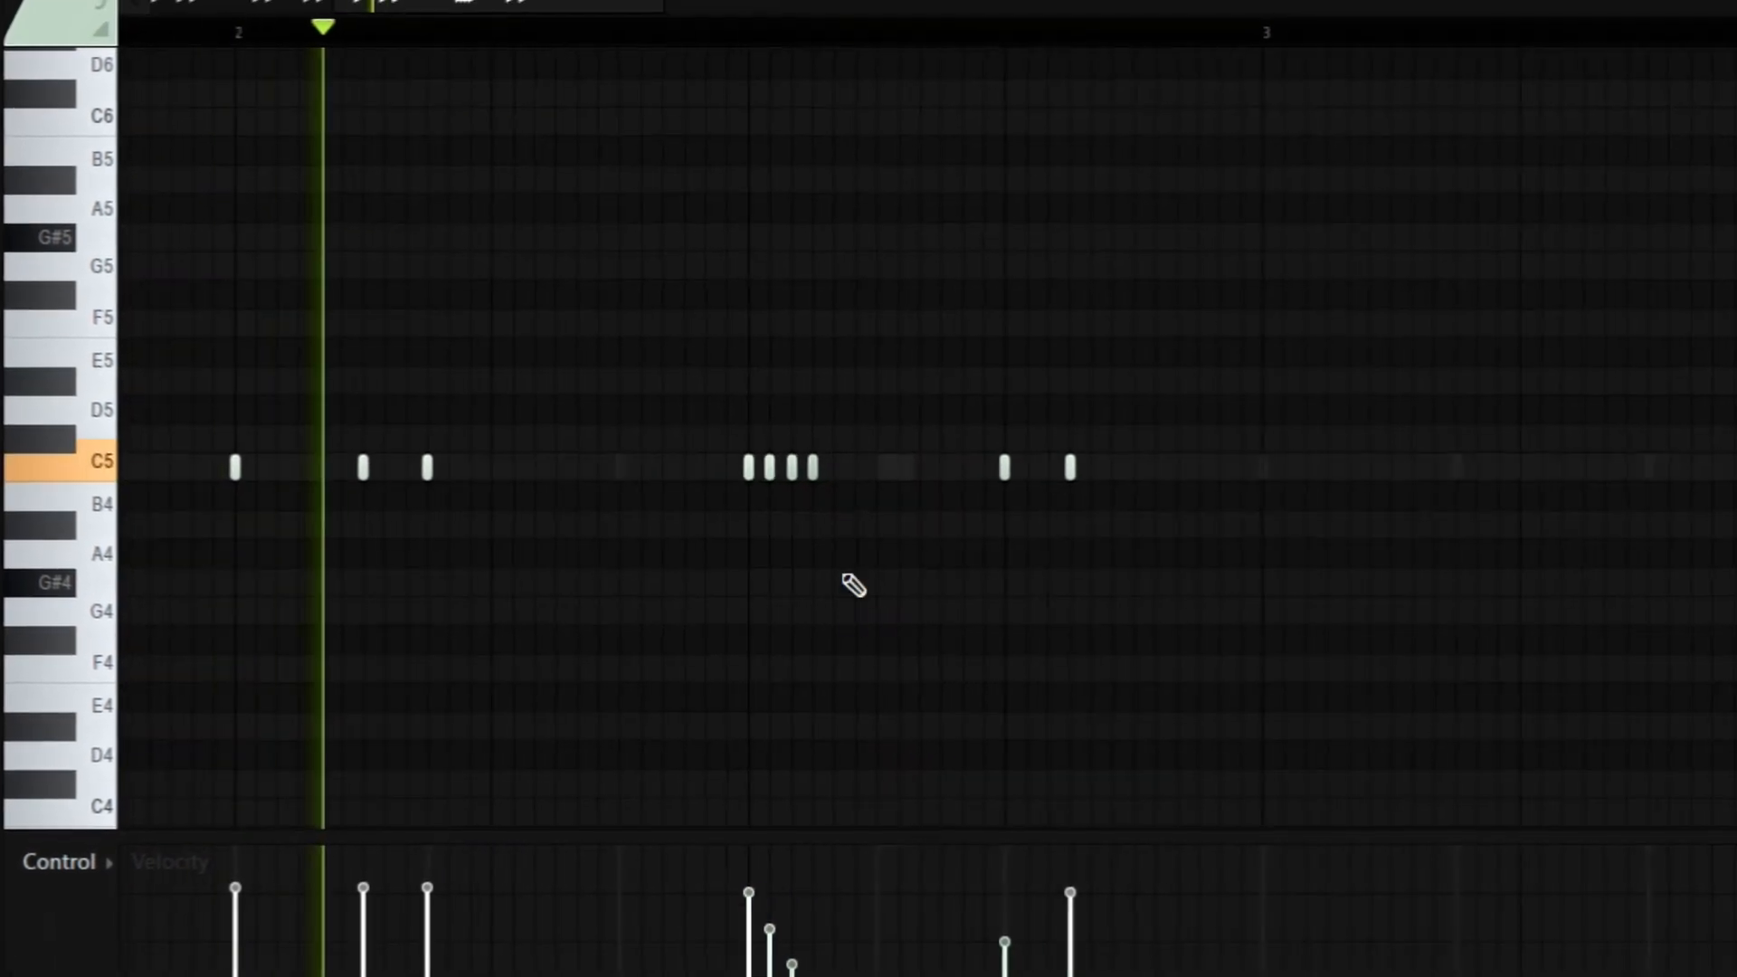
{"action": "left_click", "coordinate": [876, 467]}
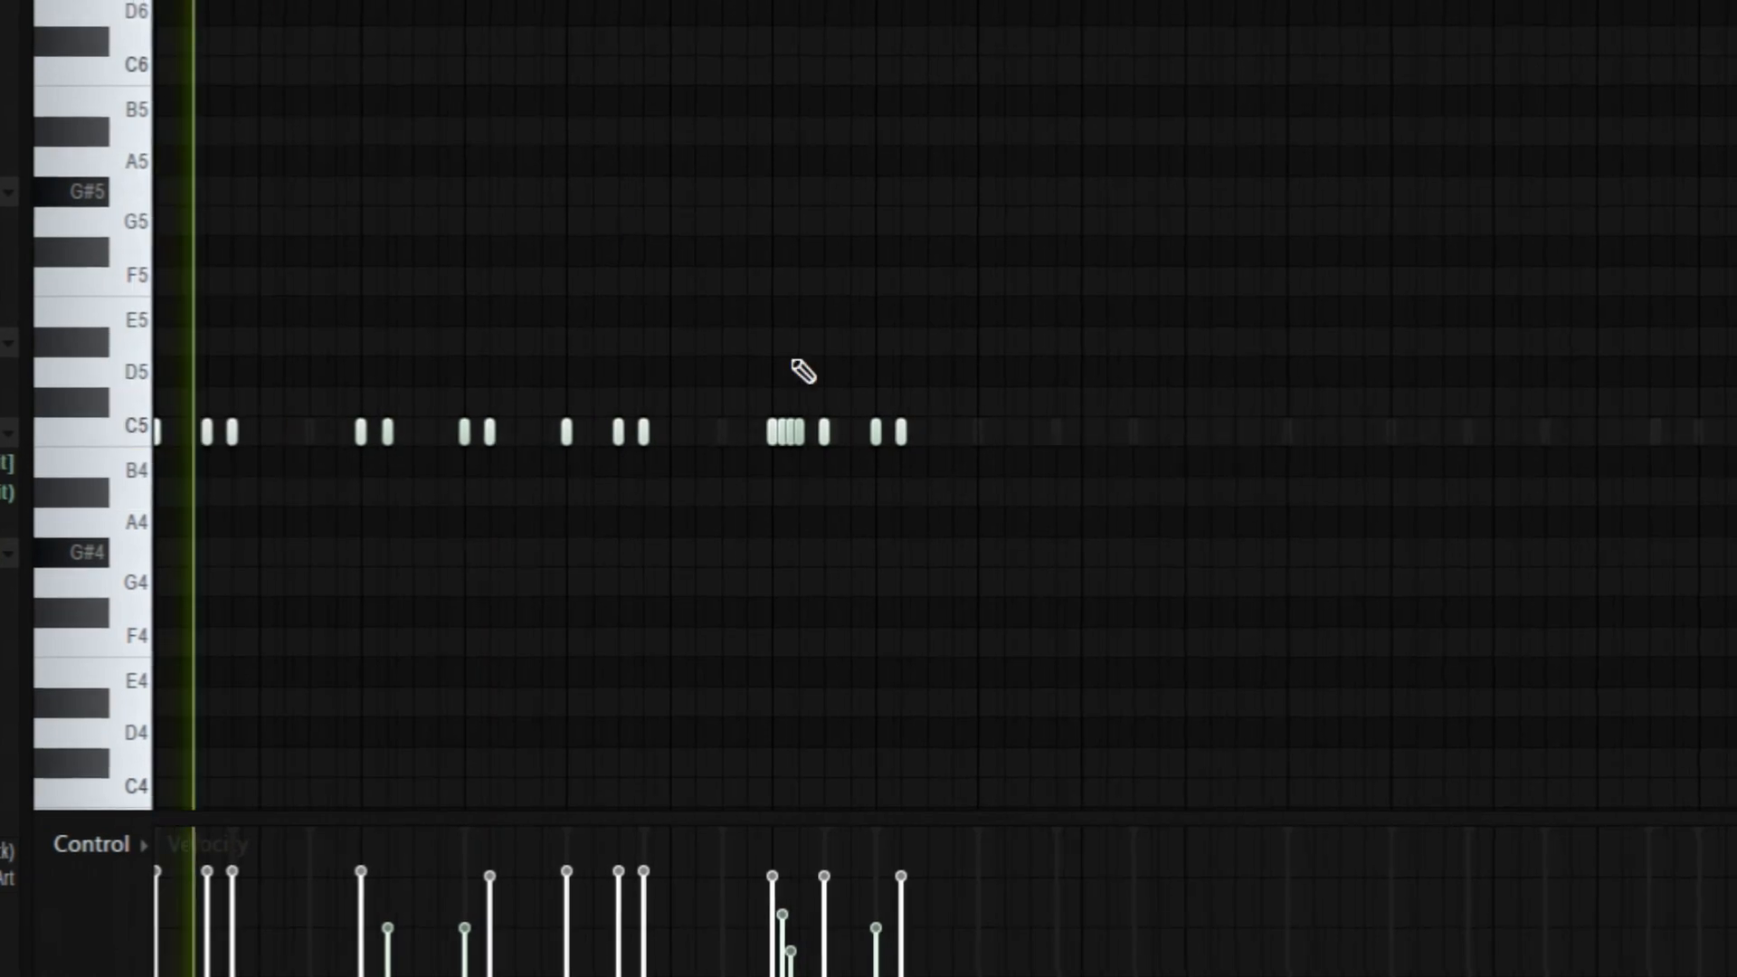
{"action": "left_click", "coordinate": [926, 429]}
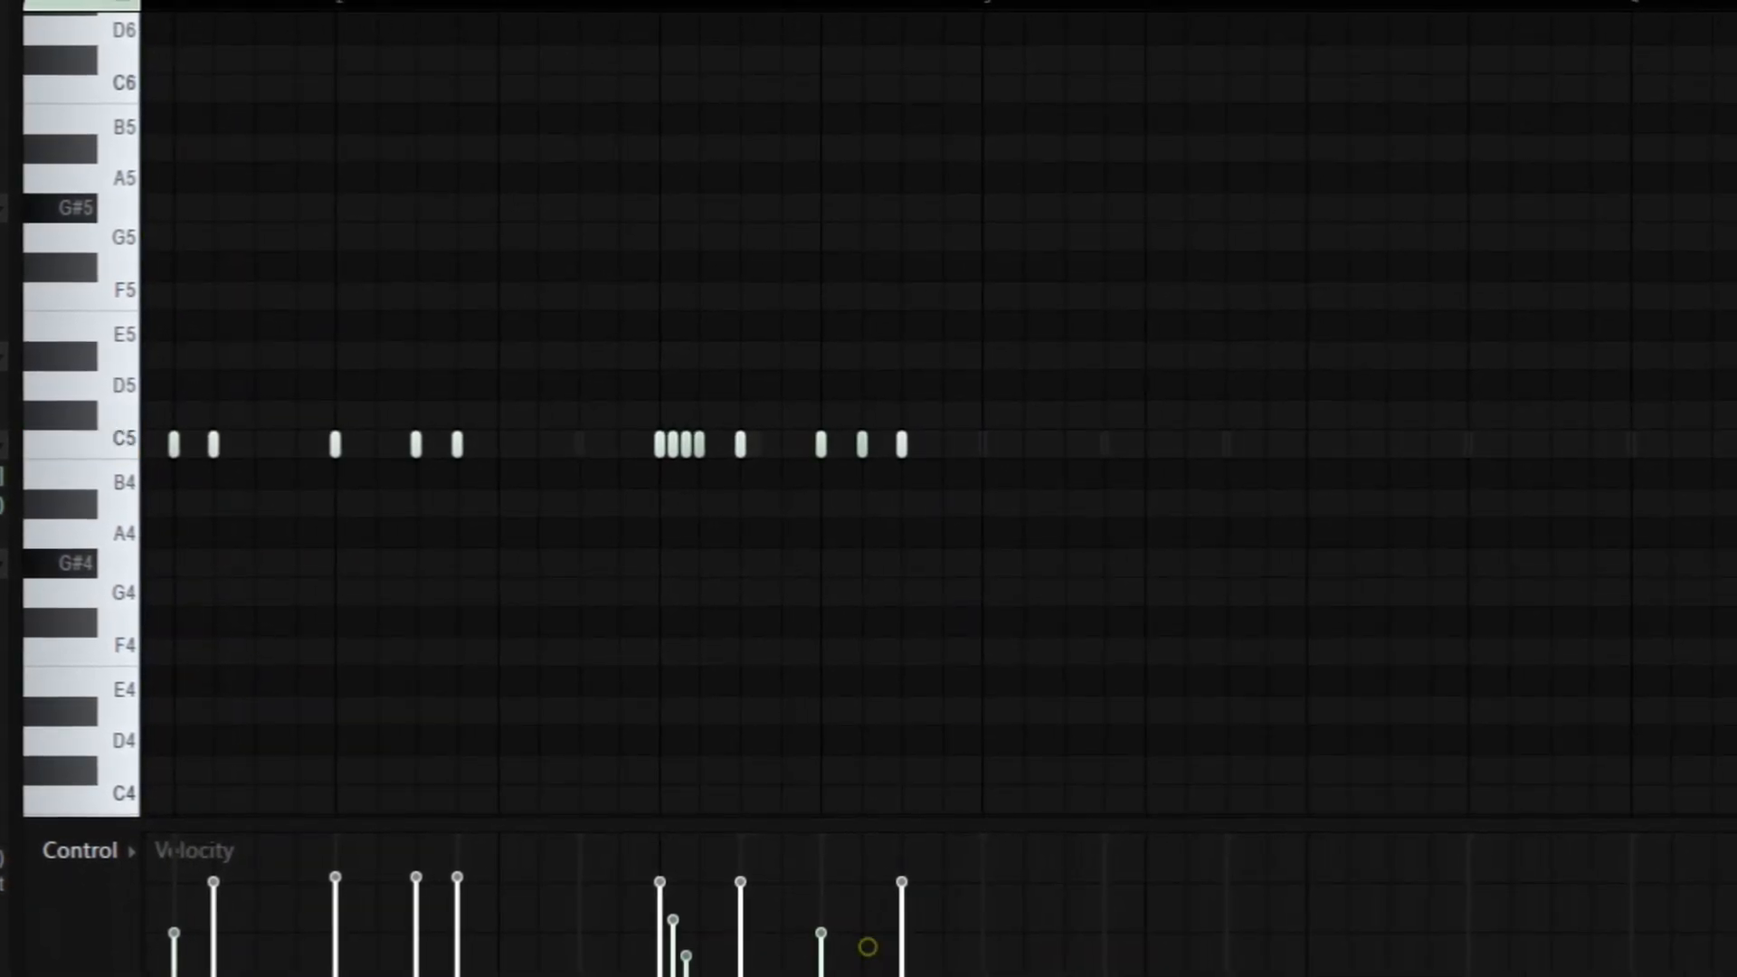
Adjust the velocities of the bar 2 hits on steps 13, 14 and 15 so they descend progressively.
{"action": "left_click", "coordinate": [818, 897]}
{"action": "left_click", "coordinate": [858, 961]}
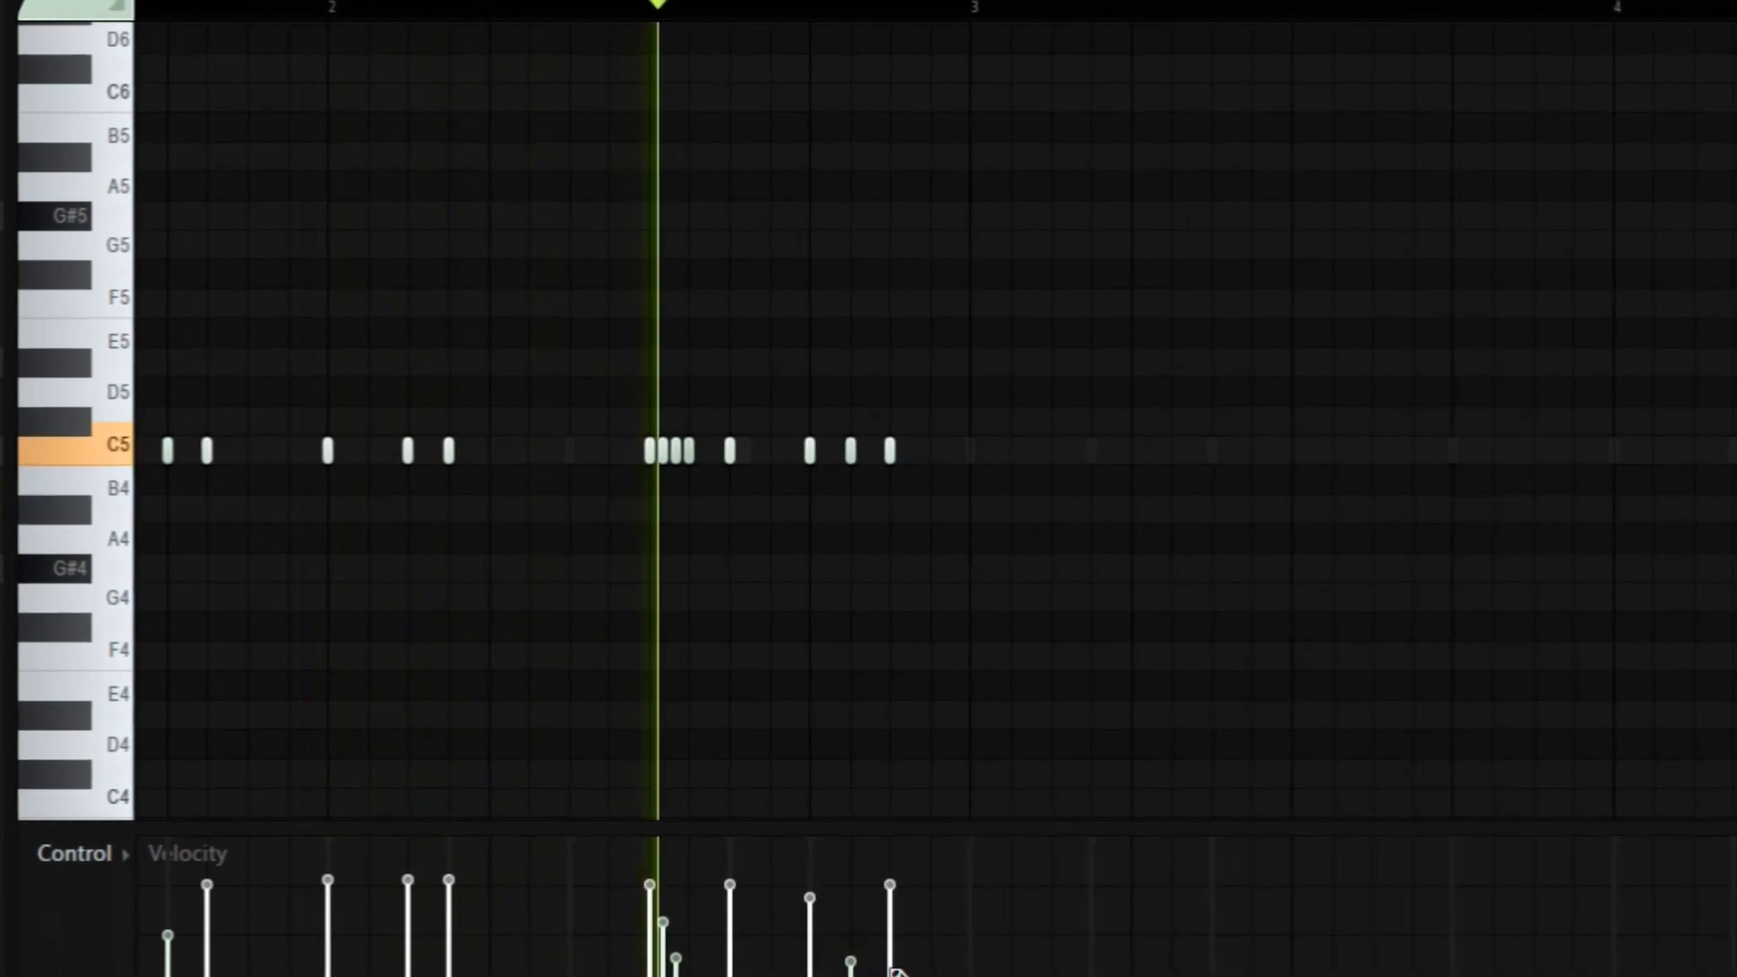
{"action": "left_click", "coordinate": [897, 975]}
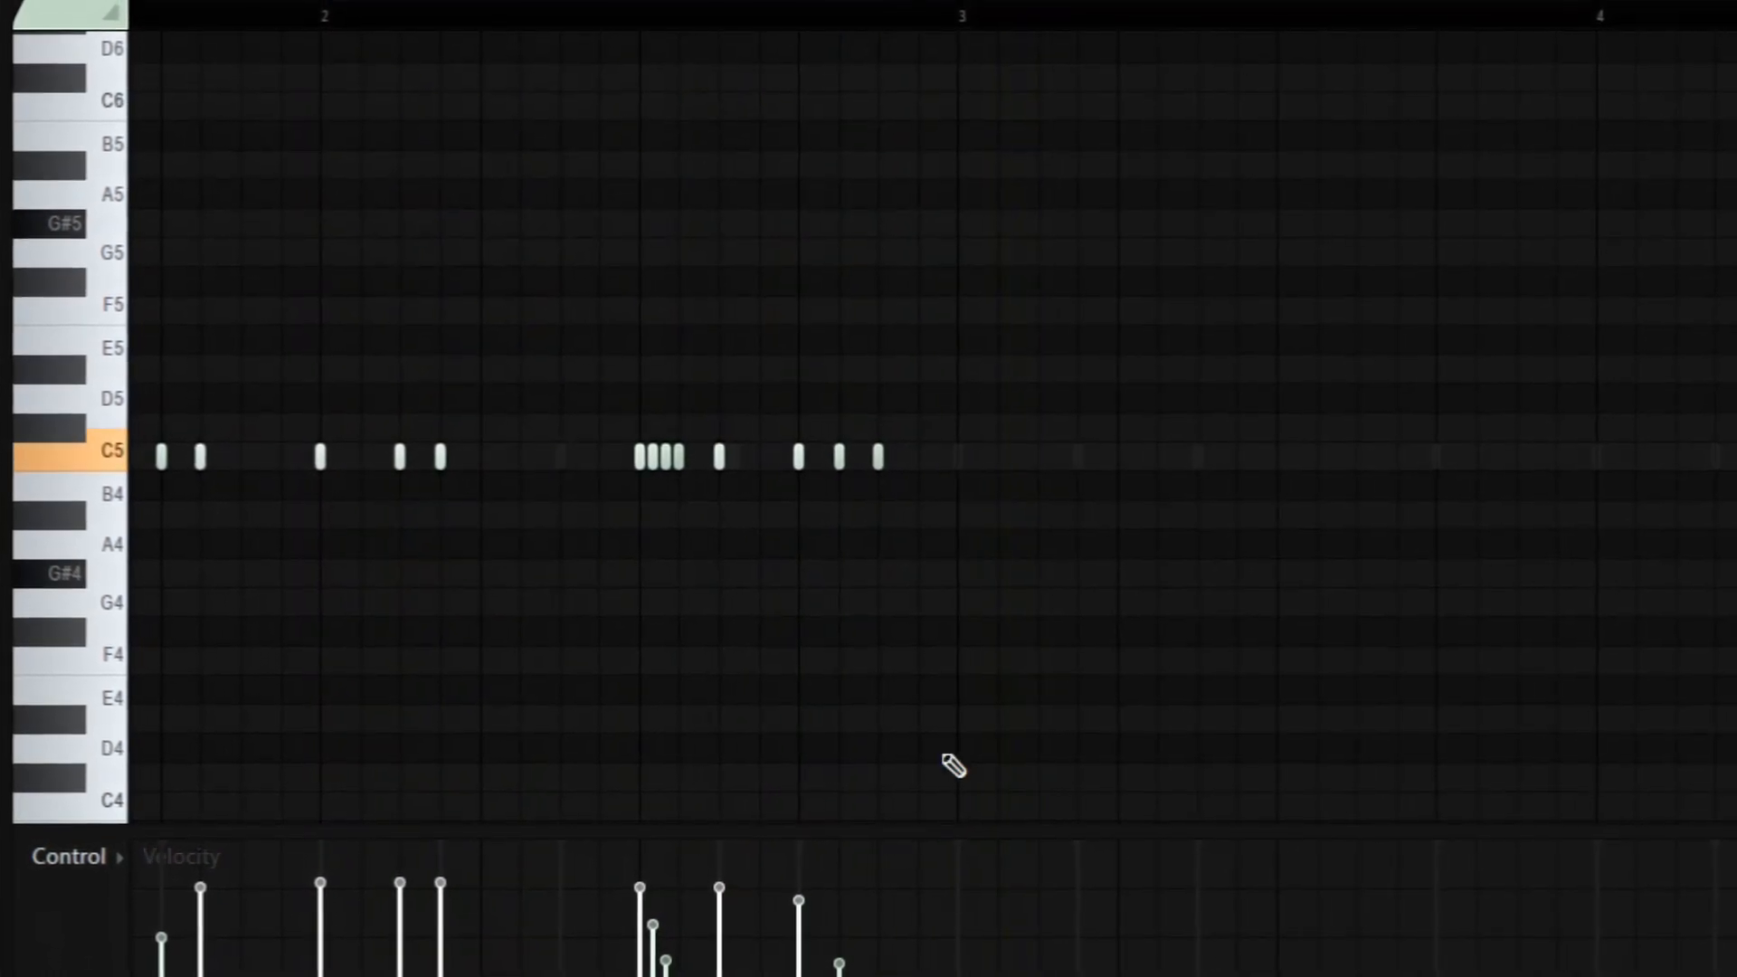
Duplicate the two-bar KB - City HH pattern into bars 3 and 4.
{"action": "scroll", "coordinate": [823, 79], "scroll_direction": "down", "scroll_amount": 3}
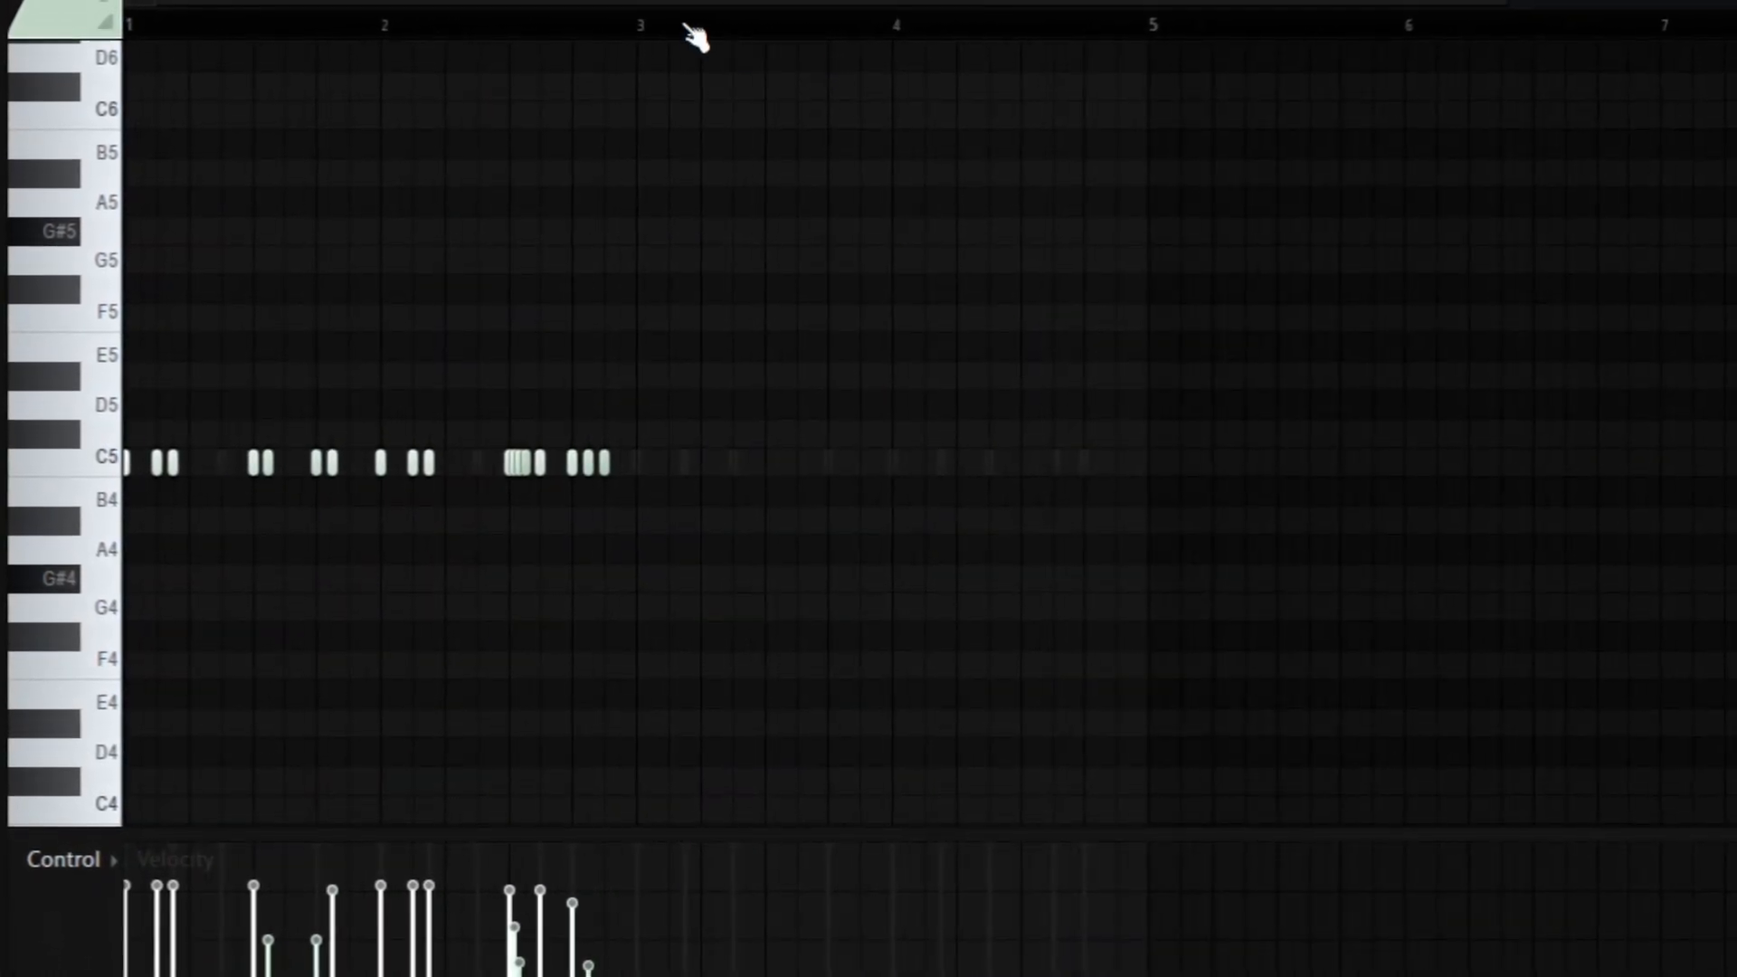
{"action": "key", "text": "ctrl+a"}
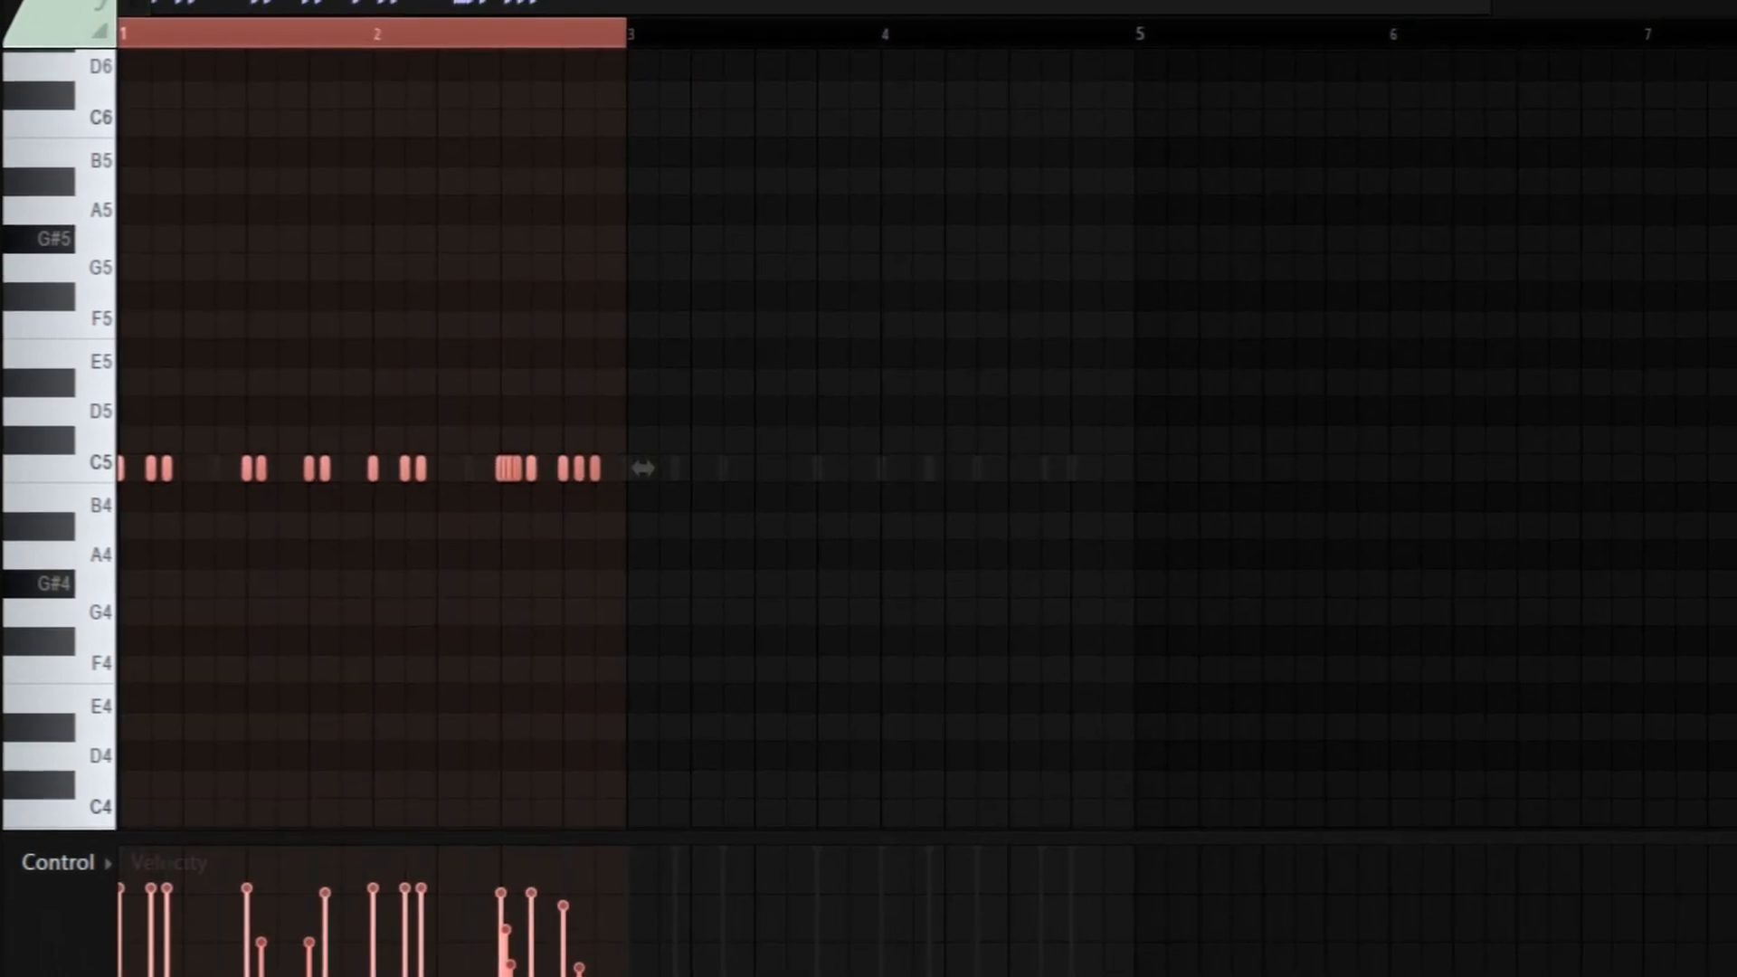
{"action": "key", "text": "ctrl+b"}
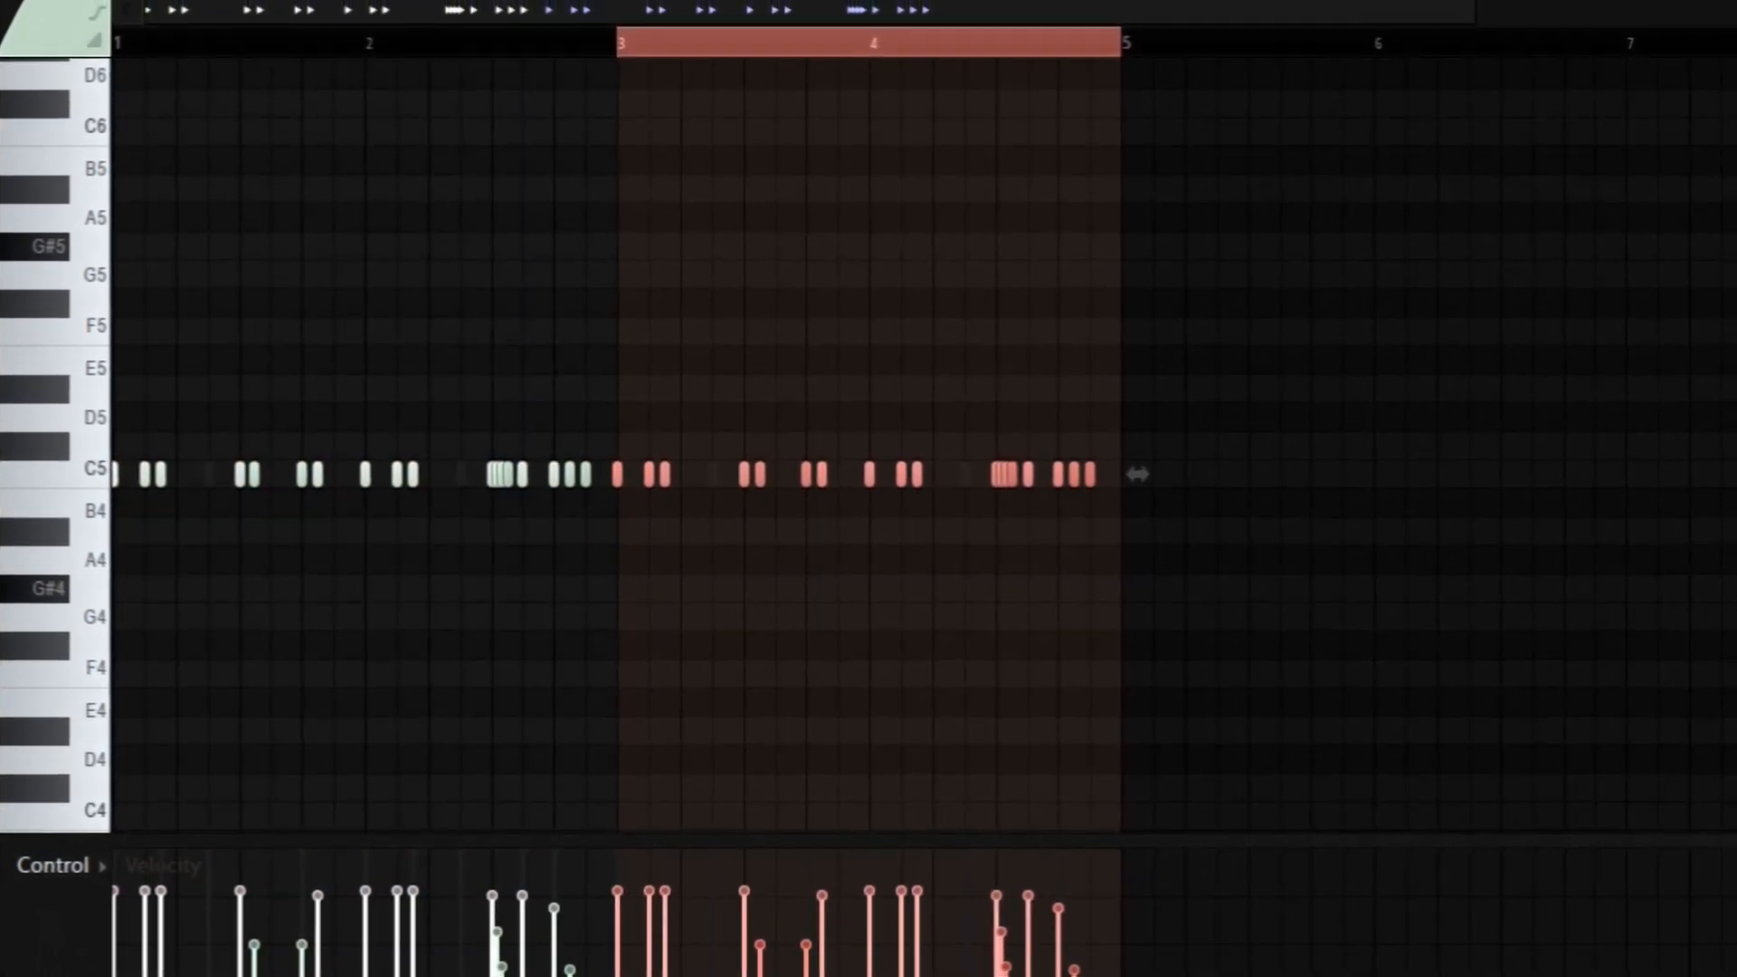
{"action": "key", "text": "space"}
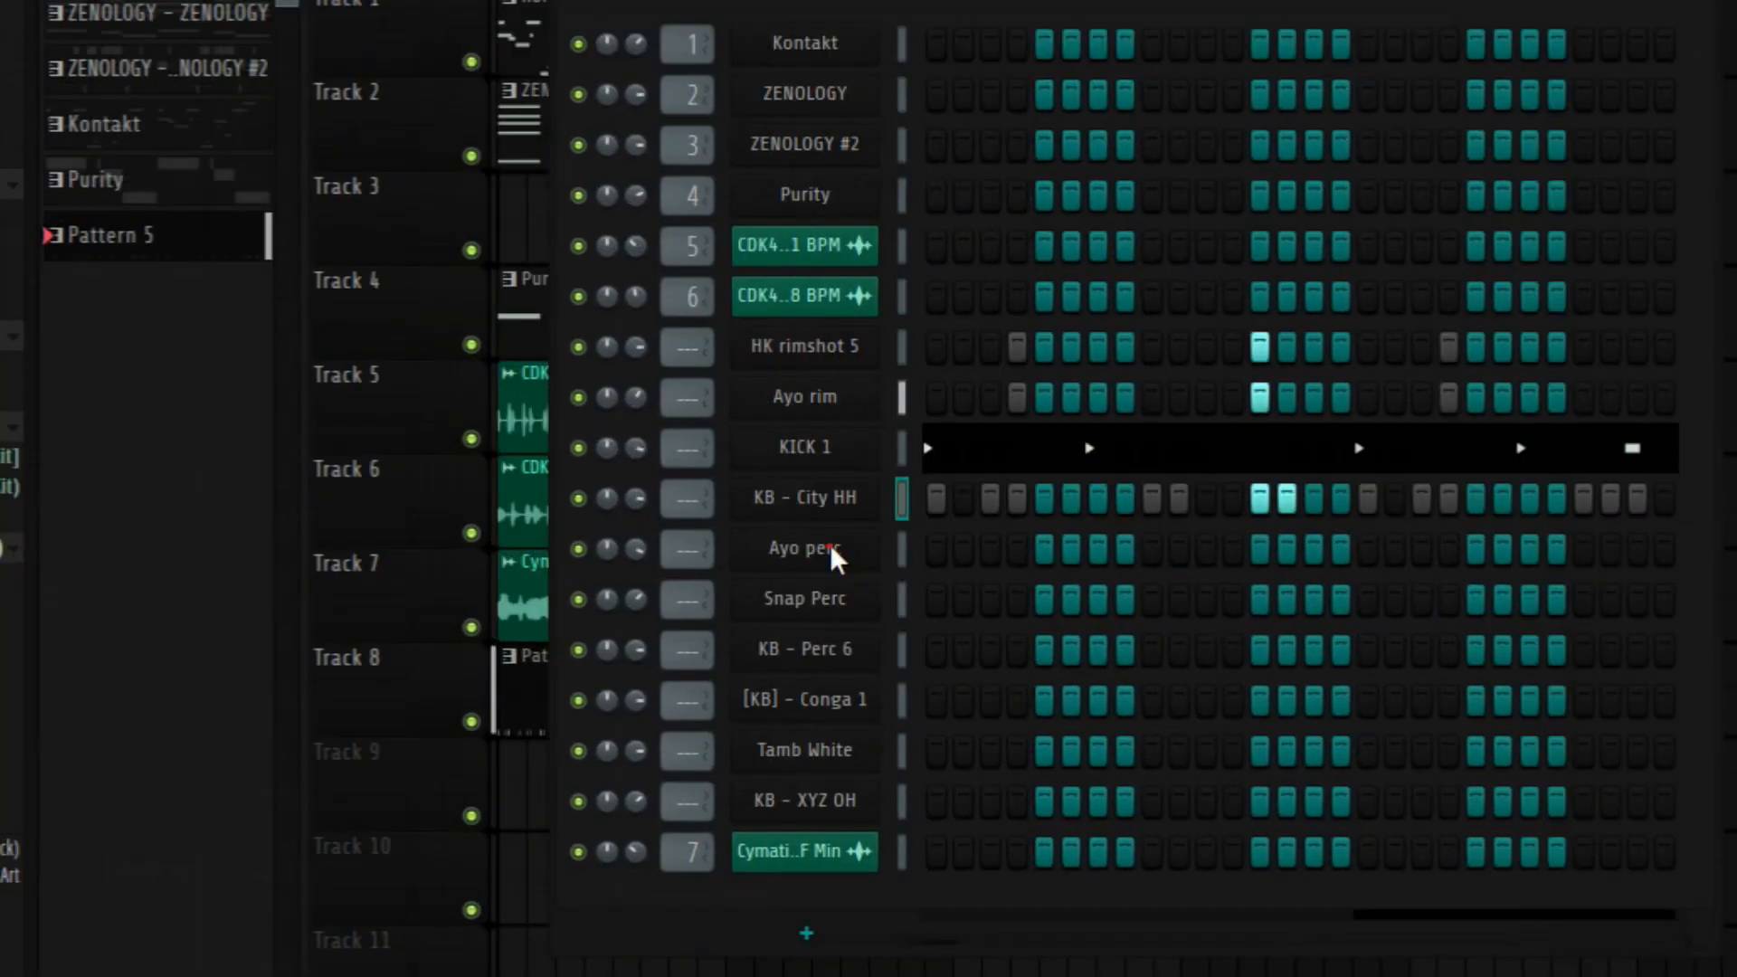
Place an Ayo perc C5 hit on step 9 of bar 1 in the piano roll and duplicate the two-bar section into bars 3 and 4.
{"action": "right_click", "coordinate": [750, 594]}
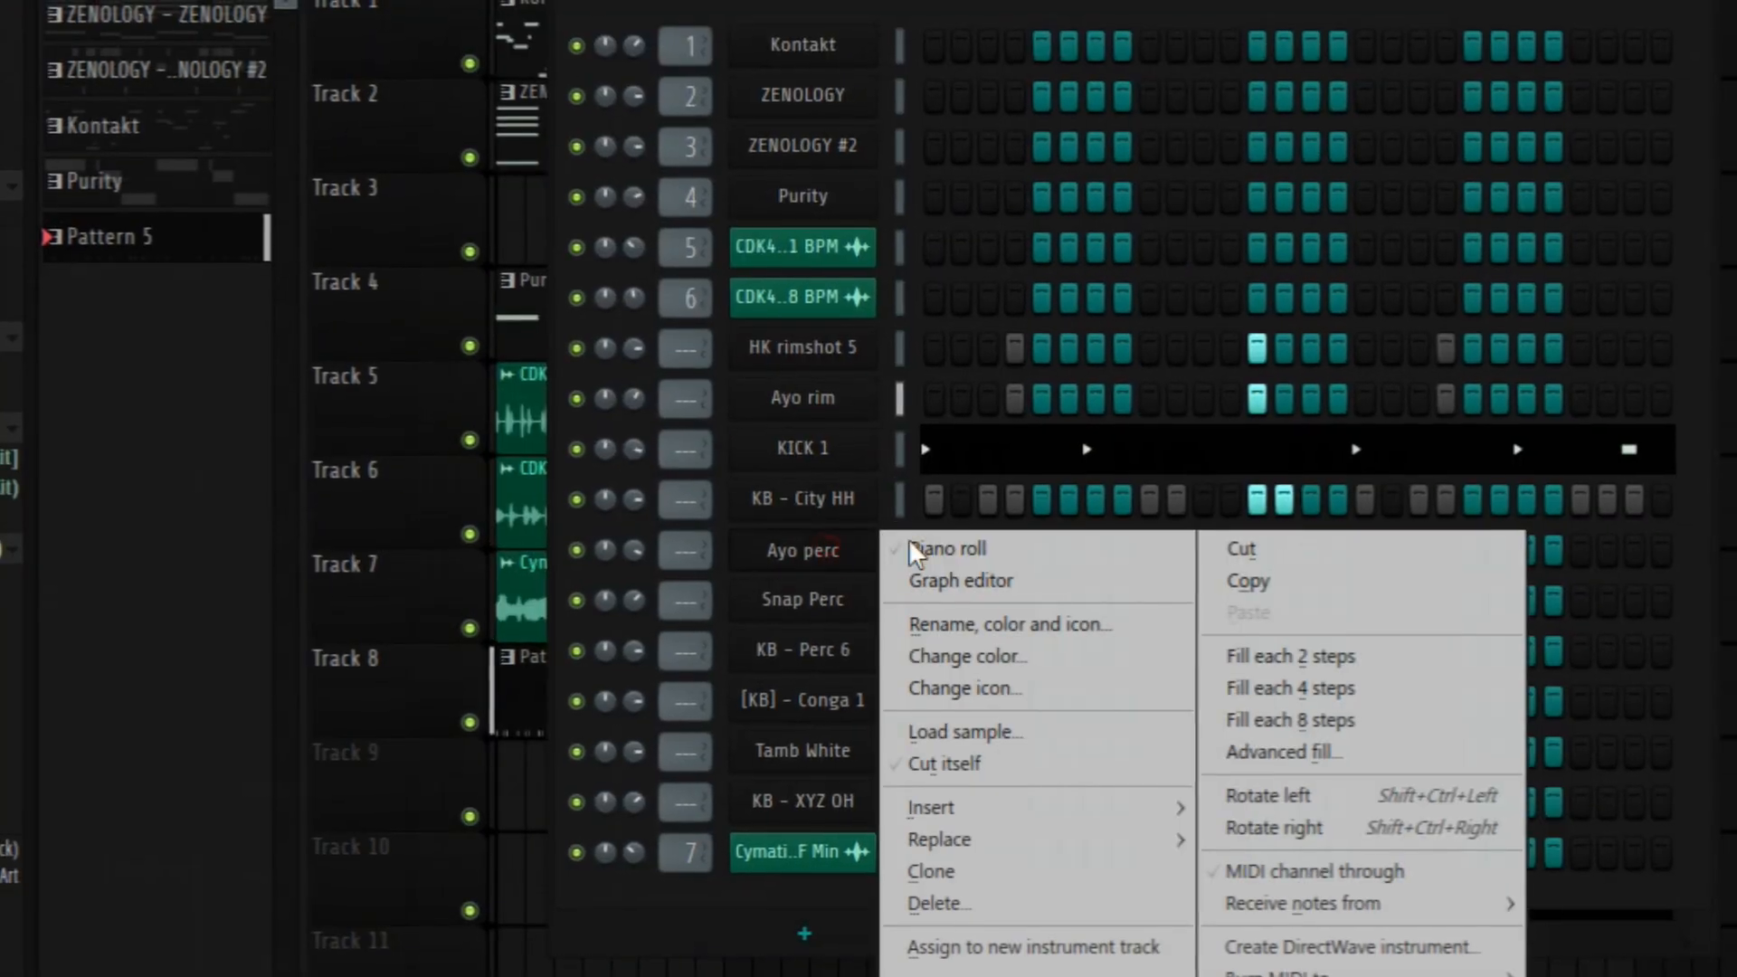
{"action": "left_click", "coordinate": [843, 594]}
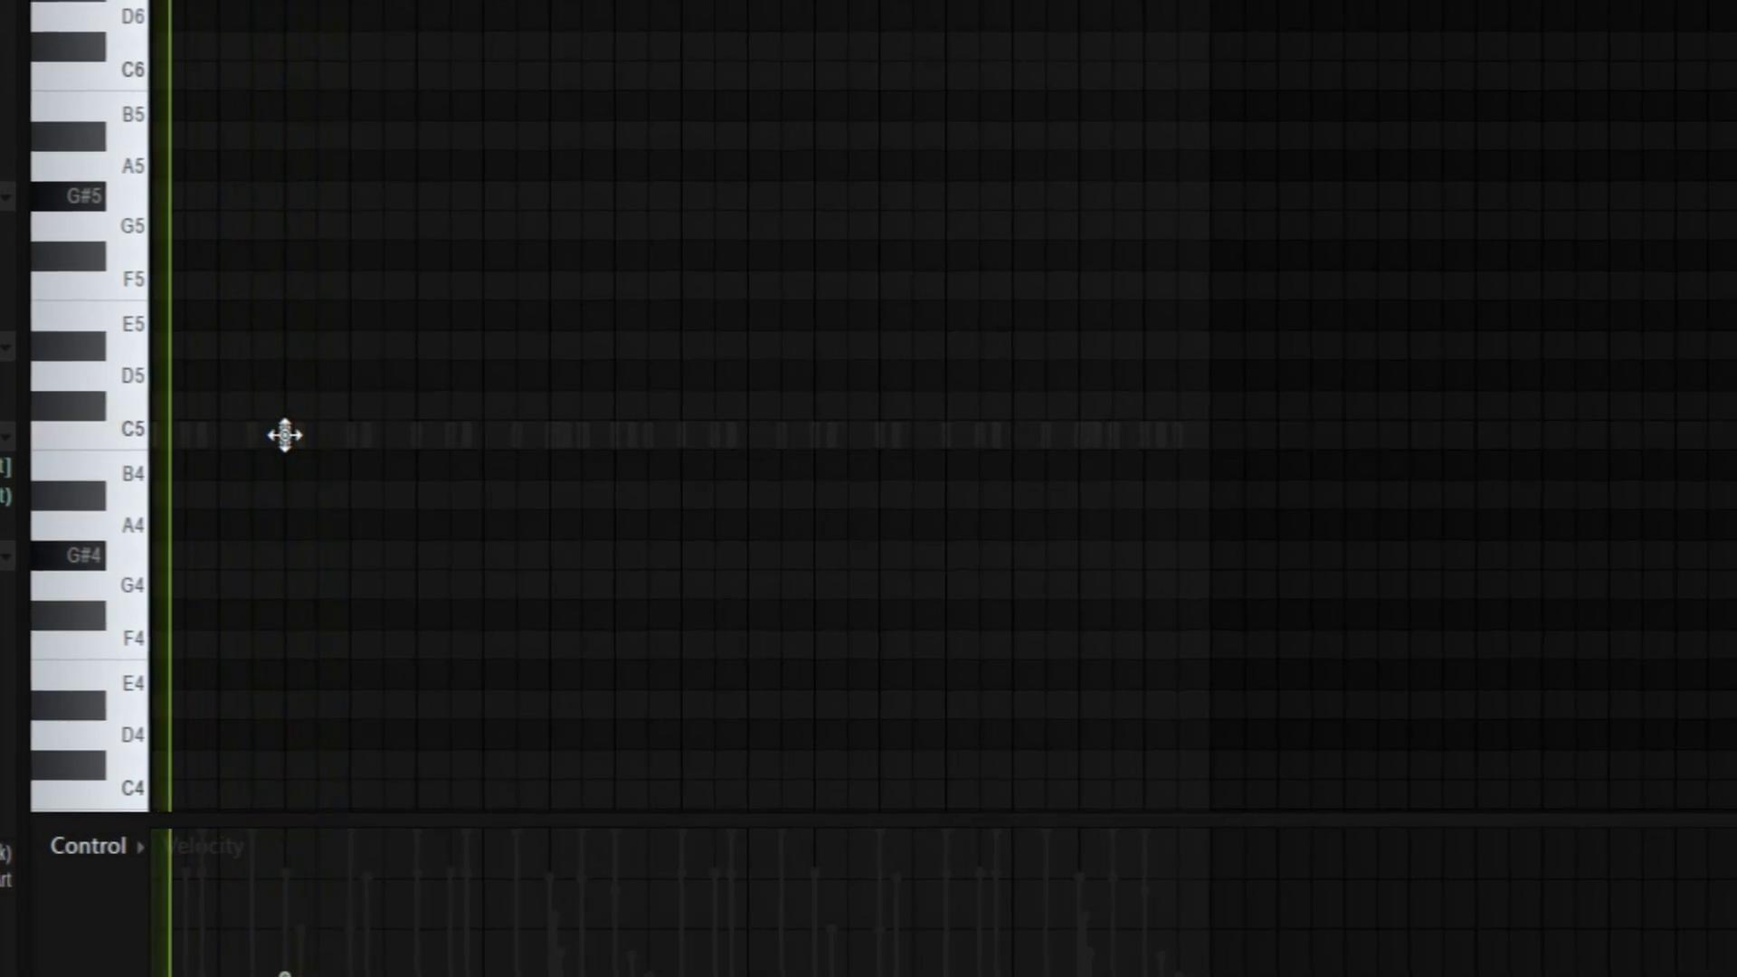
{"action": "left_click", "coordinate": [282, 889]}
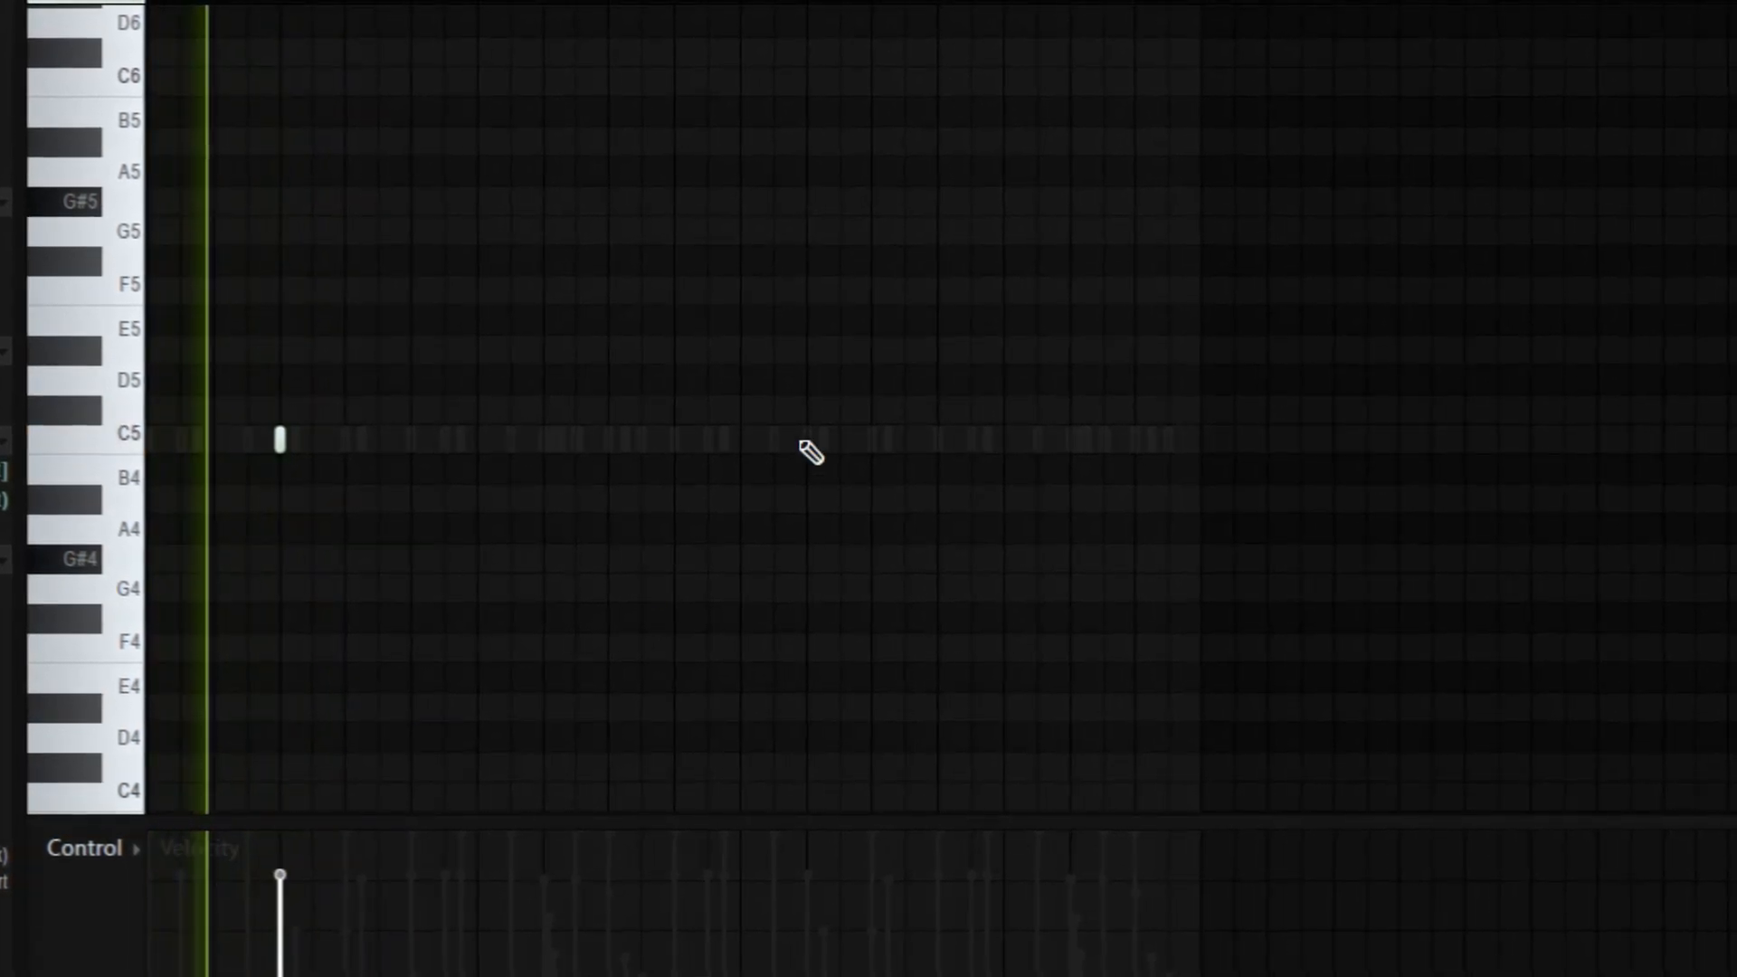
{"action": "left_click_drag", "start_coordinate": [674, 3], "coordinate": [147, 3]}
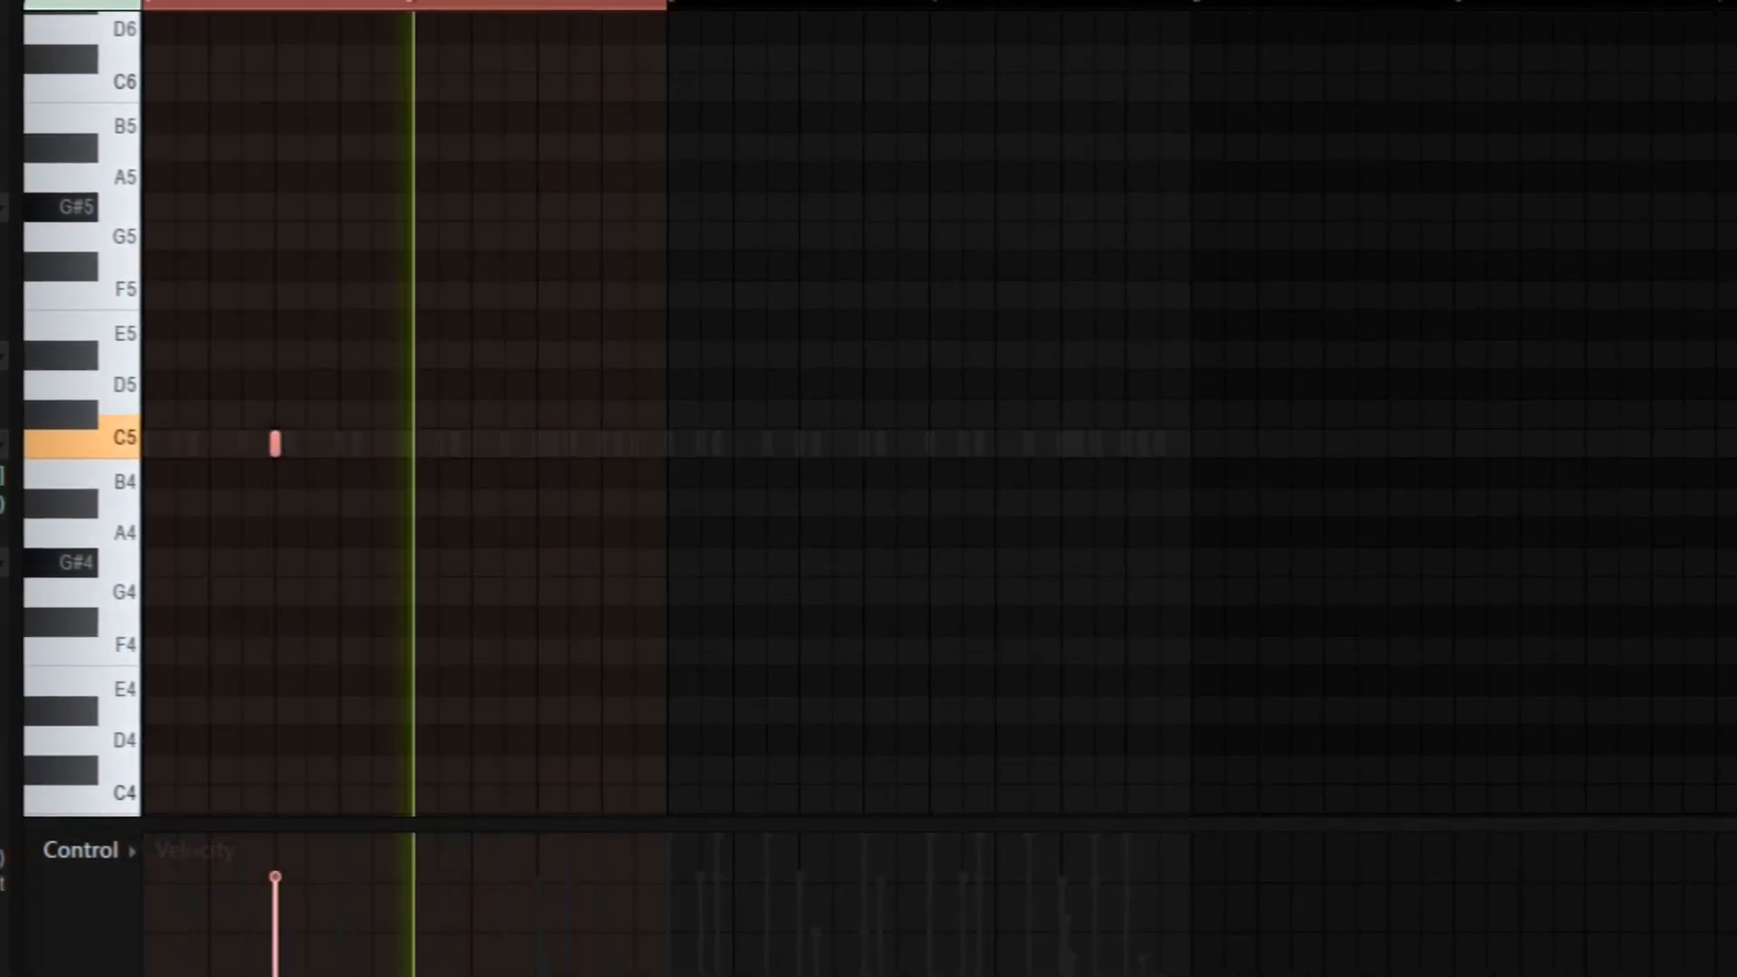
{"action": "key", "text": "ctrl+b"}
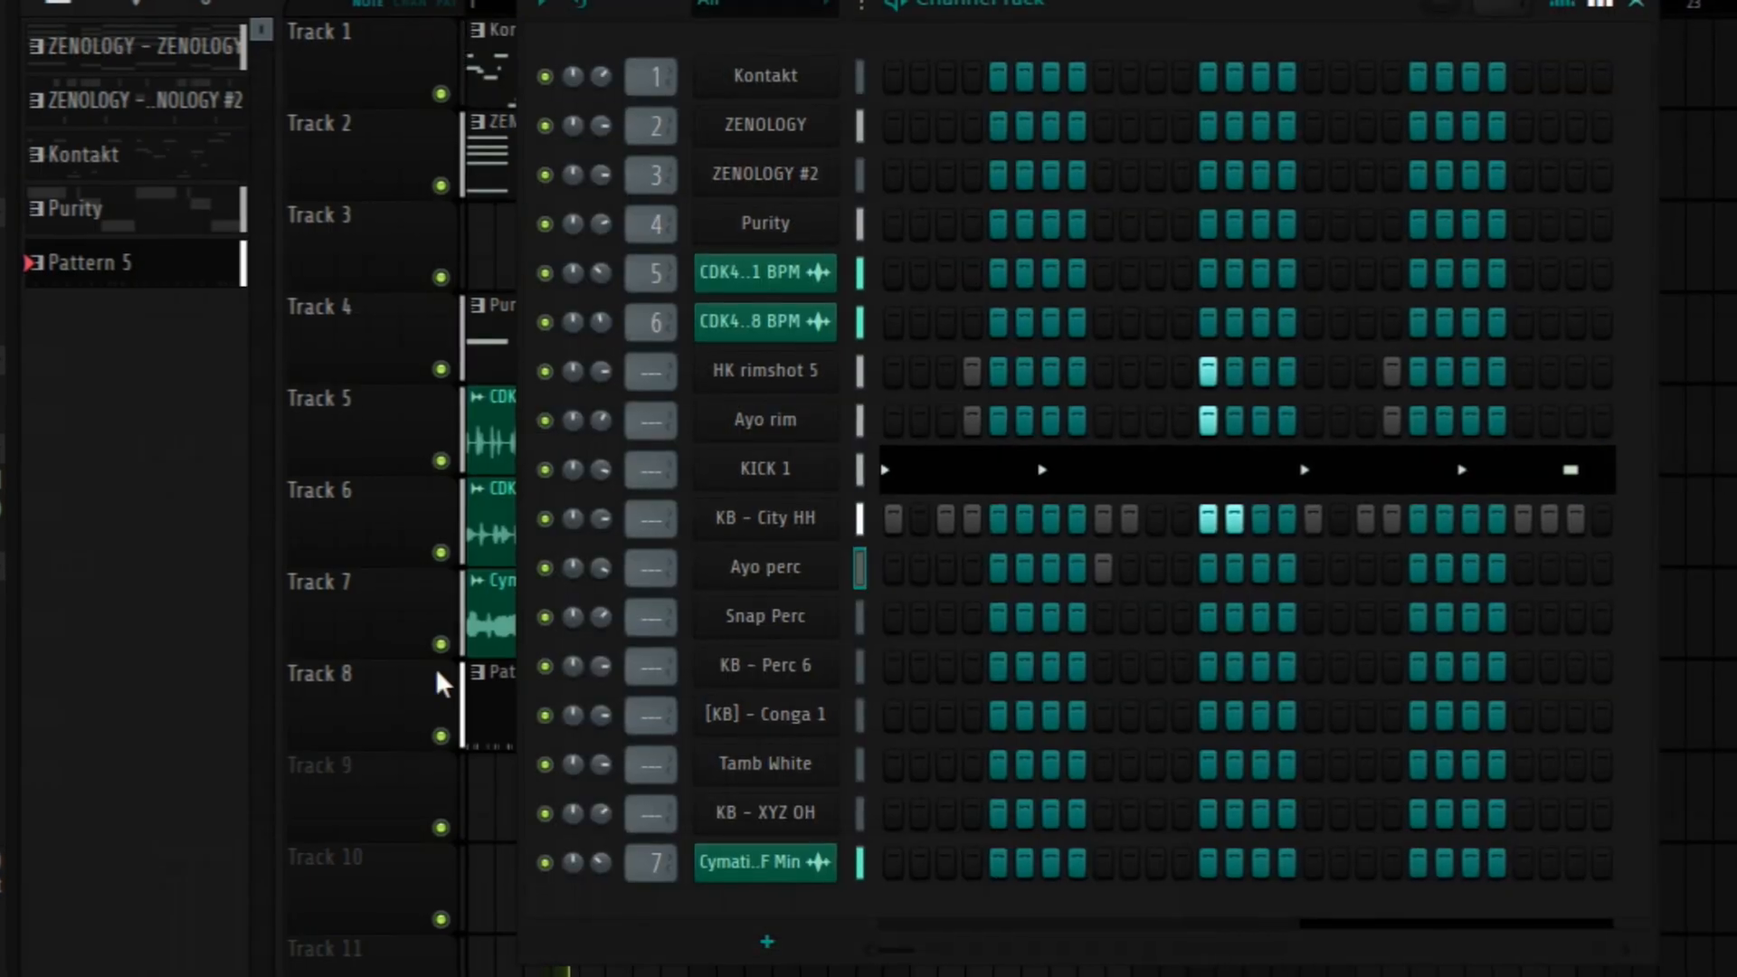
Place Snap Perc C5 hits on step 9 of bars 2 and 4 in the piano roll during playback.
{"action": "right_click", "coordinate": [791, 619]}
{"action": "left_click", "coordinate": [898, 571]}
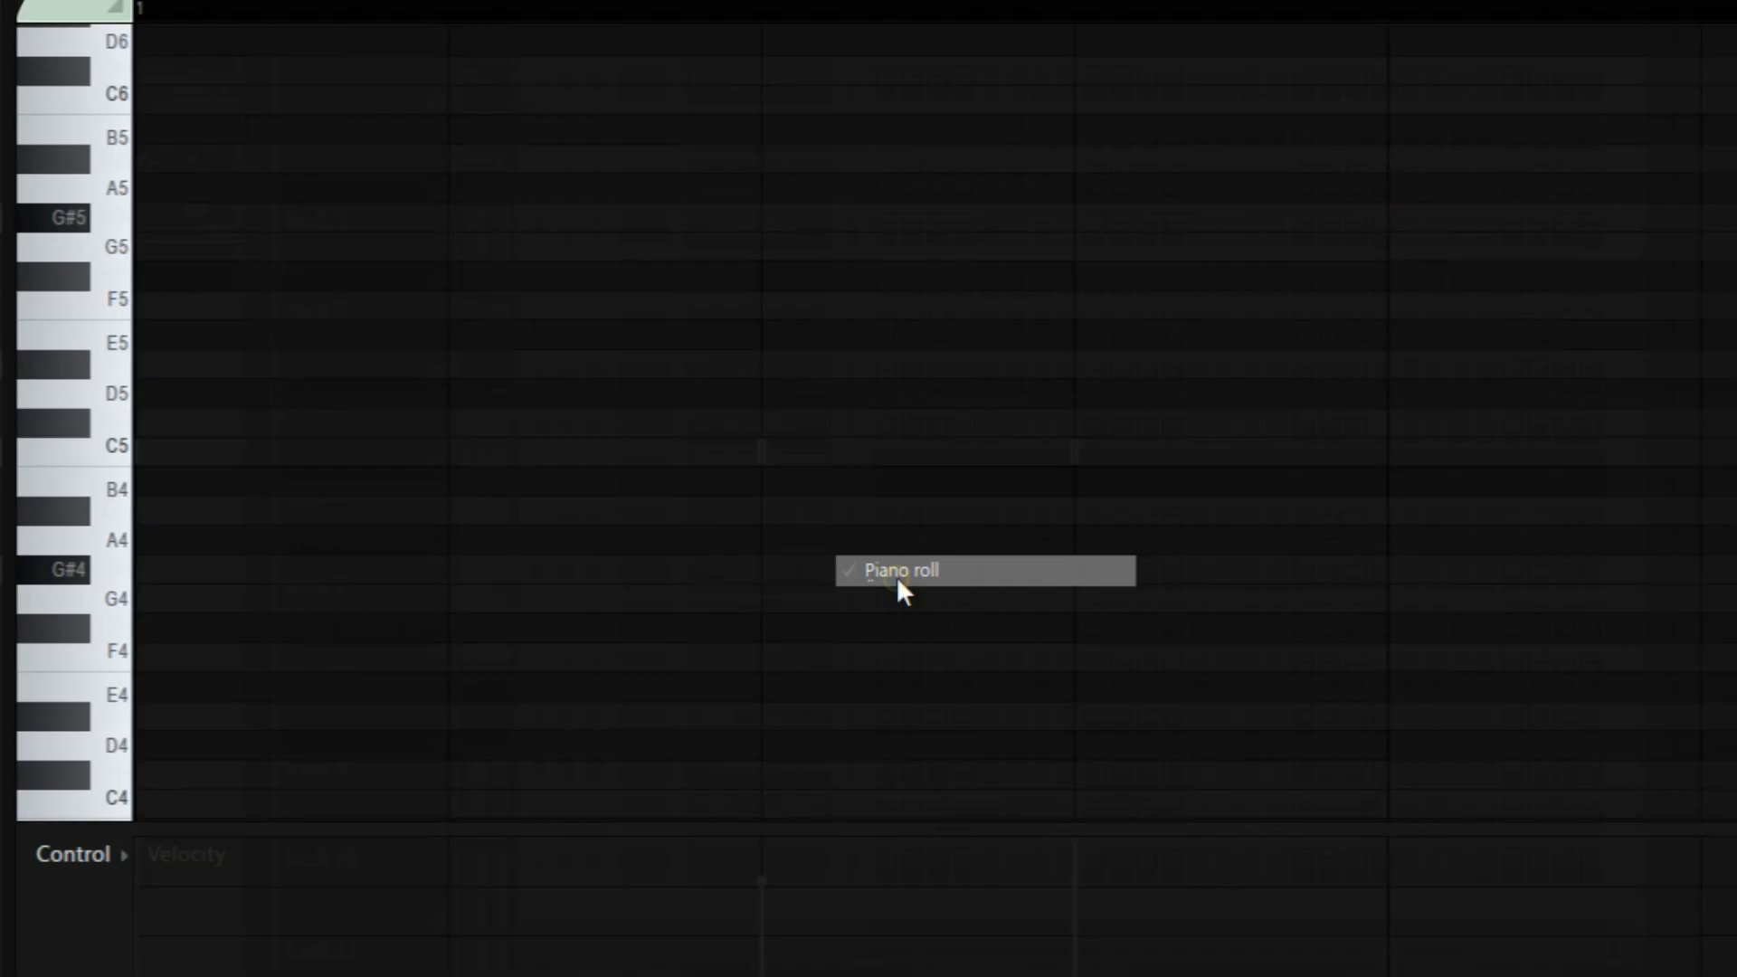
{"action": "key", "text": "space"}
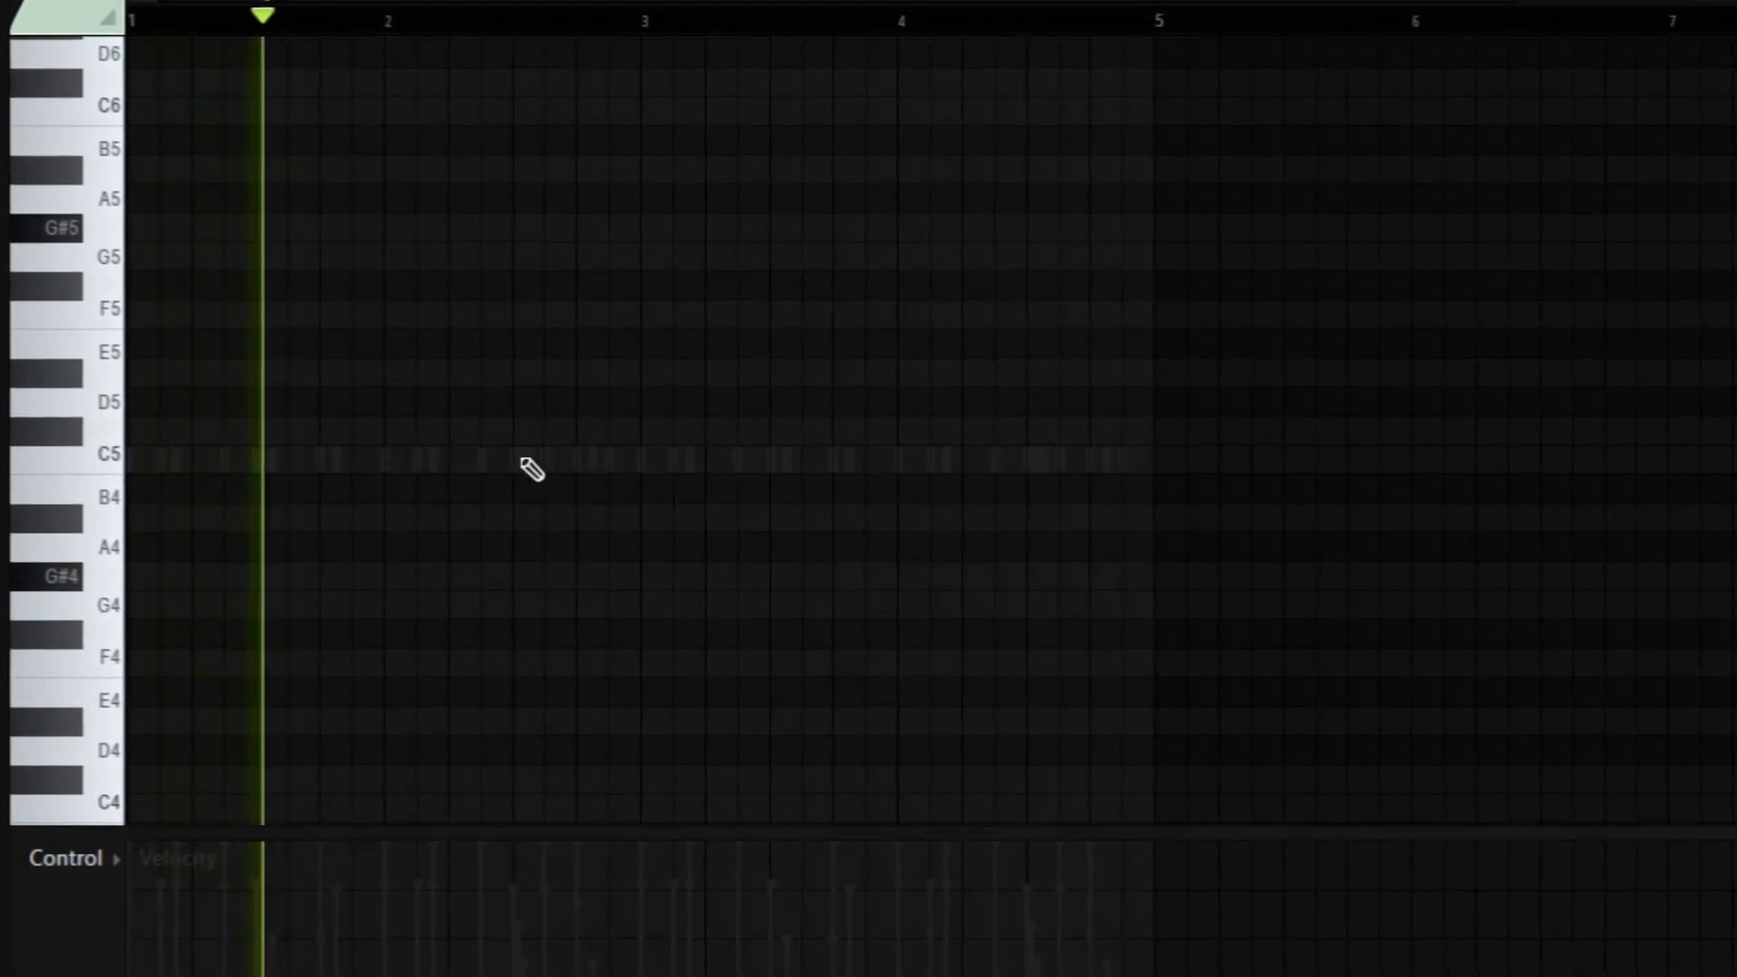
{"action": "left_click", "coordinate": [523, 460]}
{"action": "left_click", "coordinate": [1017, 463]}
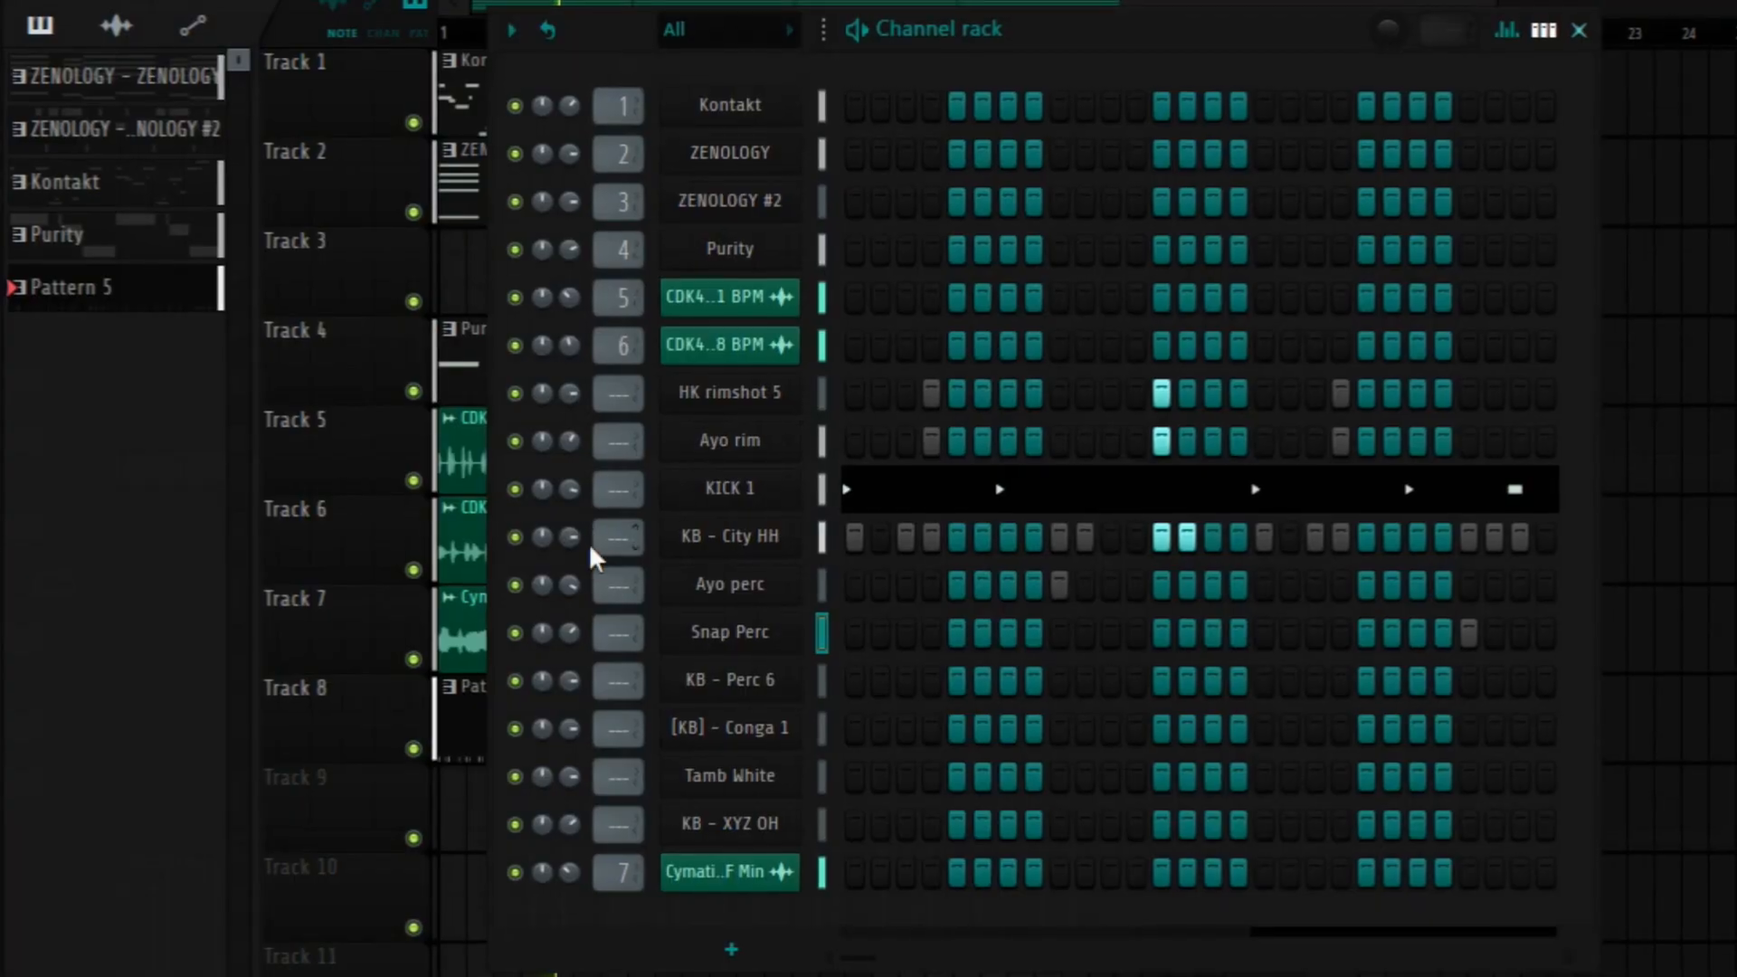
Place KB - Perc 6 C5 hits on step 15 of bars 1 and 3 in the piano roll.
{"action": "right_click", "coordinate": [789, 685]}
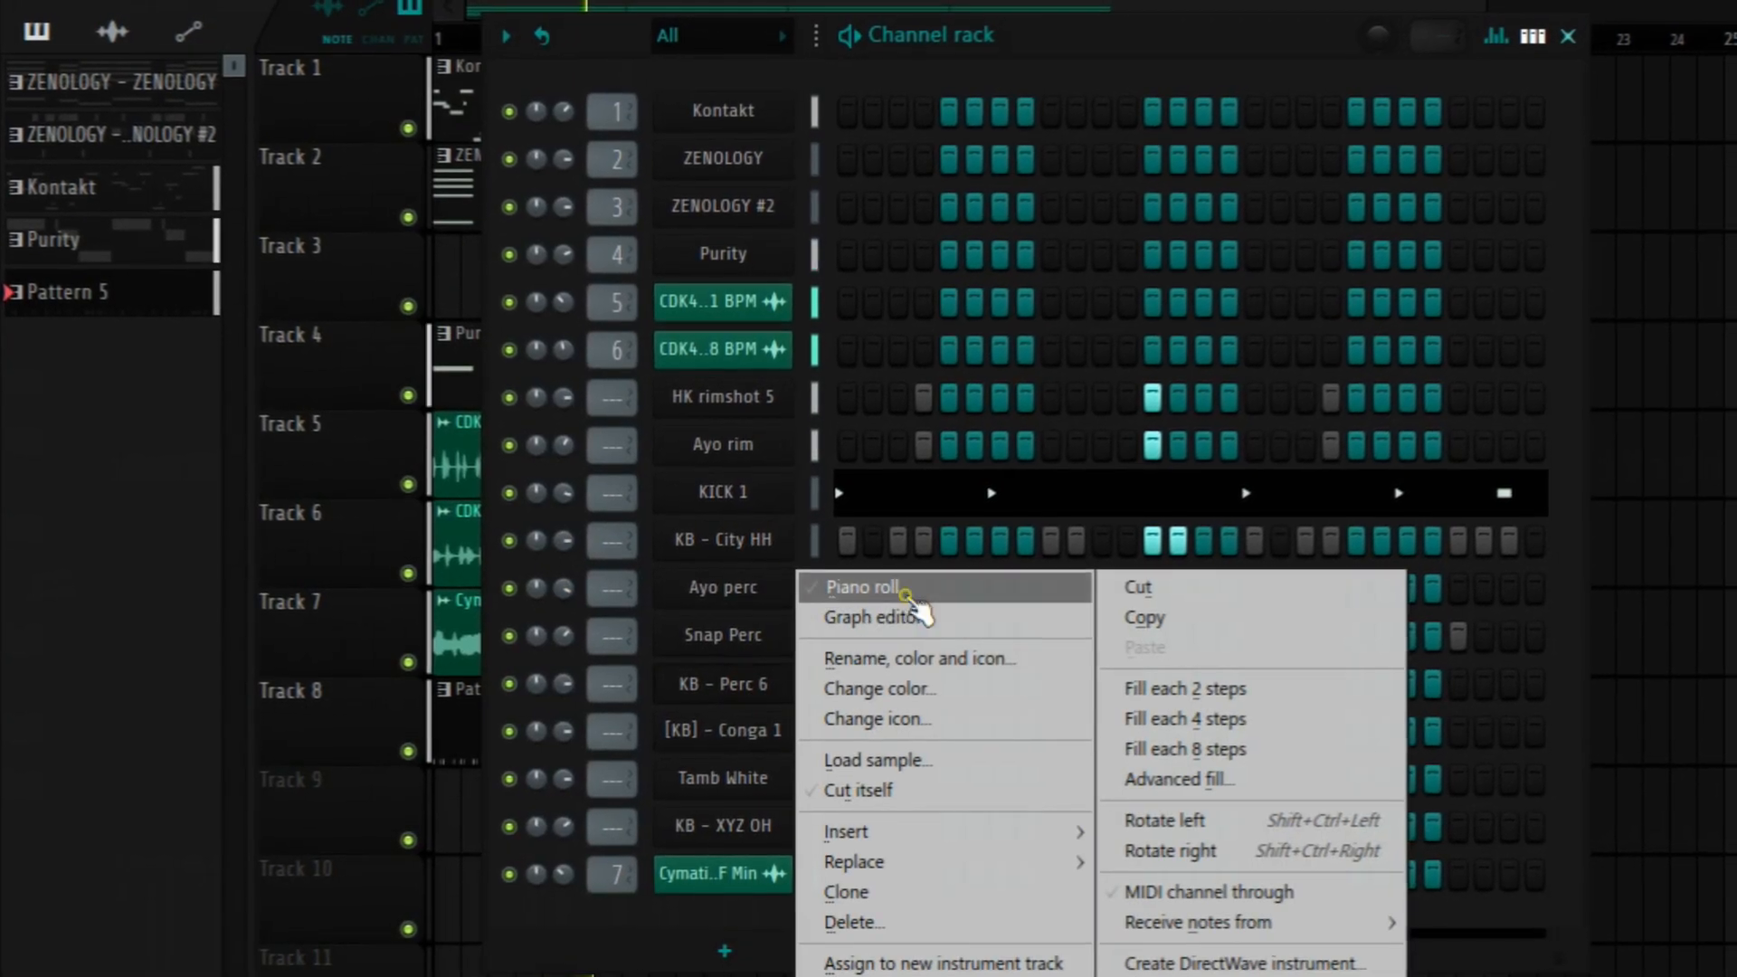
{"action": "left_click", "coordinate": [867, 586]}
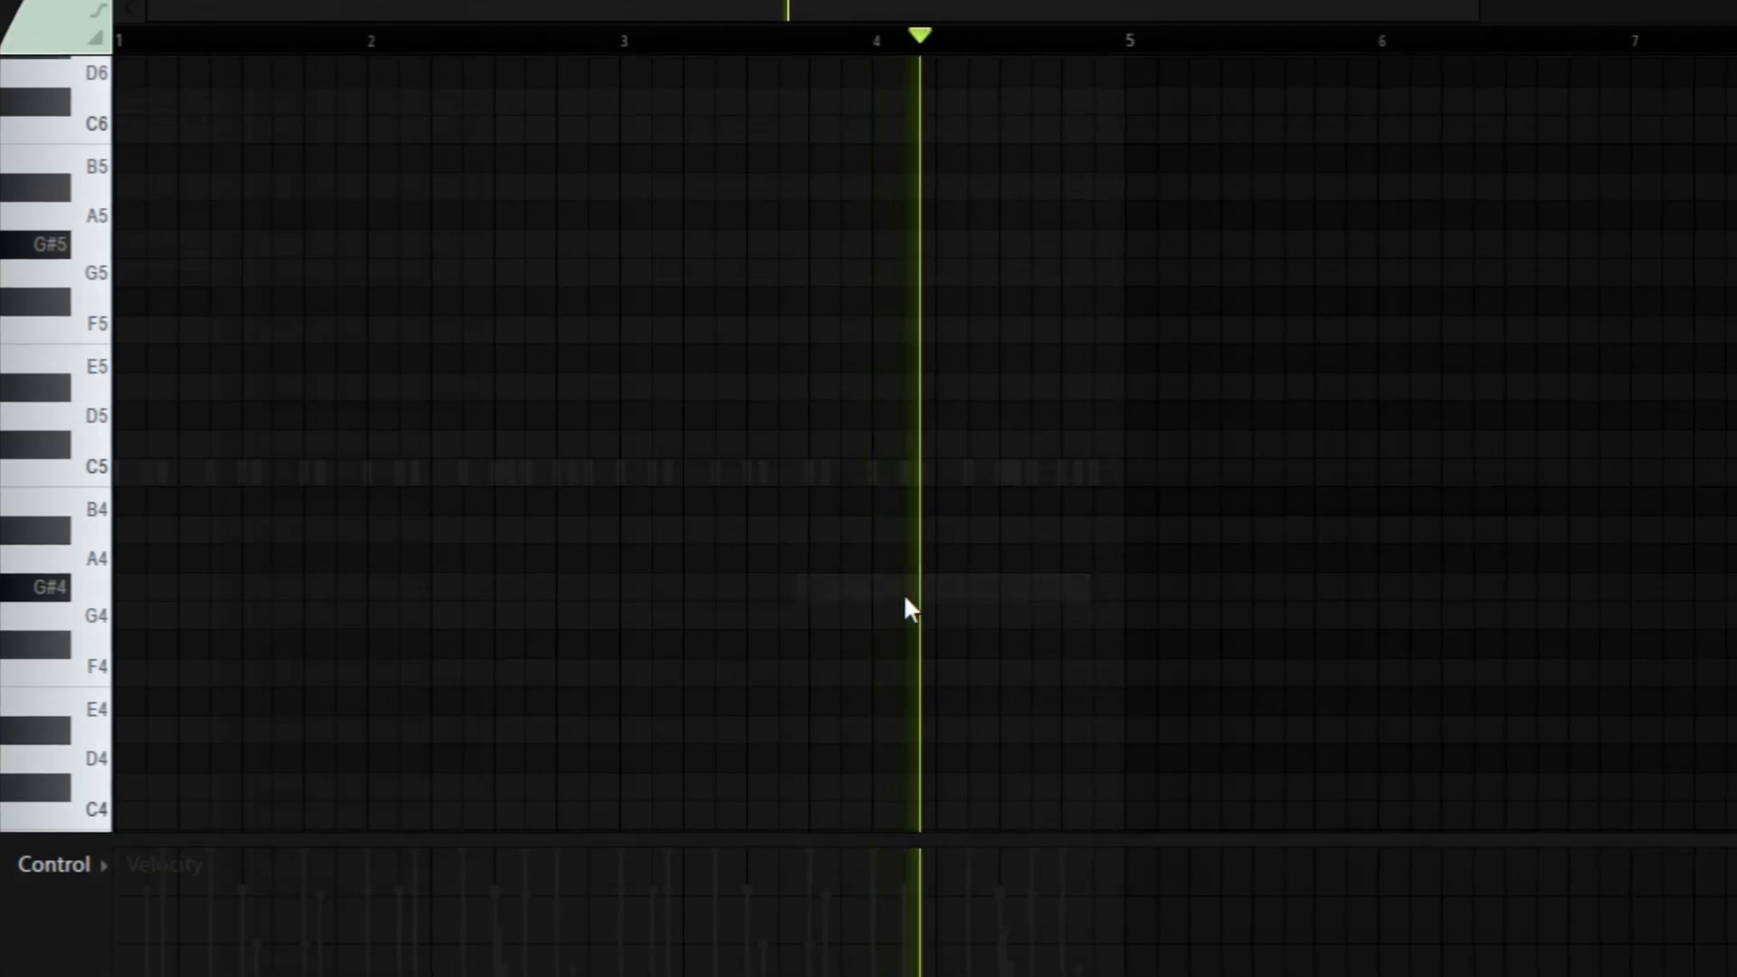
{"action": "left_click", "coordinate": [324, 480]}
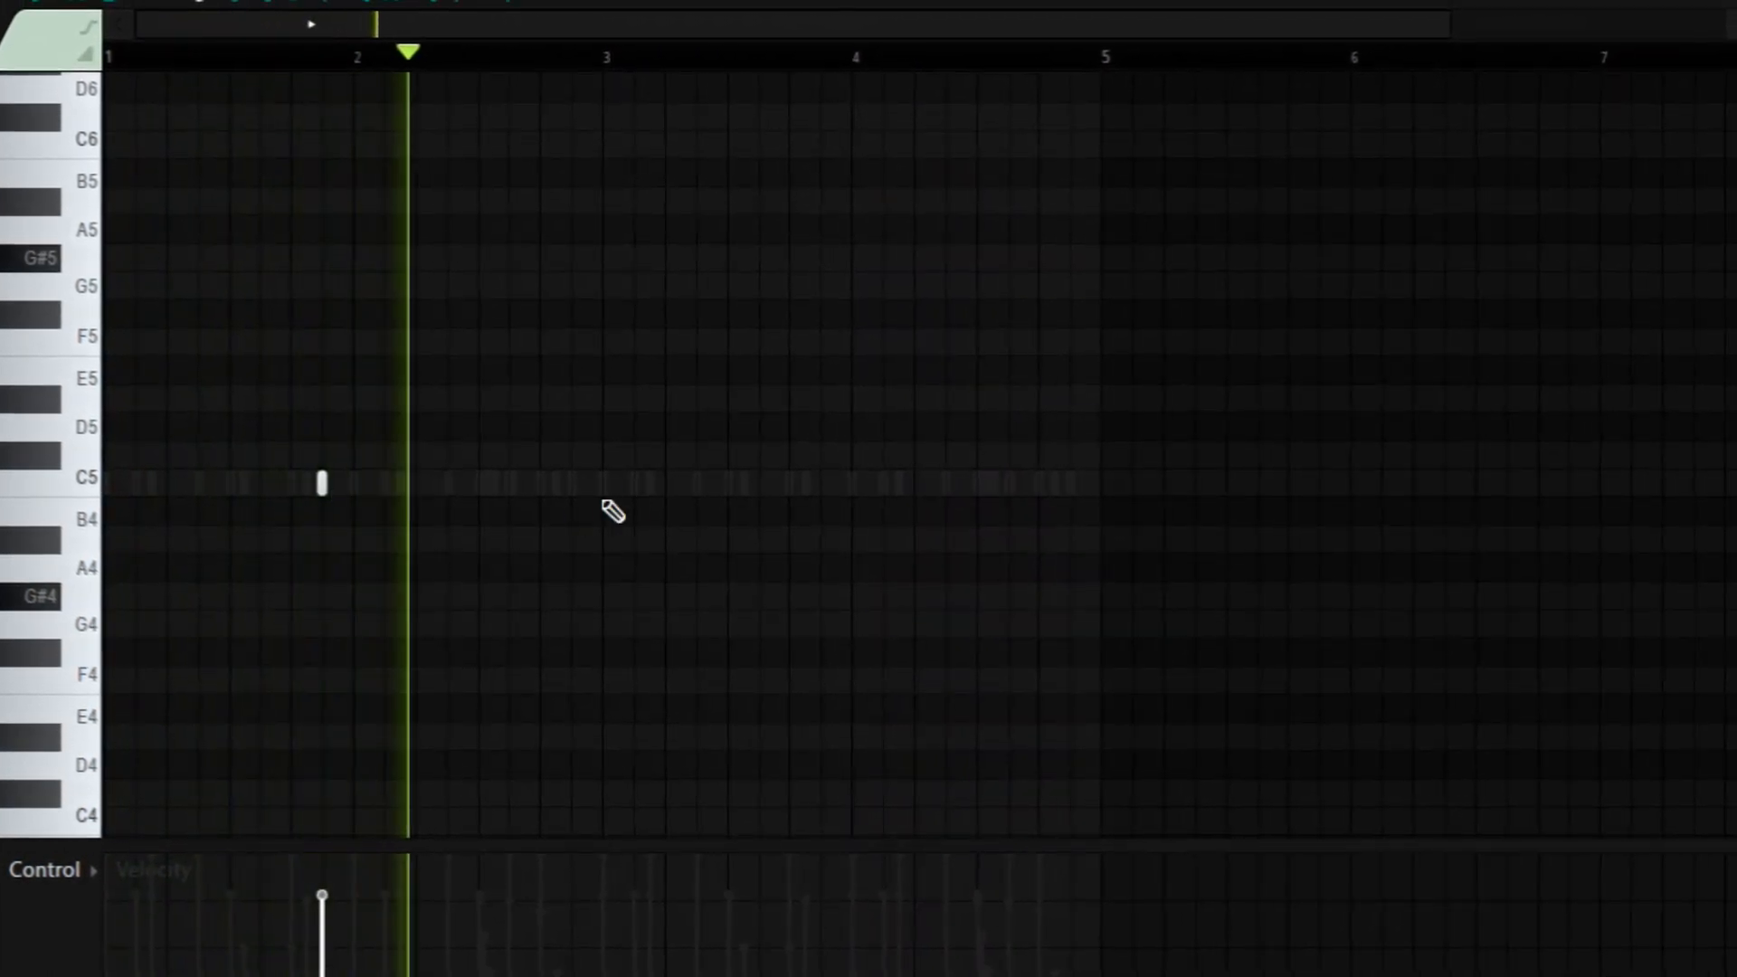
{"action": "left_click", "coordinate": [932, 429]}
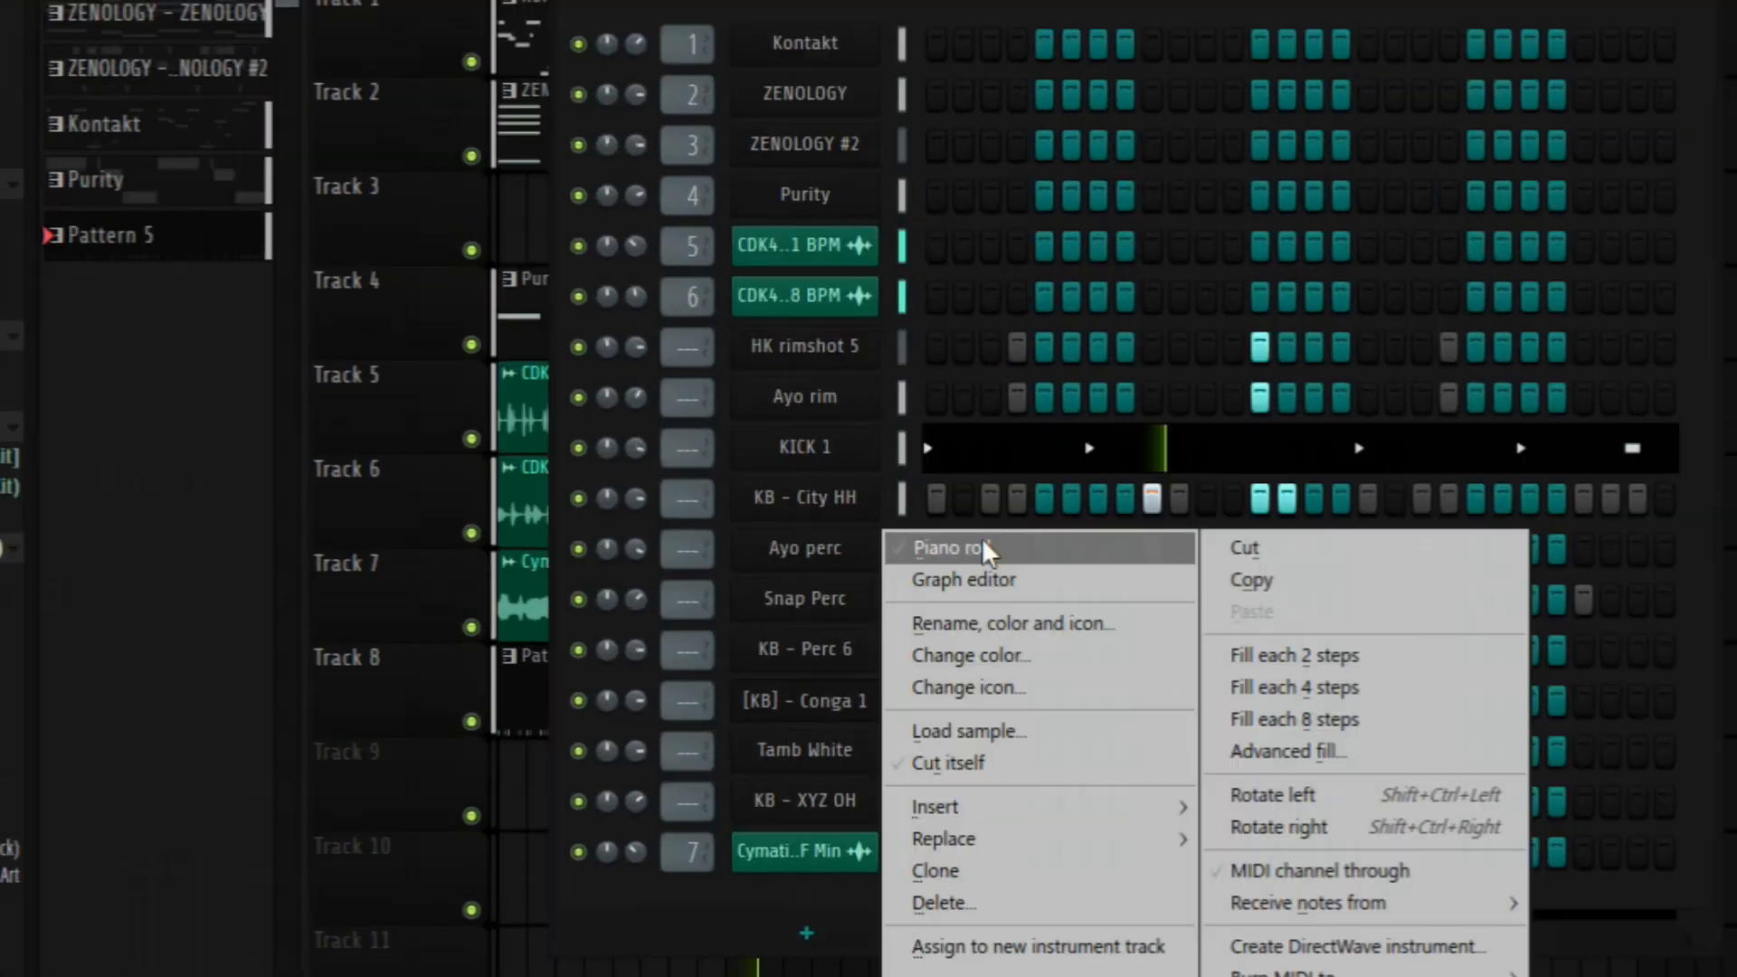
Place [KB] - Conga 1 C5 hits on step 15 of bars 2 and 4 in the piano roll.
{"action": "left_click", "coordinate": [981, 542]}
{"action": "left_click", "coordinate": [661, 419]}
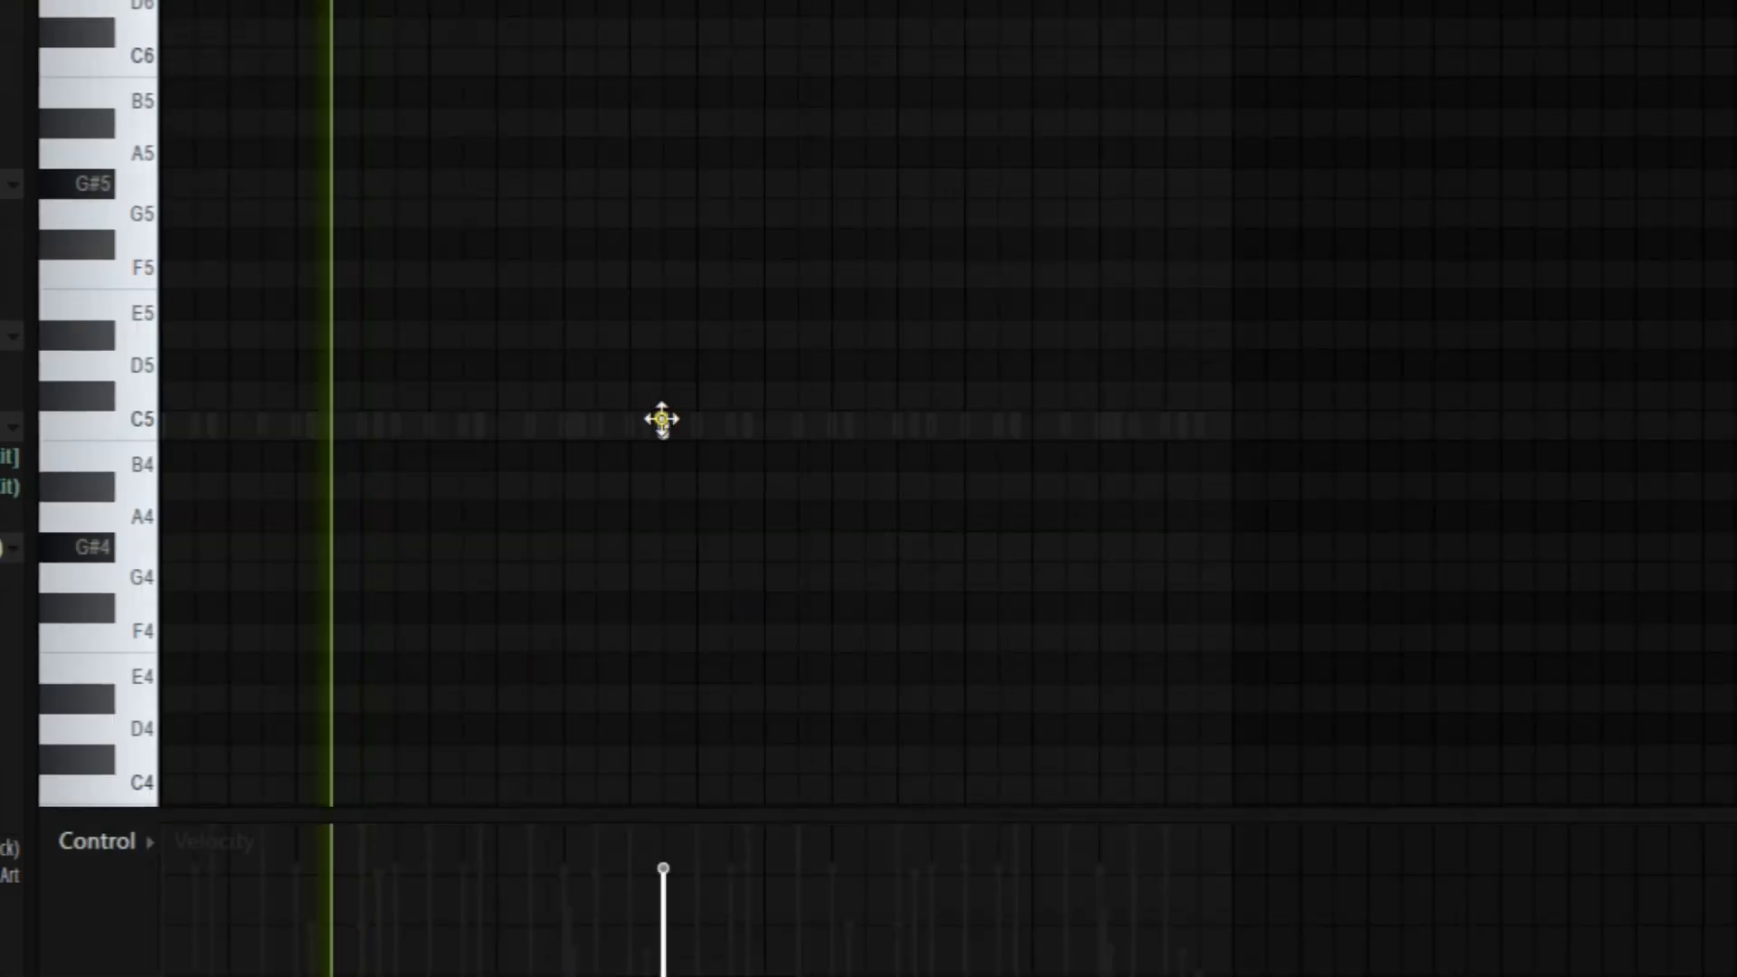
{"action": "left_click", "coordinate": [1199, 425]}
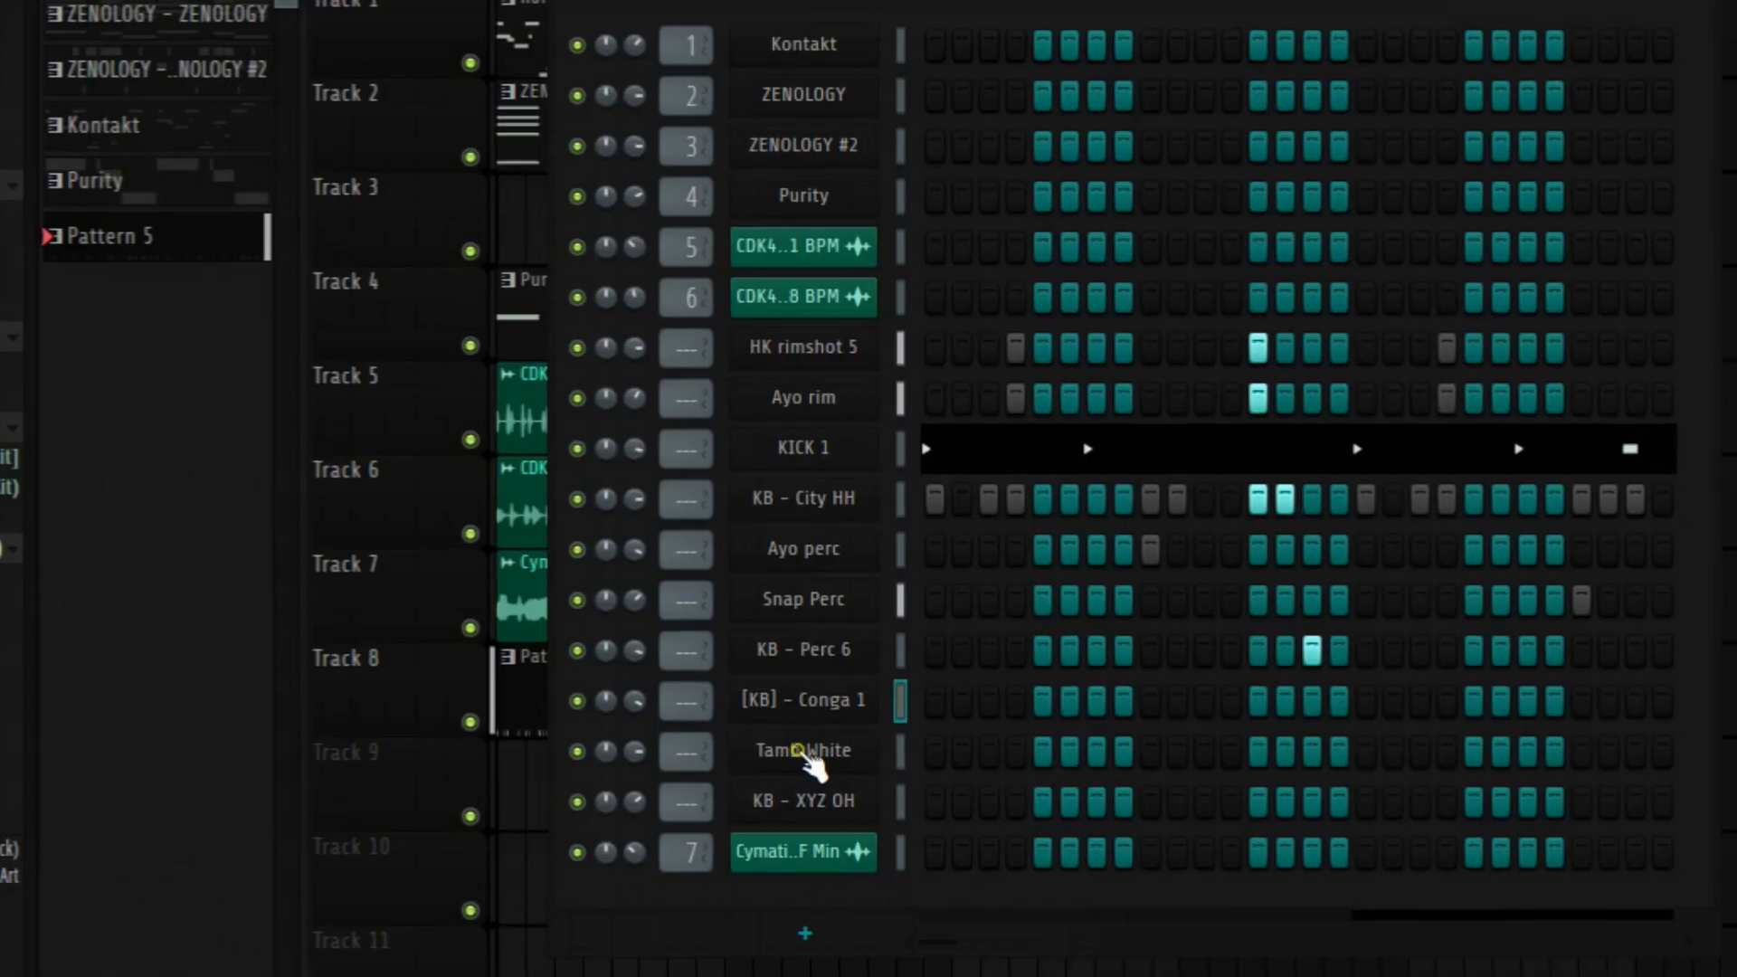
Audition Tamb White and place its C5 hits on steps 7 and 11 of bar 1 in the piano roll.
{"action": "left_click", "coordinate": [803, 751]}
{"action": "left_click", "coordinate": [803, 752]}
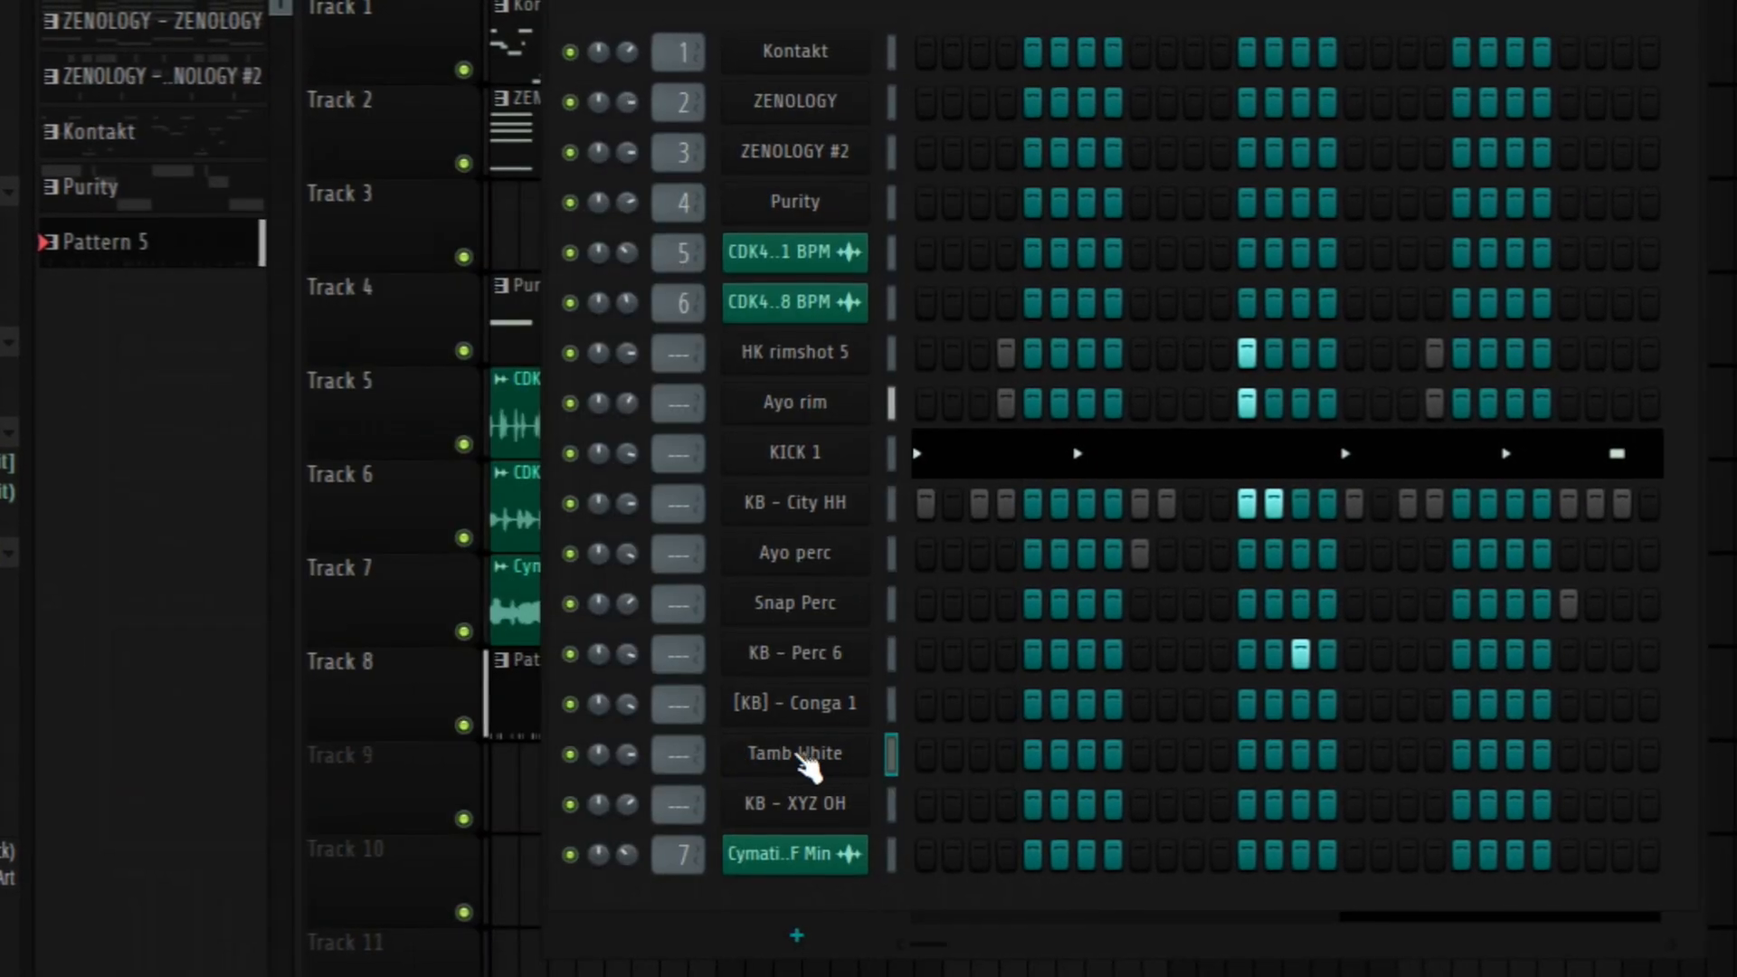
{"action": "right_click", "coordinate": [804, 755]}
{"action": "left_click", "coordinate": [1008, 547]}
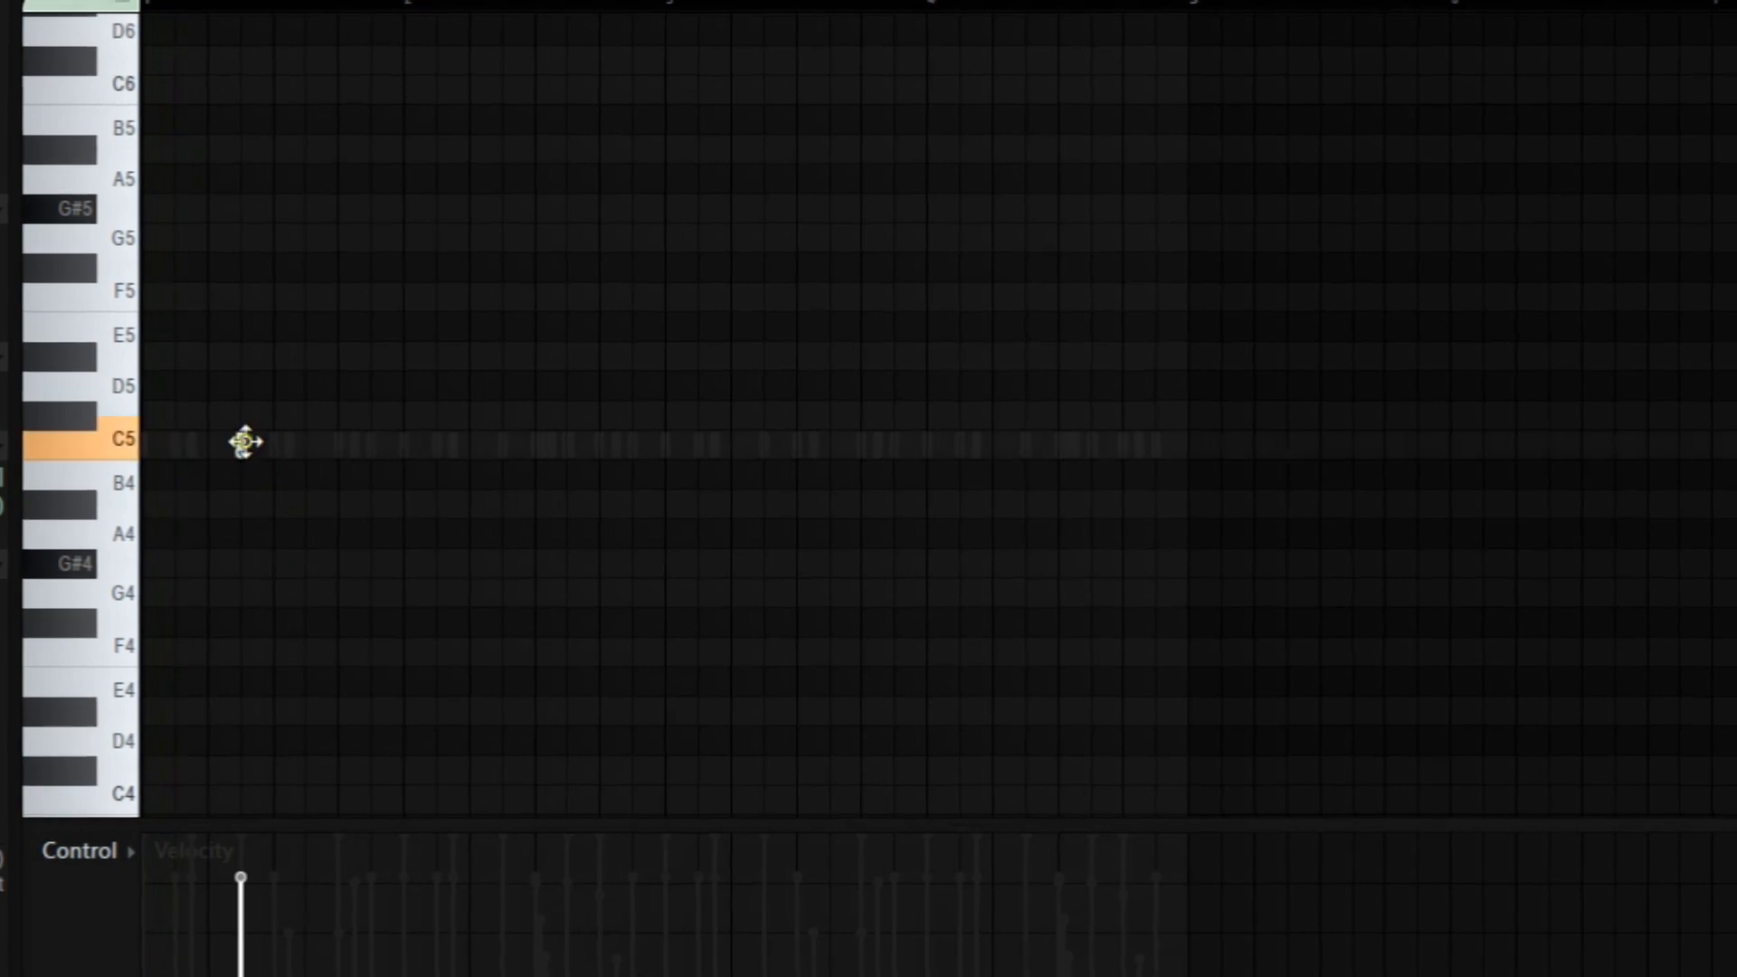
{"action": "left_click", "coordinate": [293, 451]}
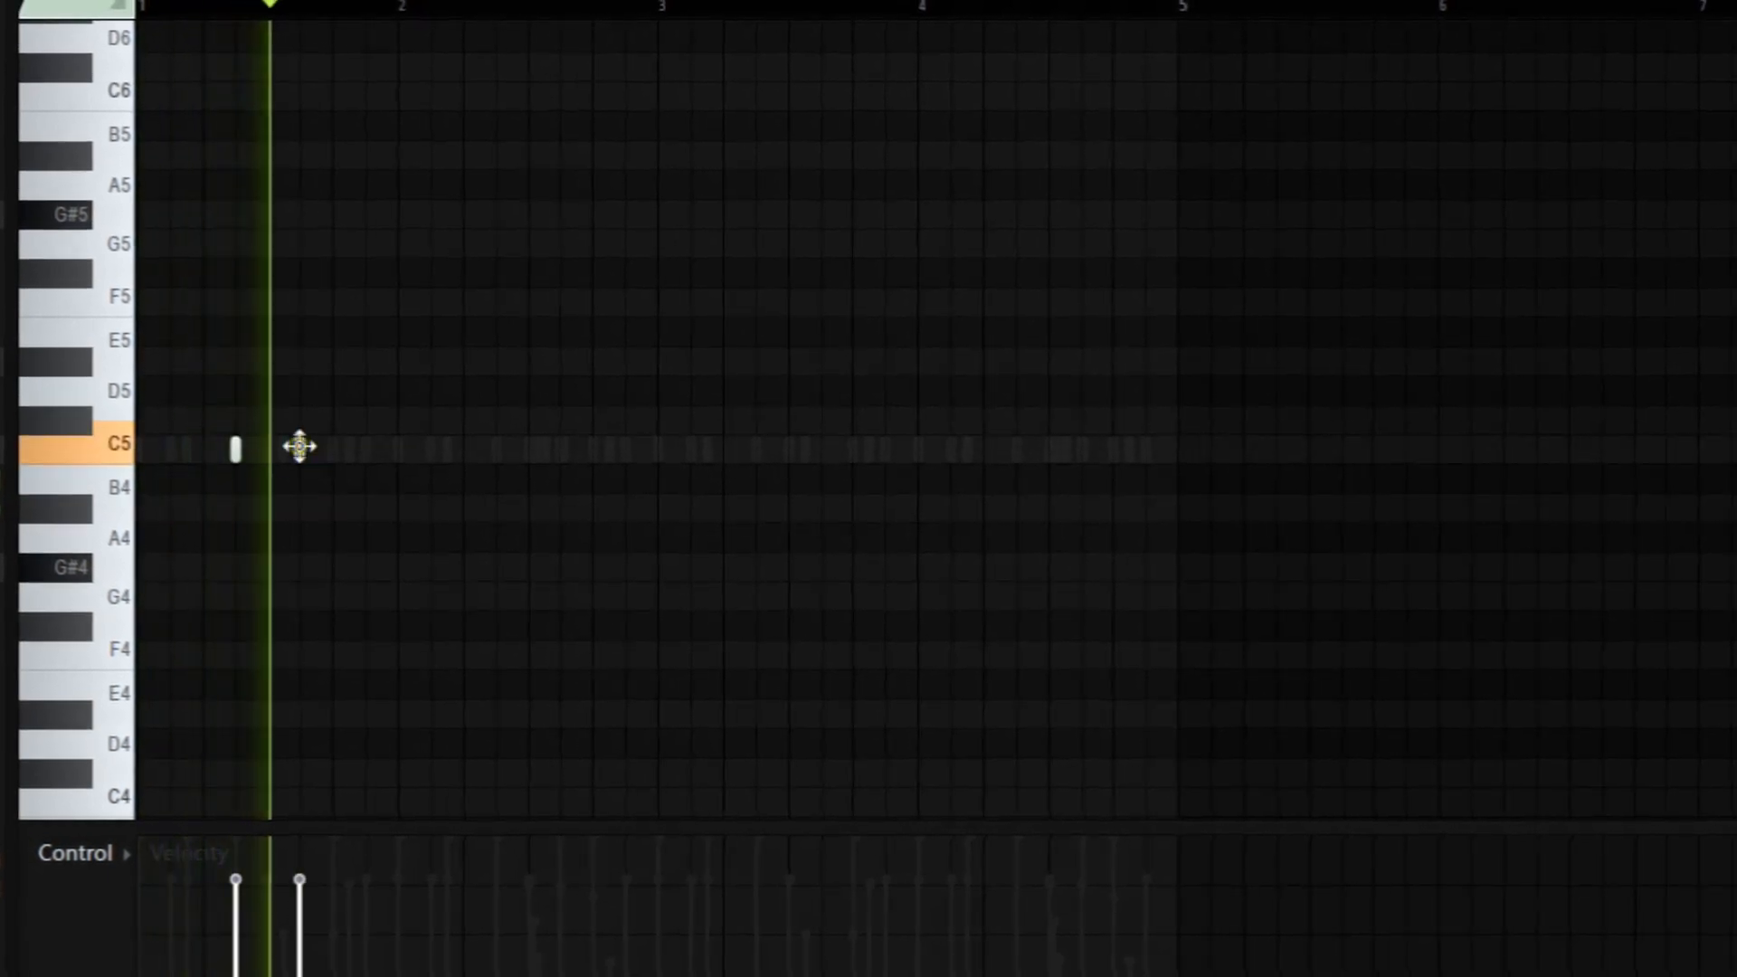
{"action": "key", "text": "space"}
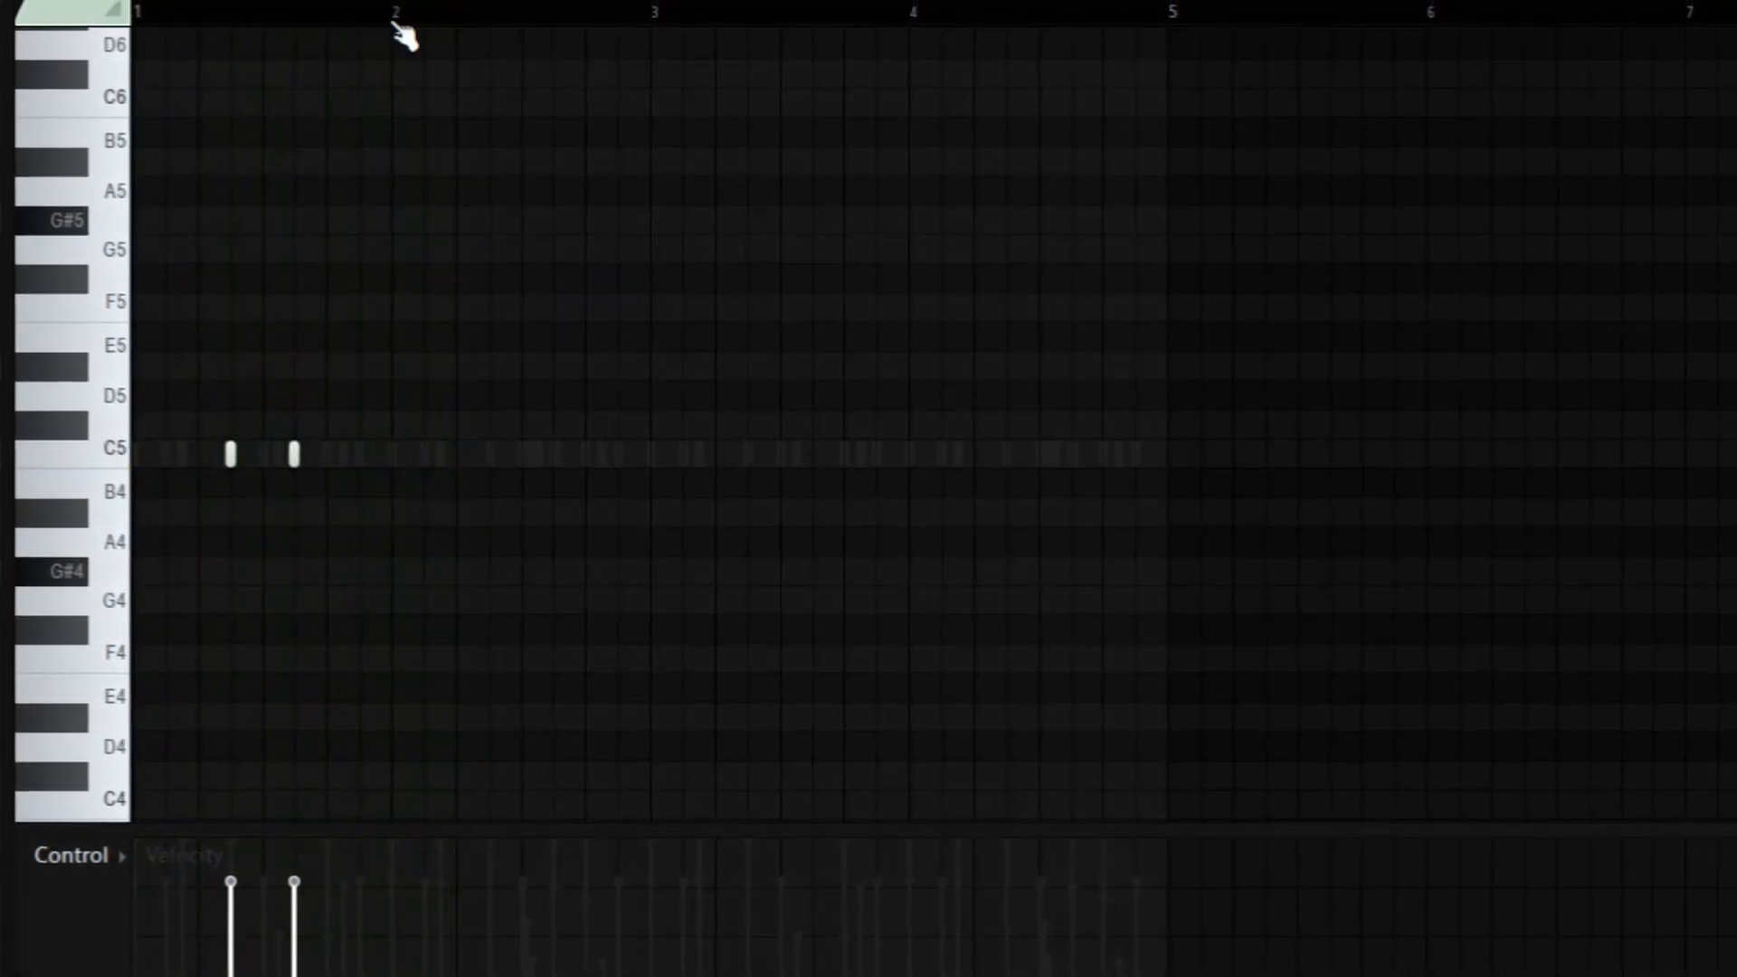
Duplicate the first bar of Tamb White hits across bars 2 to 4 and clear the selection.
{"action": "key", "text": "ctrl+b"}
{"action": "key", "text": "ctrl+b"}
{"action": "key", "text": "ctrl+b"}
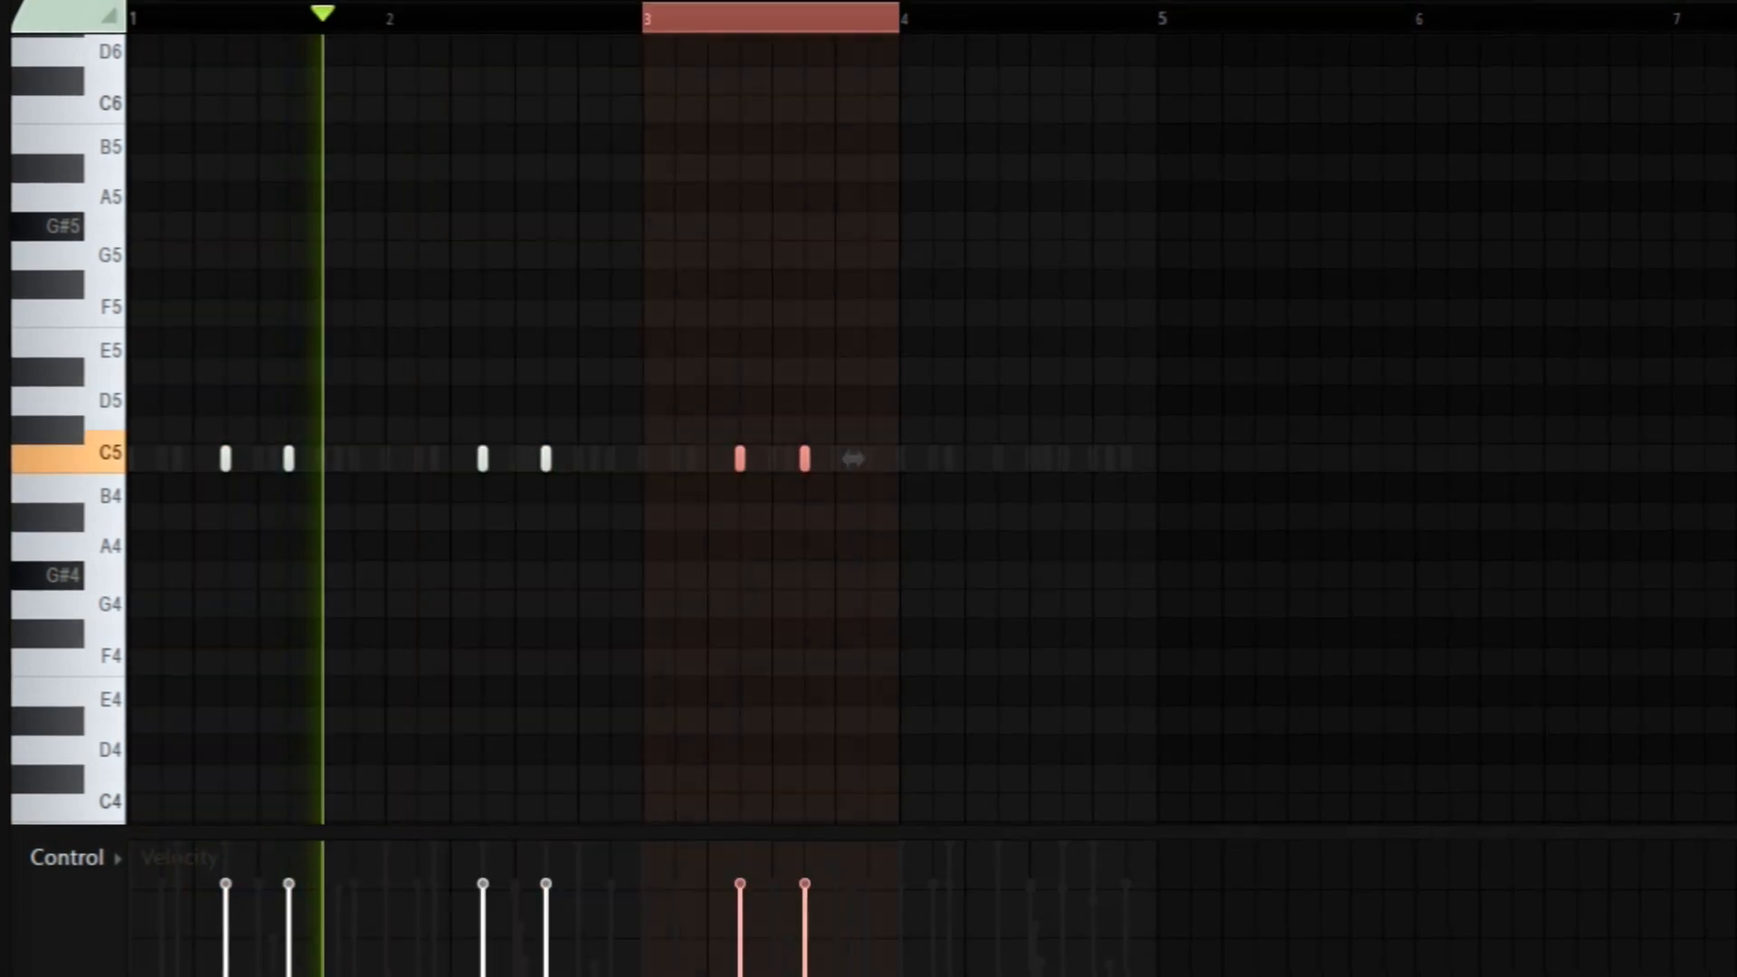
{"action": "left_click", "coordinate": [163, 219], "text": "ctrl"}
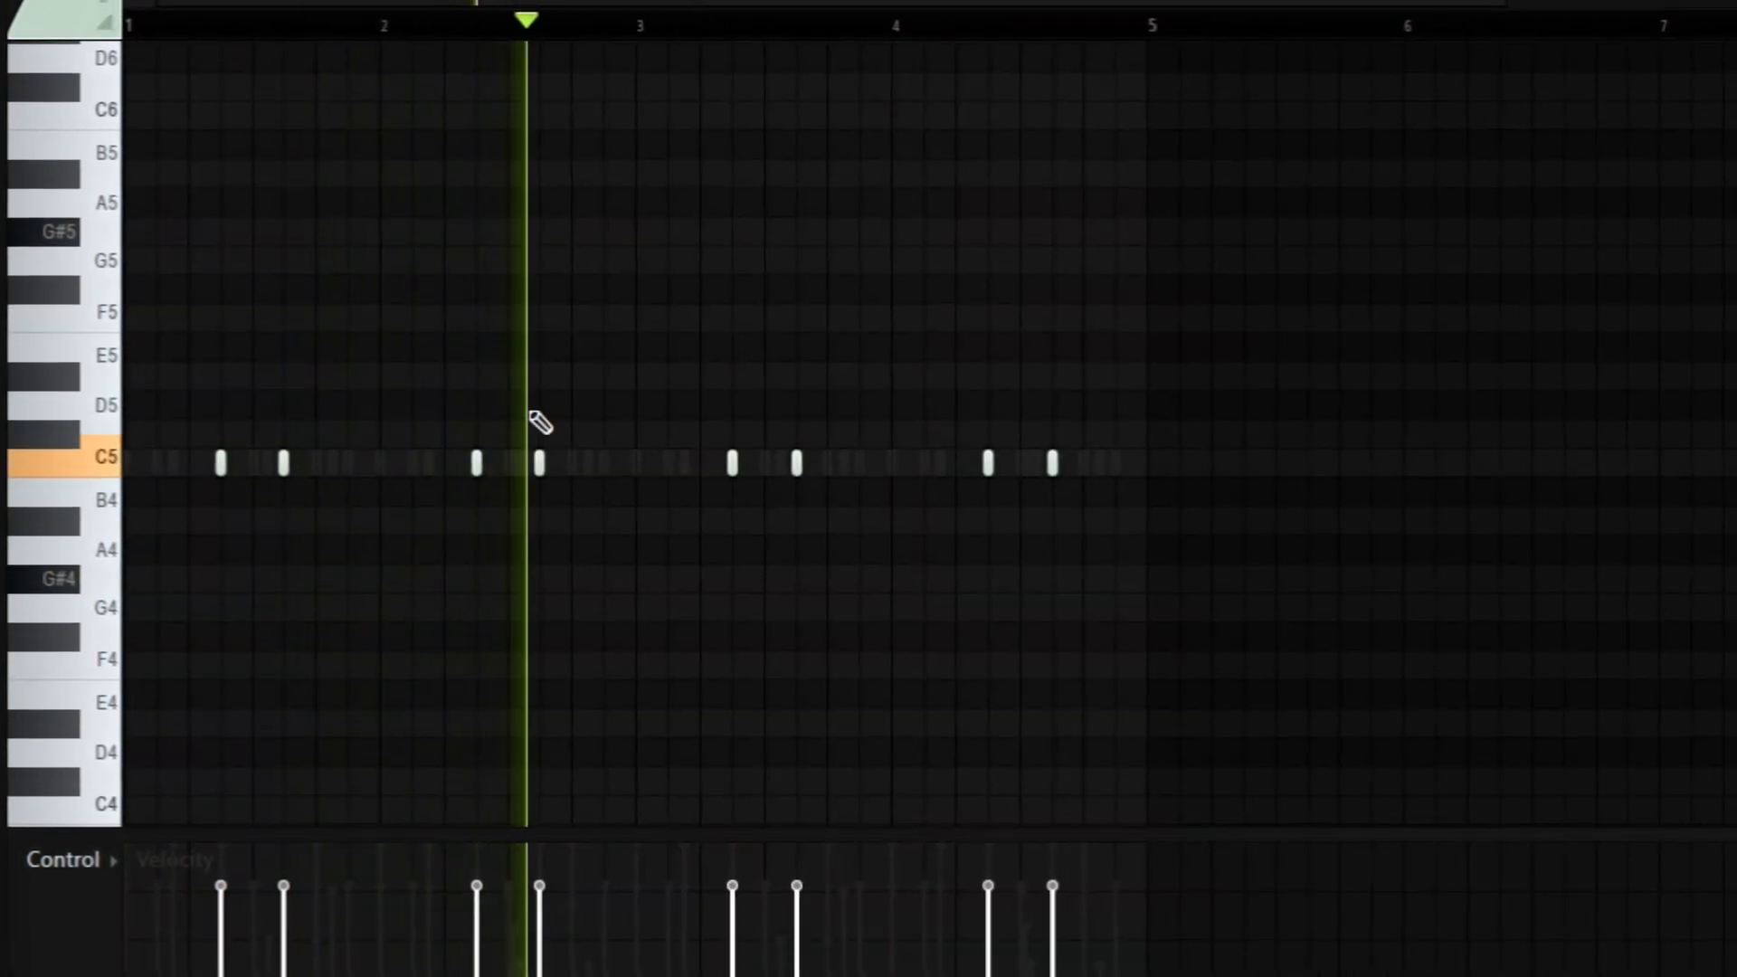
Add lower-velocity Tamb White C5 hits on step 10 of bars 2 and 4 in the piano roll.
{"action": "scroll", "coordinate": [539, 462], "scroll_direction": "up", "scroll_amount": 3}
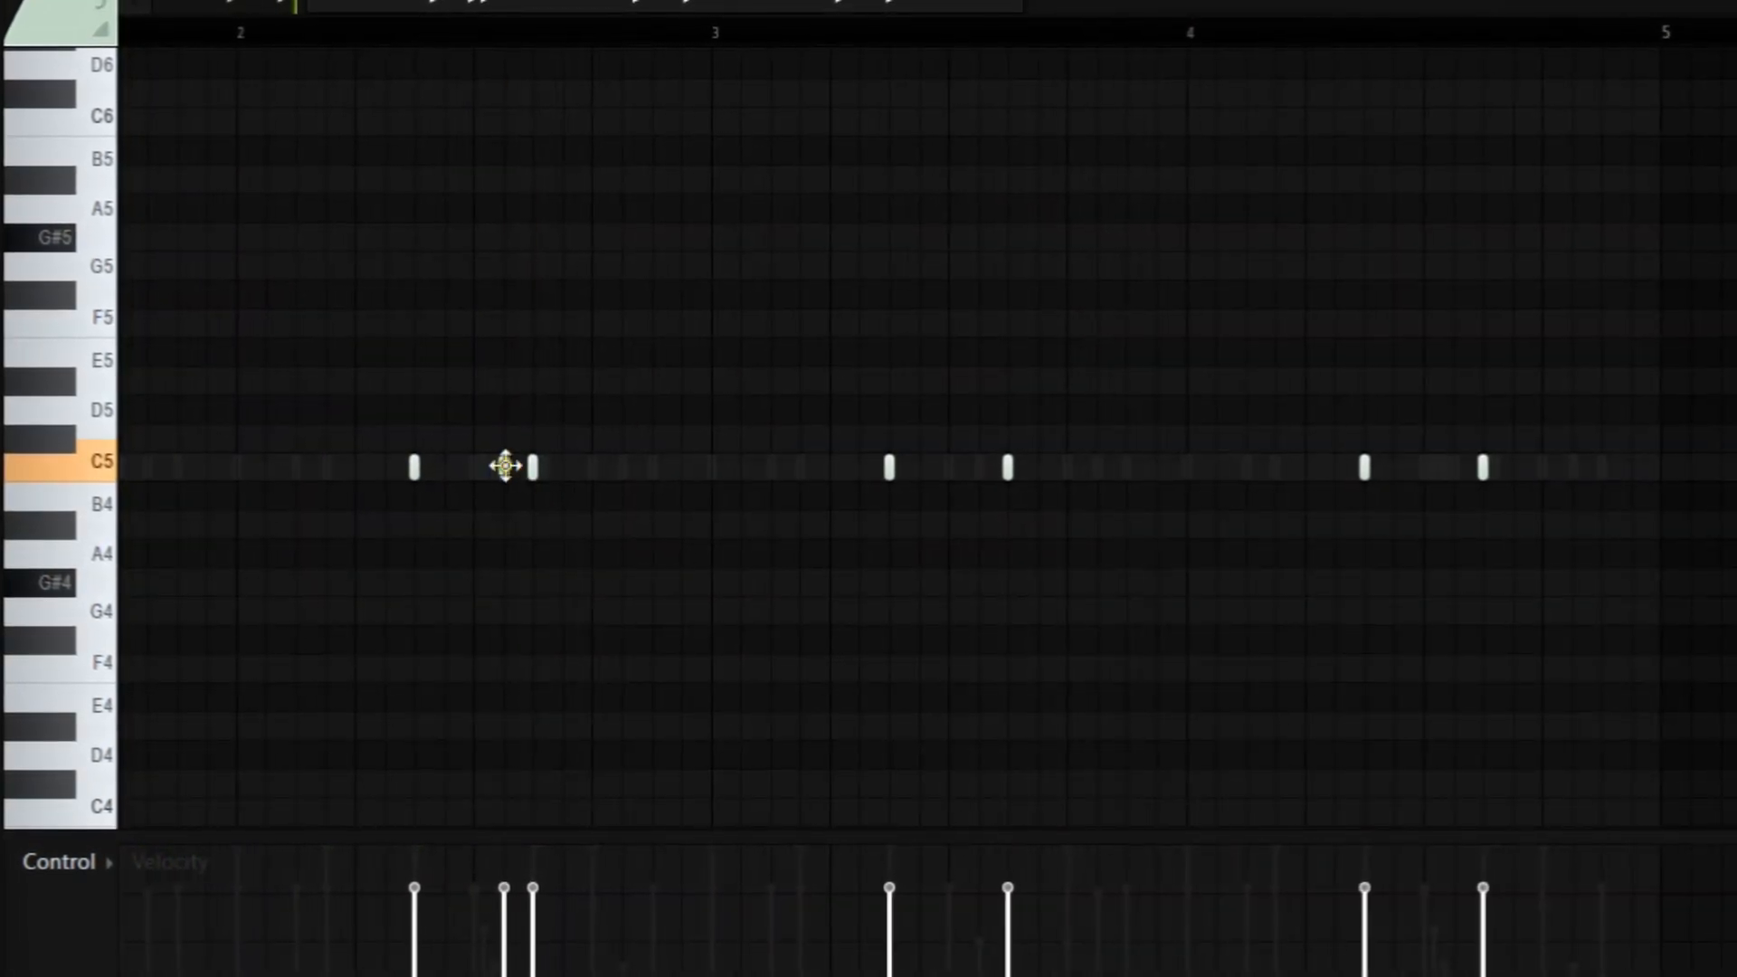
{"action": "left_click", "coordinate": [504, 467], "text": "ctrl"}
{"action": "scroll", "coordinate": [509, 519], "scroll_direction": "down", "scroll_amount": 6}
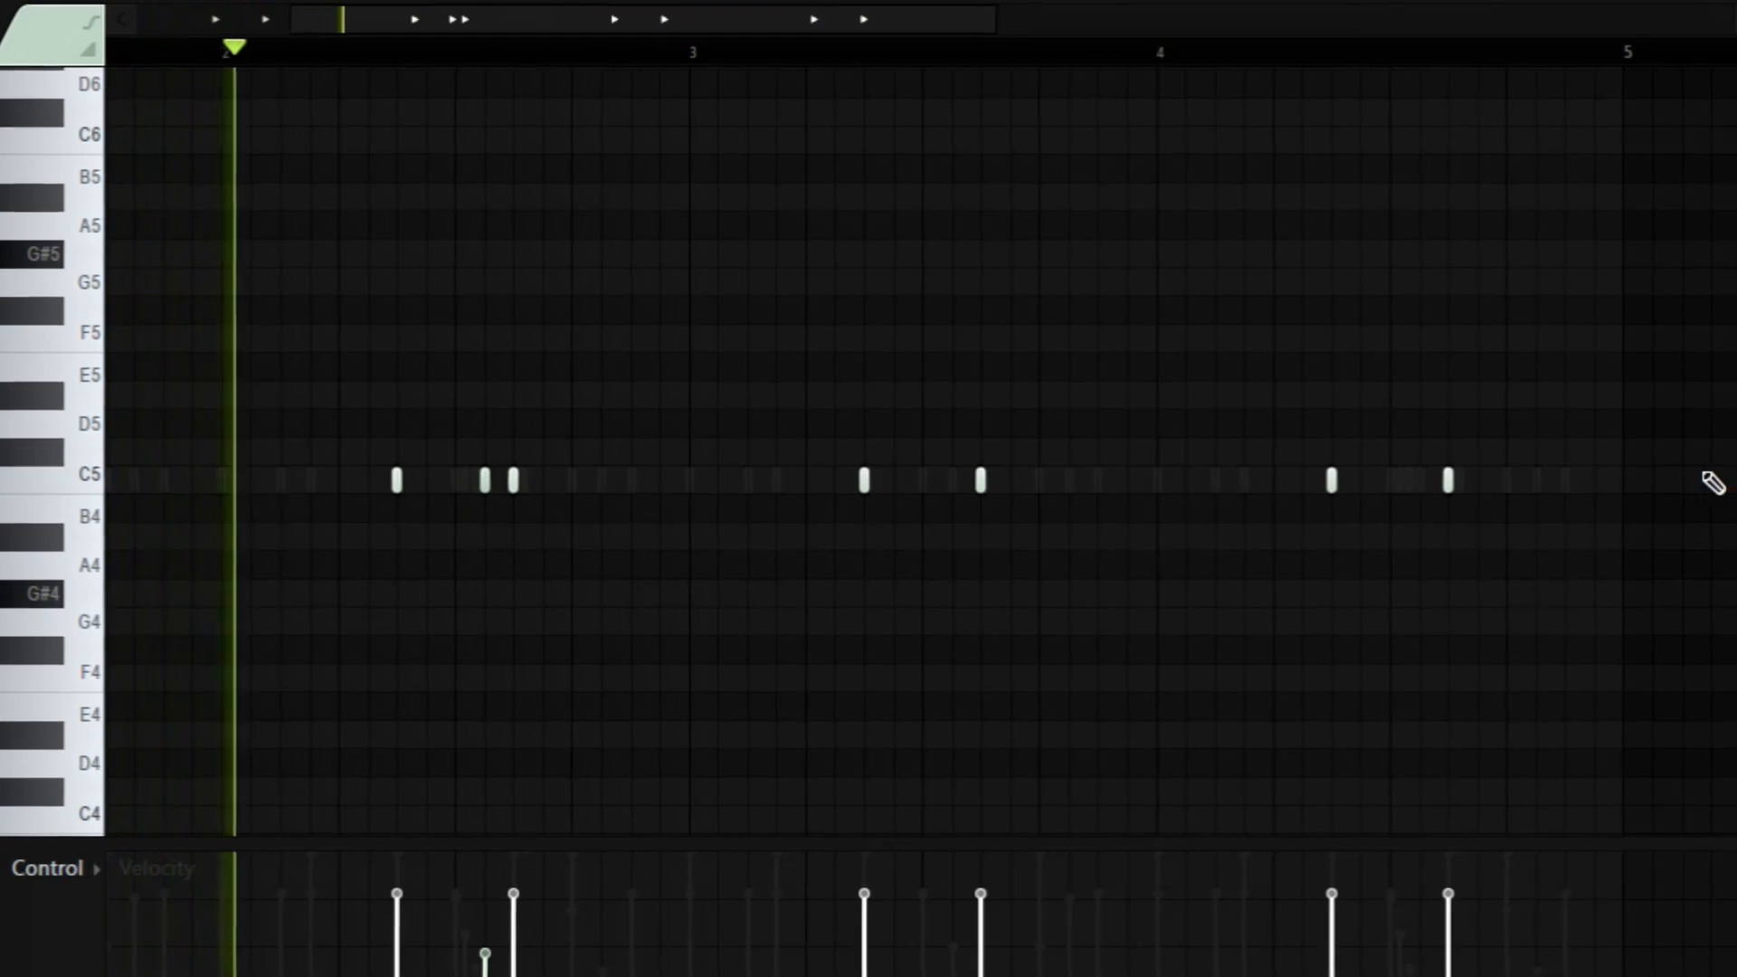
{"action": "left_click", "coordinate": [1416, 485]}
{"action": "scroll", "coordinate": [1390, 510], "scroll_direction": "down", "scroll_amount": 1}
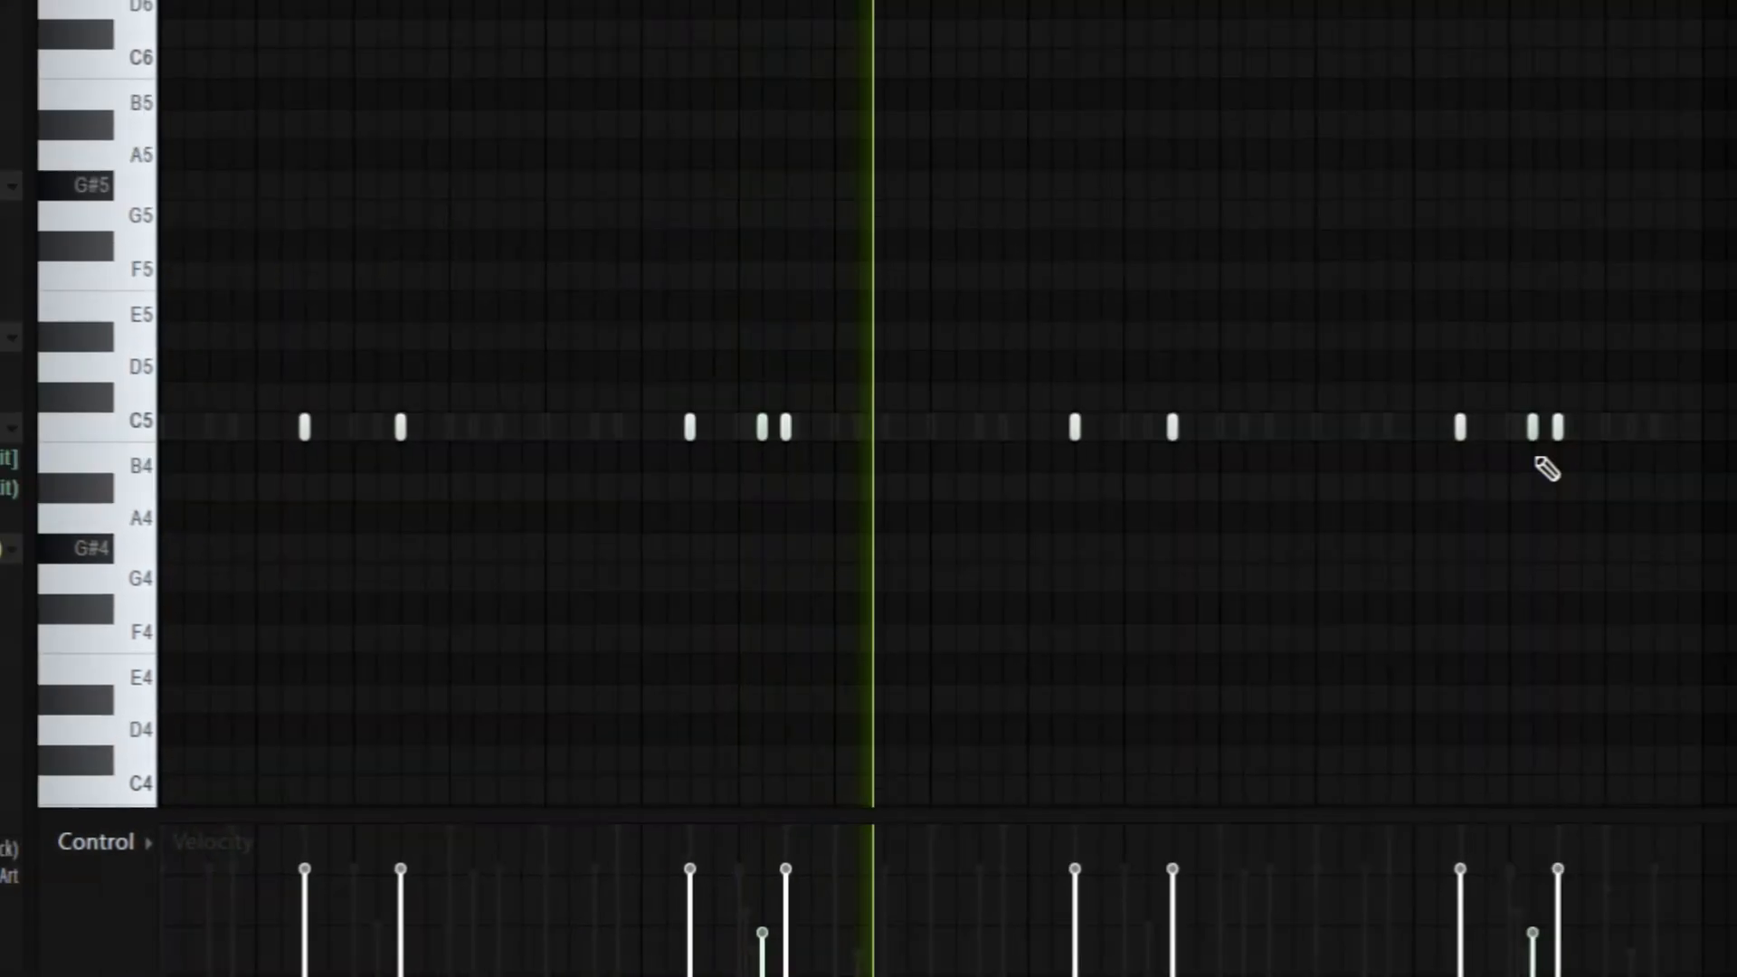
{"action": "scroll", "coordinate": [1058, 736], "scroll_direction": "down", "scroll_amount": 1}
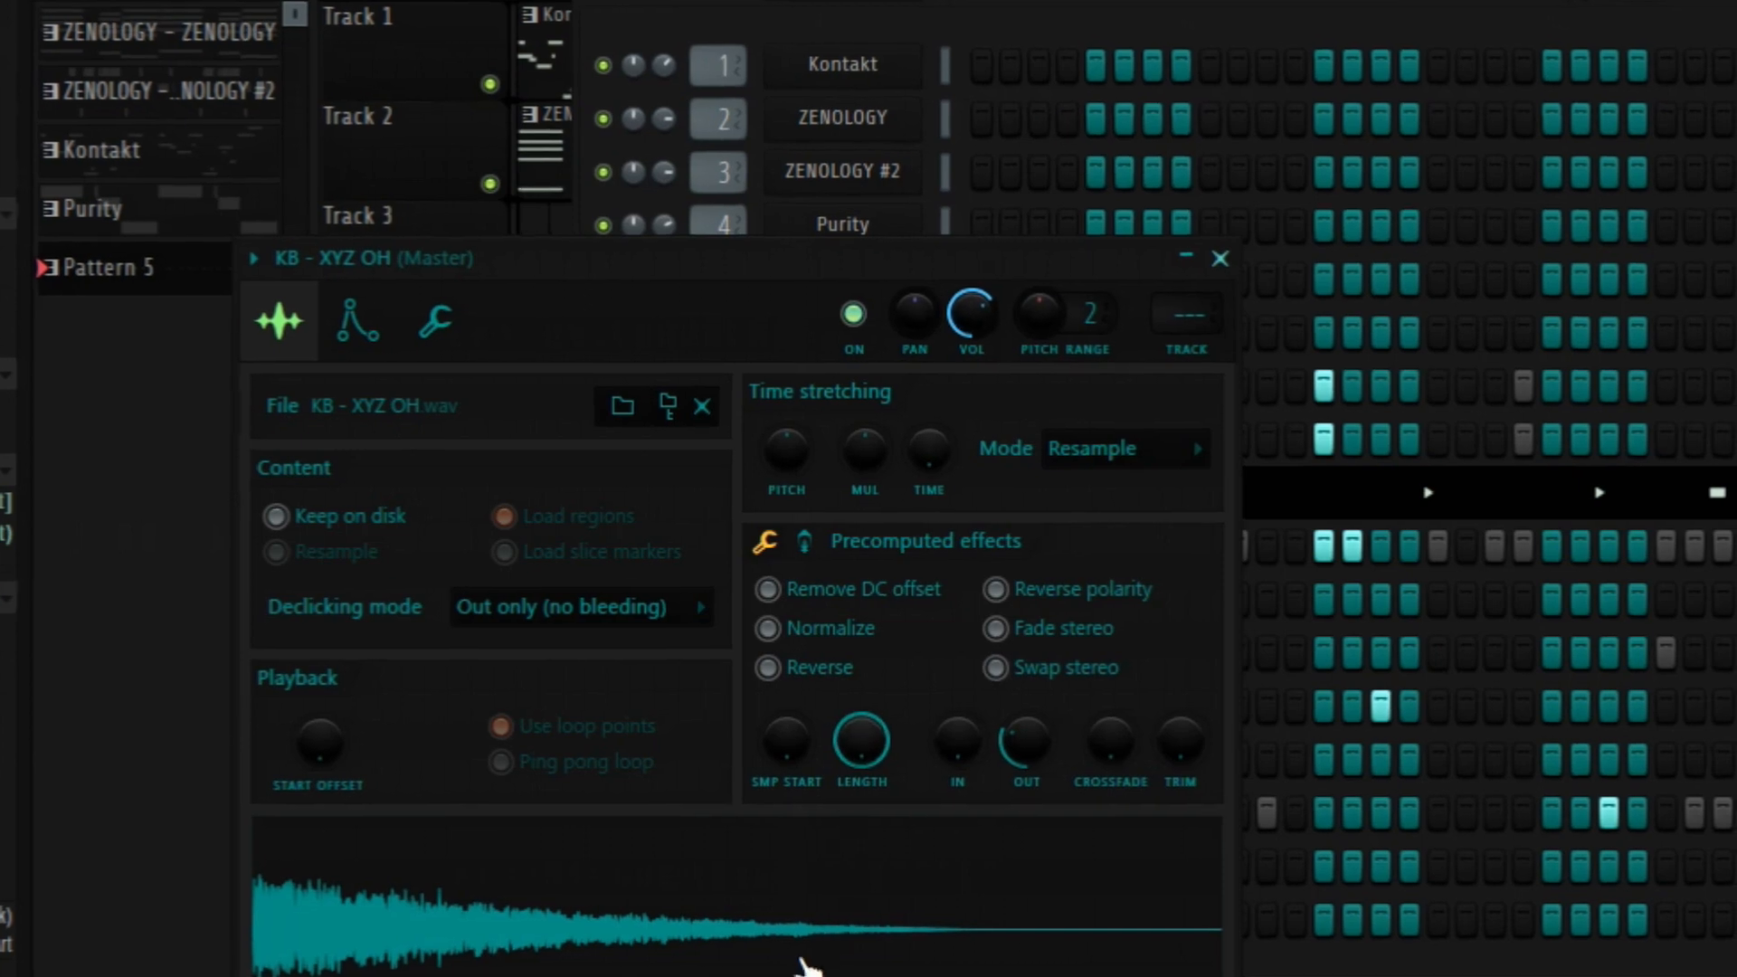
Audition KB - XYZ OH and place its C5 hit on step 11 of bar 1 in the piano roll.
{"action": "left_click", "coordinate": [798, 961]}
{"action": "key", "text": "Escape"}
{"action": "right_click", "coordinate": [845, 863]}
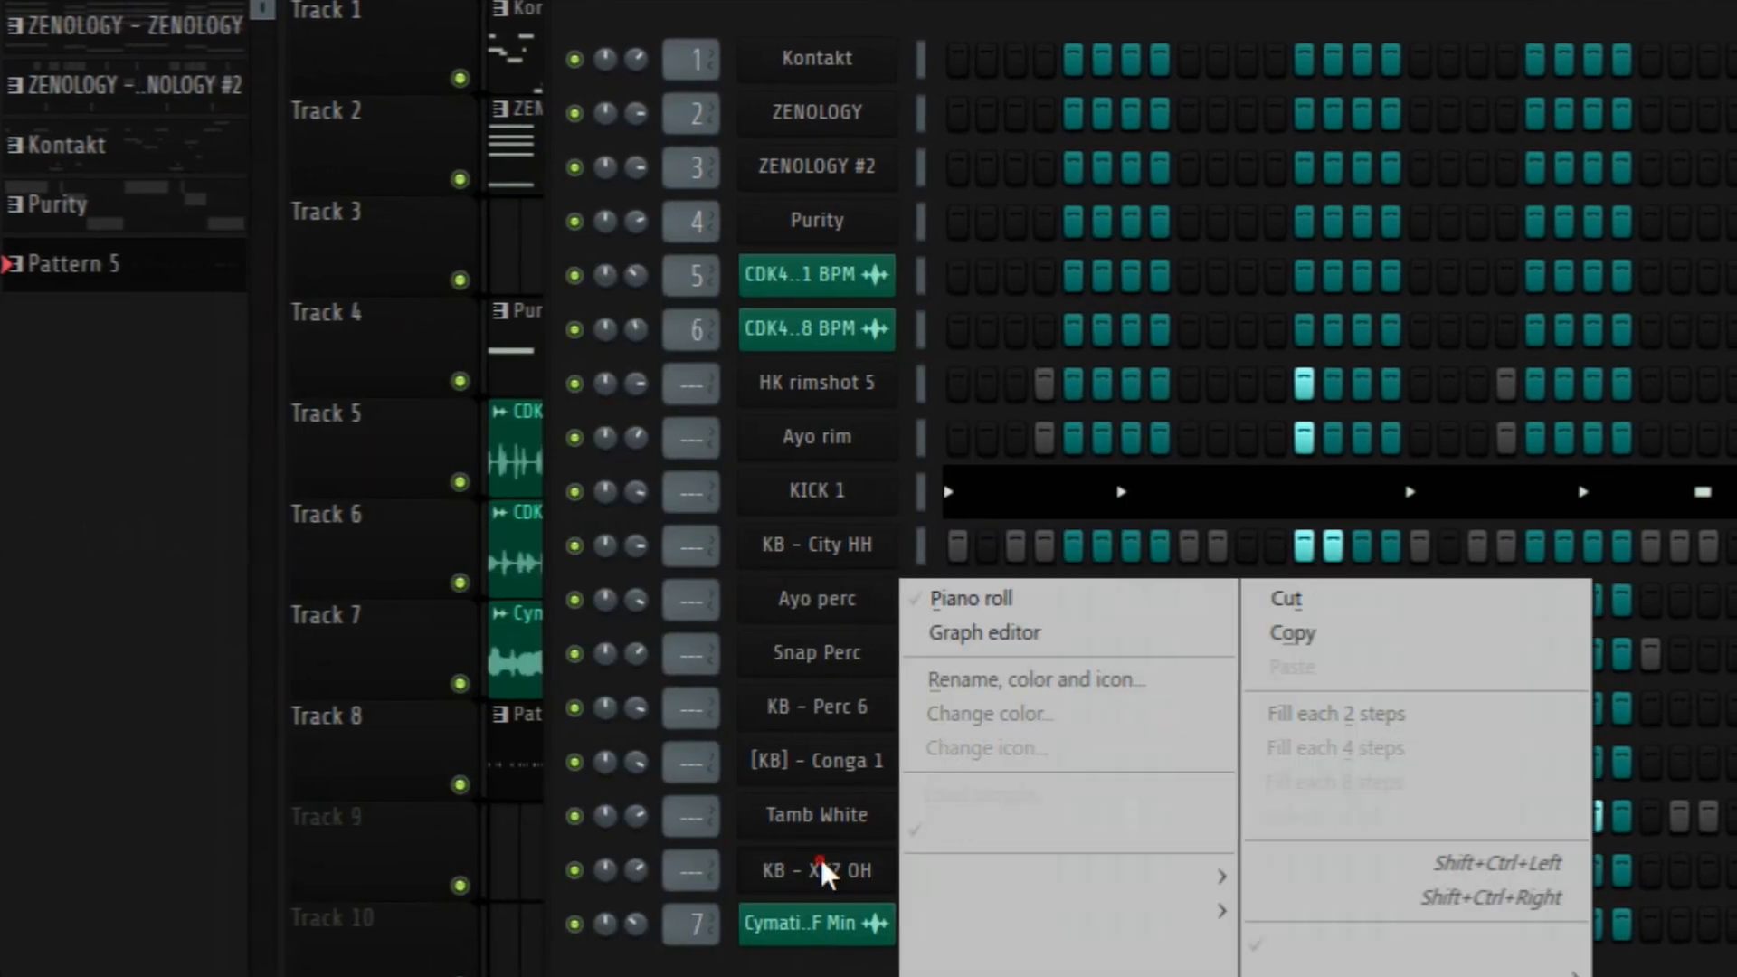
{"action": "left_click", "coordinate": [996, 595]}
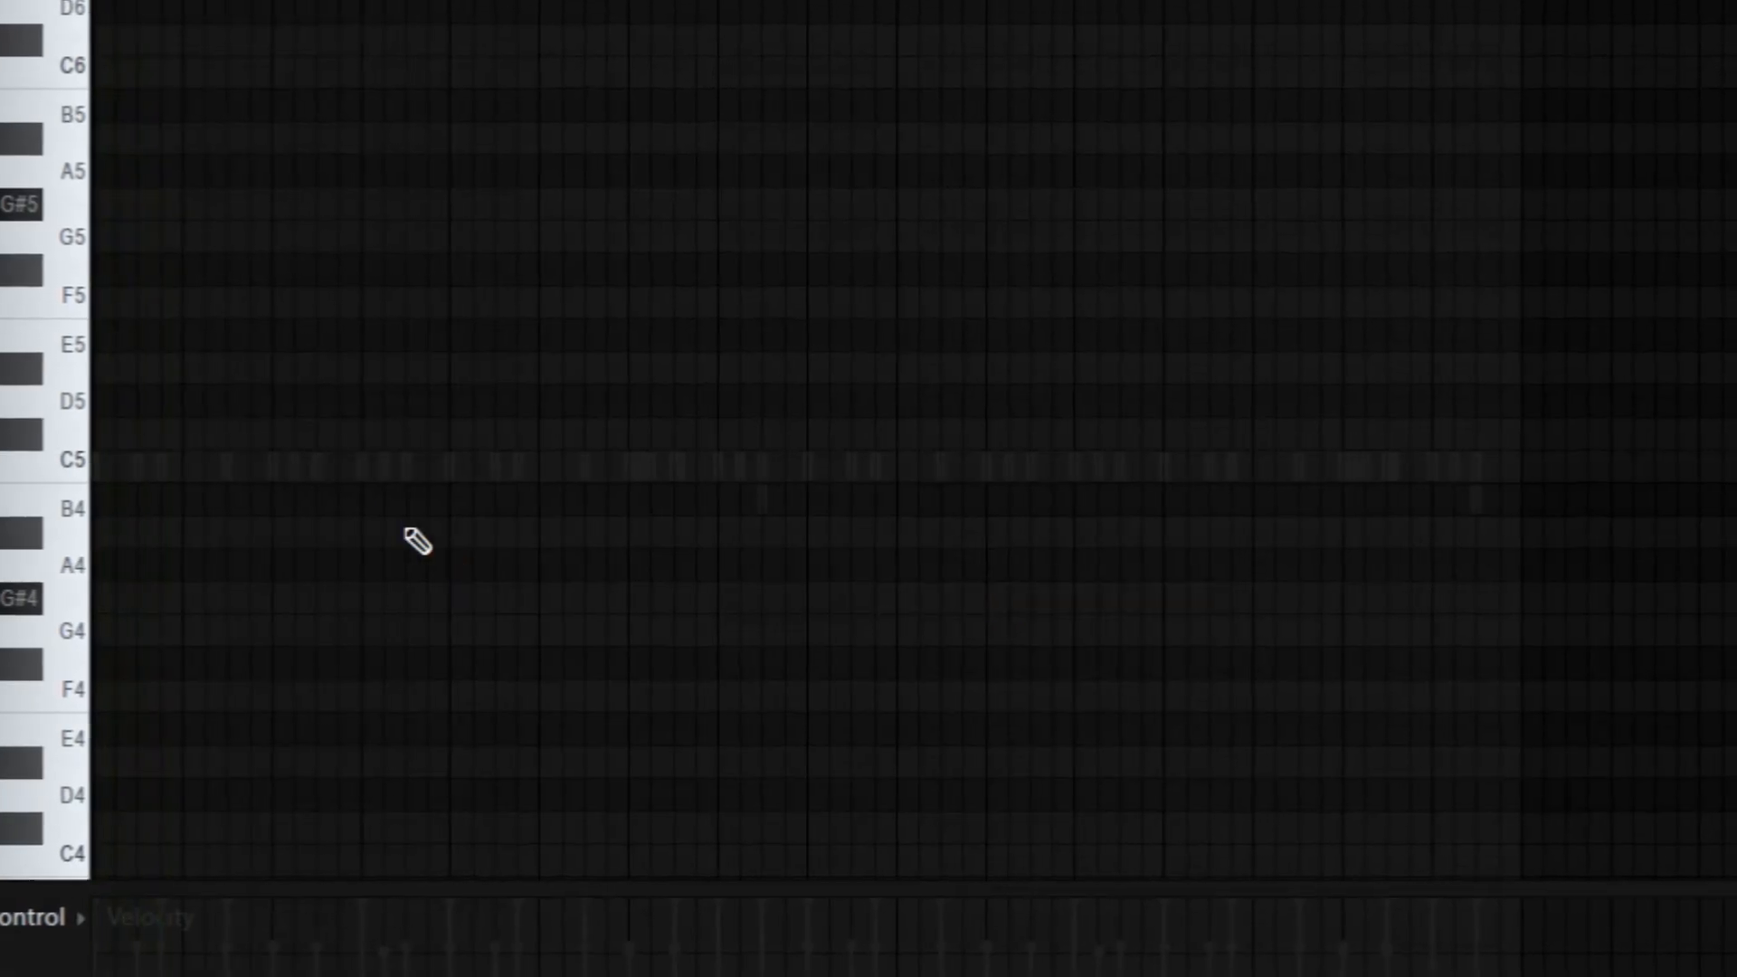
{"action": "key", "text": "space"}
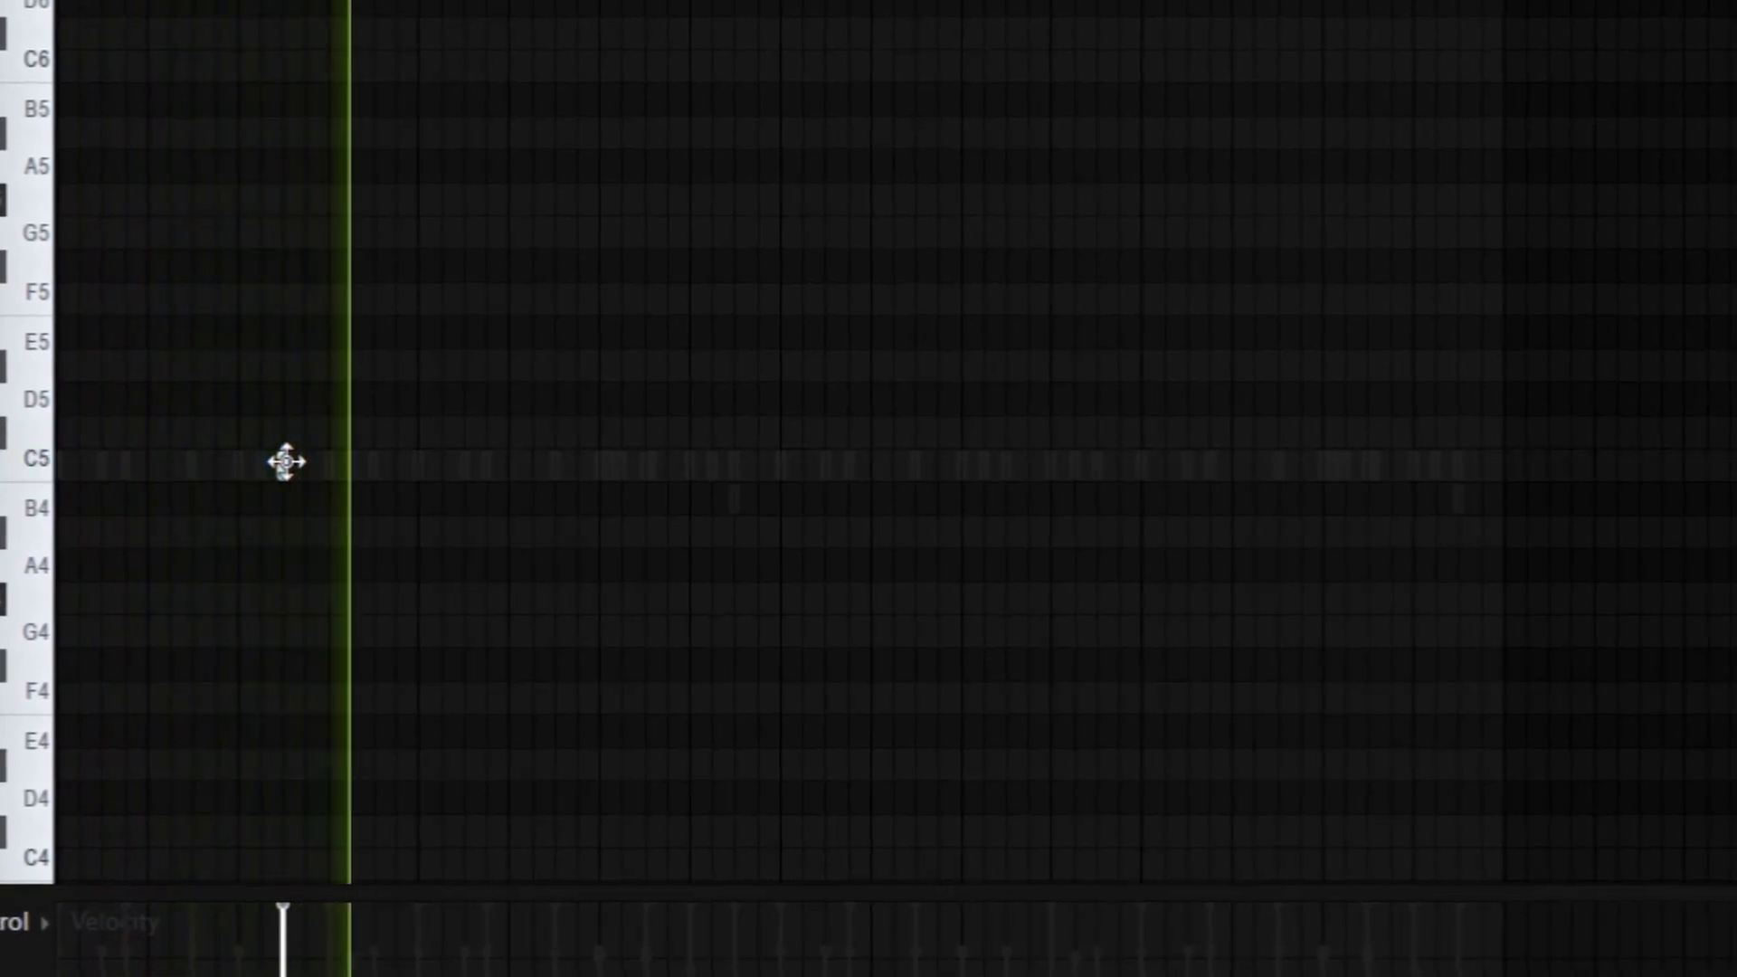
{"action": "key", "text": "space"}
{"action": "key", "text": "space"}
Duplicate the first bar of the KB - XYZ OH part across bars 2 to 4.
{"action": "left_click_drag", "start_coordinate": [56, 0], "coordinate": [418, 0]}
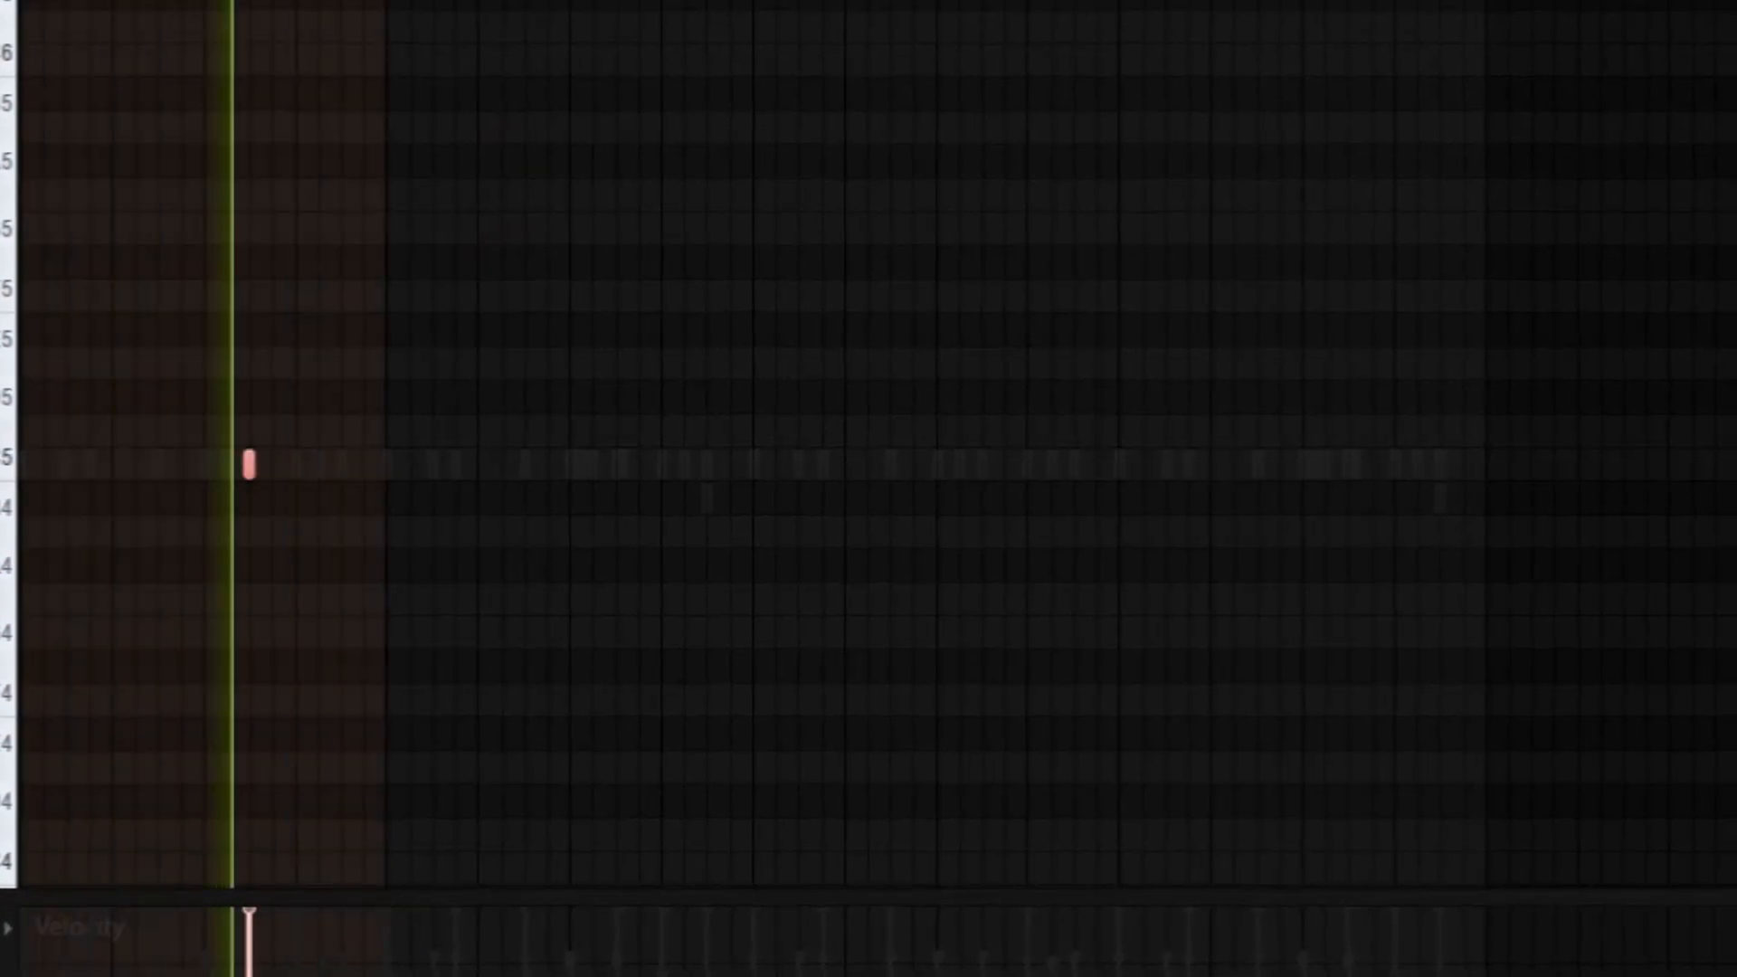
{"action": "key", "text": "ctrl+b"}
{"action": "key", "text": "ctrl+b"}
{"action": "key", "text": "ctrl+b"}
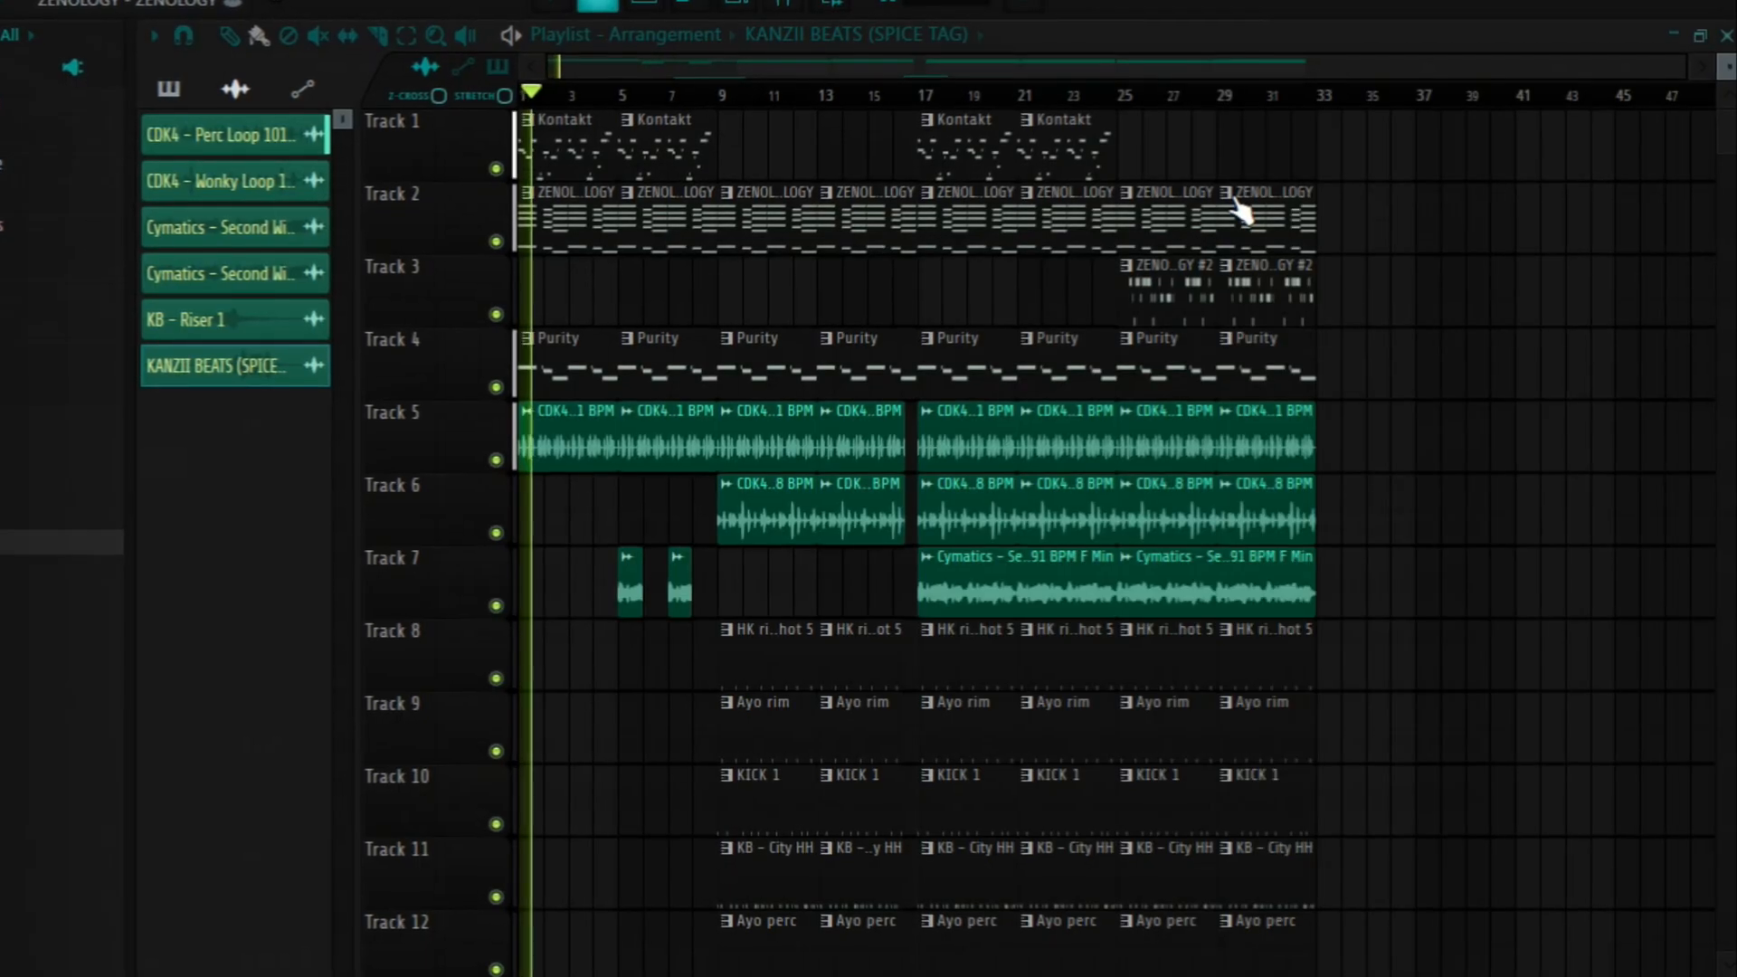
Review the complete playlist arrangement during playback, from the melodic tracks through the drums to the riser and producer tag.
{"action": "scroll", "coordinate": [1241, 210], "scroll_direction": "down", "scroll_amount": 9}
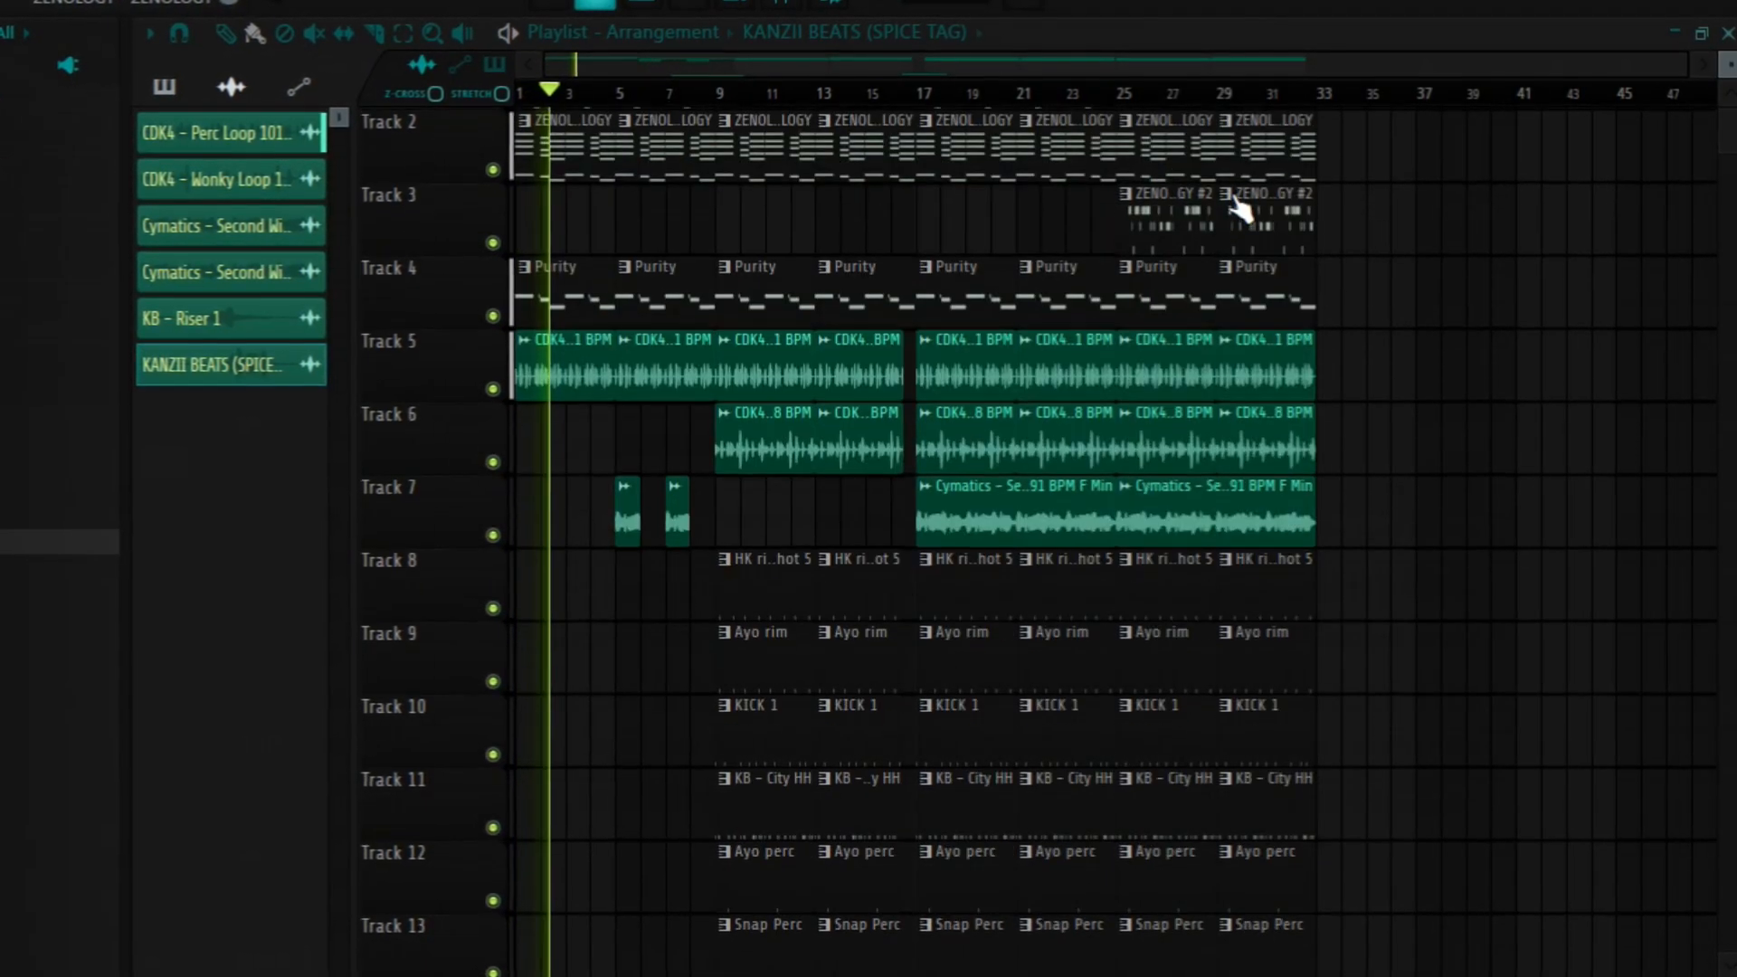
{"action": "scroll", "coordinate": [1241, 210], "scroll_direction": "down", "scroll_amount": 1}
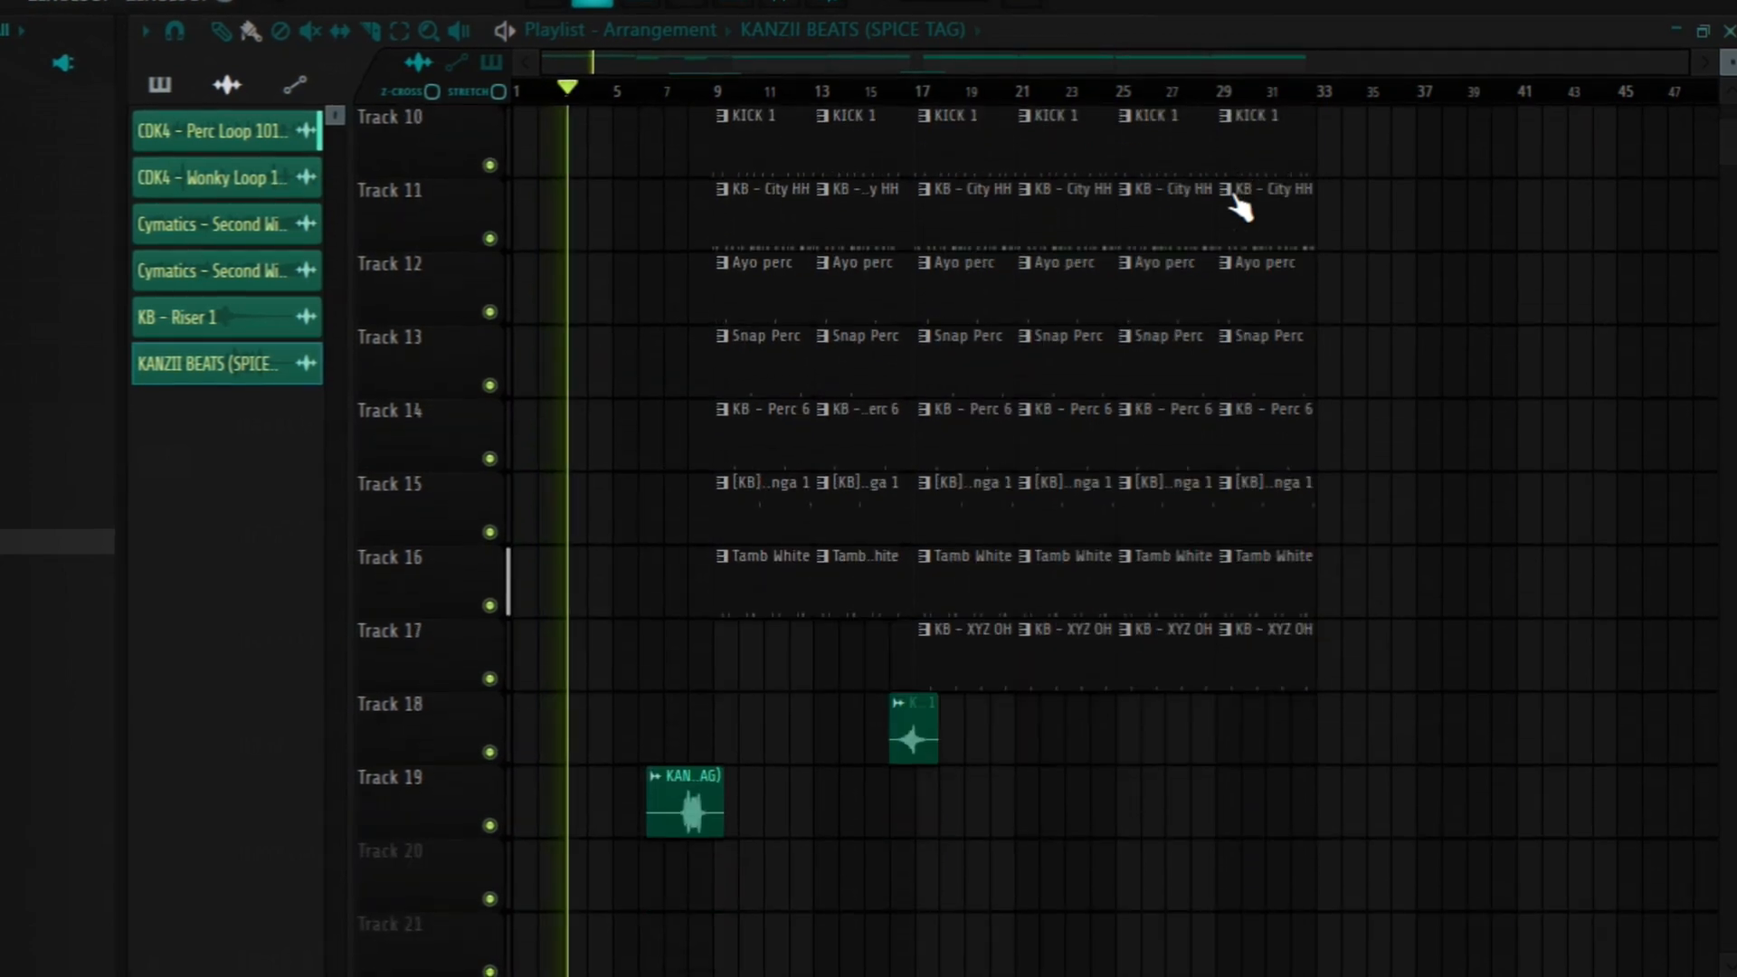
{"action": "scroll", "coordinate": [1242, 210], "scroll_direction": "up", "scroll_amount": 10}
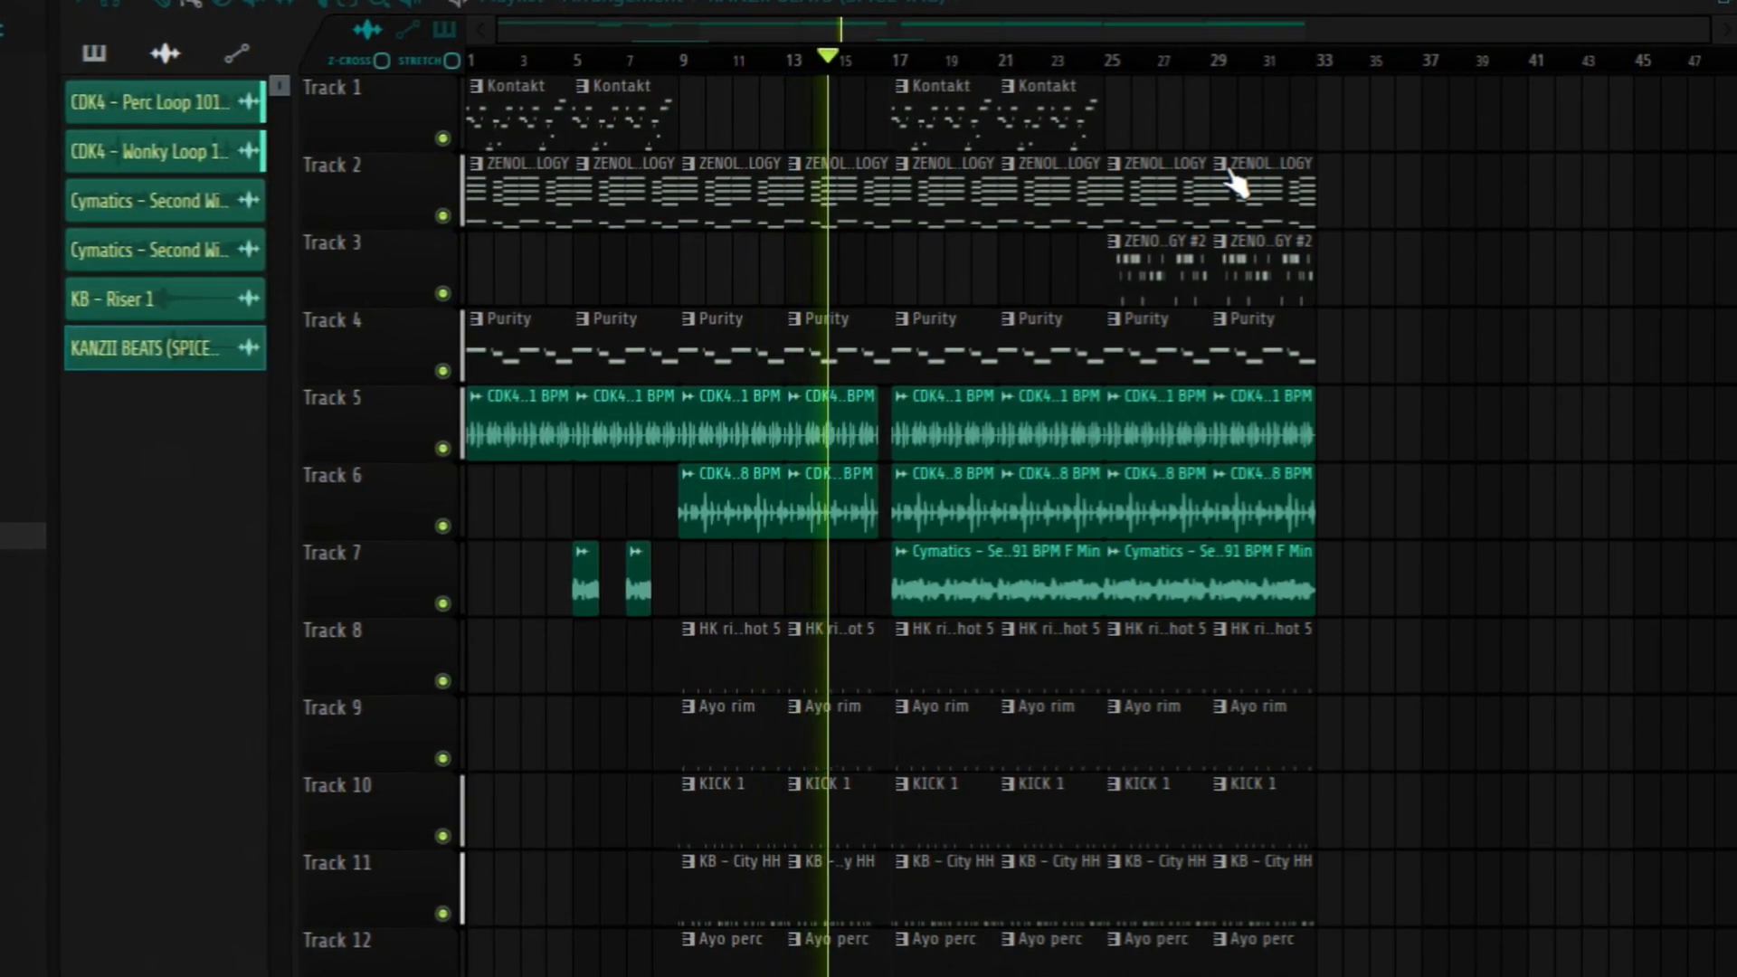
{"action": "scroll", "coordinate": [1238, 185], "scroll_direction": "down", "scroll_amount": 8}
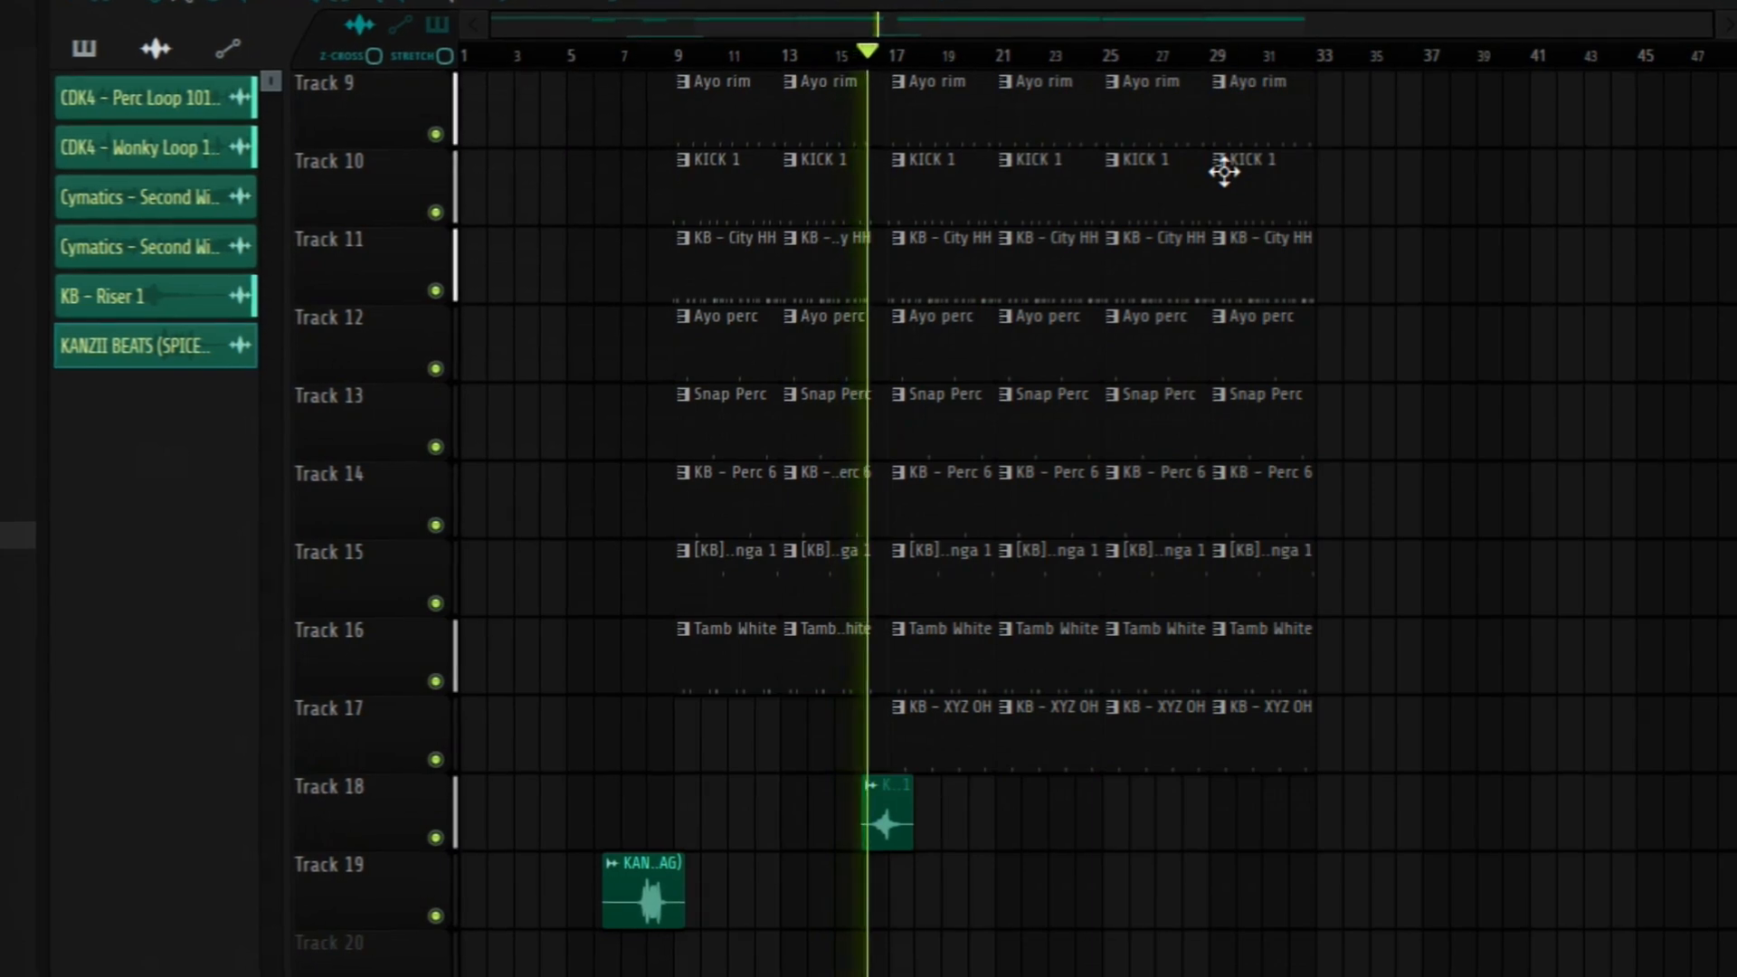
{"action": "scroll", "coordinate": [1224, 170], "scroll_direction": "up", "scroll_amount": 8}
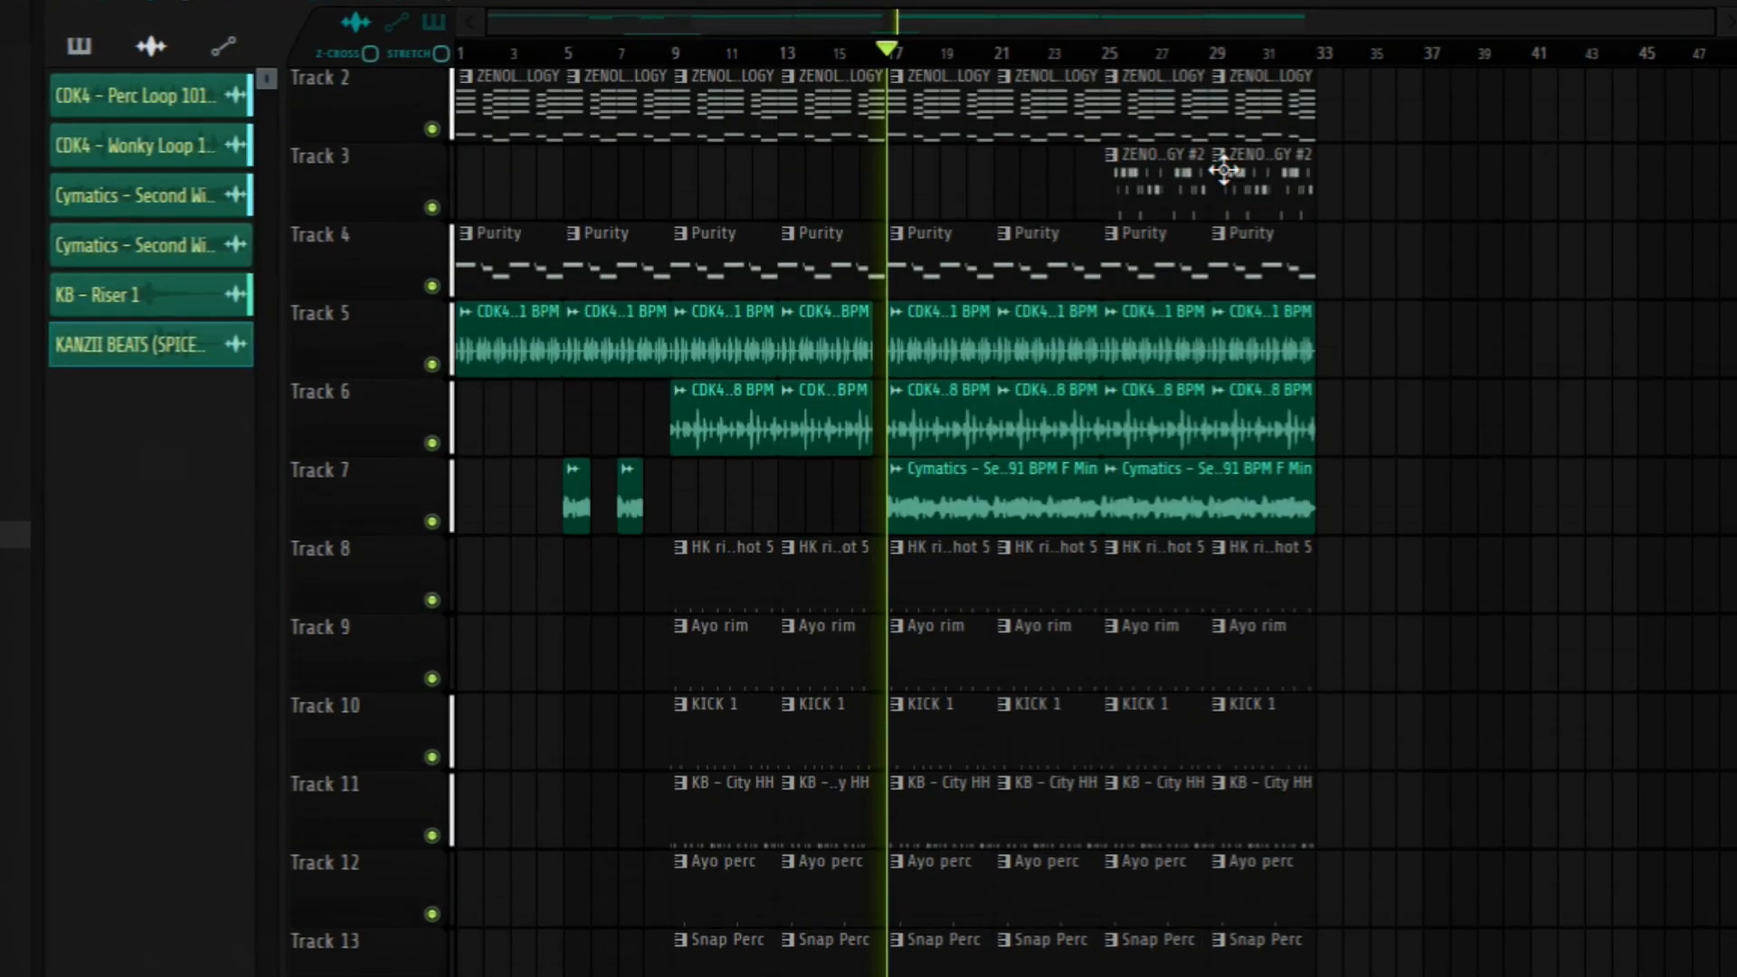